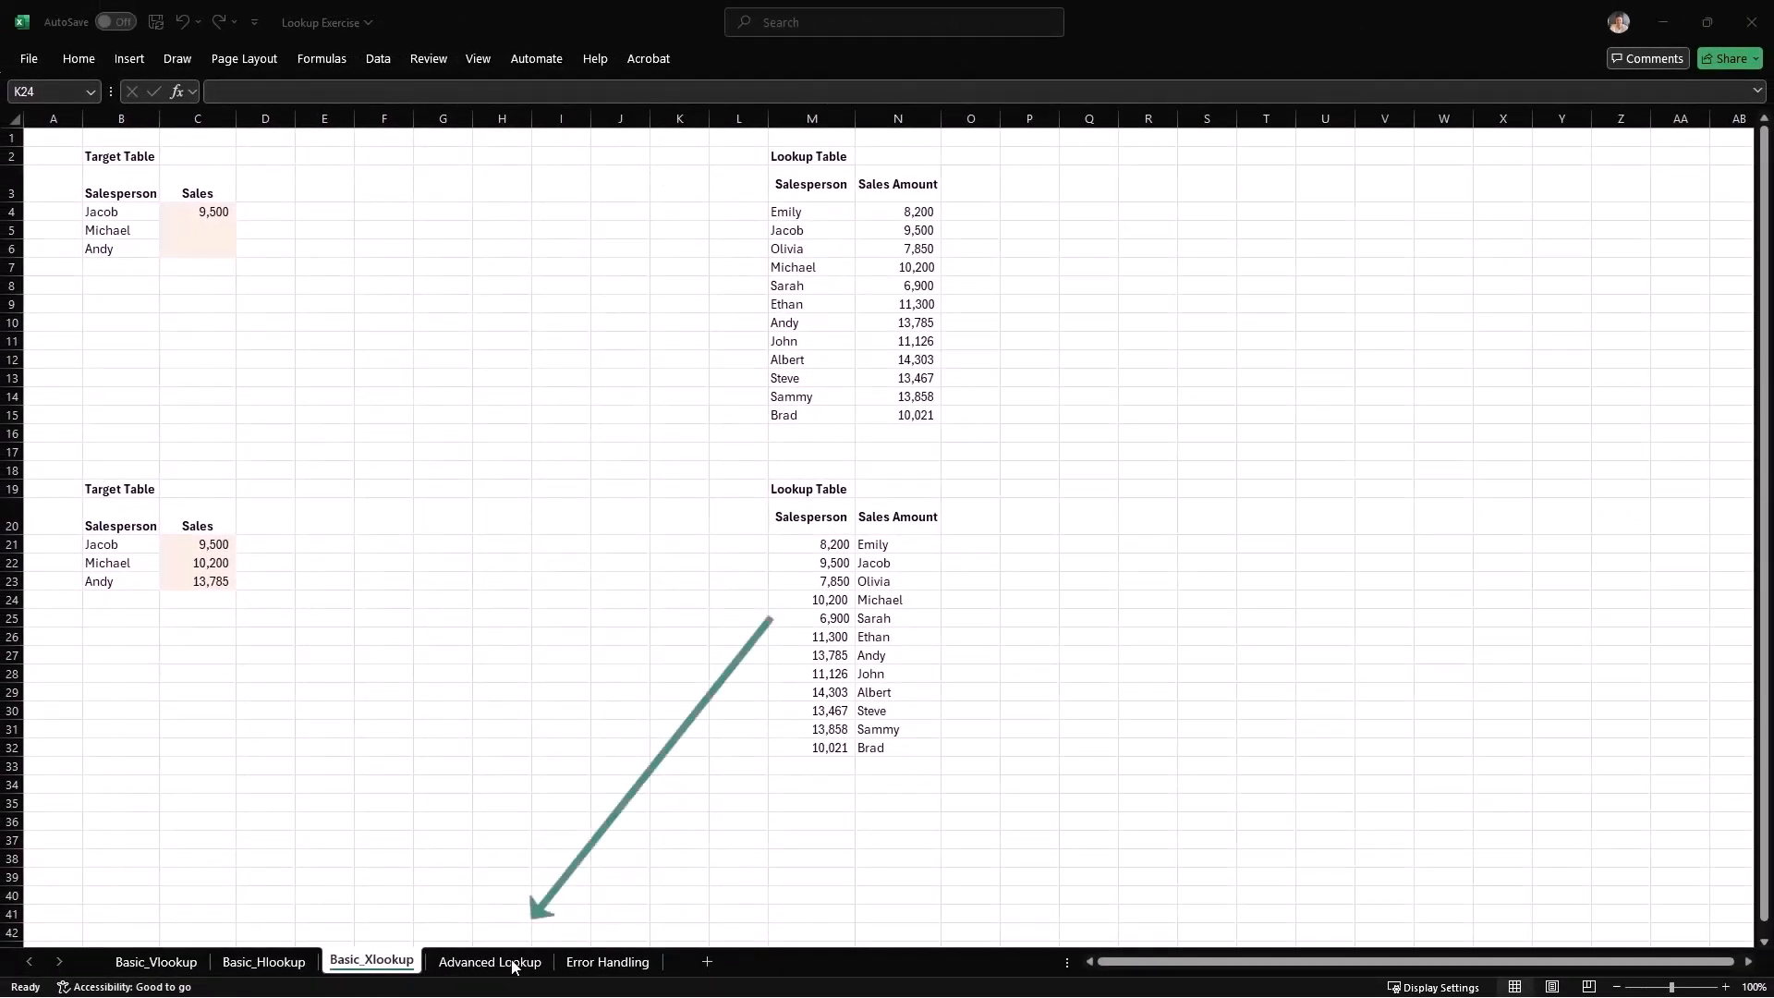
Switch to the Advanced Lookup worksheet.
{"action": "left_click", "coordinate": [515, 963]}
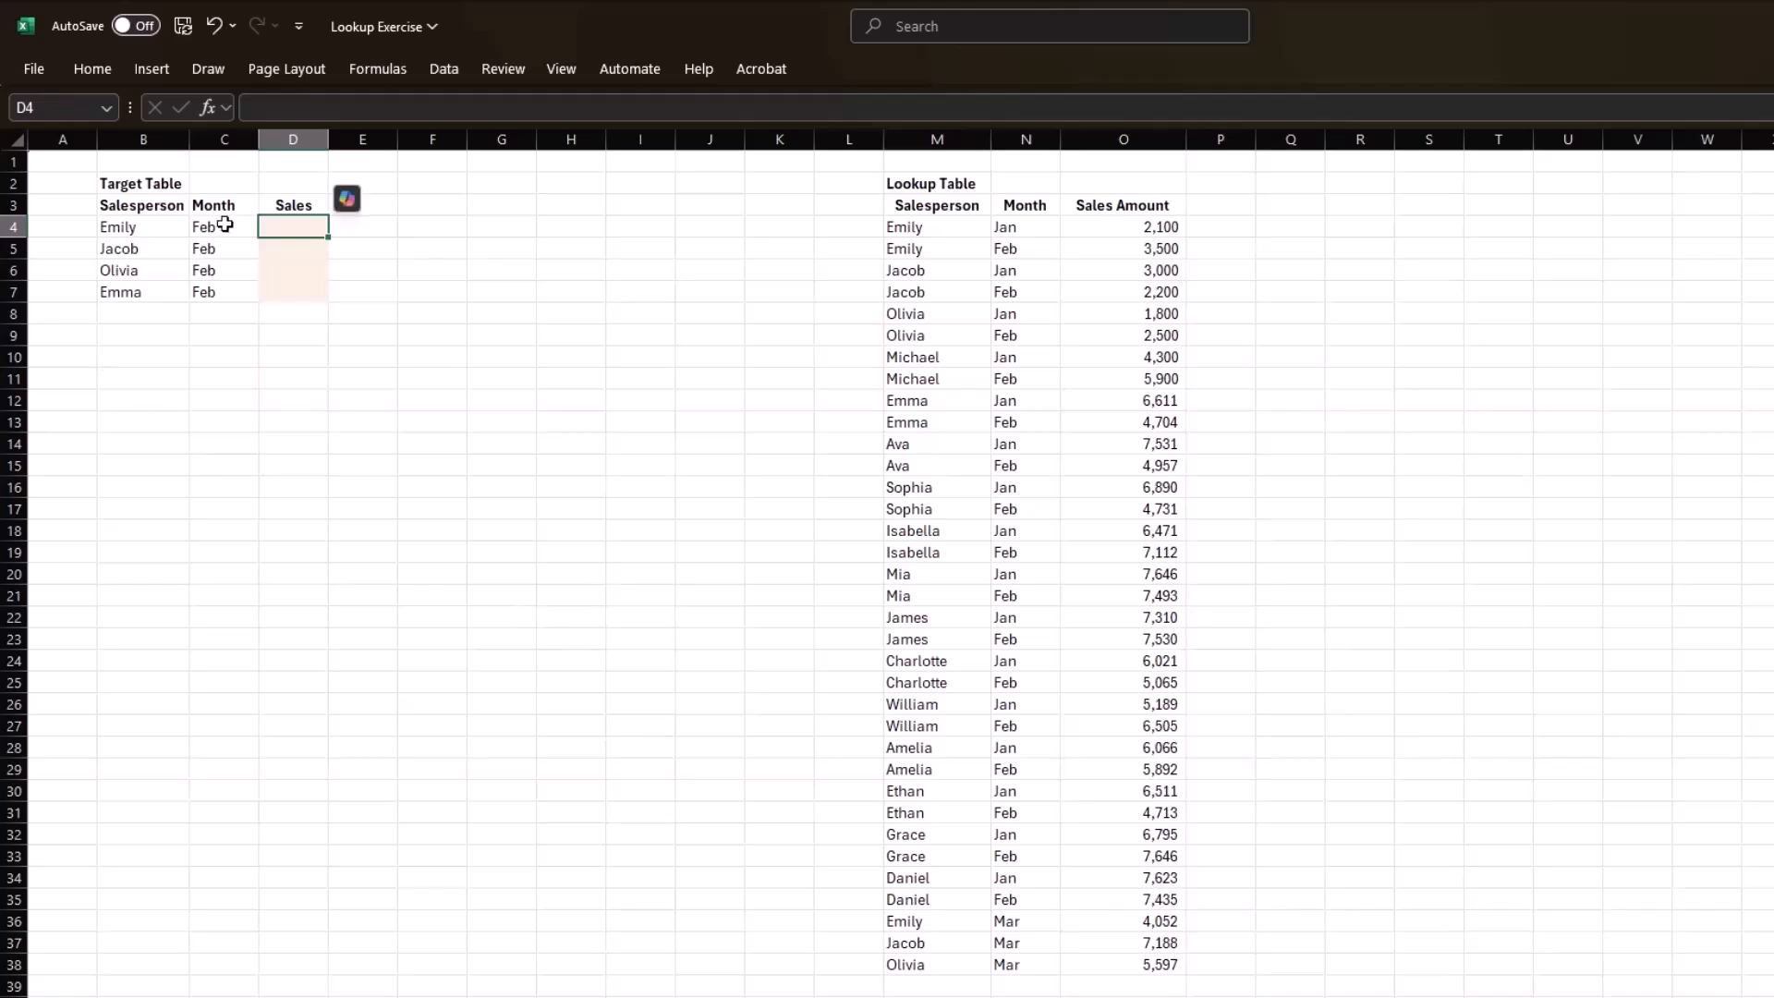
Try looking up sales in D4 by salesperson only, using =XLOOKUP(B4,M4:M38,O4:O38).
{"action": "type", "text": "=XLOOKUP("}
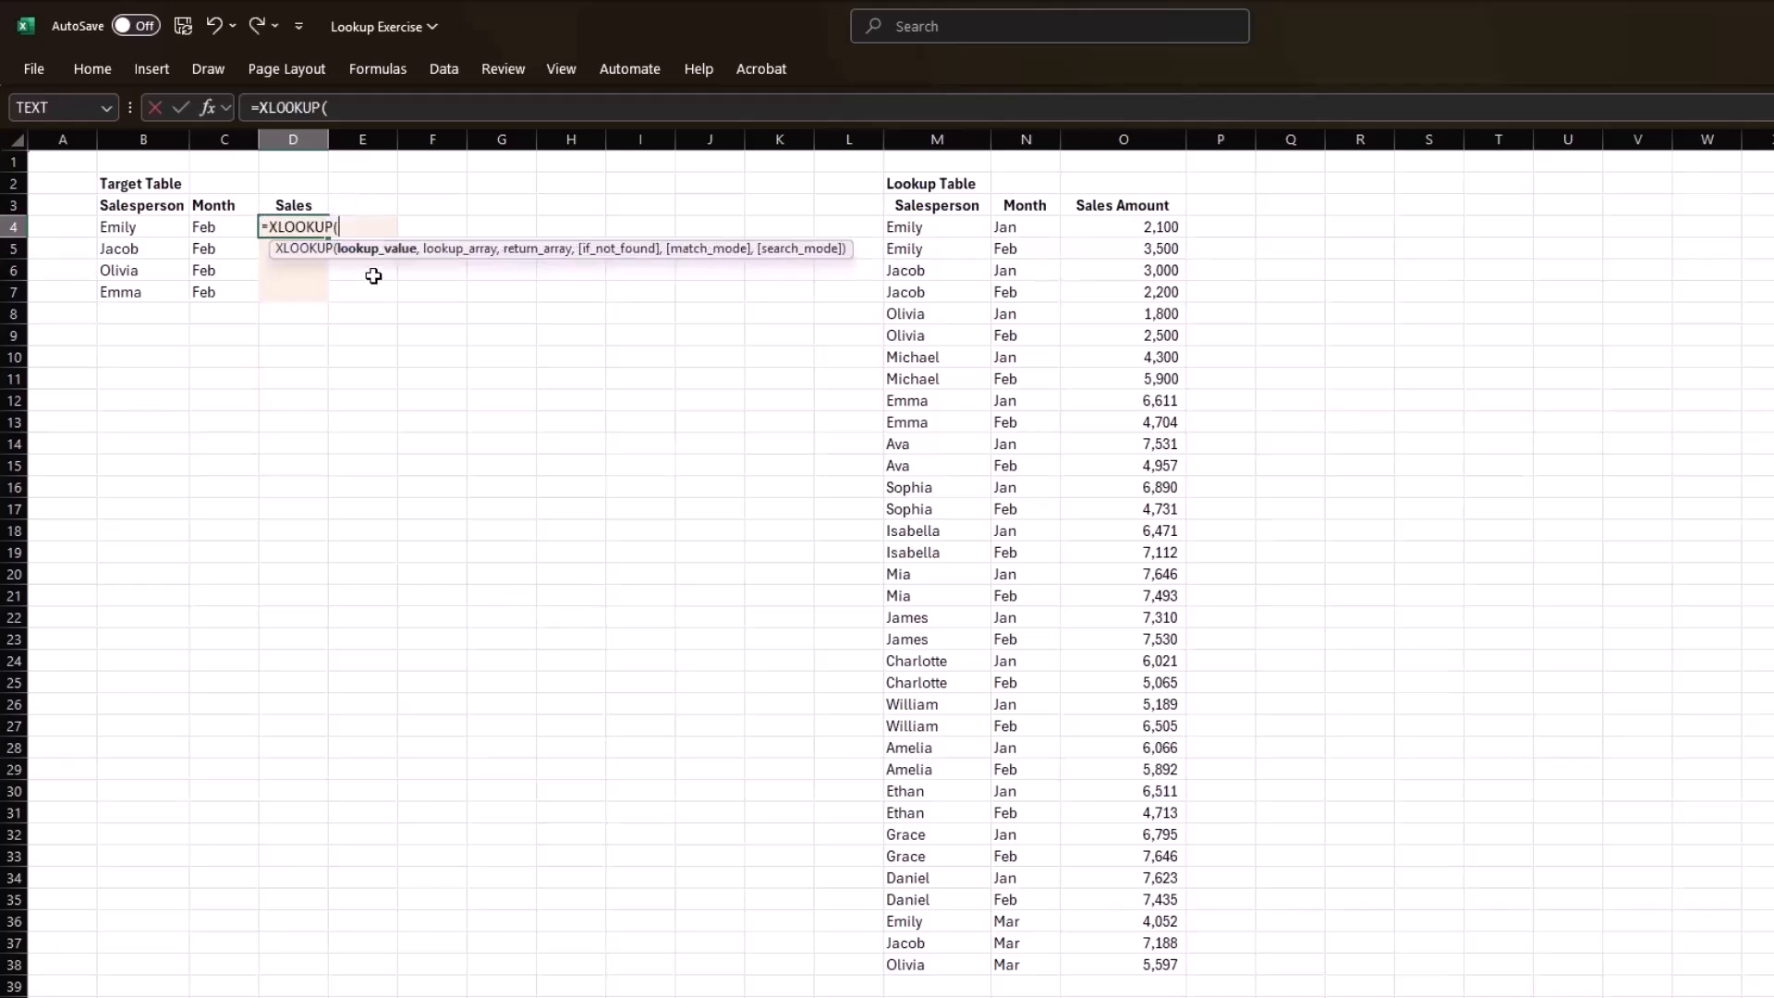
{"action": "key", "text": "Left"}
{"action": "key", "text": "Left"}
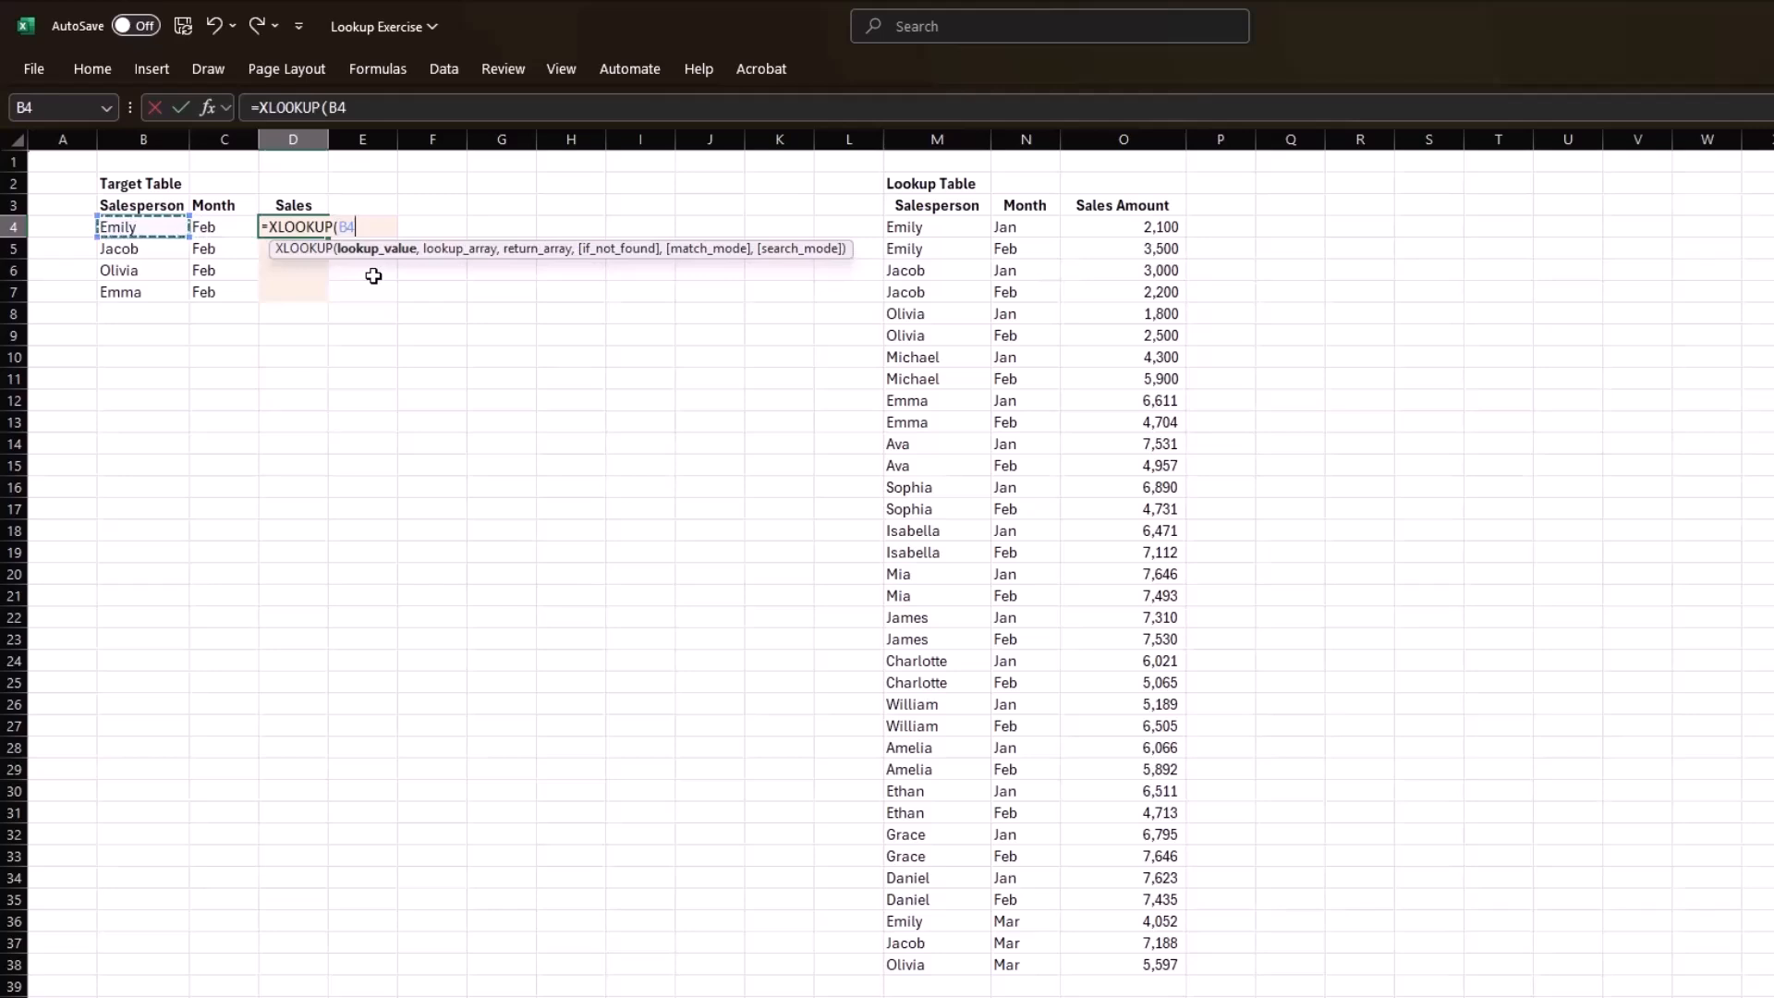
{"action": "type", "text": ","}
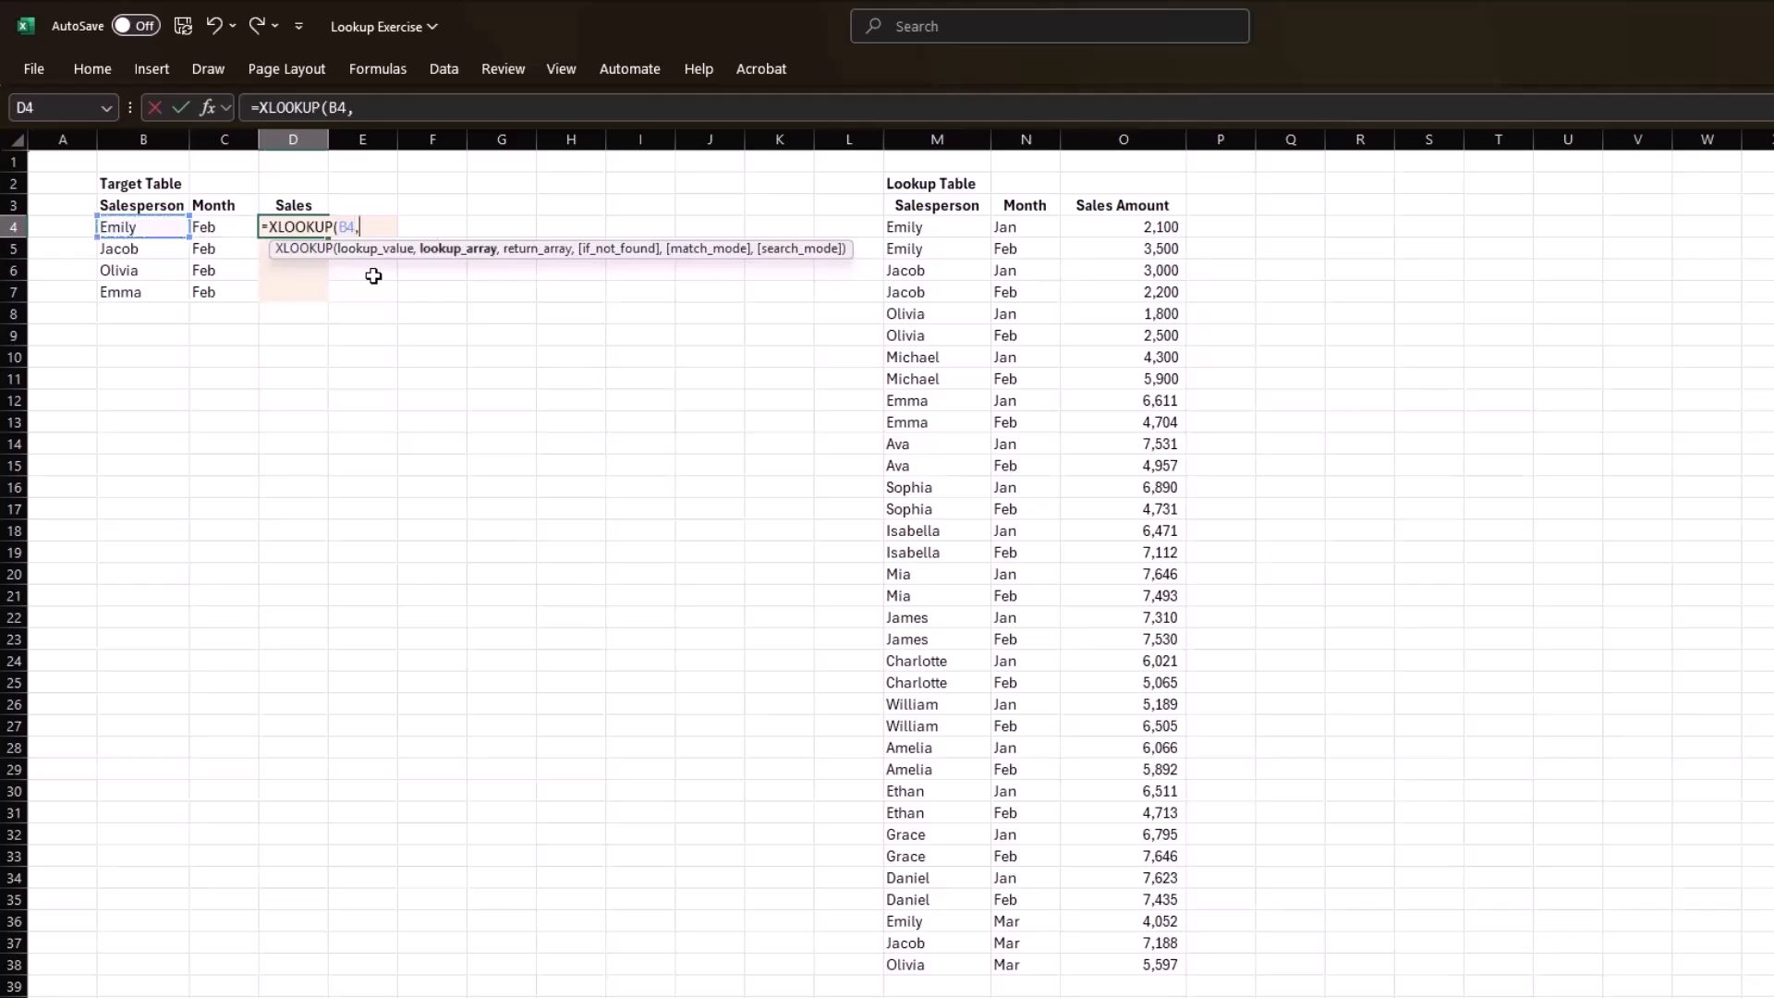
{"action": "left_click", "coordinate": [964, 228]}
{"action": "key", "text": "ctrl+shift+Down"}
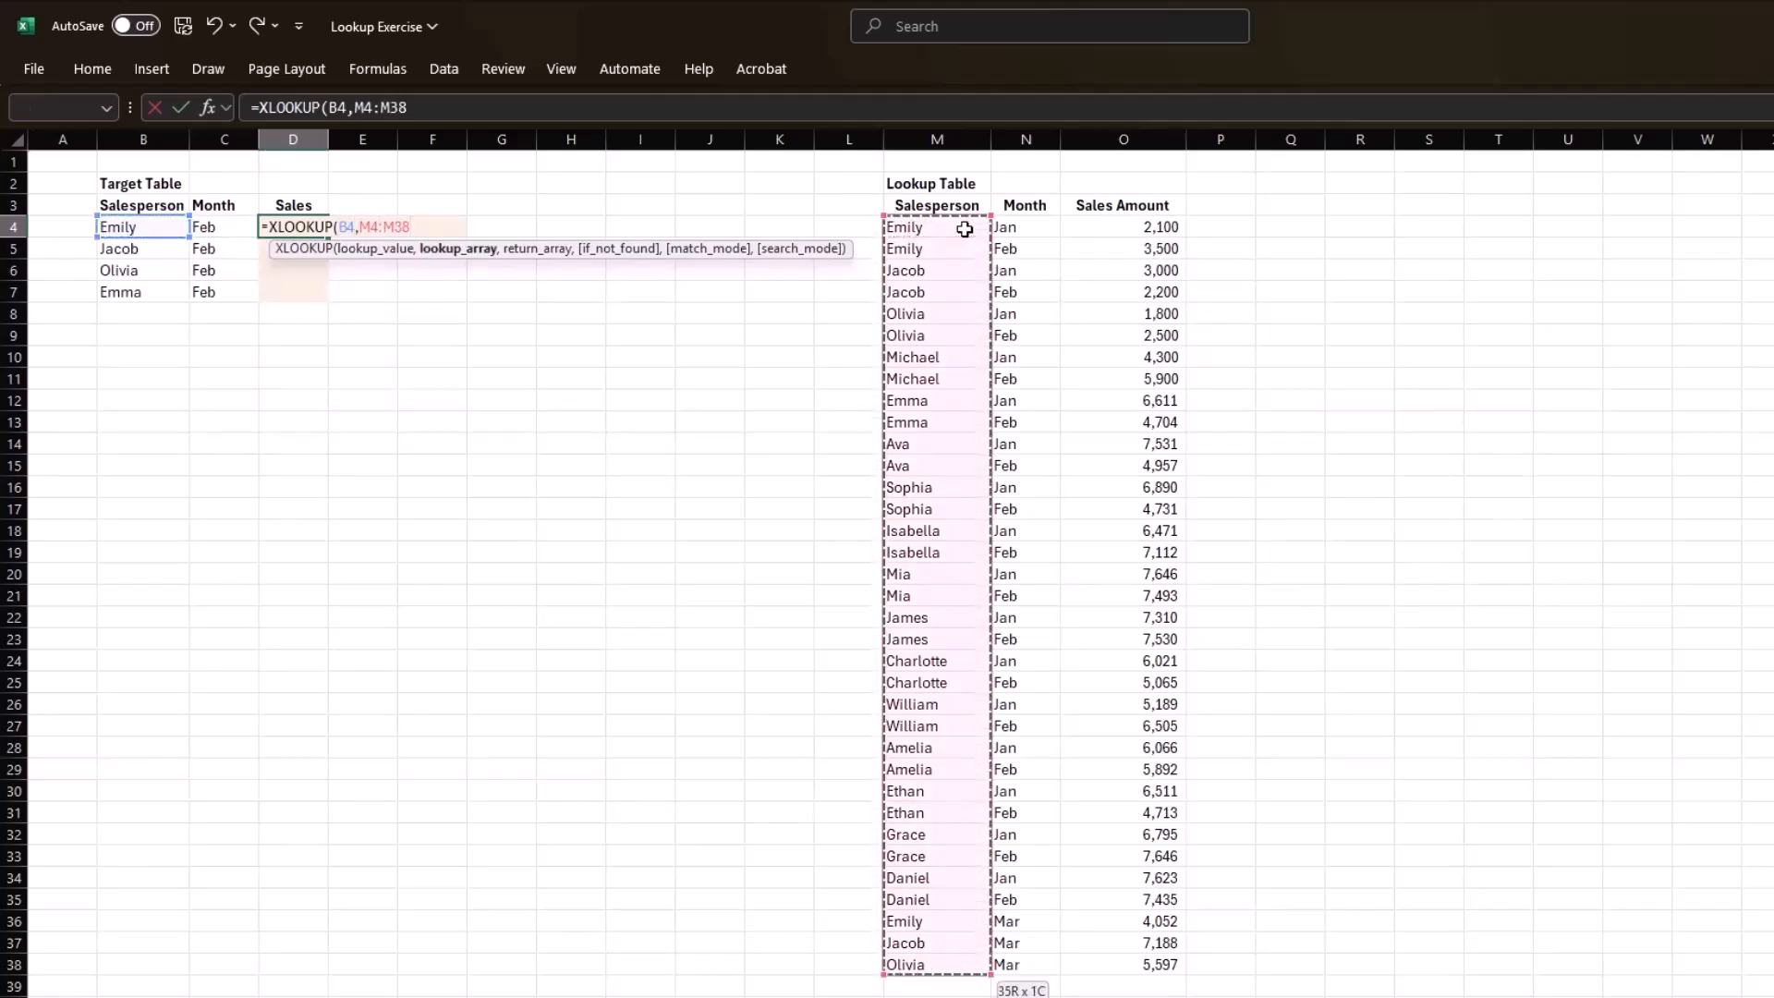
{"action": "type", "text": ","}
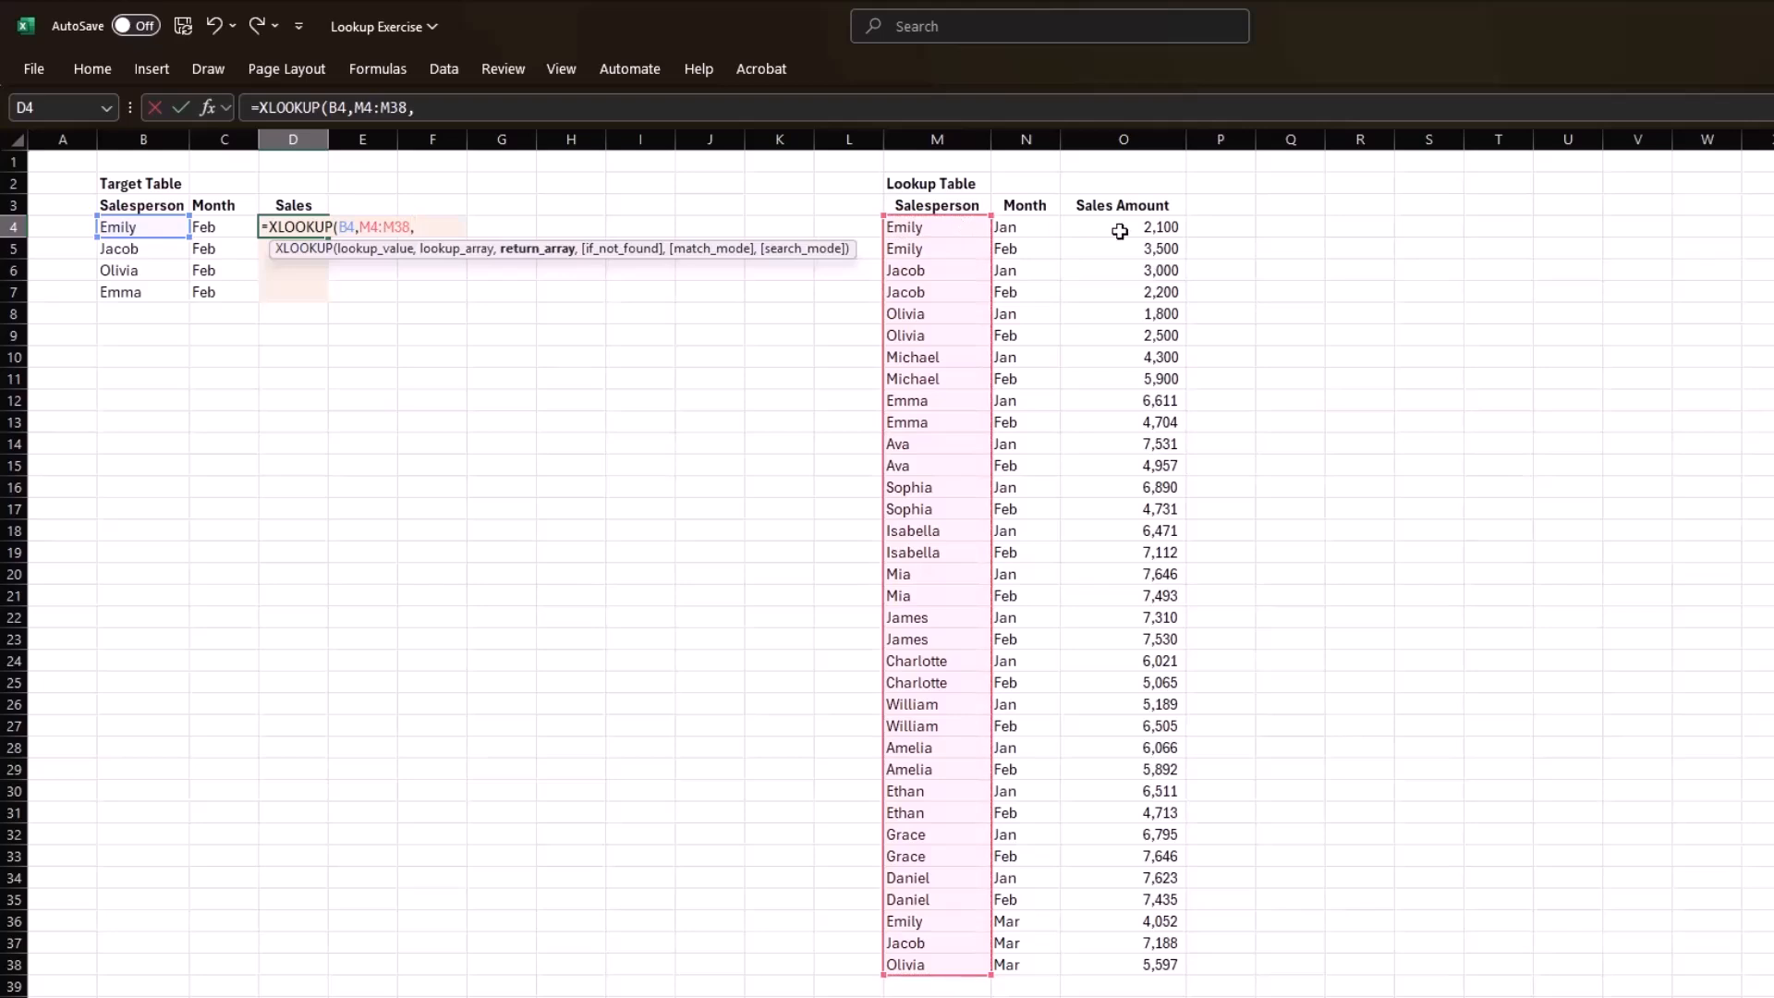
{"action": "left_click", "coordinate": [1148, 228]}
{"action": "key", "text": "ctrl+shift+Down"}
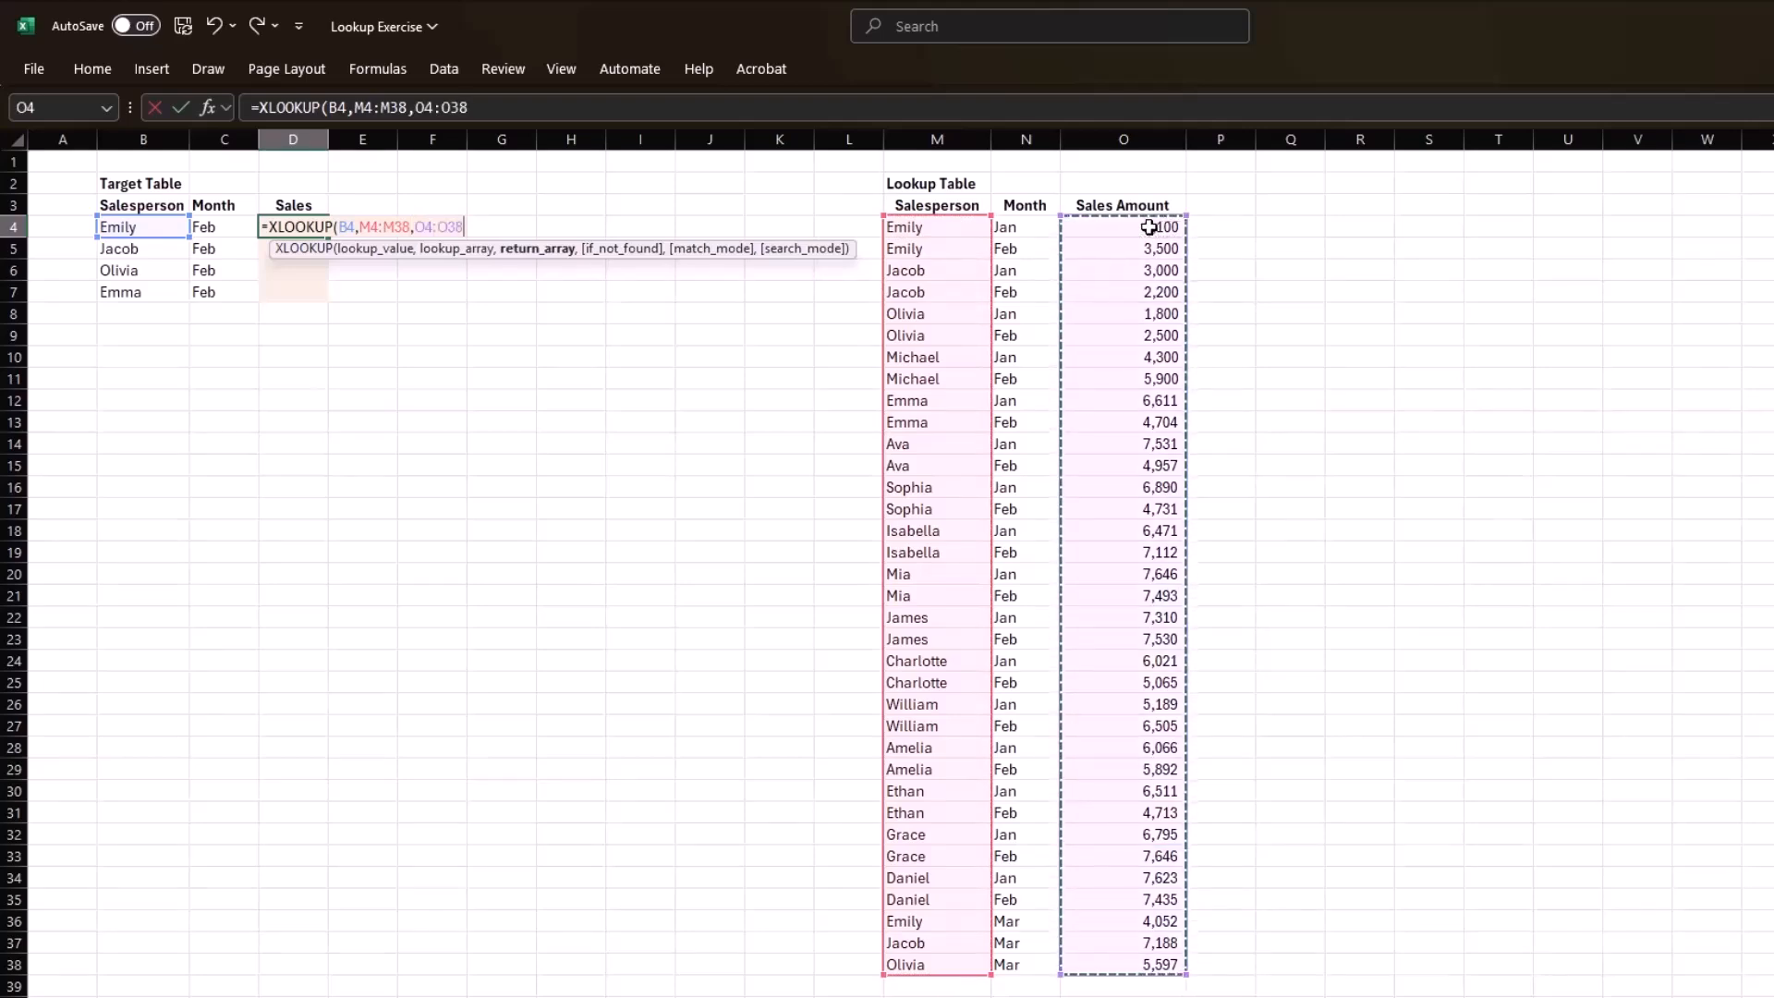
{"action": "type", "text": ")"}
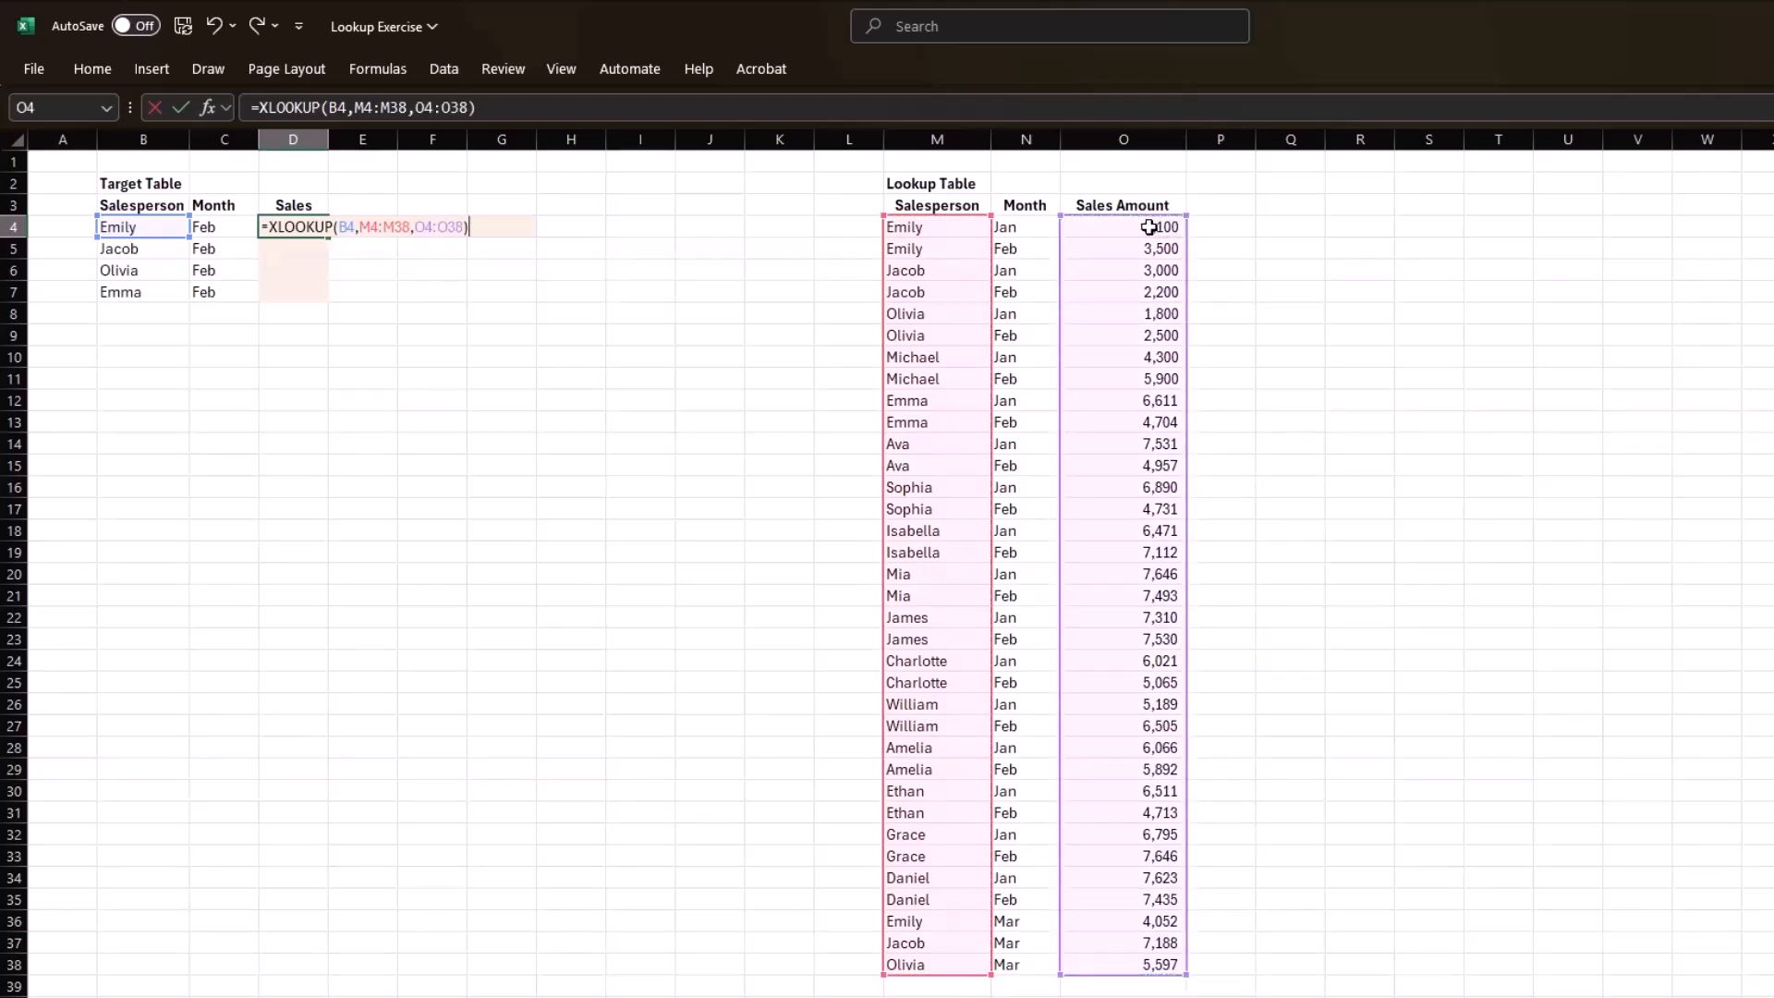
{"action": "key", "text": "Return"}
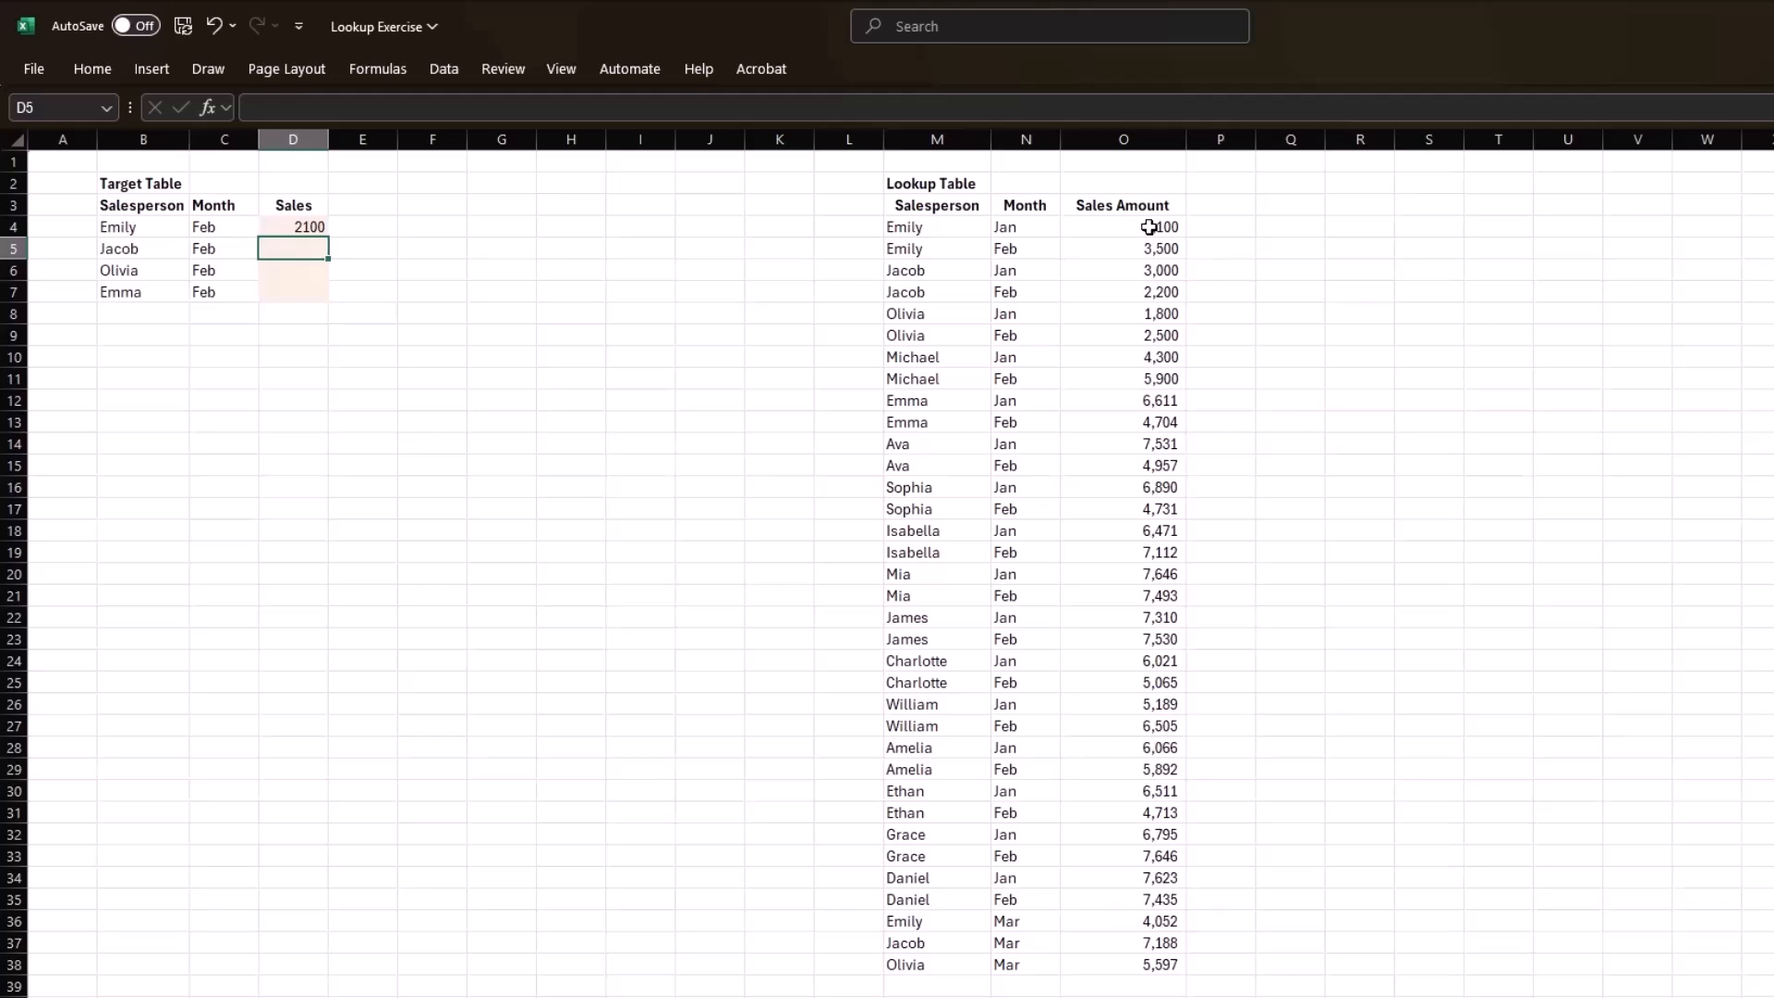
{"action": "key", "text": "Up"}
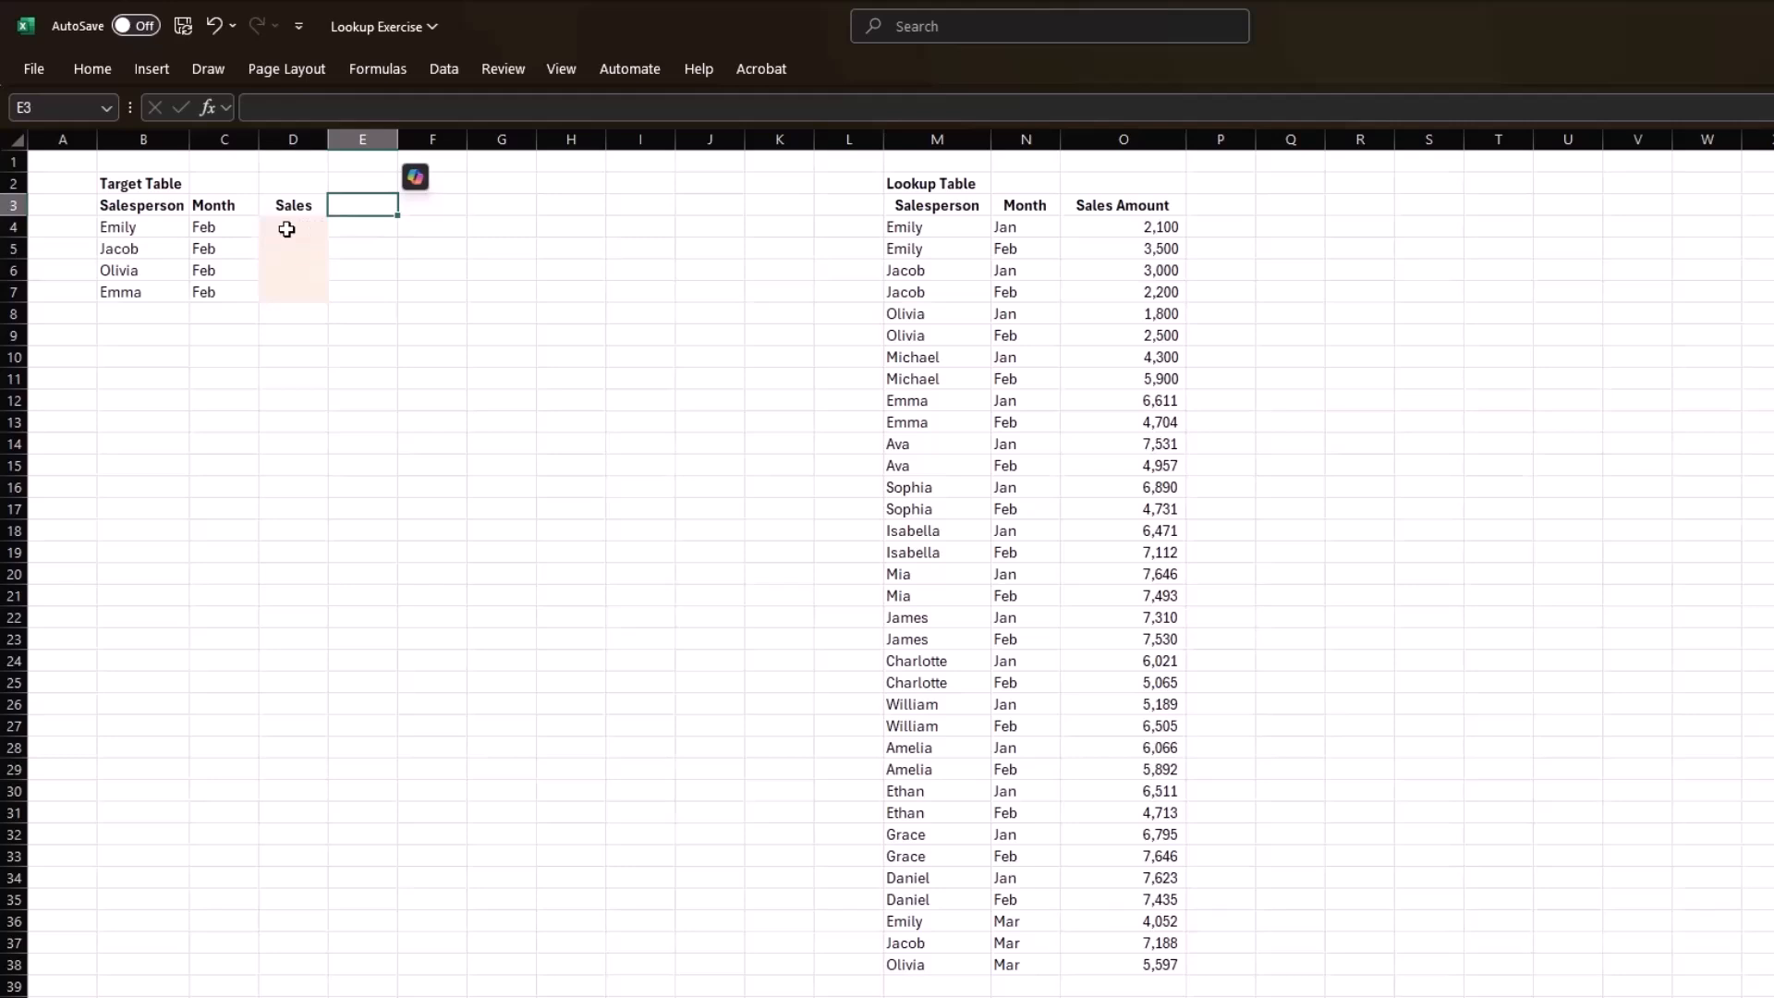
Add a helper column header "Combo" in E3, beside the target table's Sales column.
{"action": "type", "text": "Com"}
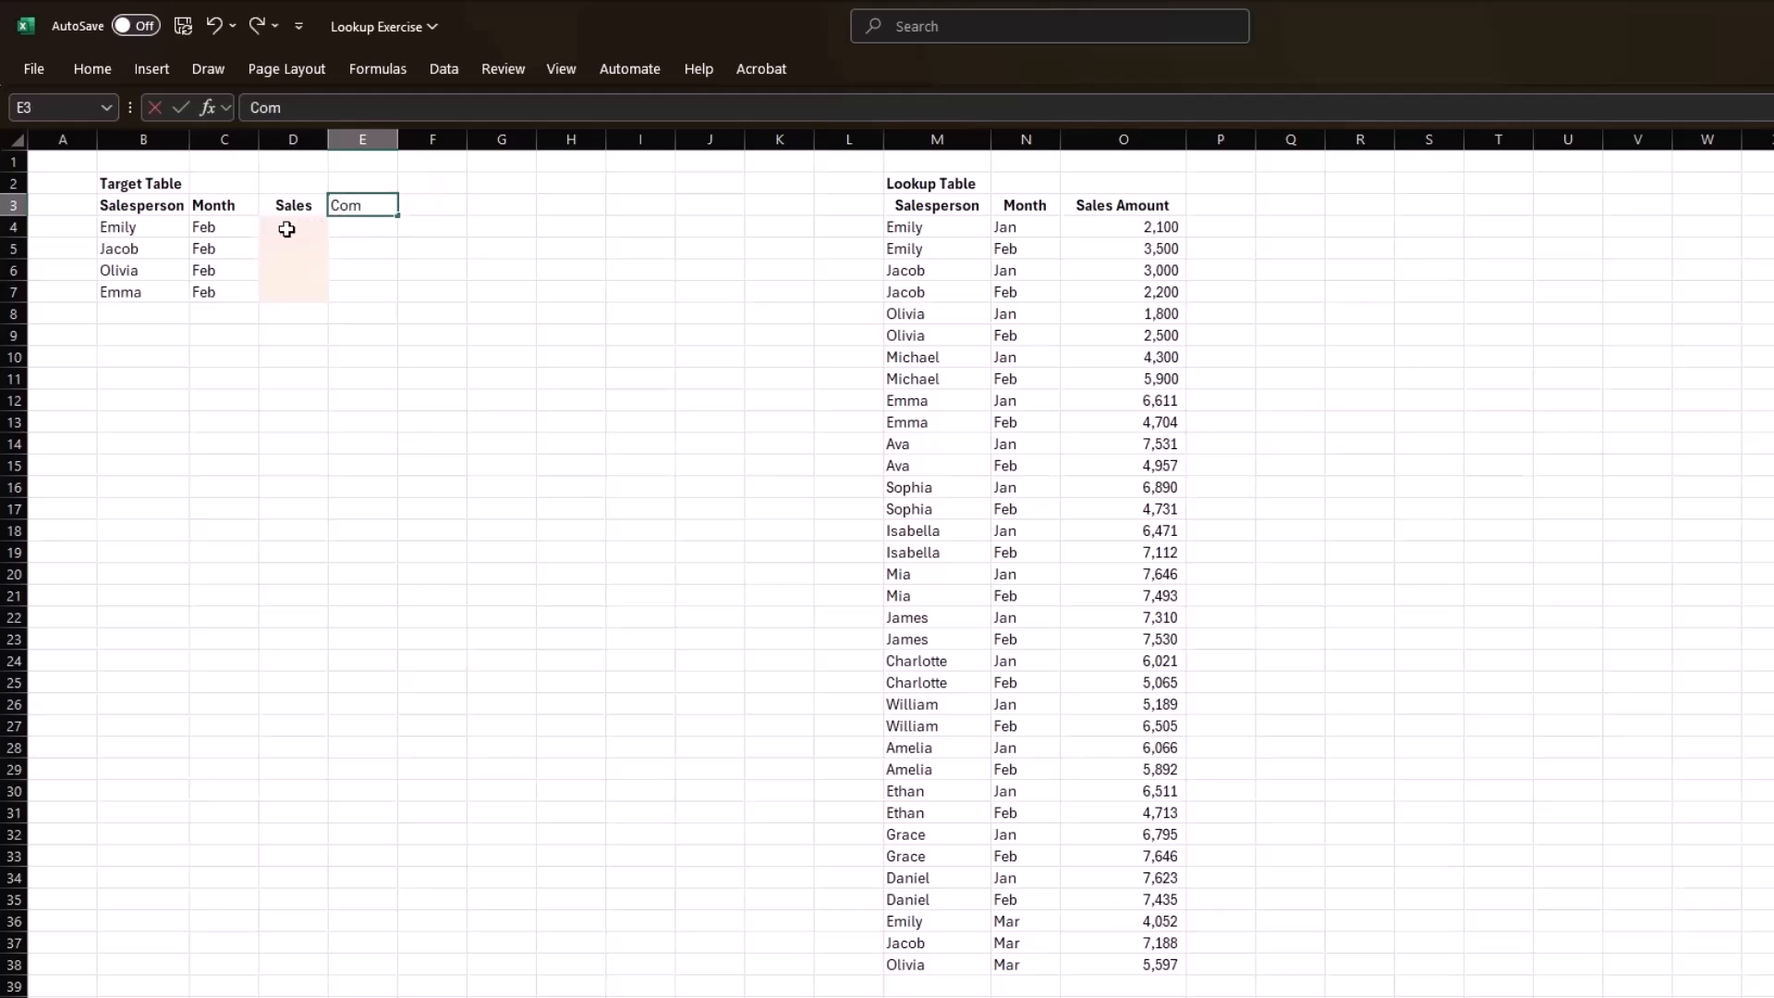
{"action": "type", "text": "bo"}
{"action": "key", "text": "Return"}
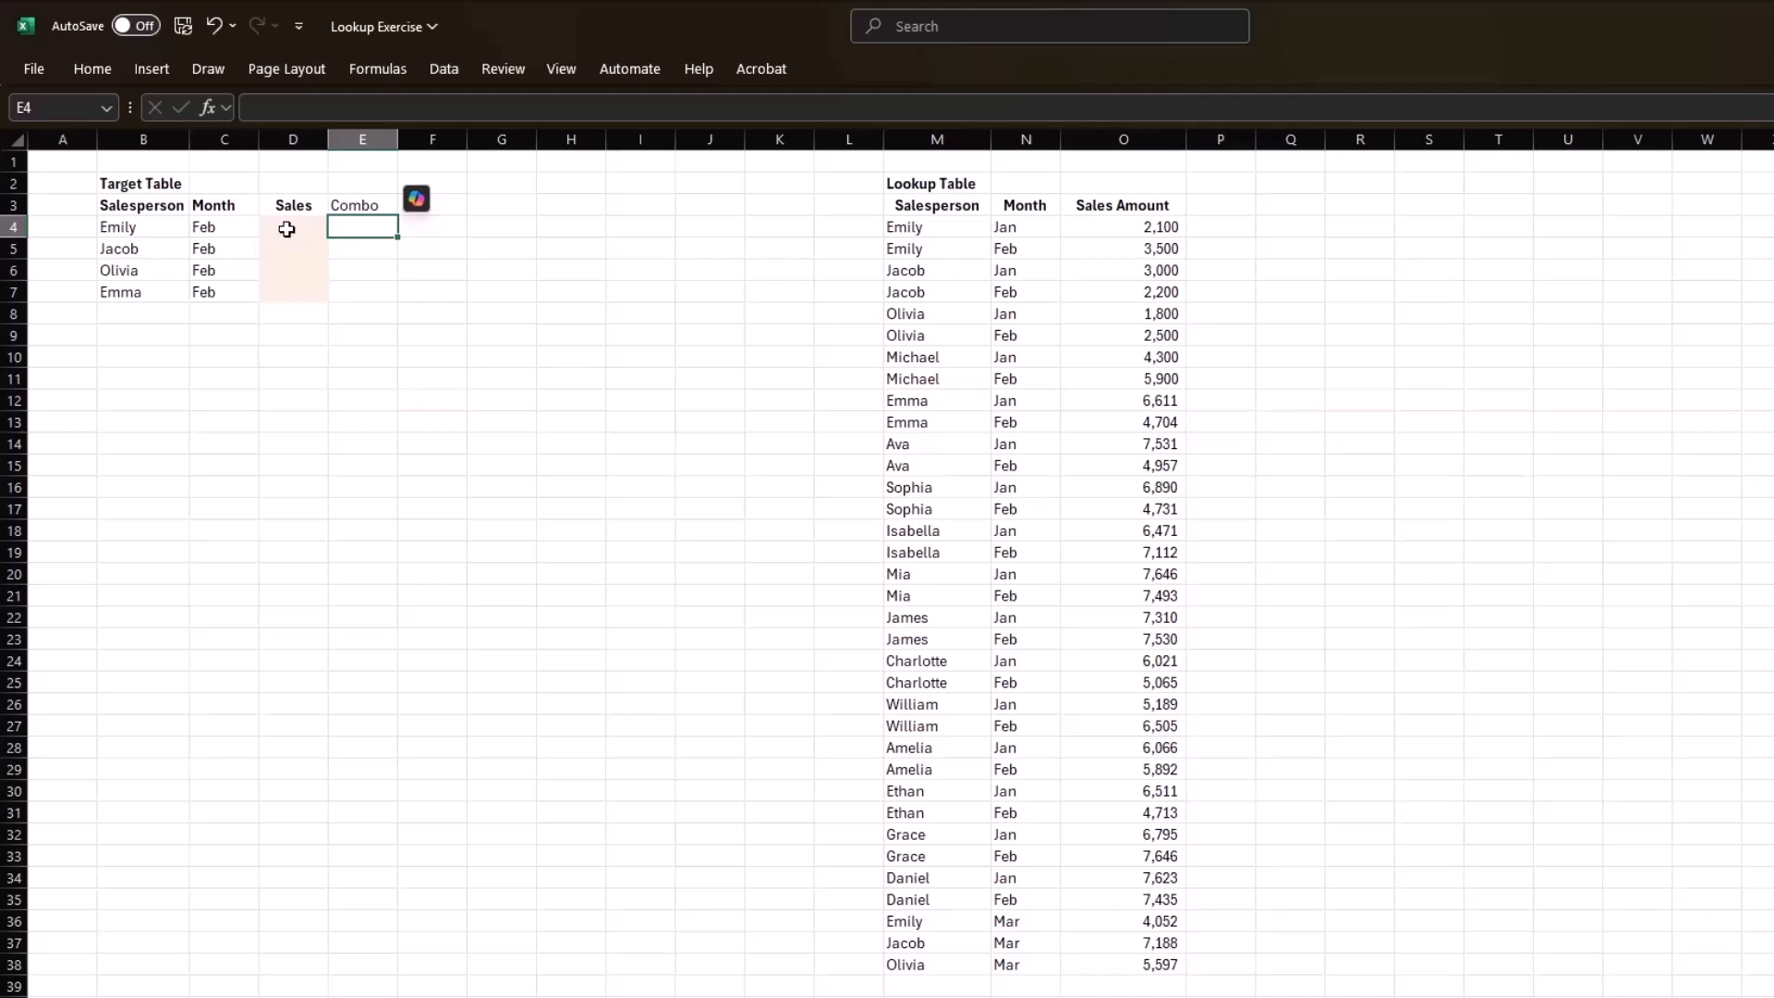
Join the salesperson and month in E4 with =CONCATENATE(B4,C4).
{"action": "type", "text": "=conc"}
{"action": "key", "text": "Down"}
{"action": "key", "text": "Tab"}
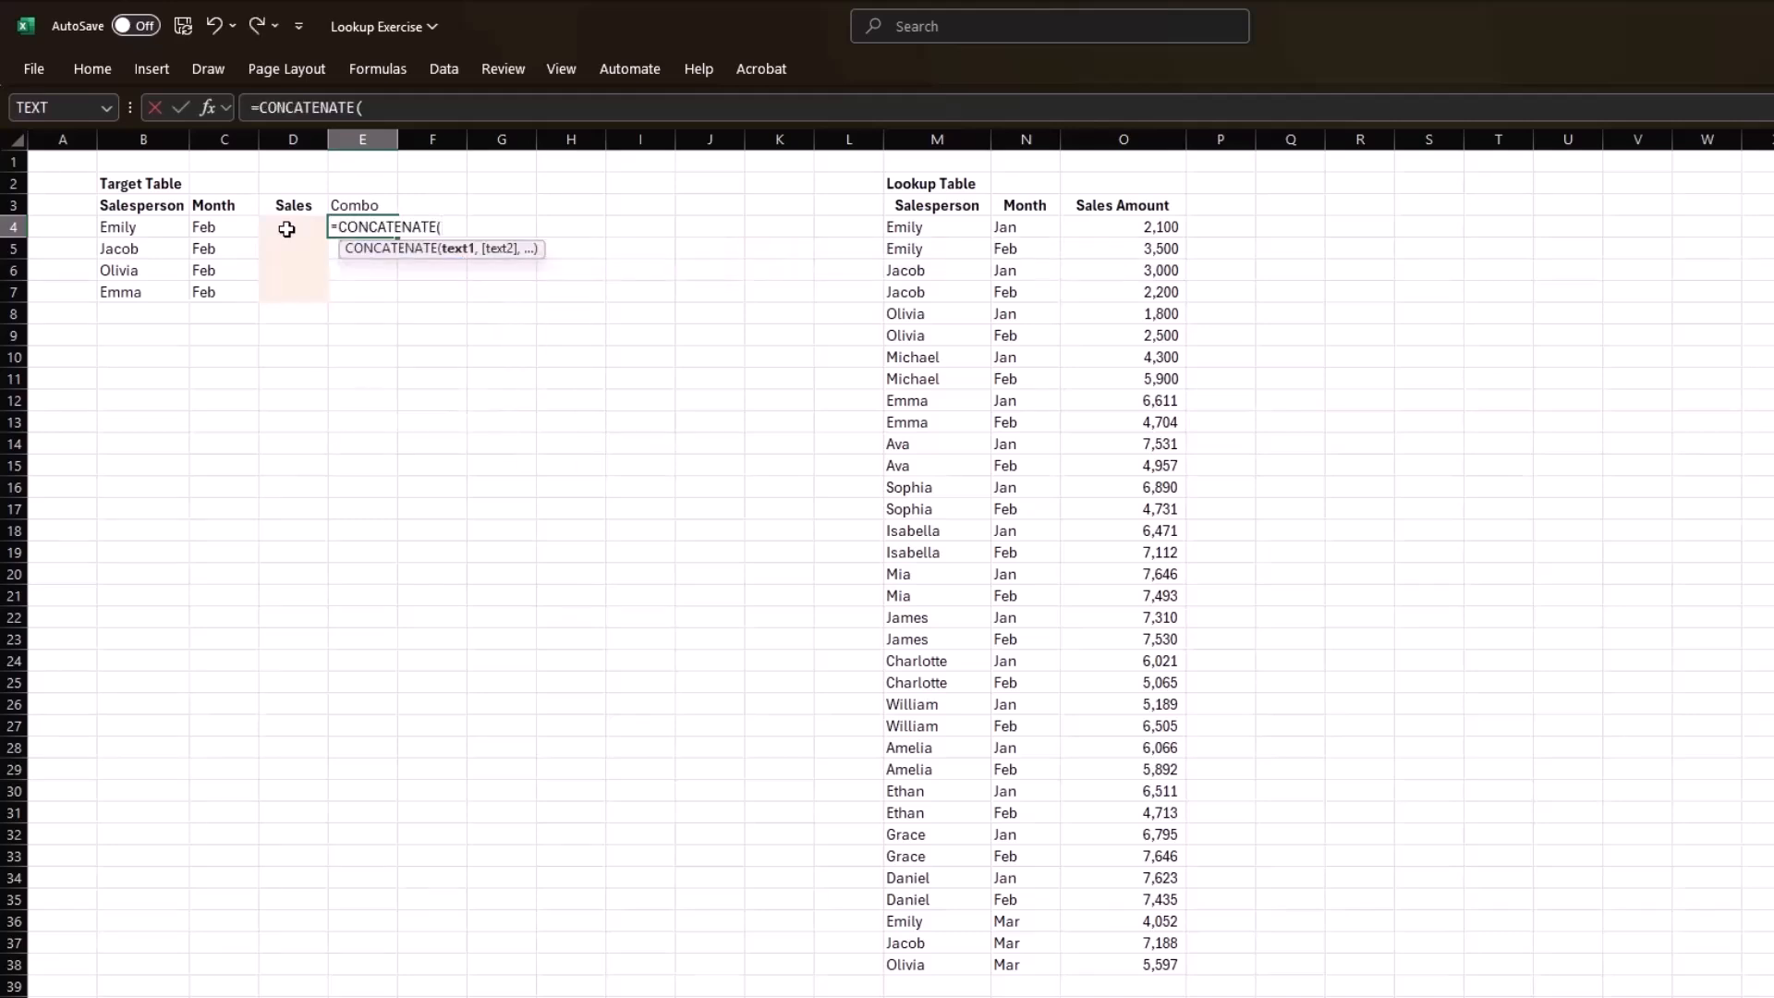
{"action": "key", "text": "Left"}
{"action": "key", "text": "Left"}
{"action": "key", "text": "Left"}
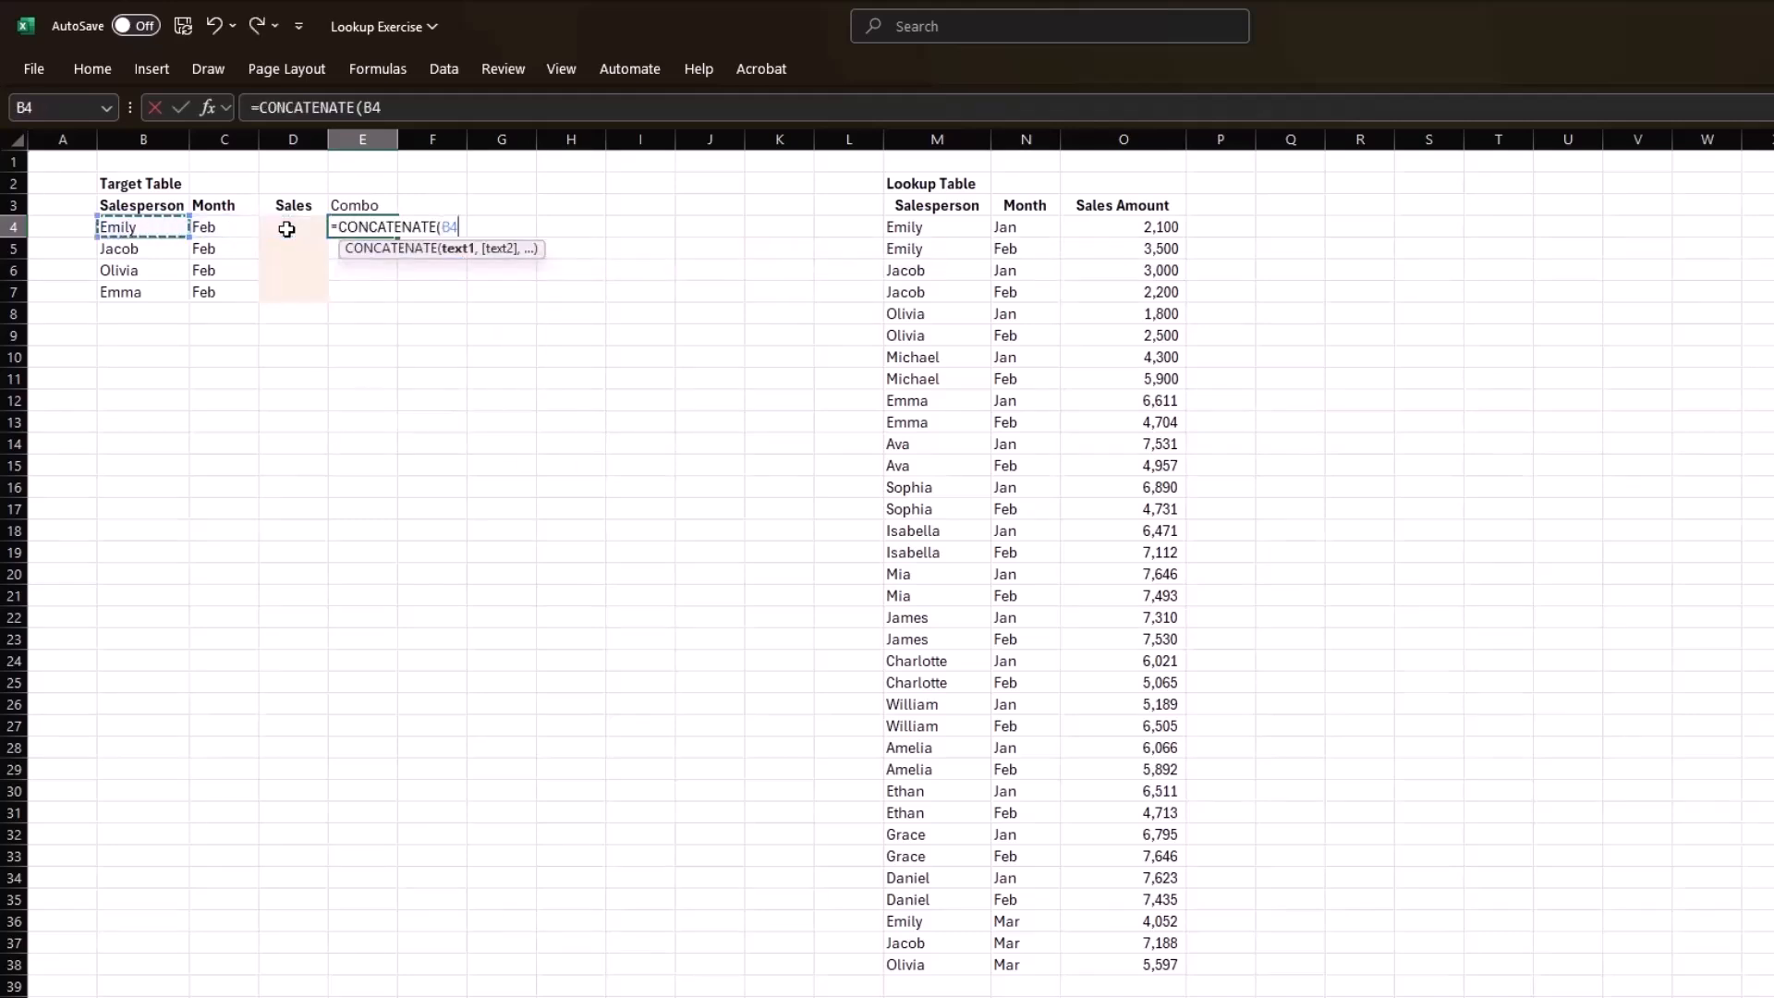
{"action": "type", "text": ","}
{"action": "key", "text": "Left"}
{"action": "key", "text": "Left"}
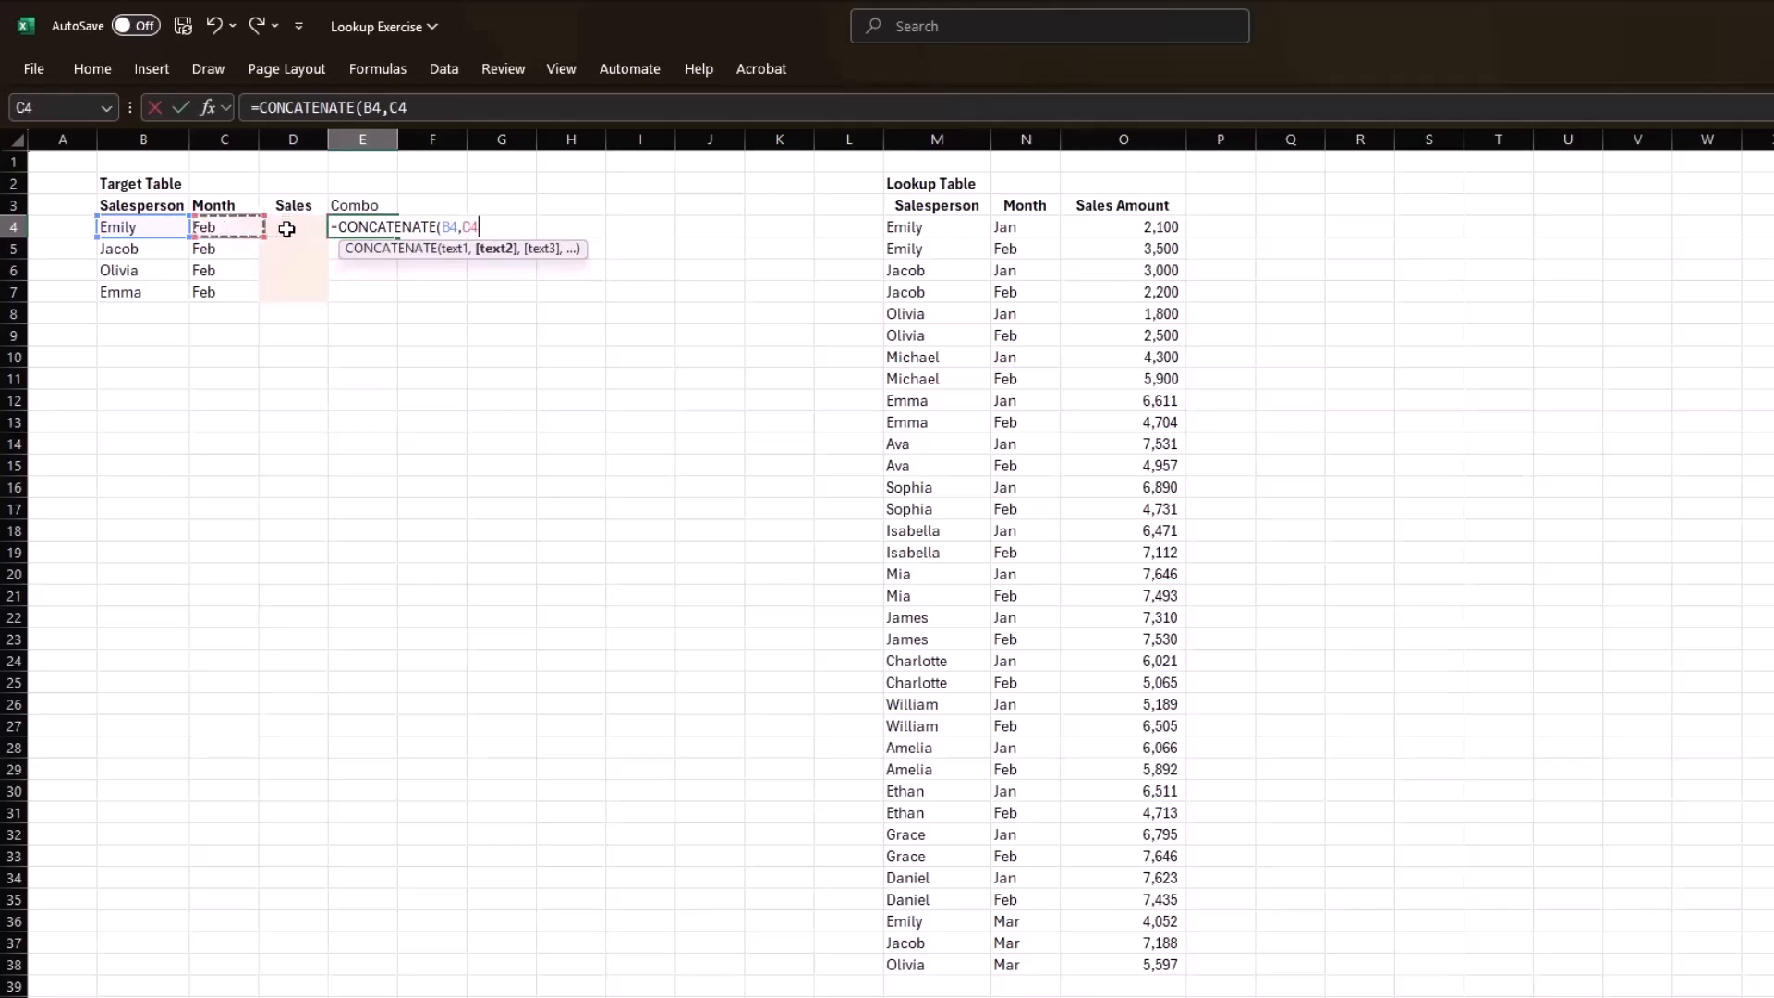
{"action": "type", "text": ")"}
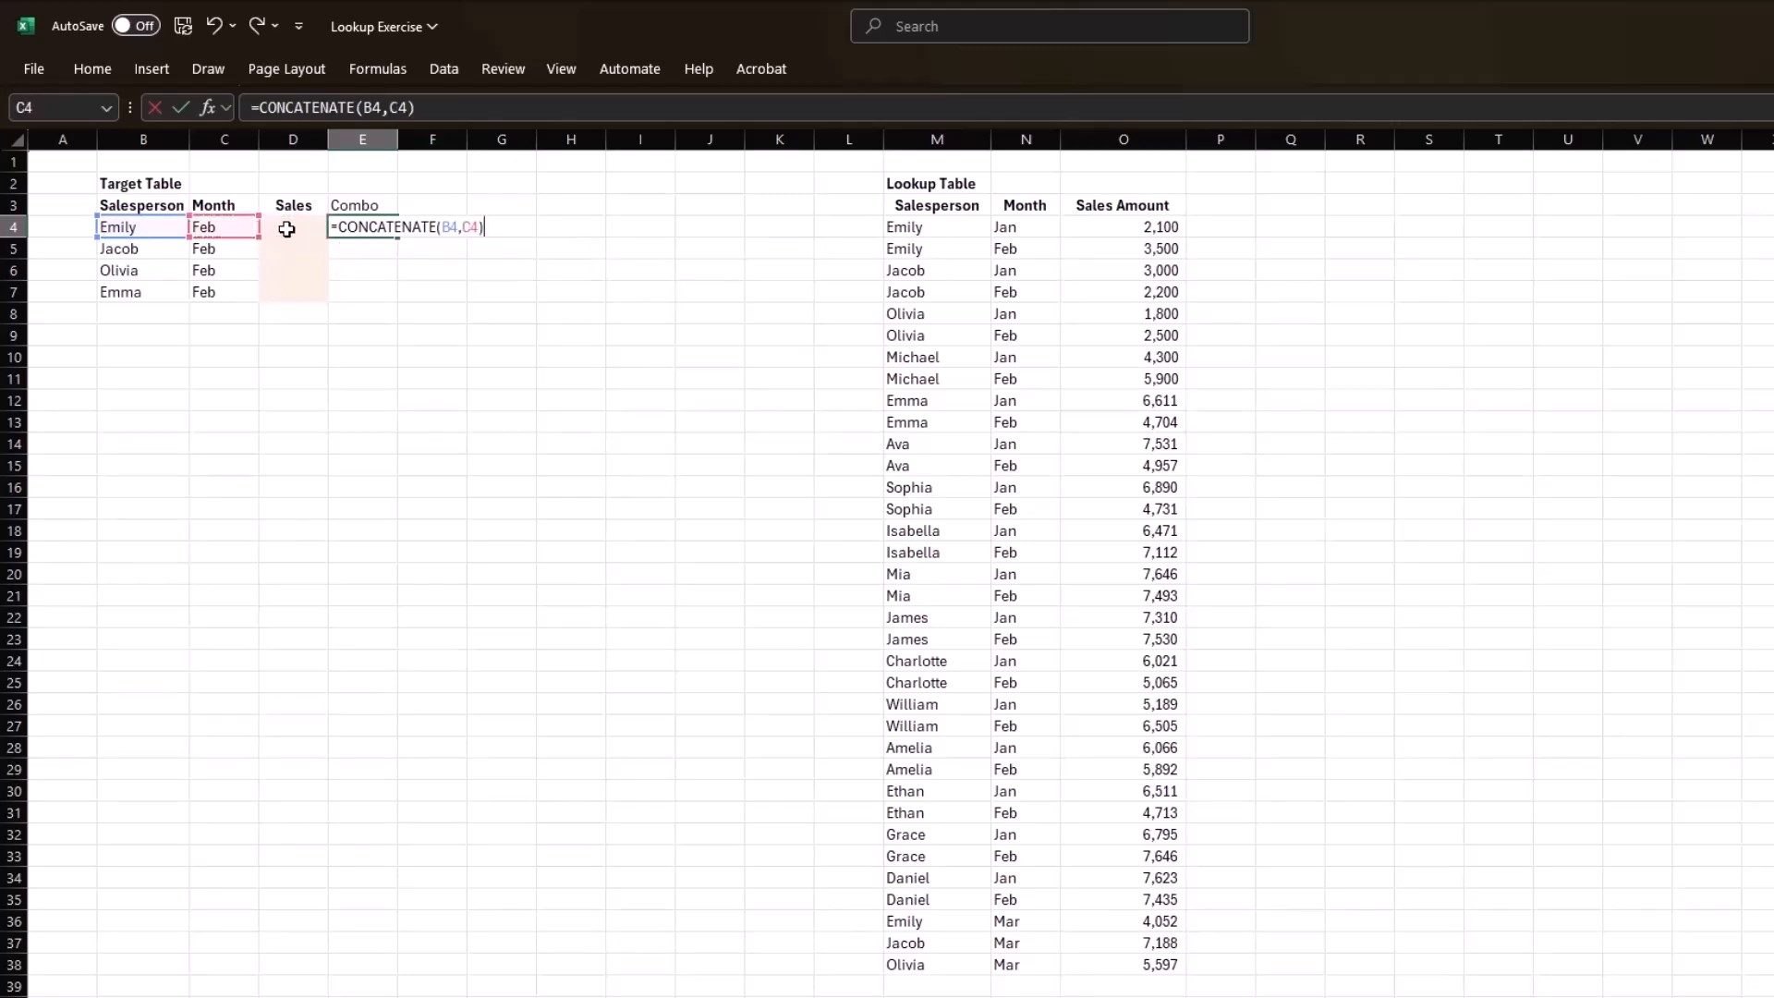
{"action": "key", "text": "ctrl+Return"}
Fill the CONCATENATE formula from E4 down to E7.
{"action": "key", "text": "shift+Down"}
{"action": "key", "text": "shift+Down"}
{"action": "key", "text": "shift+Down"}
{"action": "key", "text": "ctrl+d"}
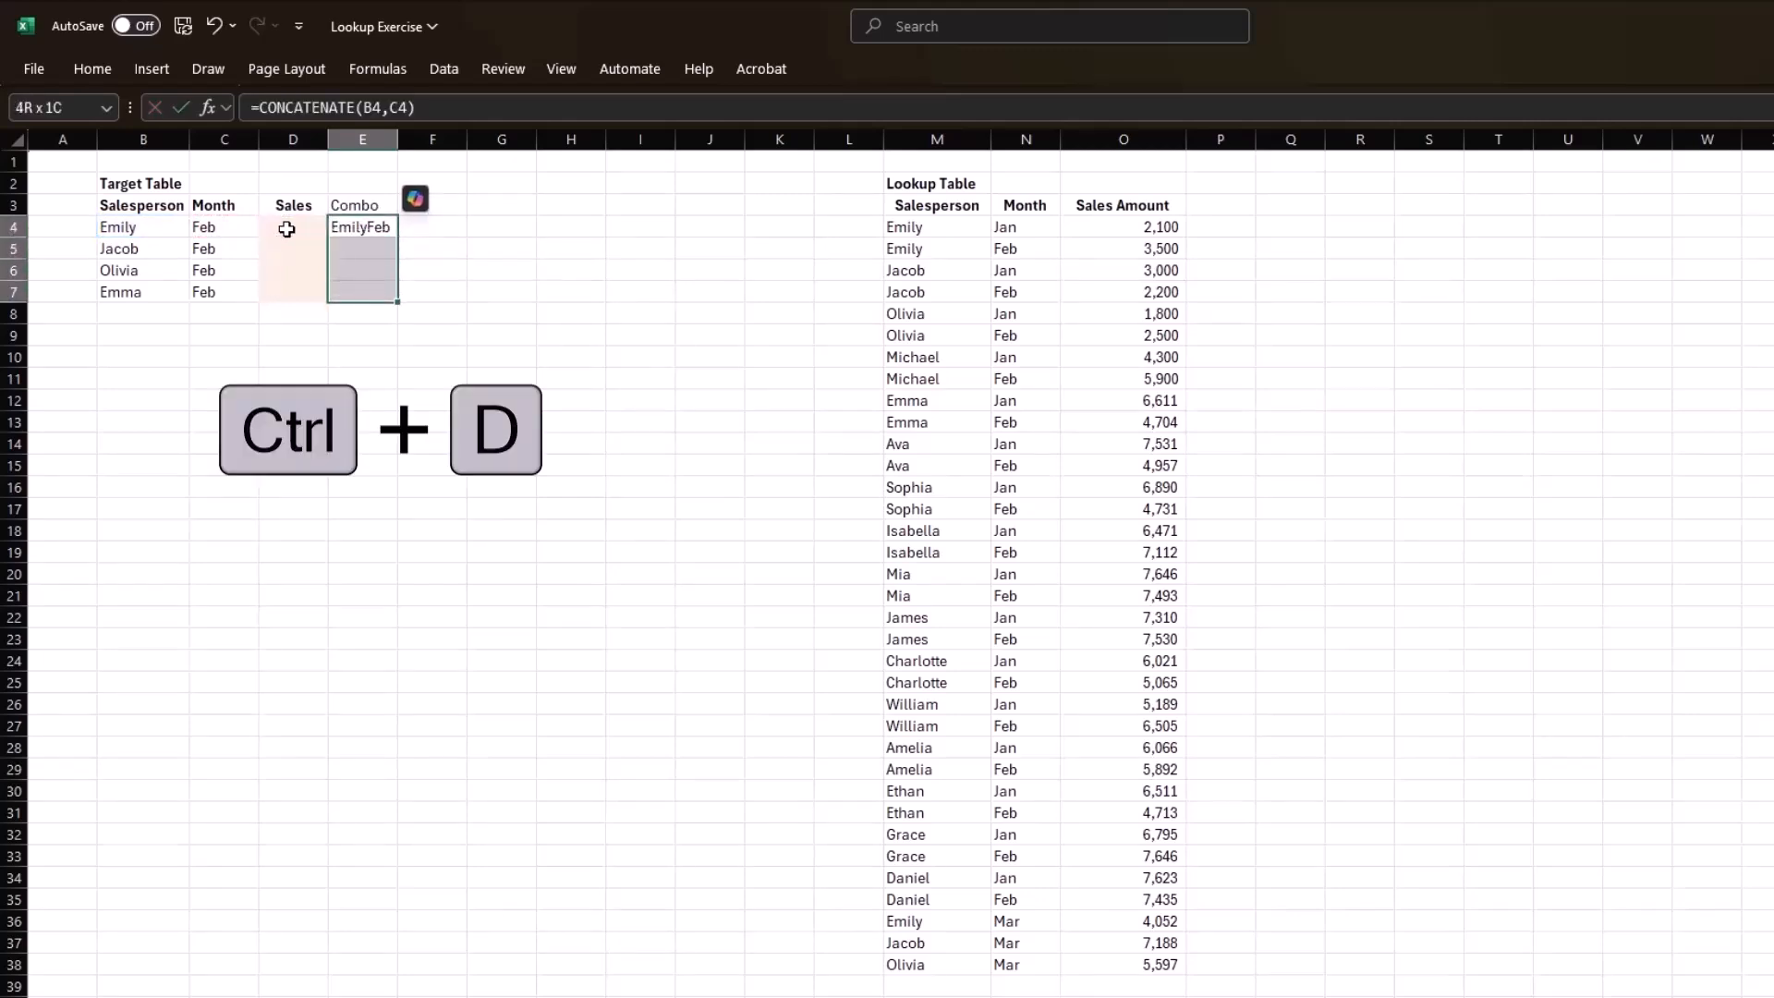
Add a helper column header "Combo" in P3, beside the lookup table's Sales Amount column.
{"action": "left_click", "coordinate": [1221, 205]}
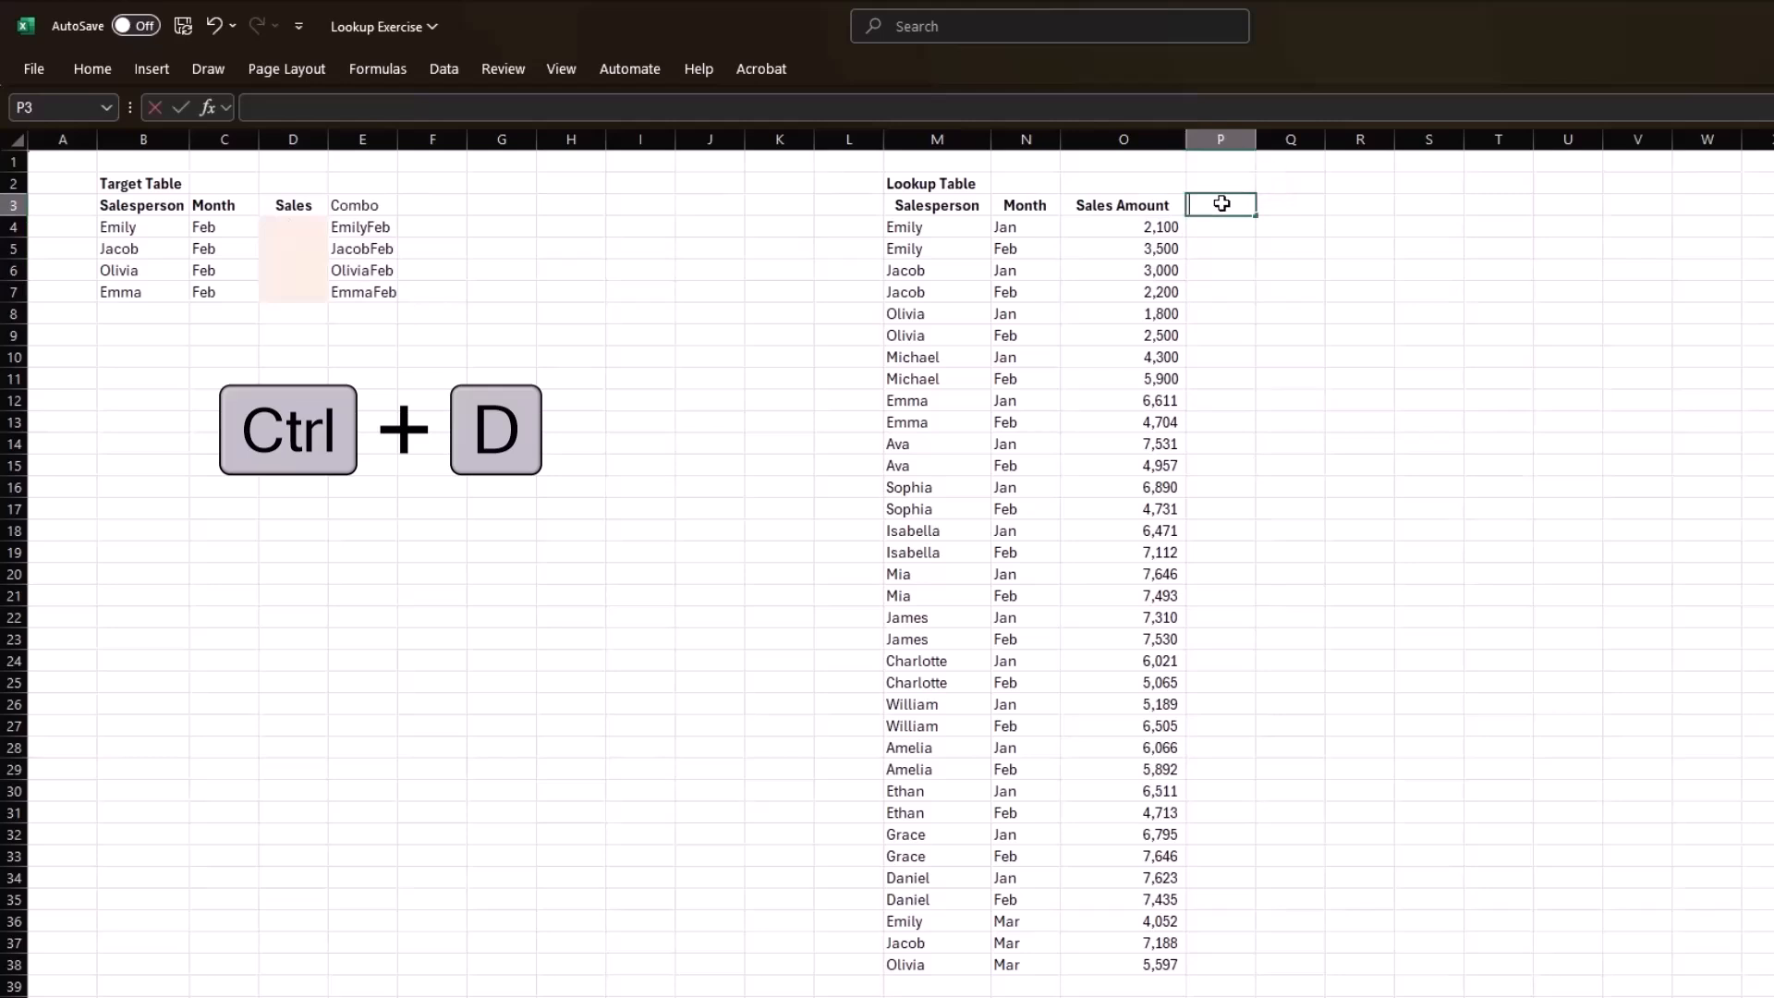
{"action": "type", "text": "Comnbo"}
{"action": "key", "text": "BackSpace"}
{"action": "key", "text": "BackSpace"}
{"action": "key", "text": "BackSpace"}
{"action": "type", "text": "bo"}
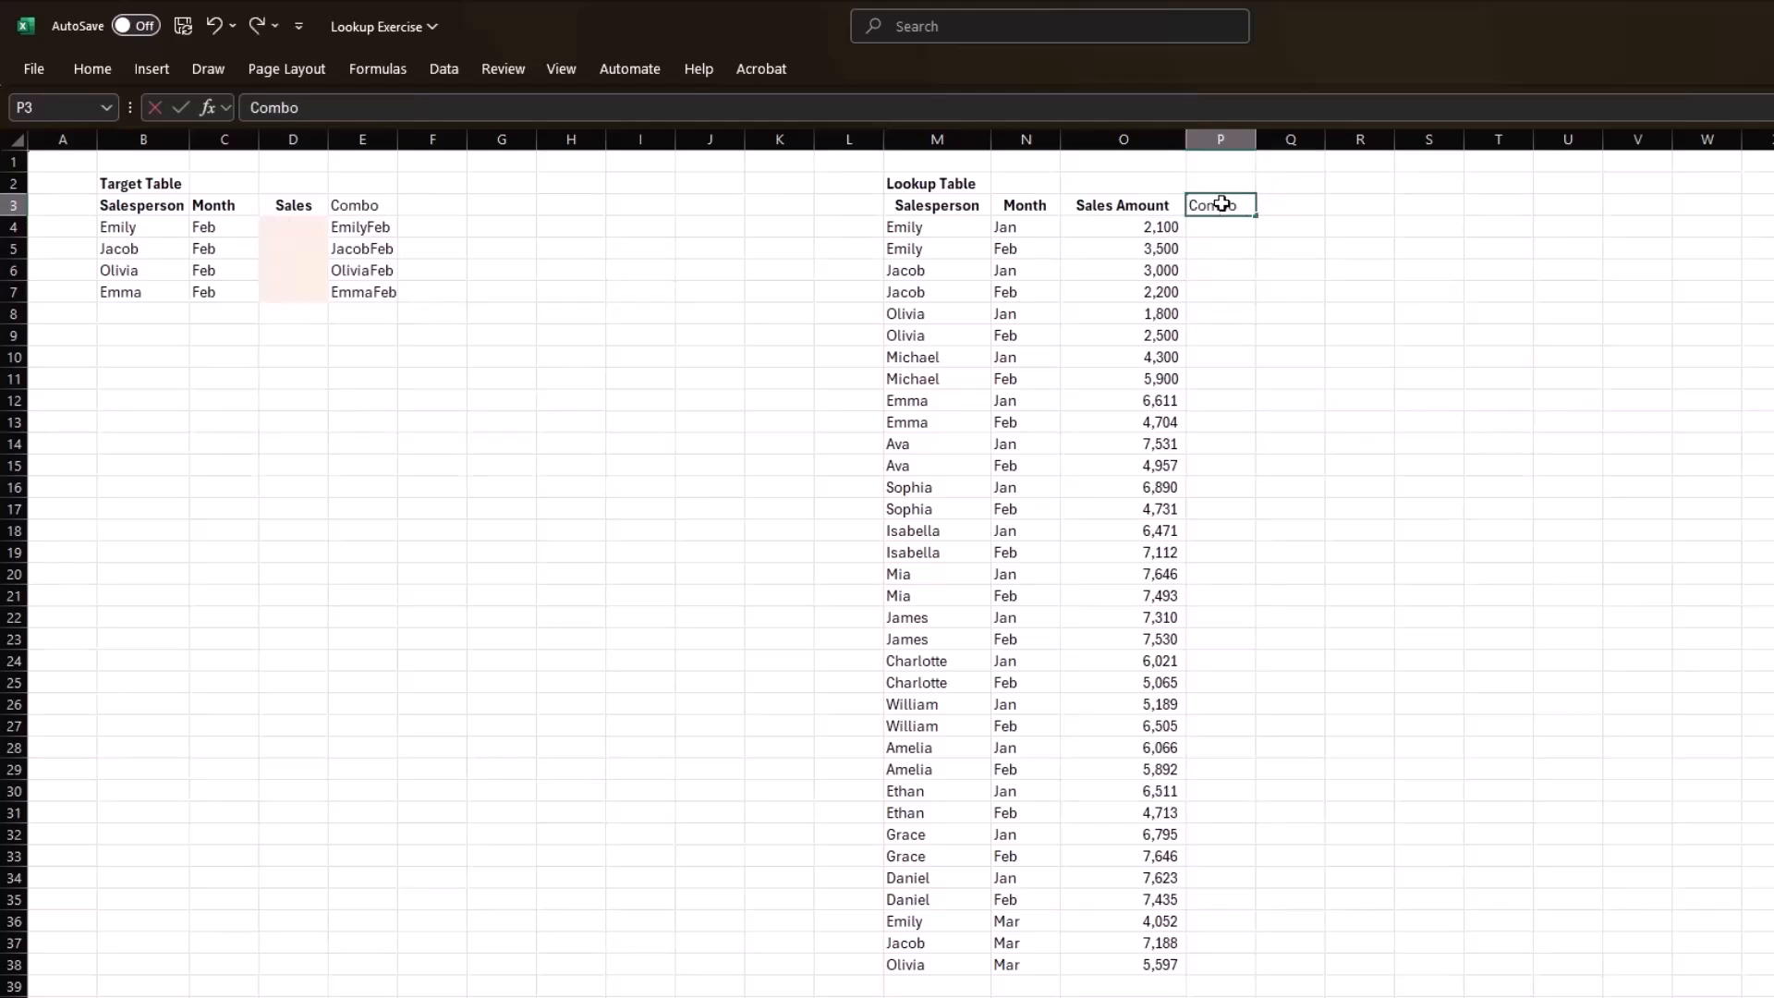
{"action": "key", "text": "Return"}
Join the lookup table's salesperson and month in P4 with =M4&N4, filling the formula down to P38.
{"action": "type", "text": "="}
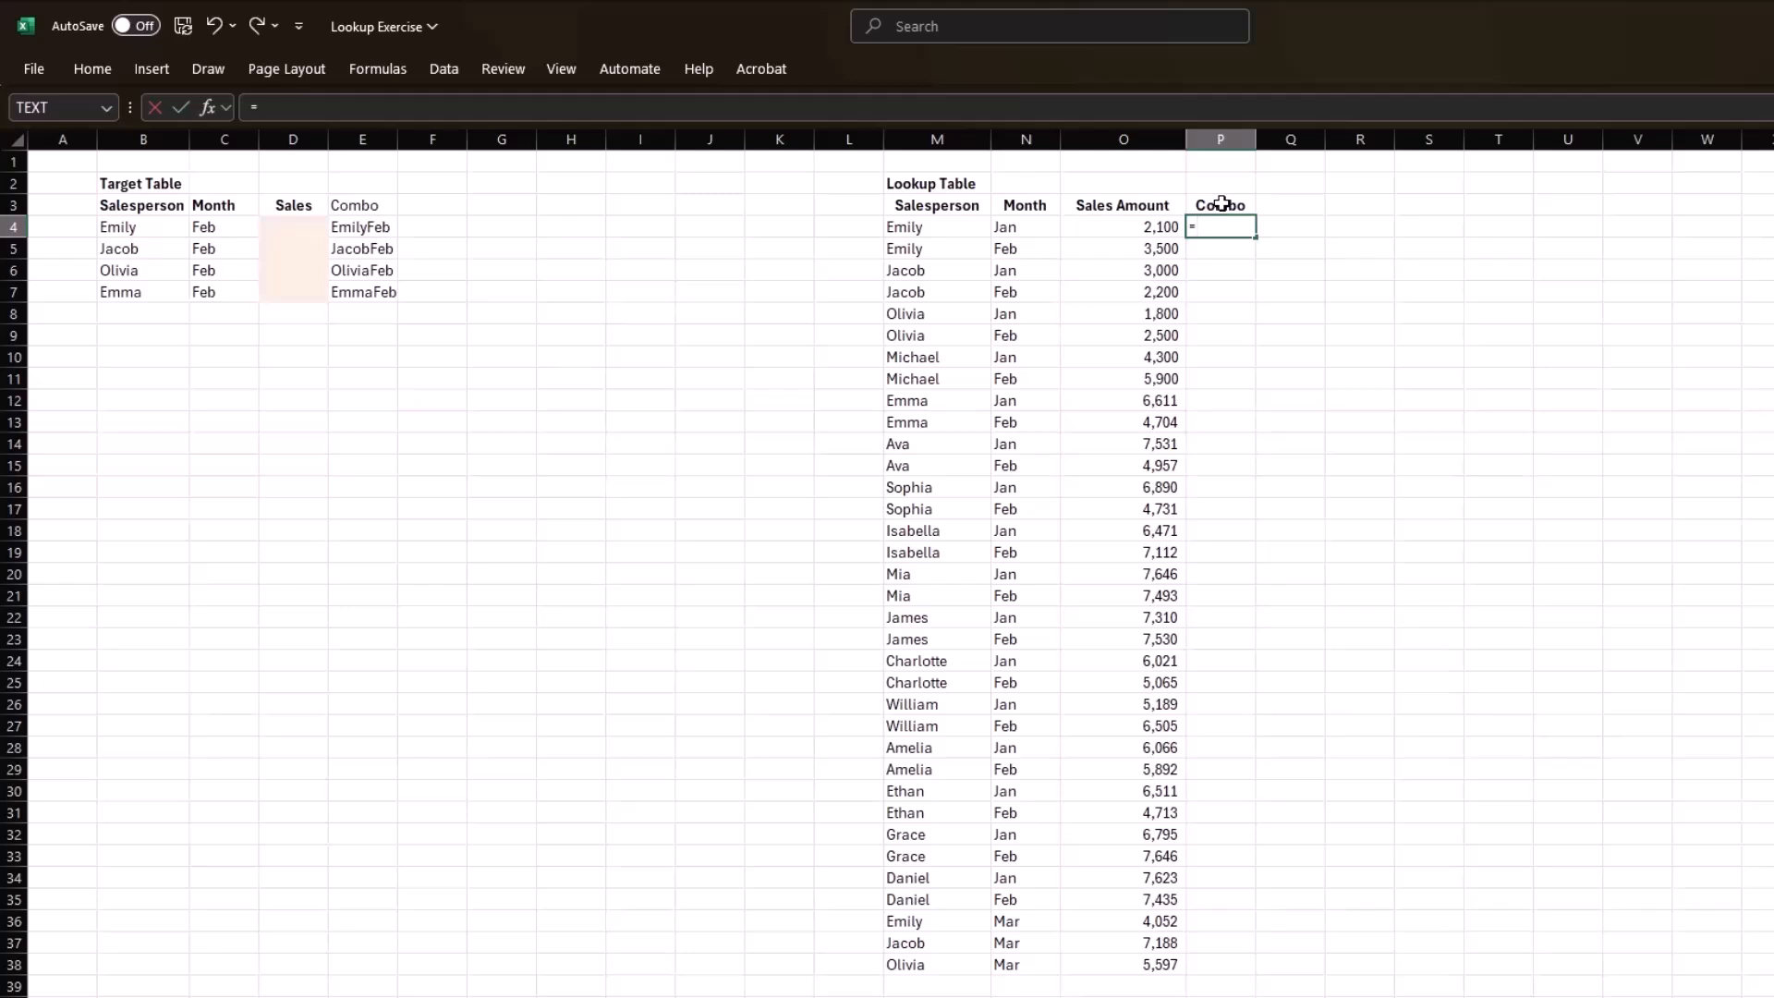
{"action": "key", "text": "Left"}
{"action": "key", "text": "Left"}
{"action": "key", "text": "Left"}
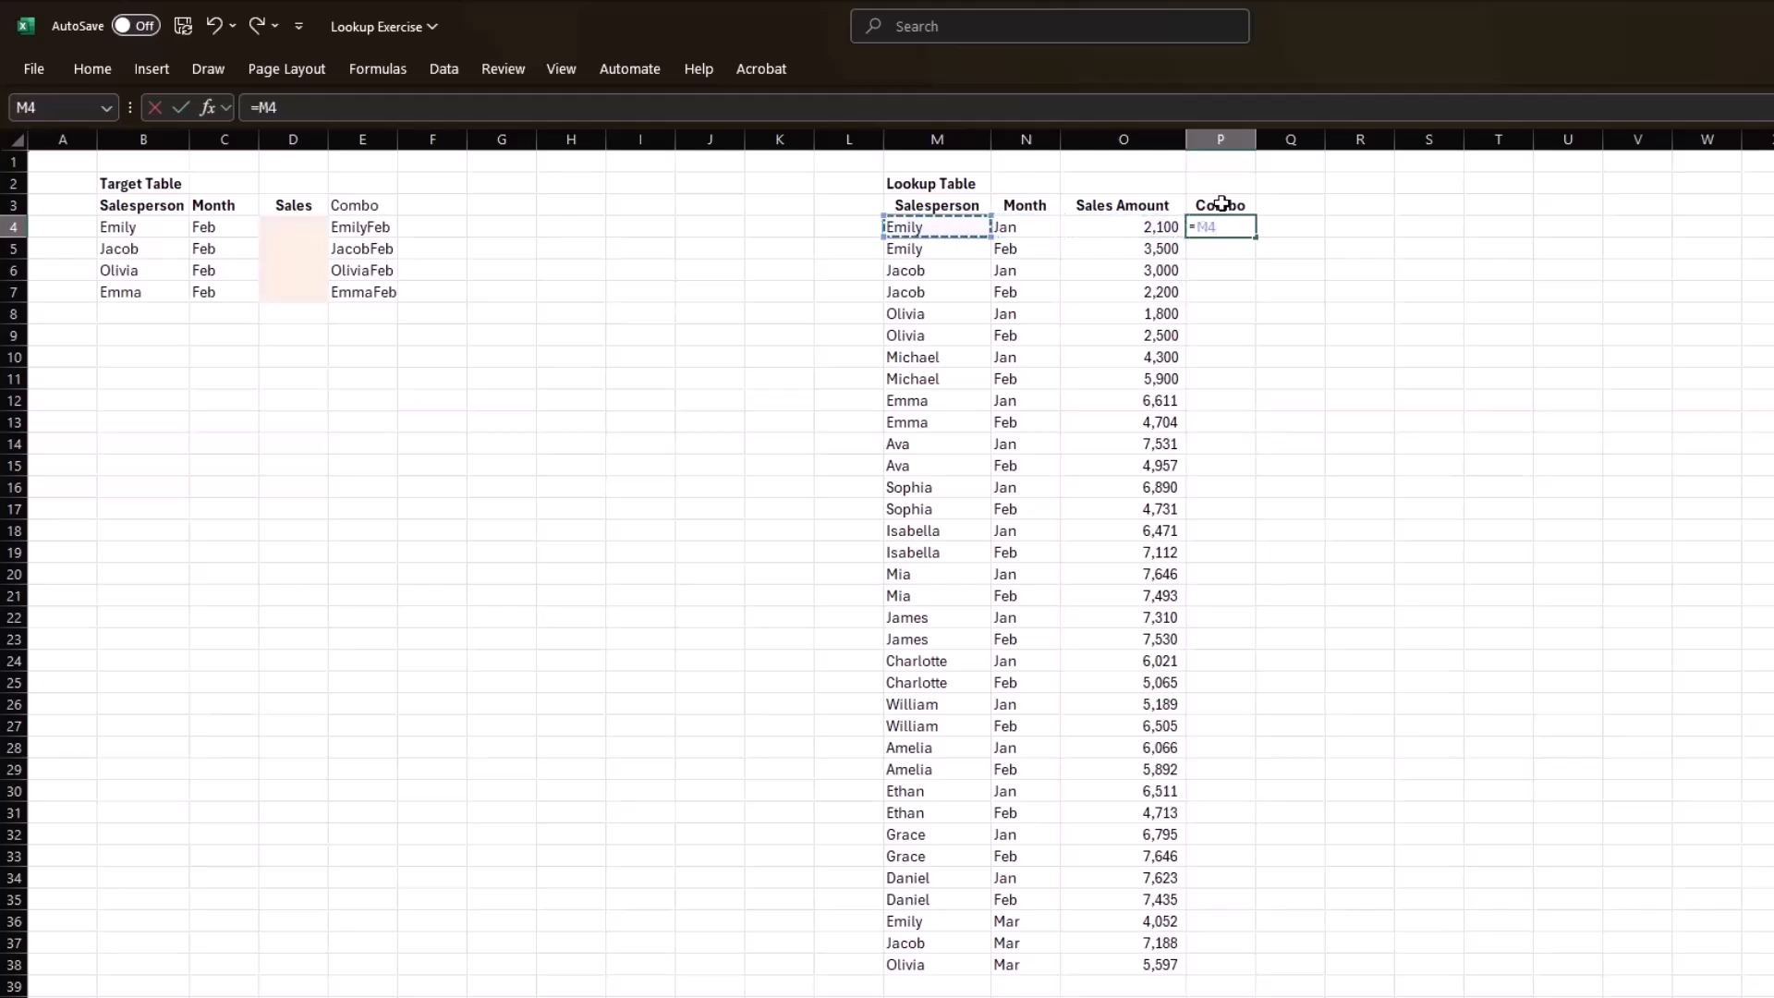
{"action": "type", "text": "&"}
{"action": "key", "text": "Left"}
{"action": "key", "text": "Left"}
{"action": "type", "text": ")"}
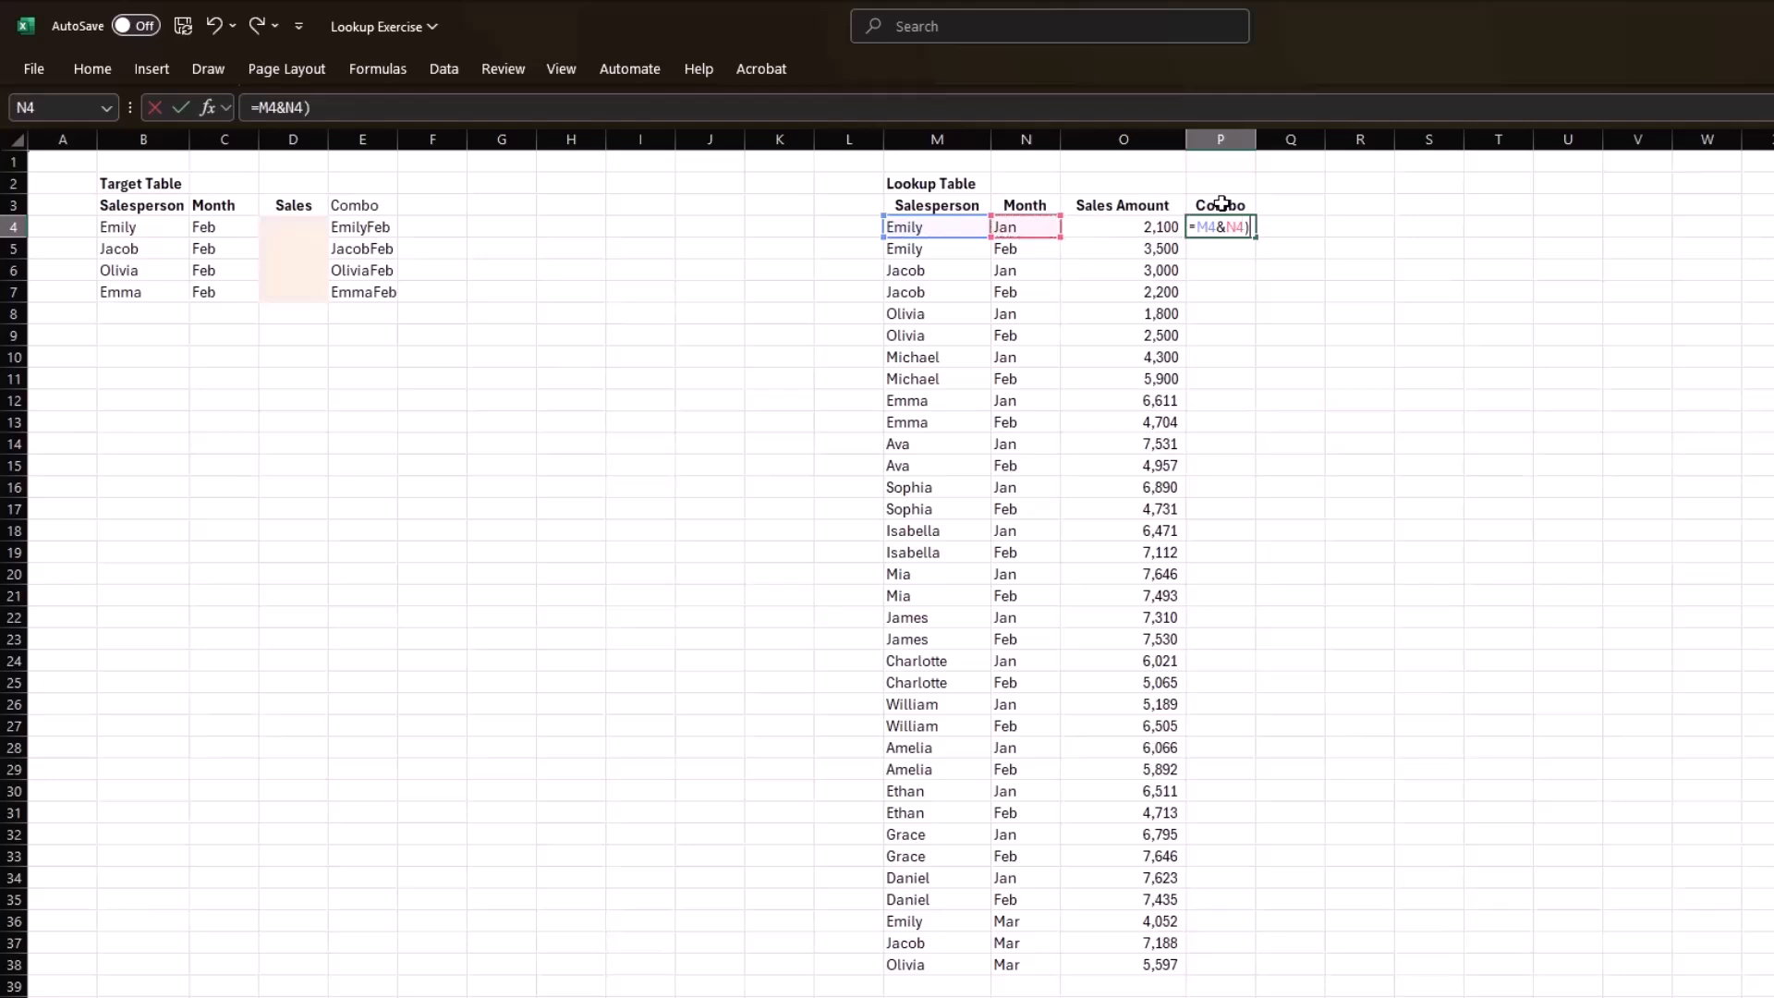
{"action": "key", "text": "Return"}
{"action": "key", "text": "Return"}
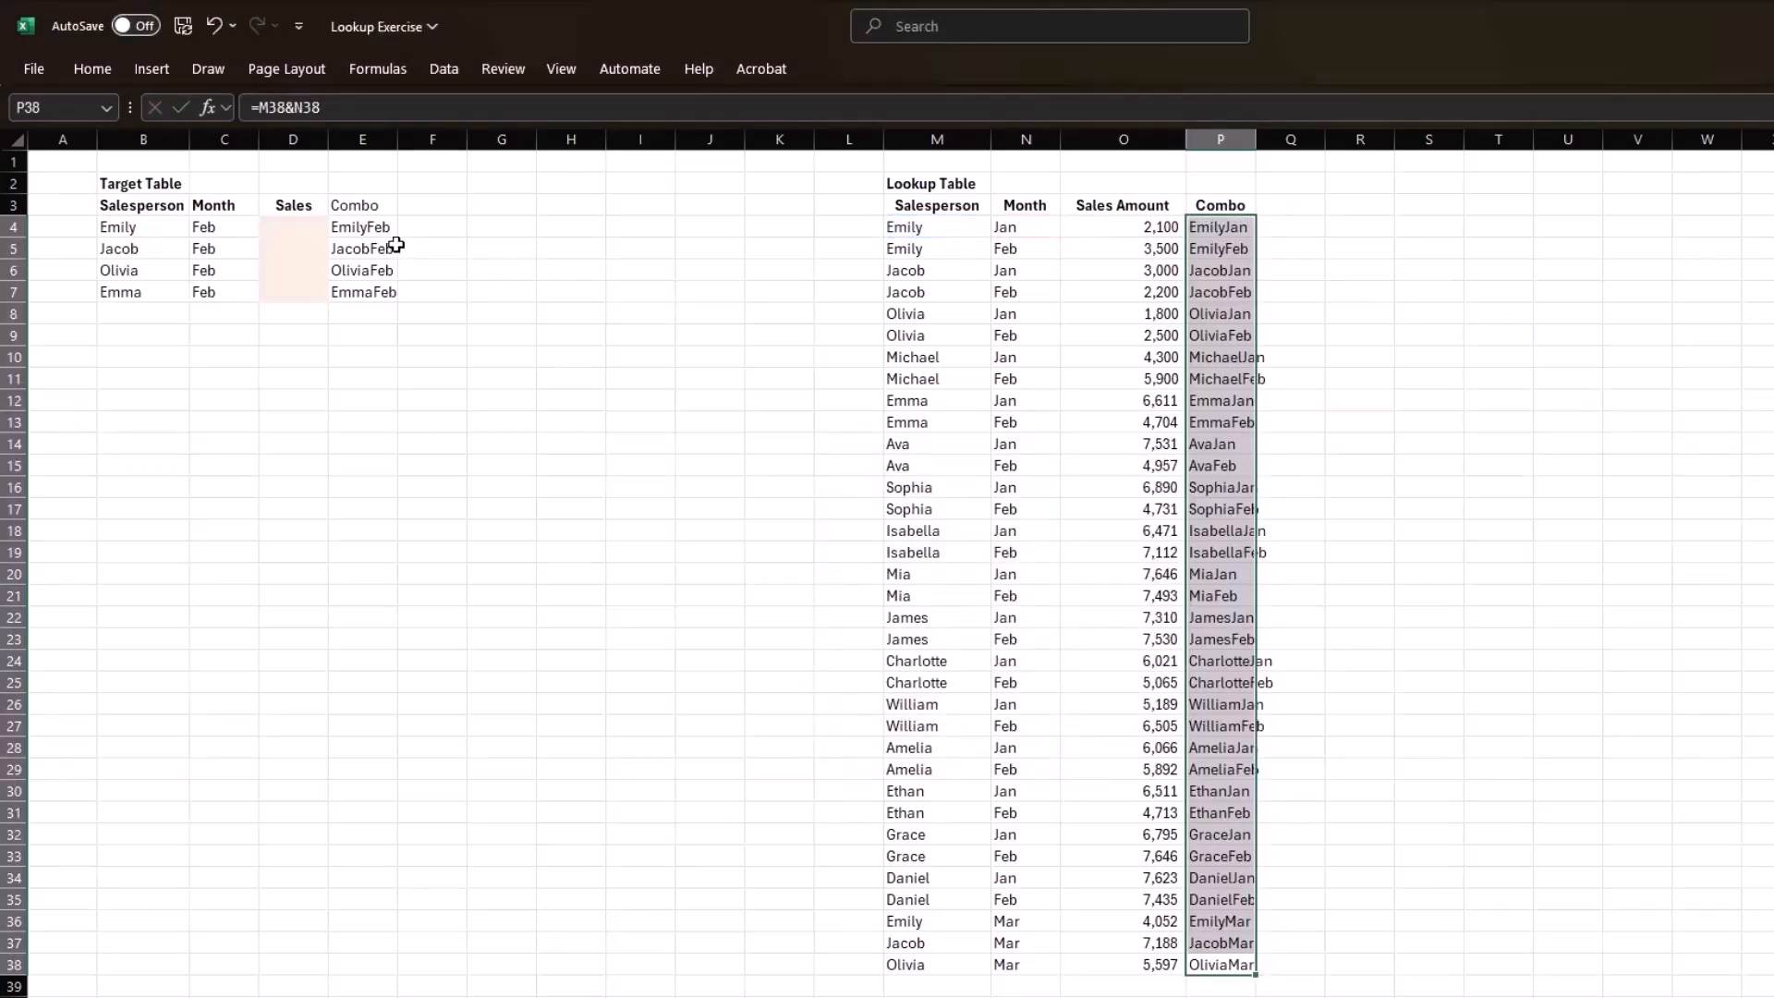
Look up the sales amount in D4 by the combined key, using =XLOOKUP(E4,P4:P38,O4:O38).
{"action": "left_click", "coordinate": [287, 231]}
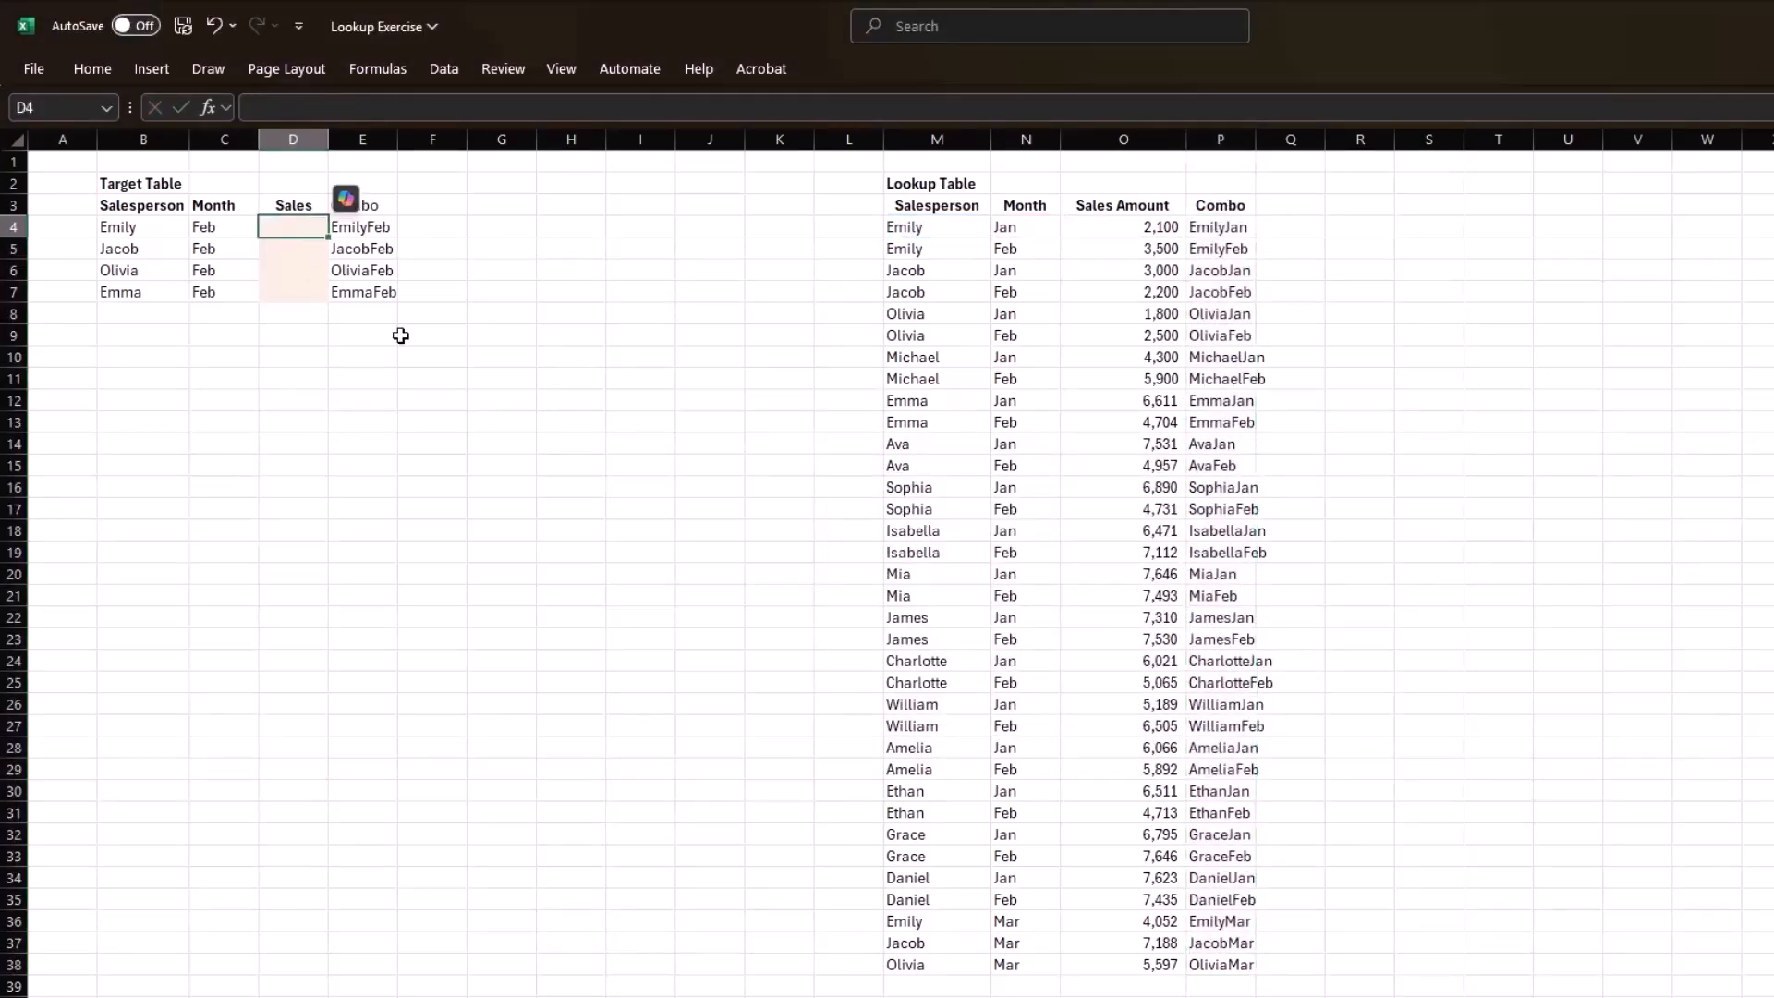
{"action": "type", "text": "=xlo"}
{"action": "key", "text": "Tab"}
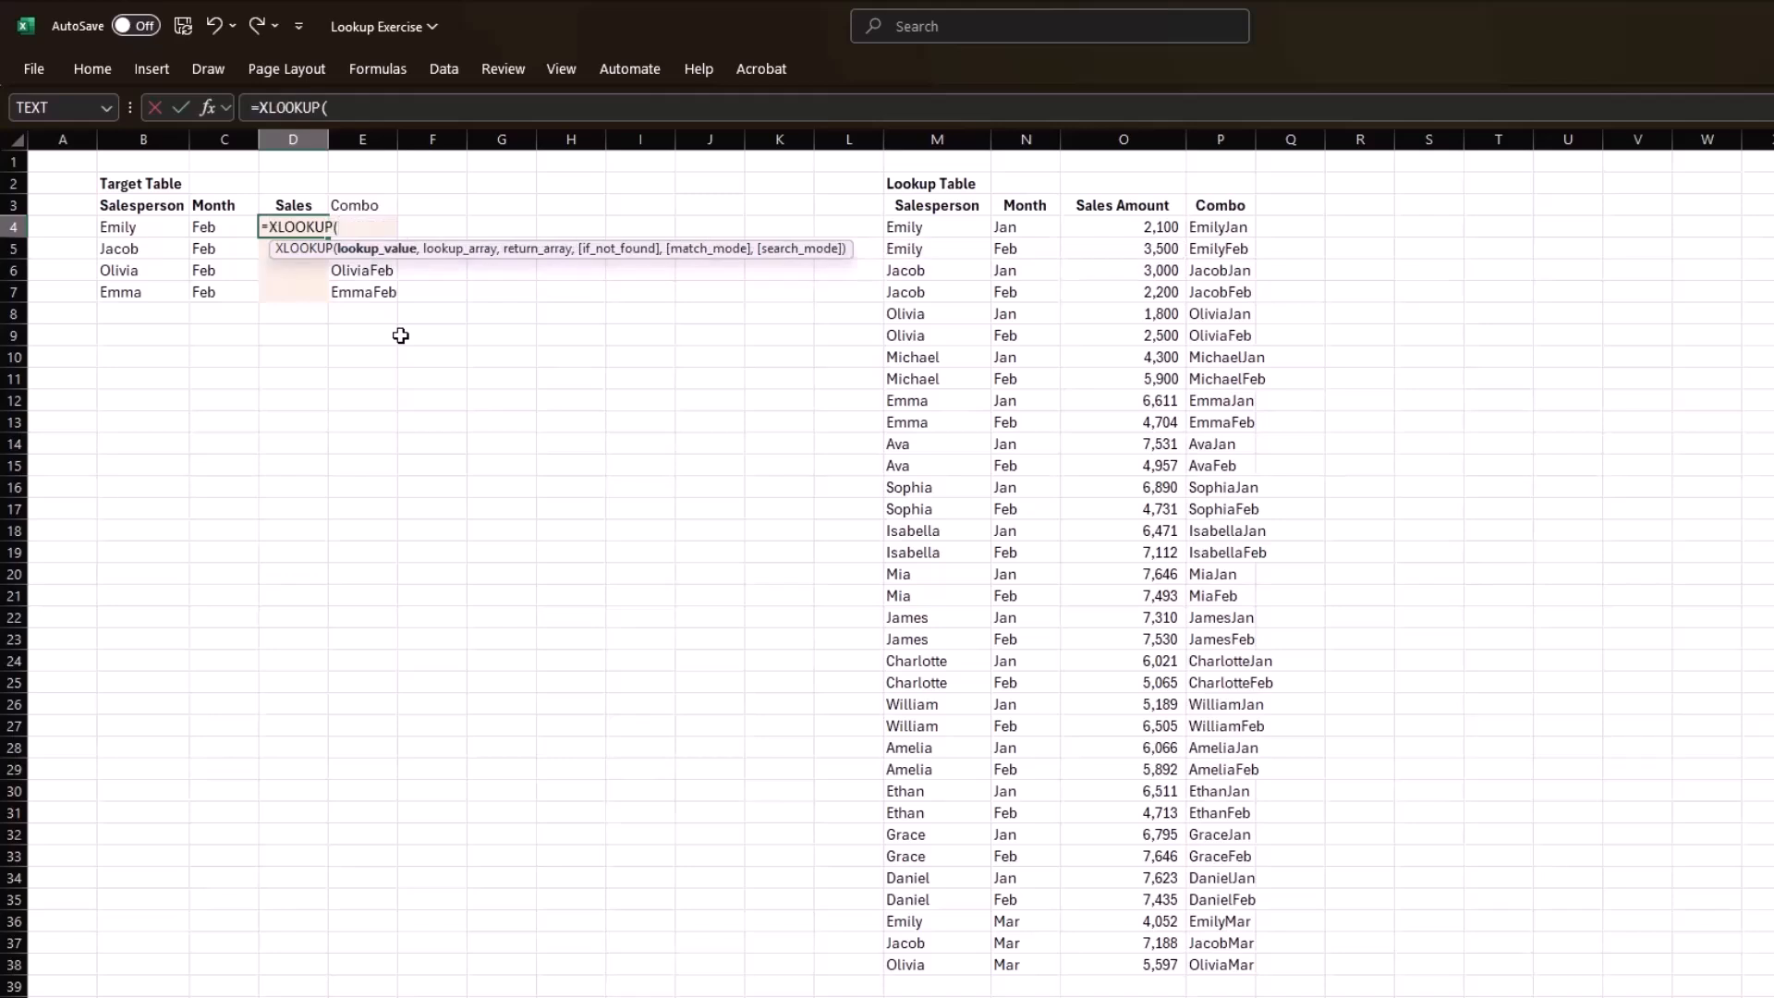
{"action": "key", "text": "Right"}
{"action": "type", "text": ","}
{"action": "left_click", "coordinate": [1222, 231]}
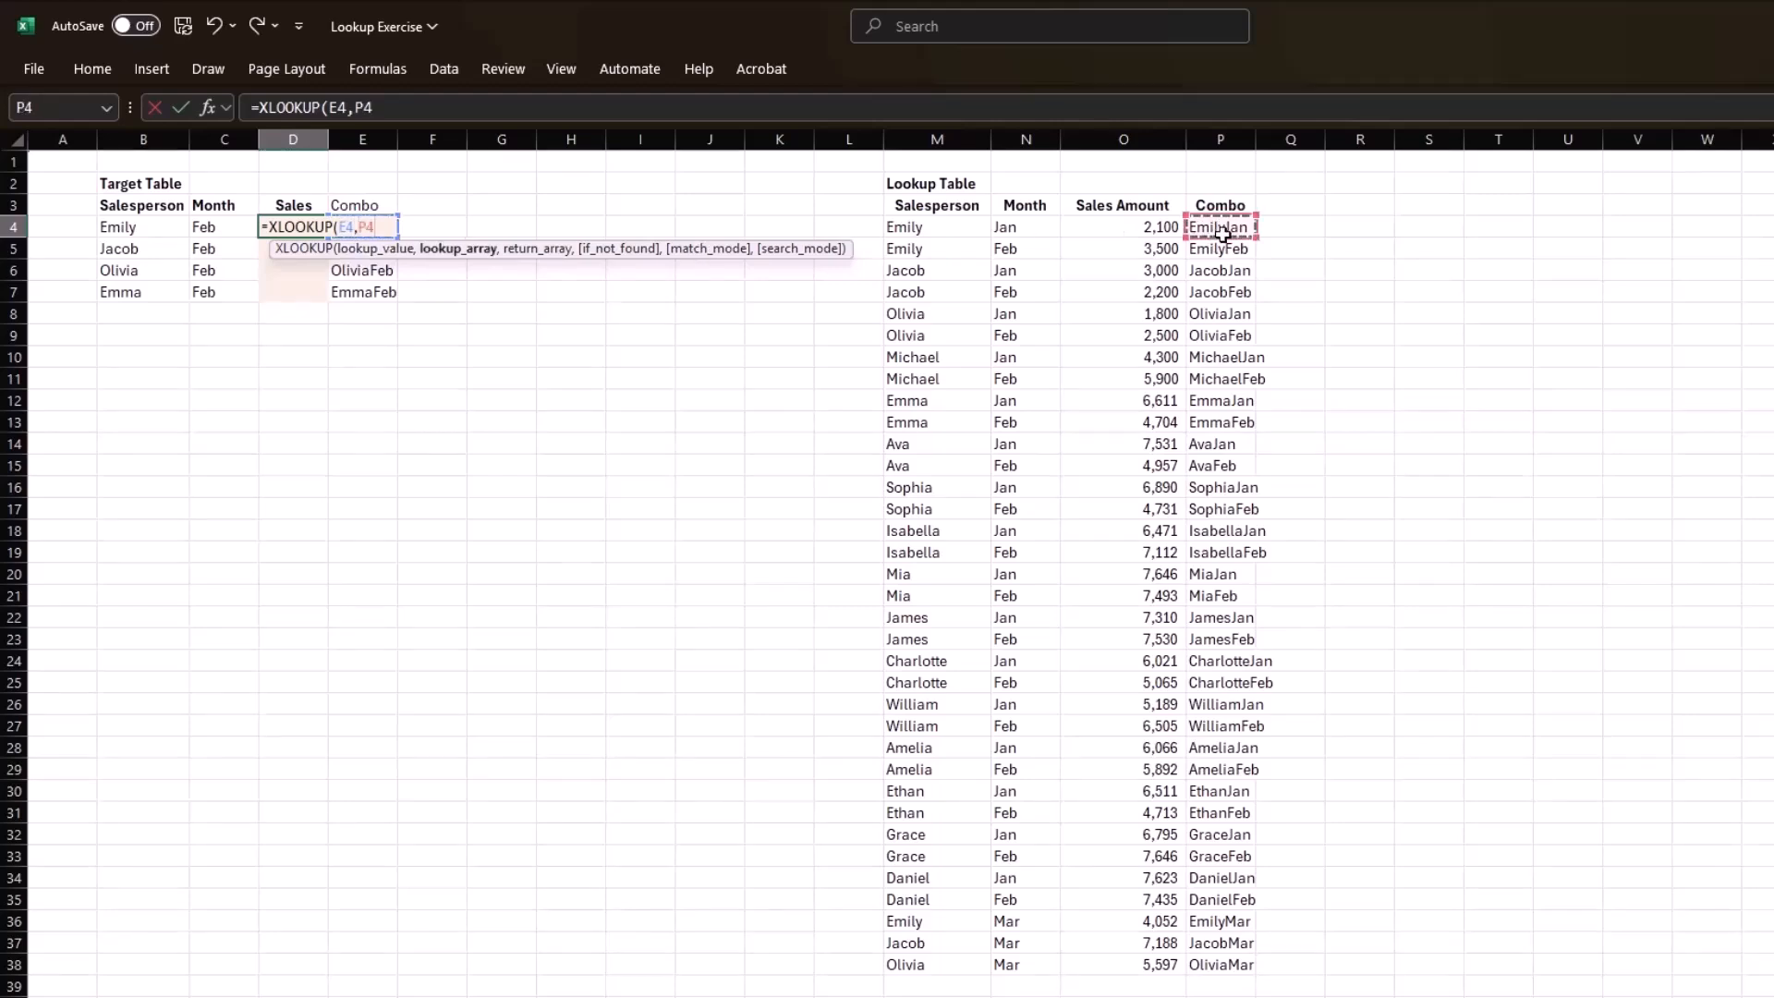
{"action": "key", "text": "ctrl+shift+Down"}
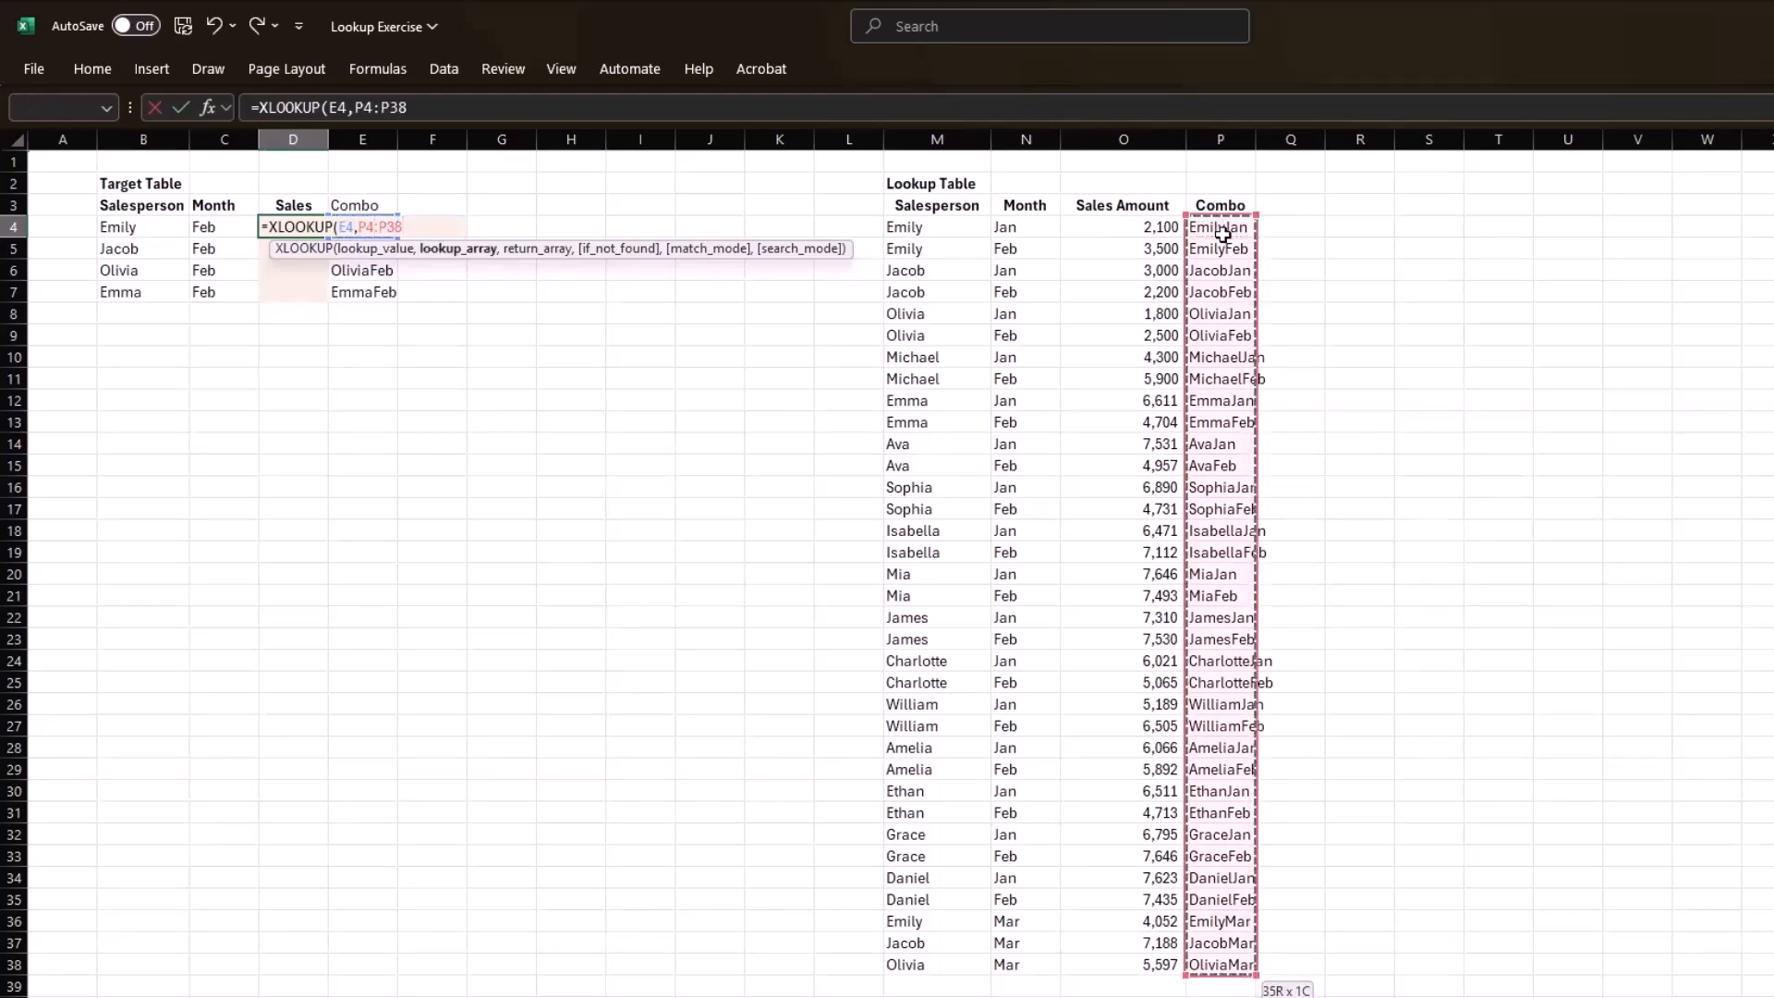
{"action": "type", "text": ","}
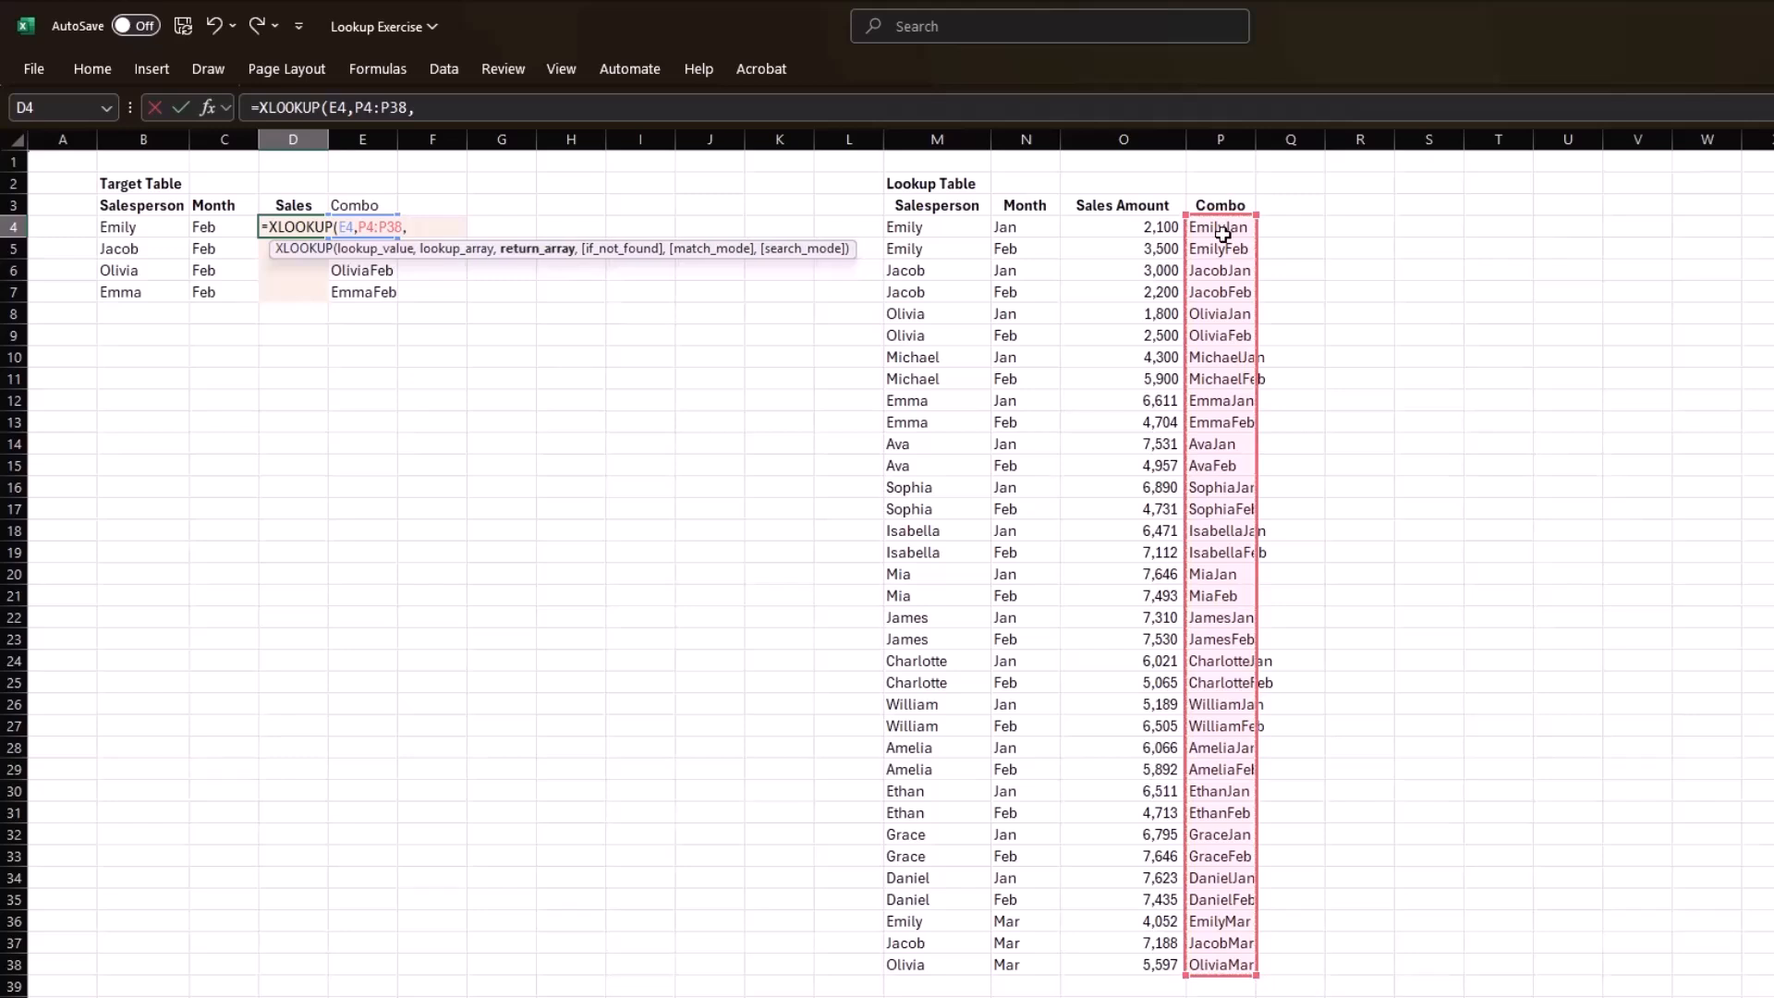
{"action": "left_click", "coordinate": [1143, 231]}
{"action": "key", "text": "ctrl+shift+Down"}
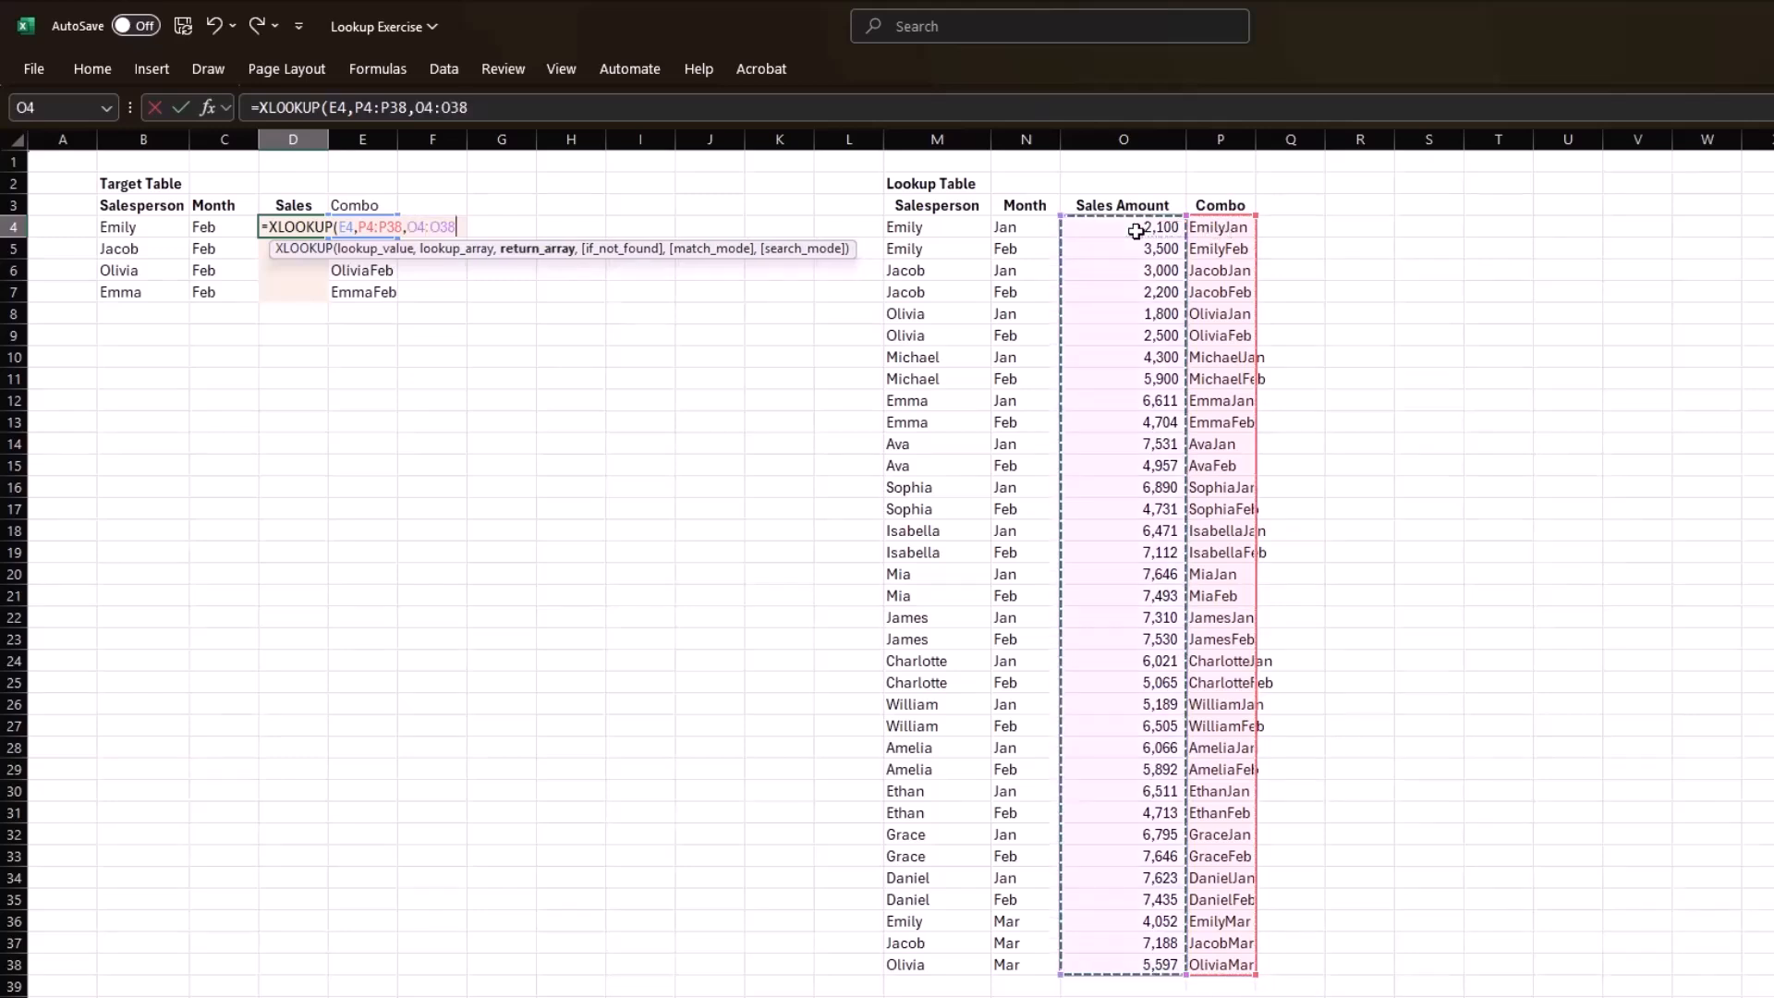
{"action": "type", "text": ")"}
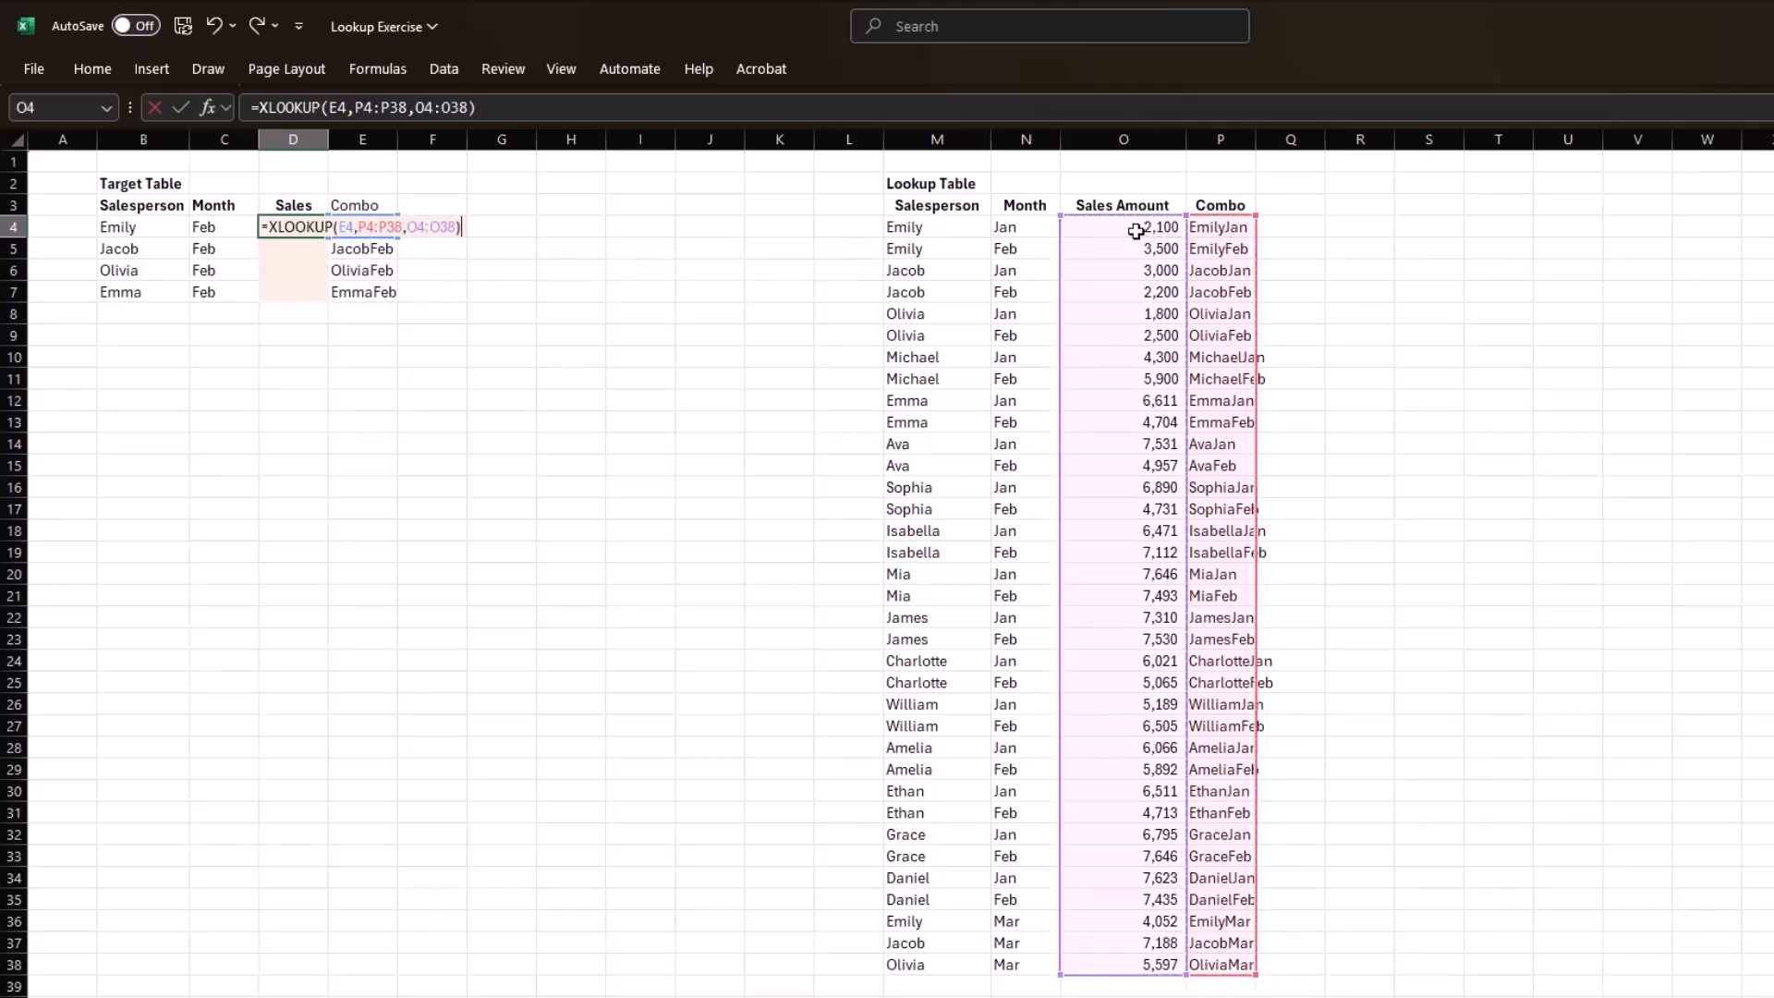
{"action": "key", "text": "Return"}
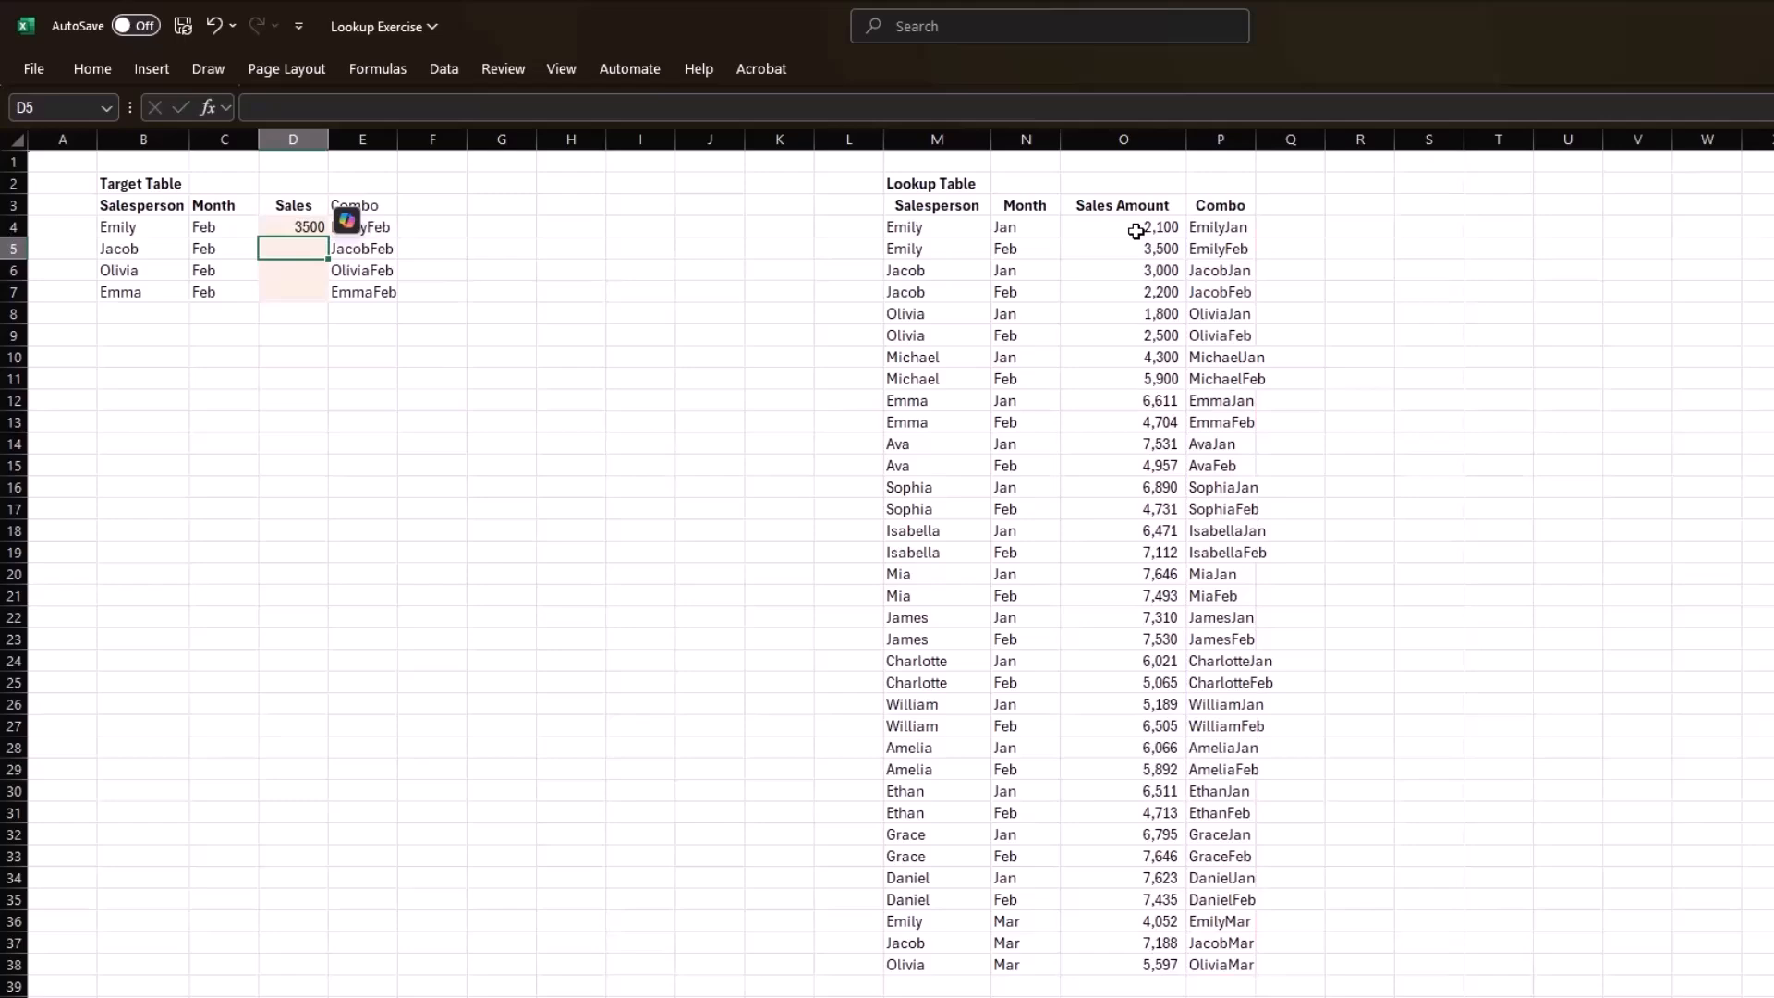
Review the XLOOKUP formula in D4 and fill it down to D7.
{"action": "key", "text": "Up"}
{"action": "key", "text": "F2"}
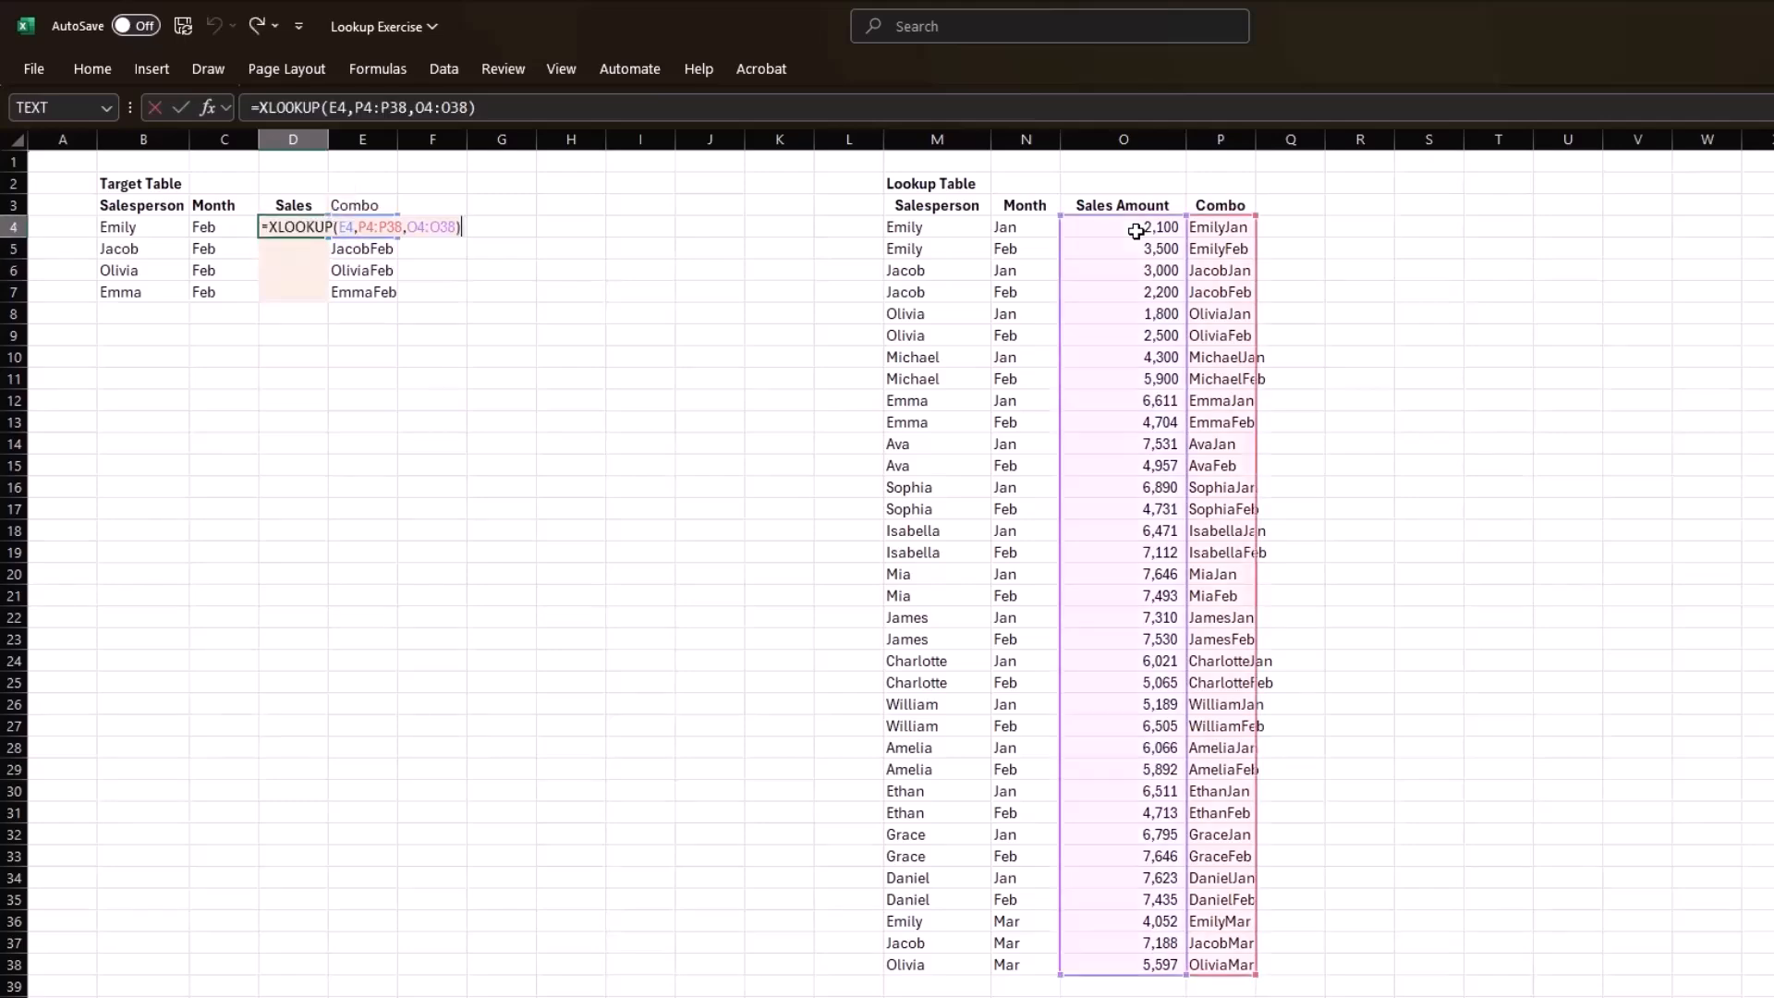
{"action": "key", "text": "Return"}
{"action": "key", "text": "Right"}
{"action": "key", "text": "ctrl+Down"}
{"action": "key", "text": "Left"}
{"action": "key", "text": "ctrl+shift+Up"}
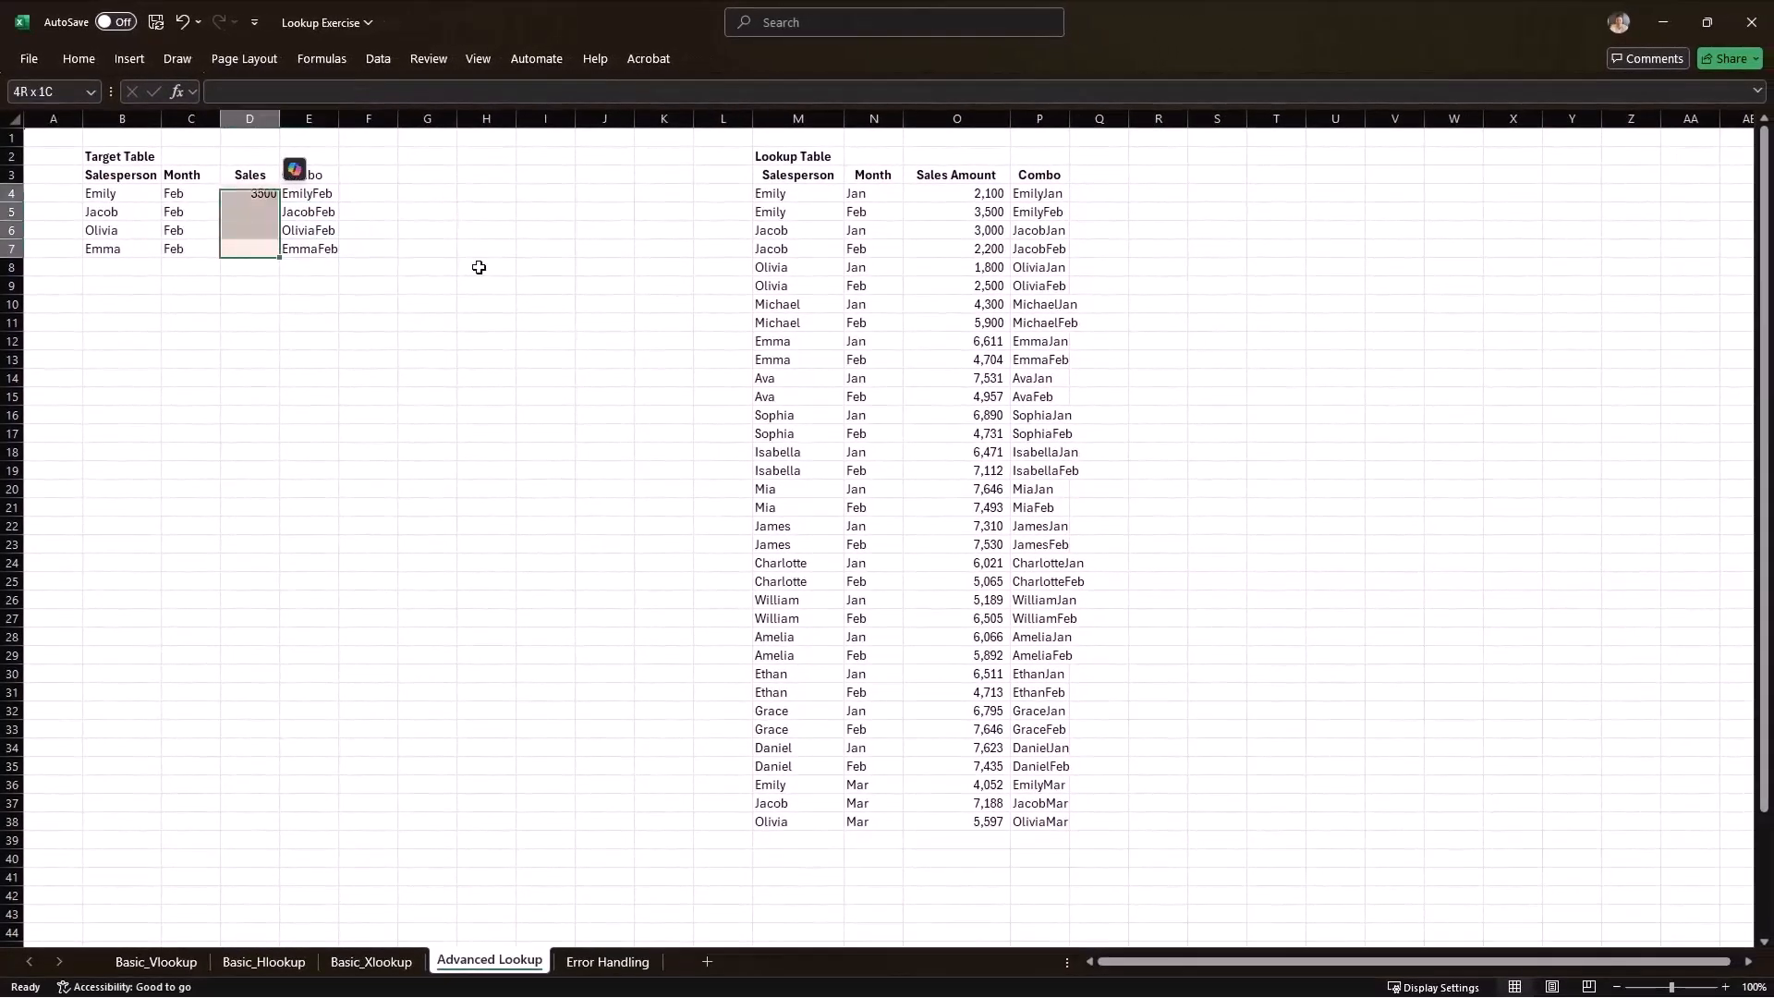
{"action": "key", "text": "ctrl+d"}
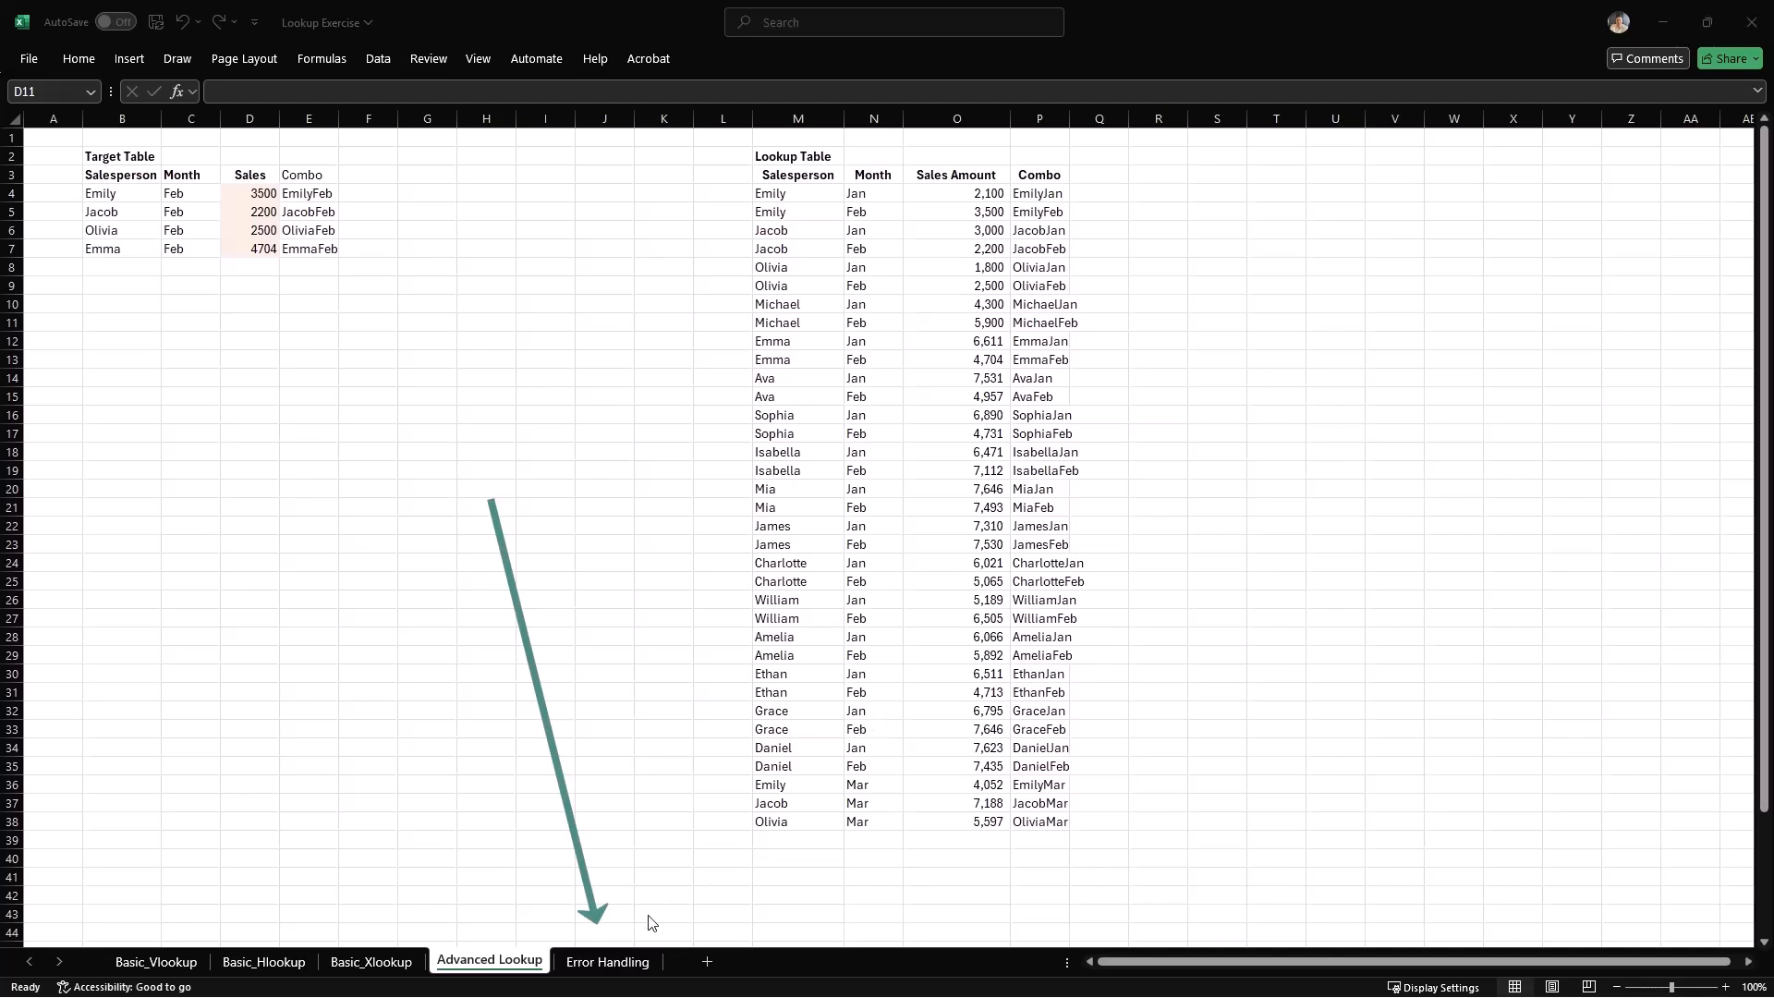
On the Error Handling sheet, look up the salesperson's sales in C4 with =VLOOKUP(B4,$M$4:$N$15,2,FALSE).
{"action": "left_click", "coordinate": [624, 963]}
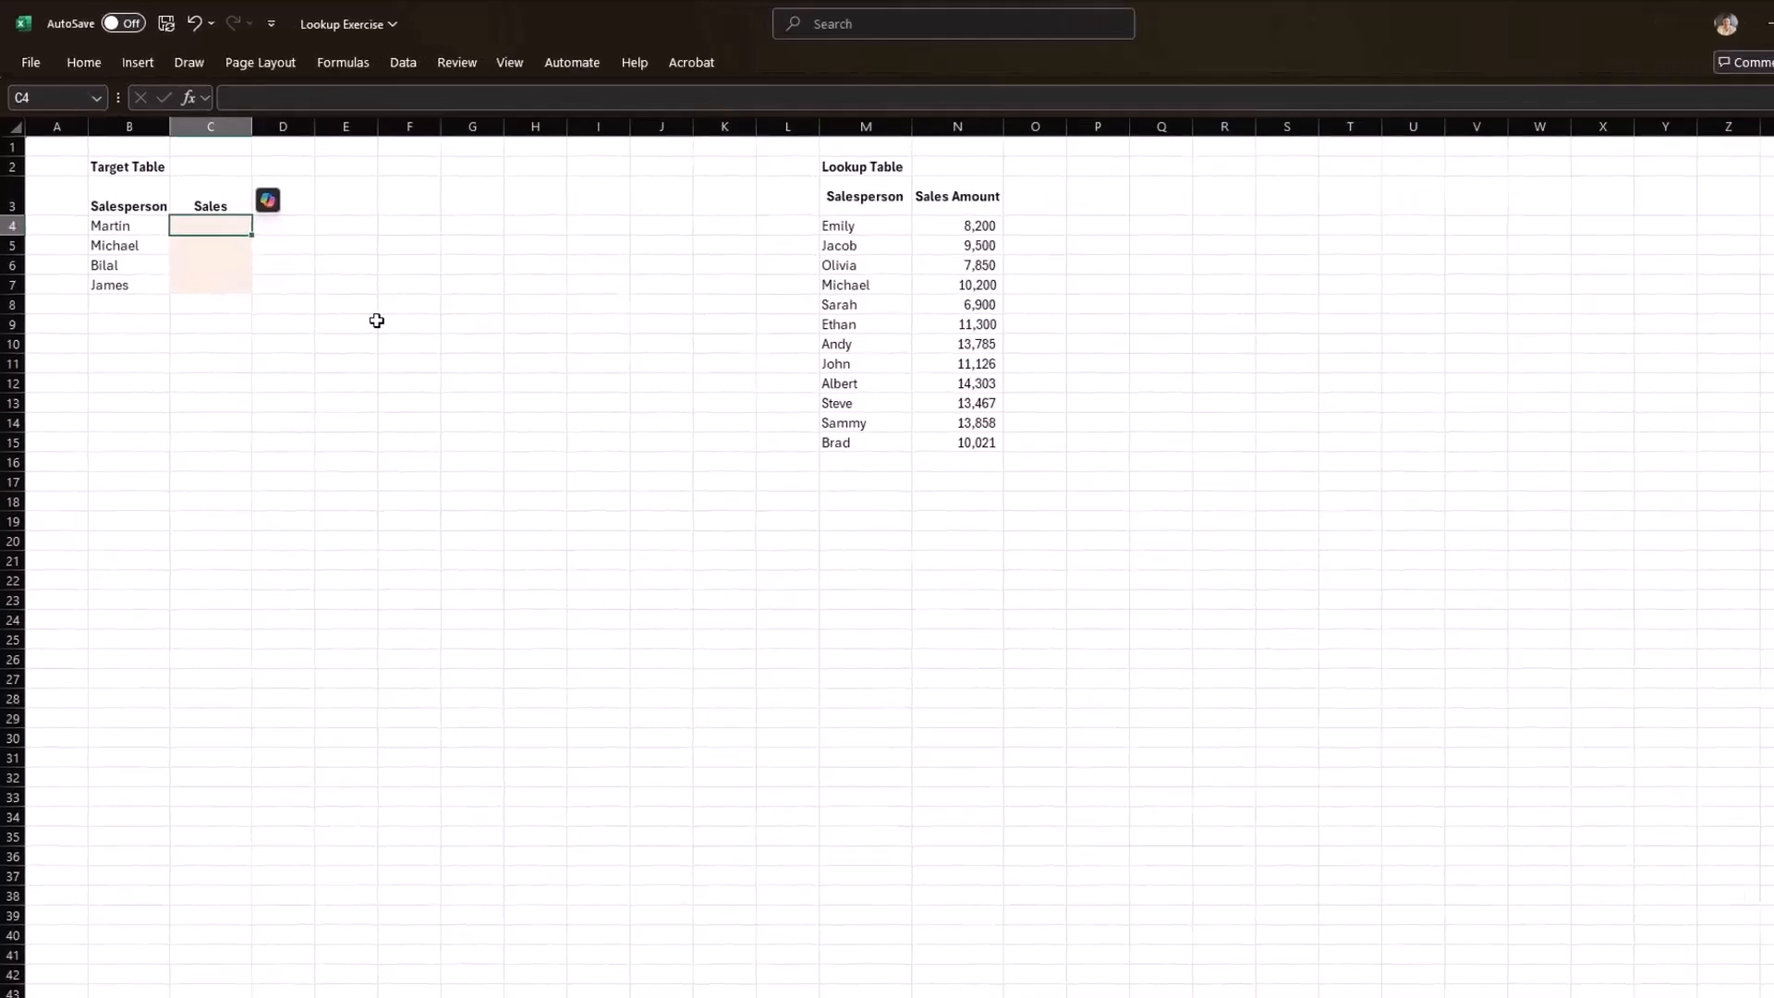
{"action": "type", "text": "=VLOOKUP("}
{"action": "key", "text": "Left"}
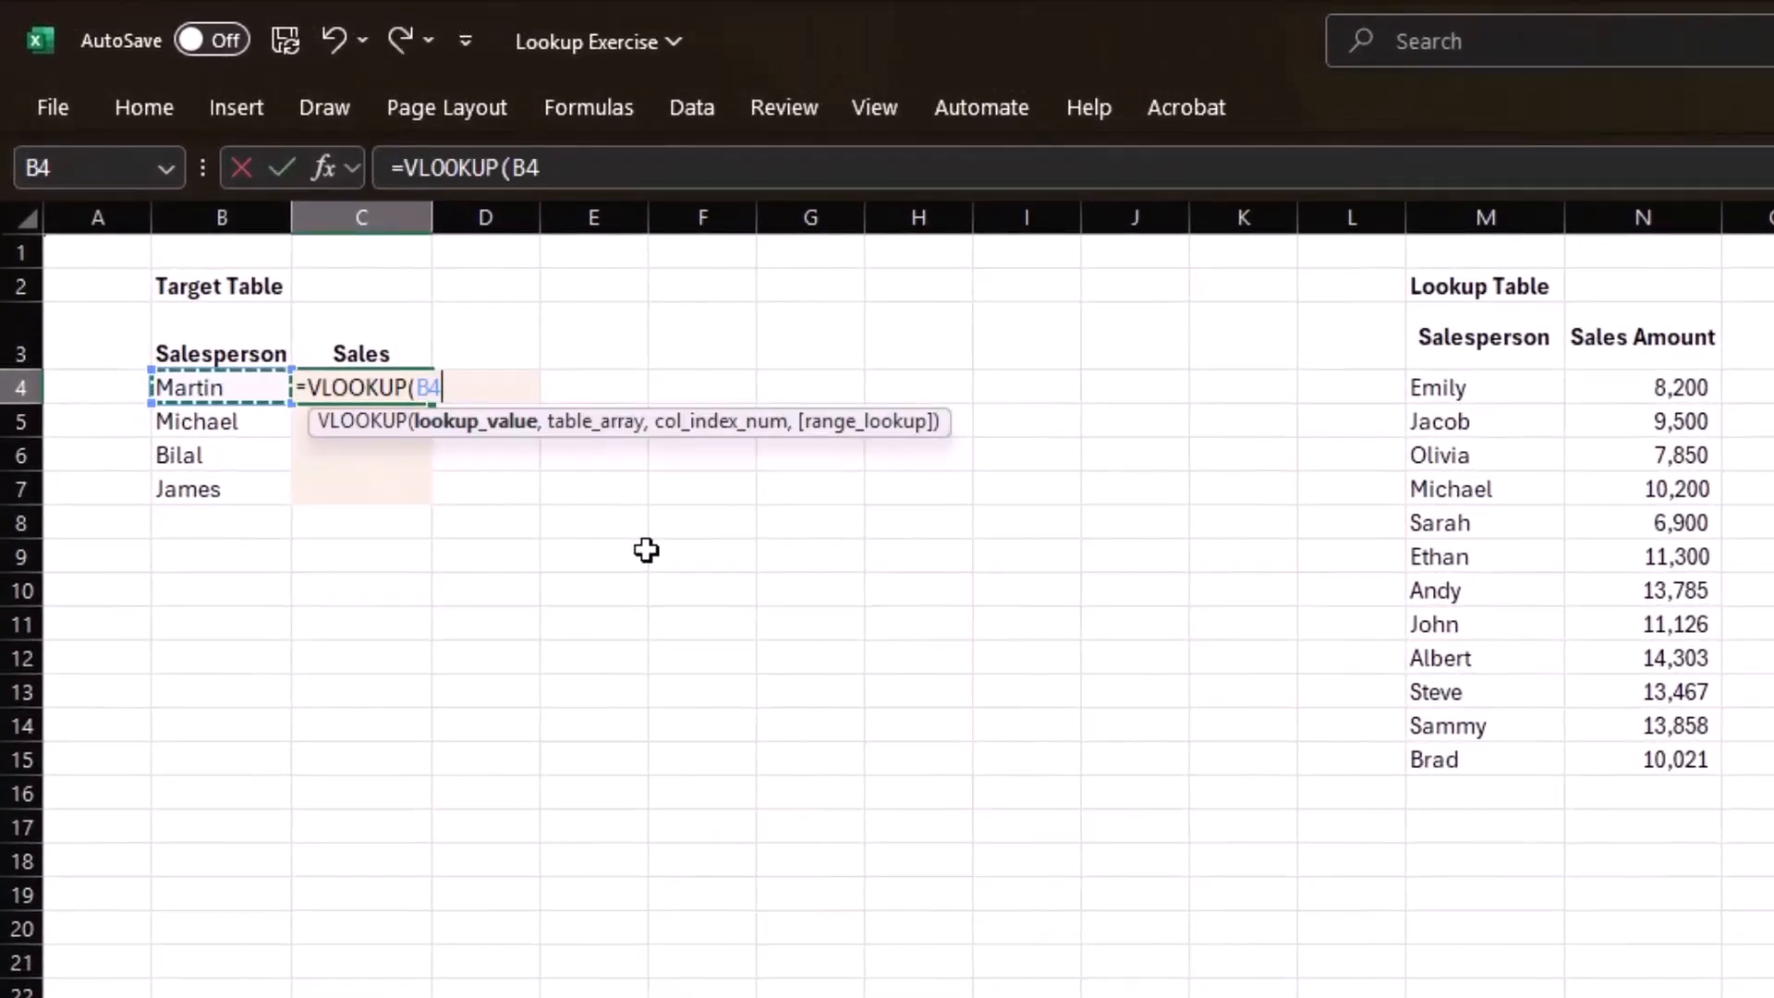
{"action": "type", "text": ","}
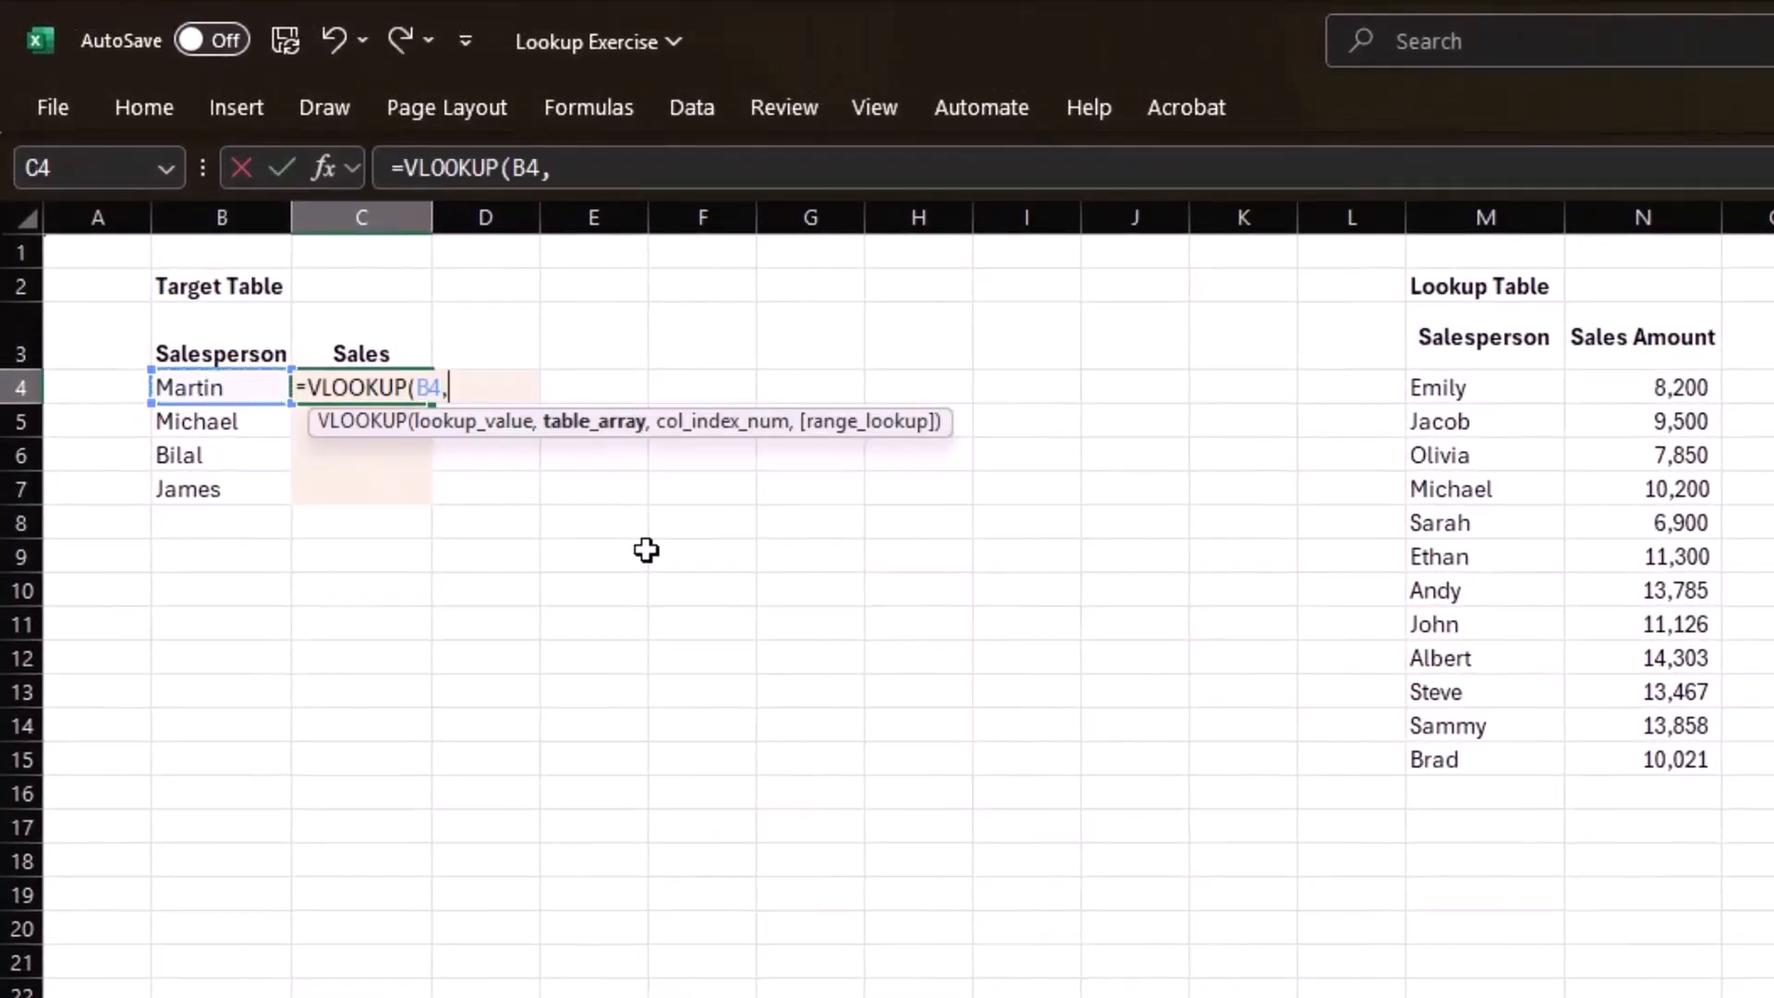
{"action": "left_click", "coordinate": [1468, 391]}
{"action": "key", "text": "ctrl+shift+Down"}
{"action": "key", "text": "ctrl+shift+Right"}
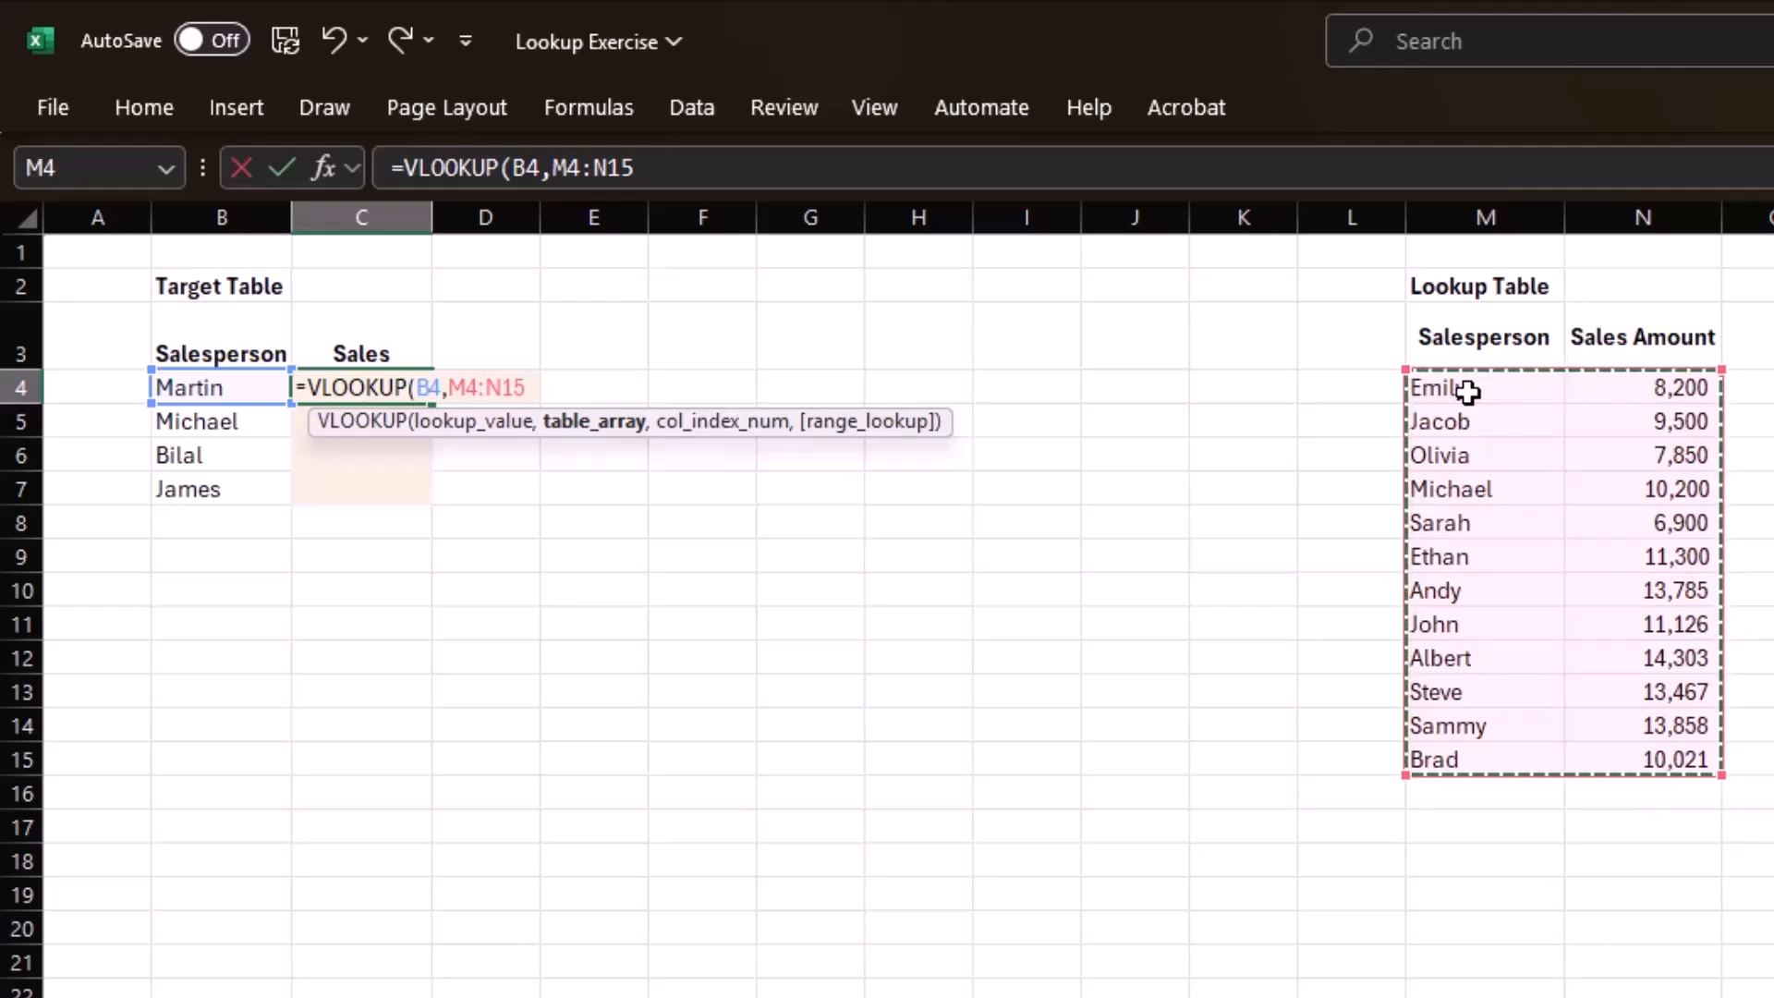
{"action": "key", "text": "F4"}
{"action": "type", "text": ",2,"}
{"action": "key", "text": "Down"}
{"action": "key", "text": "Tab"}
{"action": "type", "text": ")"}
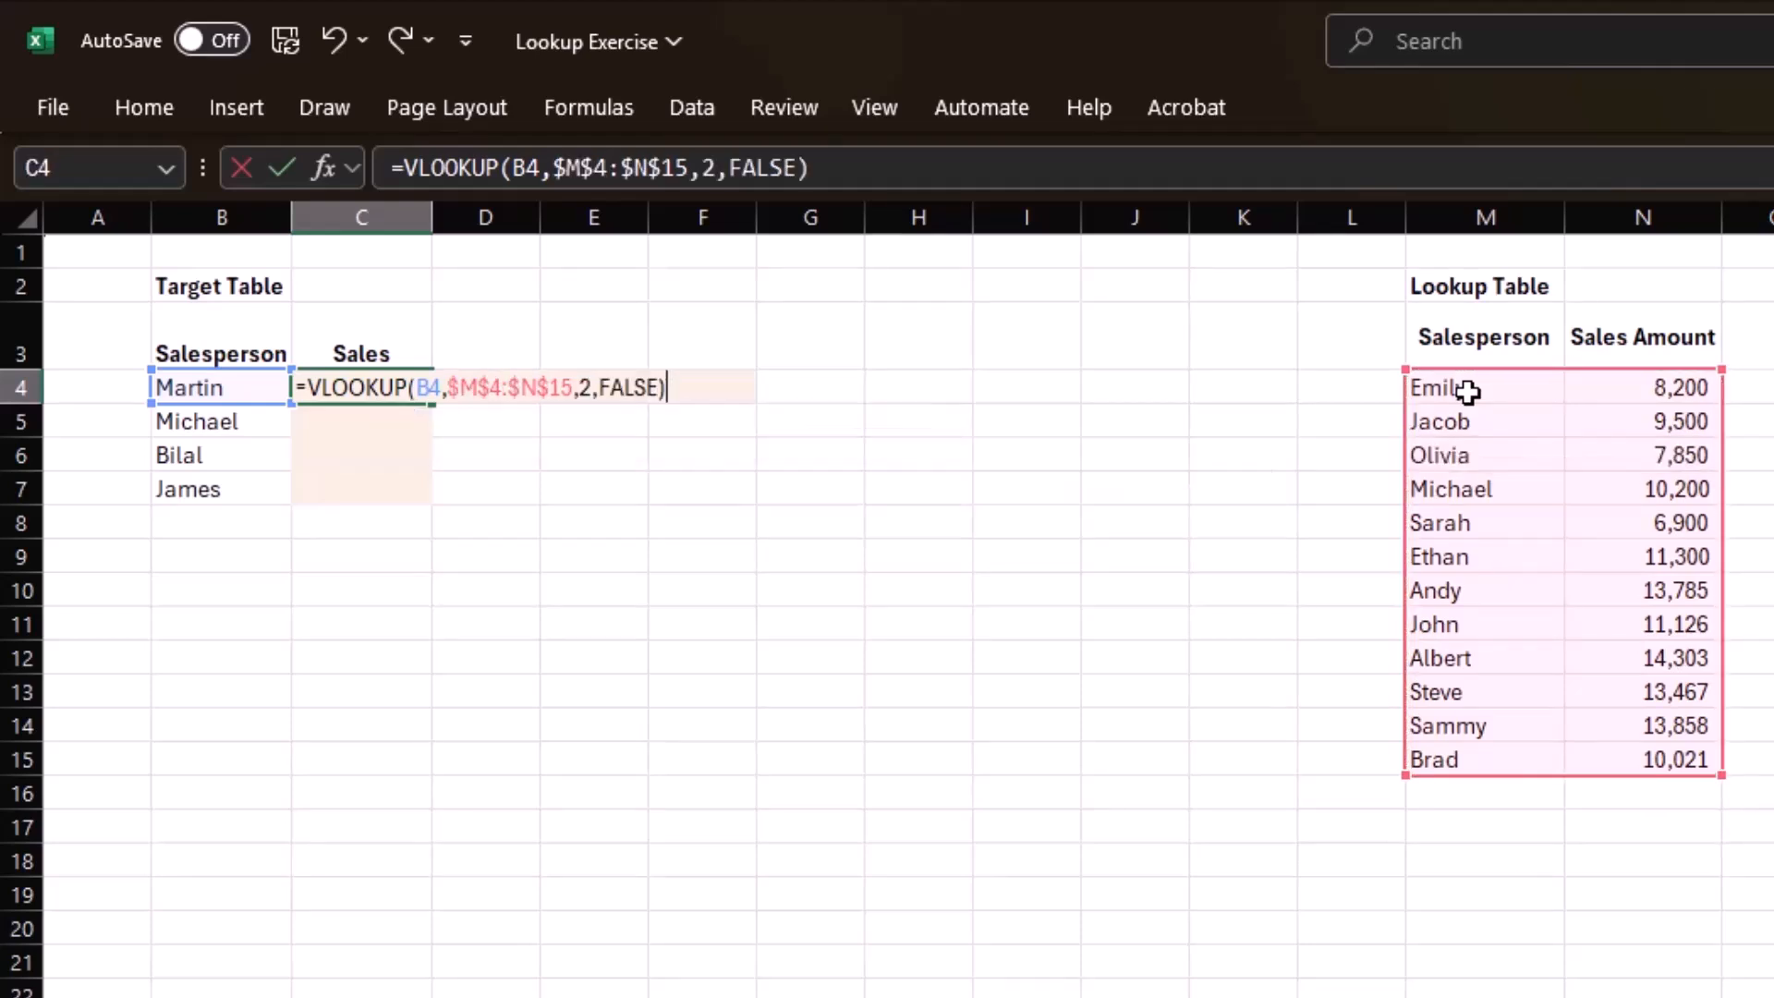
{"action": "key", "text": "Return"}
Fill the VLOOKUP formula in C4 down to C7.
{"action": "key", "text": "Up"}
{"action": "key", "text": "shift+Down"}
{"action": "key", "text": "shift+Down"}
{"action": "key", "text": "shift+Down"}
{"action": "key", "text": "ctrl+d"}
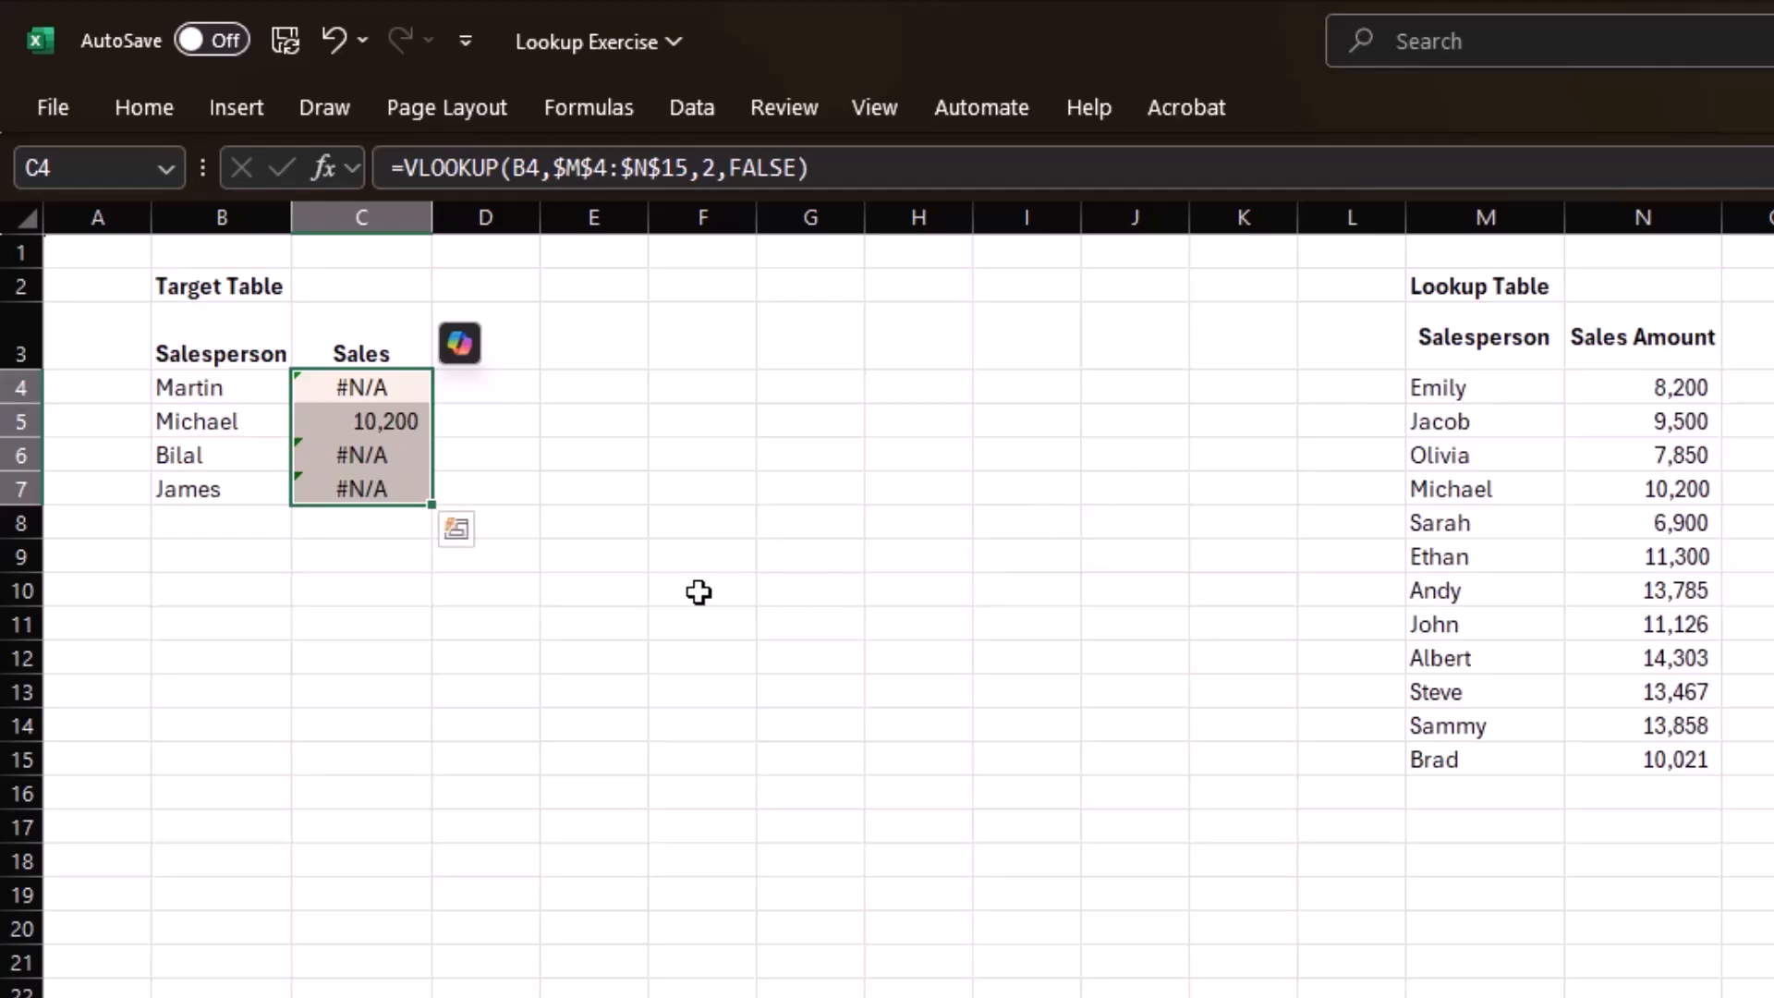
Copy the VLOOKUP expression from C4 for reuse and clear the Sales formulas in C4:C7.
{"action": "double_click", "coordinate": [392, 385]}
{"action": "key", "text": "Escape"}
{"action": "key", "text": "shift+Down"}
{"action": "key", "text": "shift+Down"}
{"action": "key", "text": "shift+Down"}
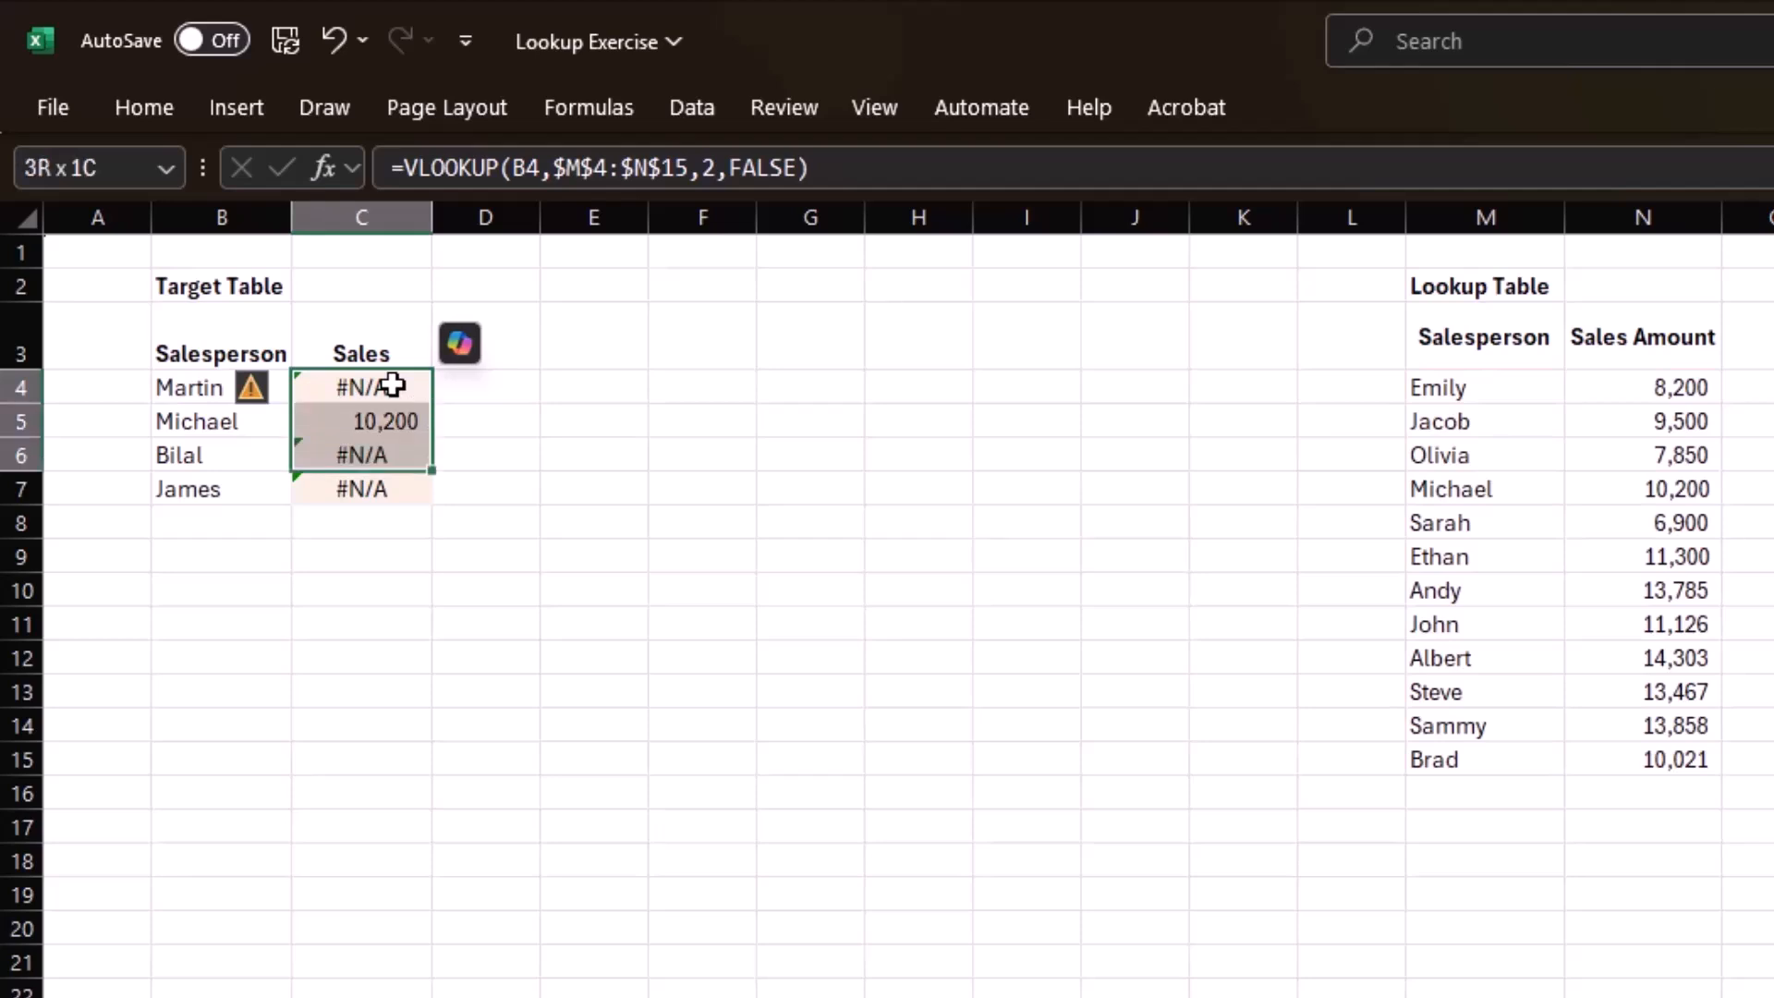
{"action": "key", "text": "Delete"}
Enter =IFERROR(VLOOKUP(B4,$M$4:$N$15,2,FALSE),"Not Found") in C4, reusing the copied VLOOKUP, and fill it down to C7.
{"action": "left_click", "coordinate": [393, 384]}
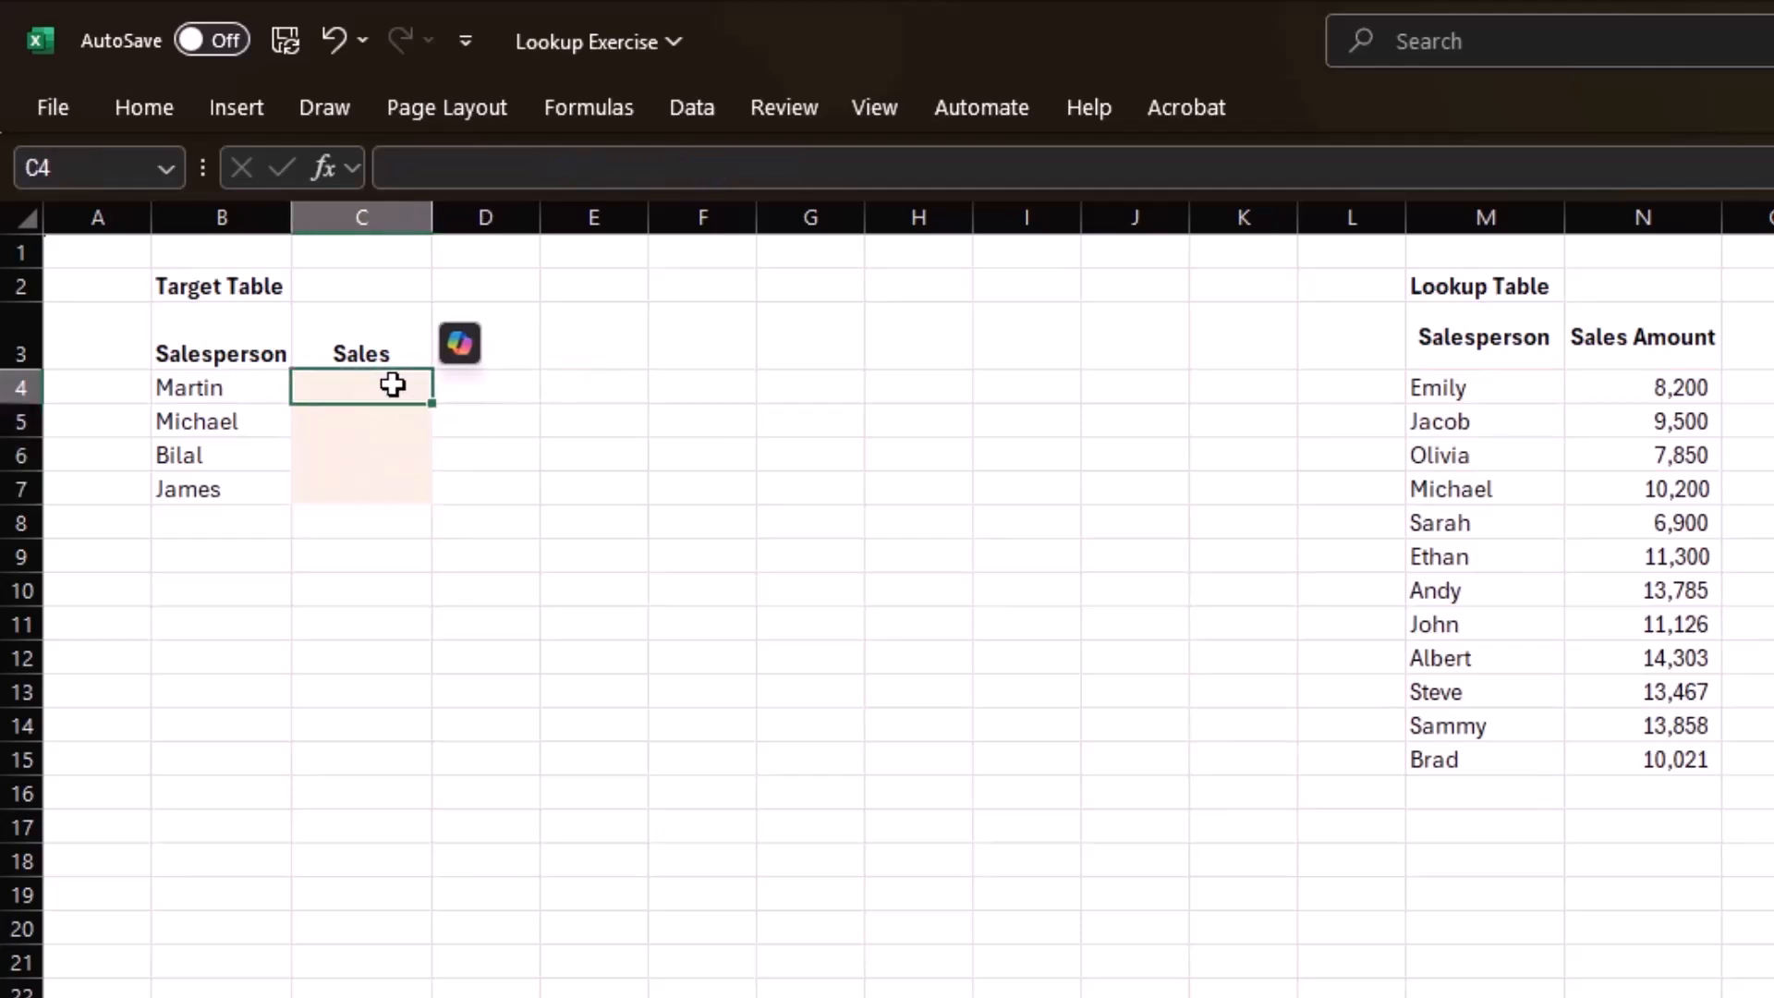
{"action": "type", "text": "=if"}
{"action": "key", "text": "Tab"}
{"action": "key", "text": "BackSpace"}
{"action": "key", "text": "Down"}
{"action": "key", "text": "Tab"}
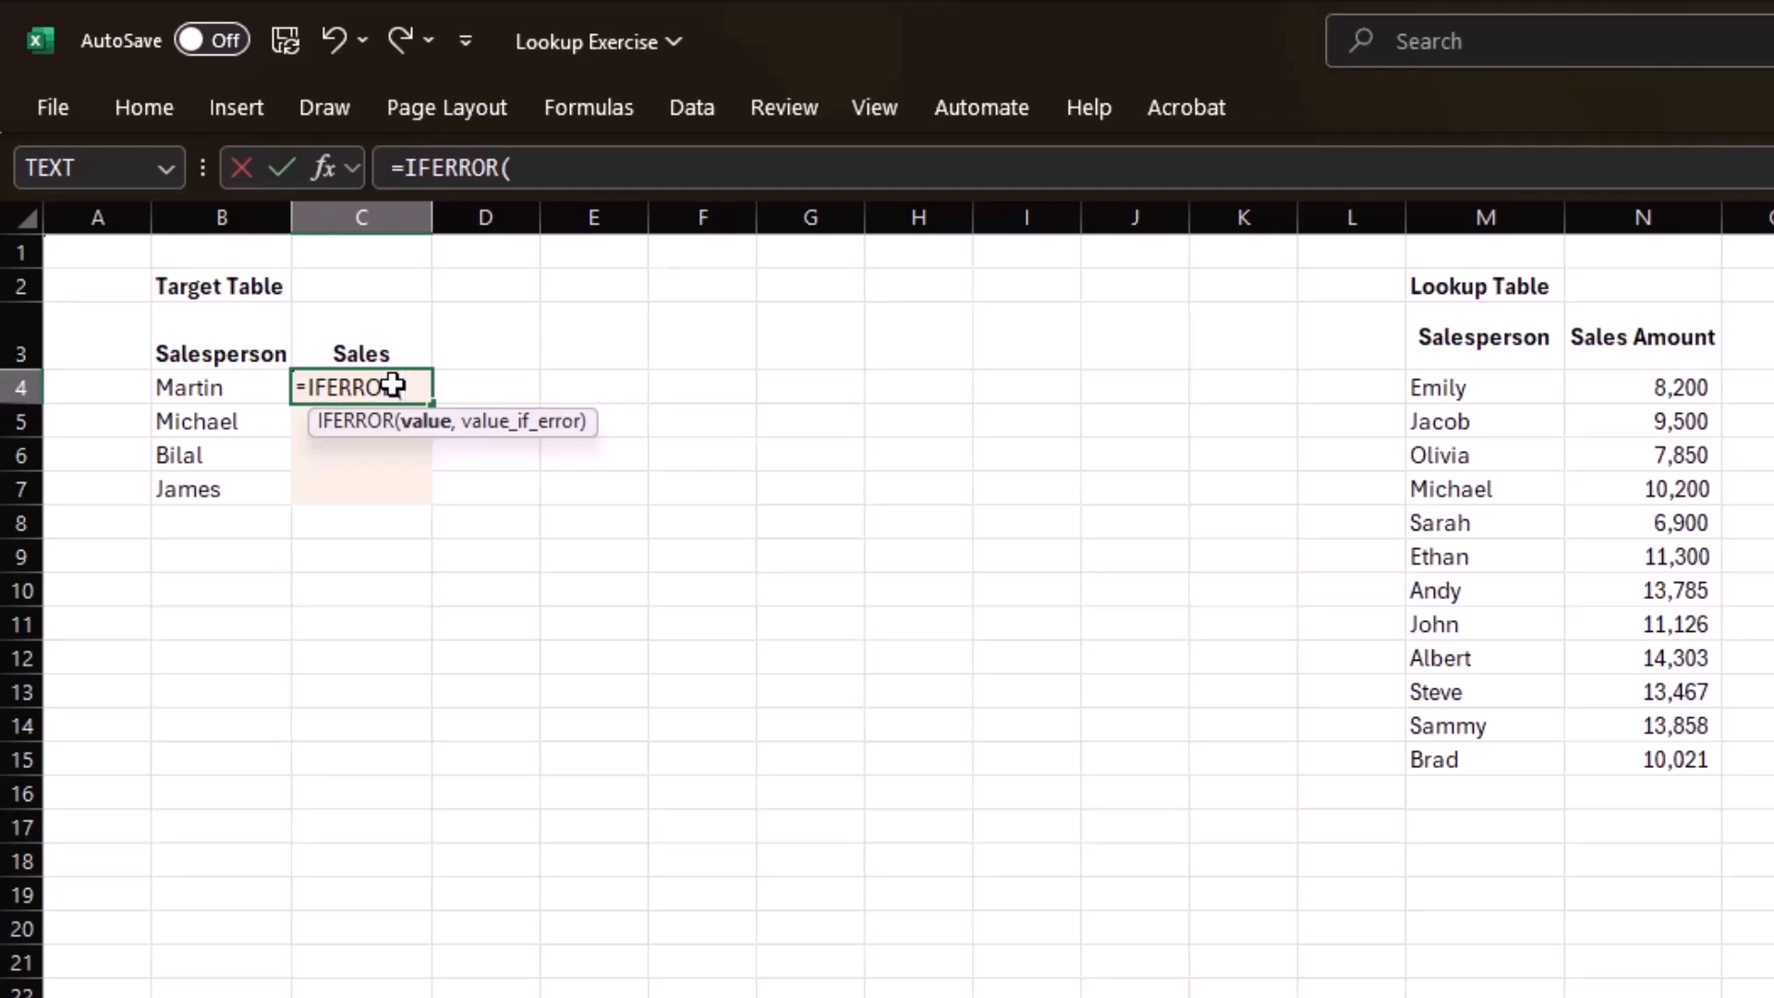
{"action": "type", "text": "VLOOKUP(B4,$M$4:$N$15,2,FALSE)"}
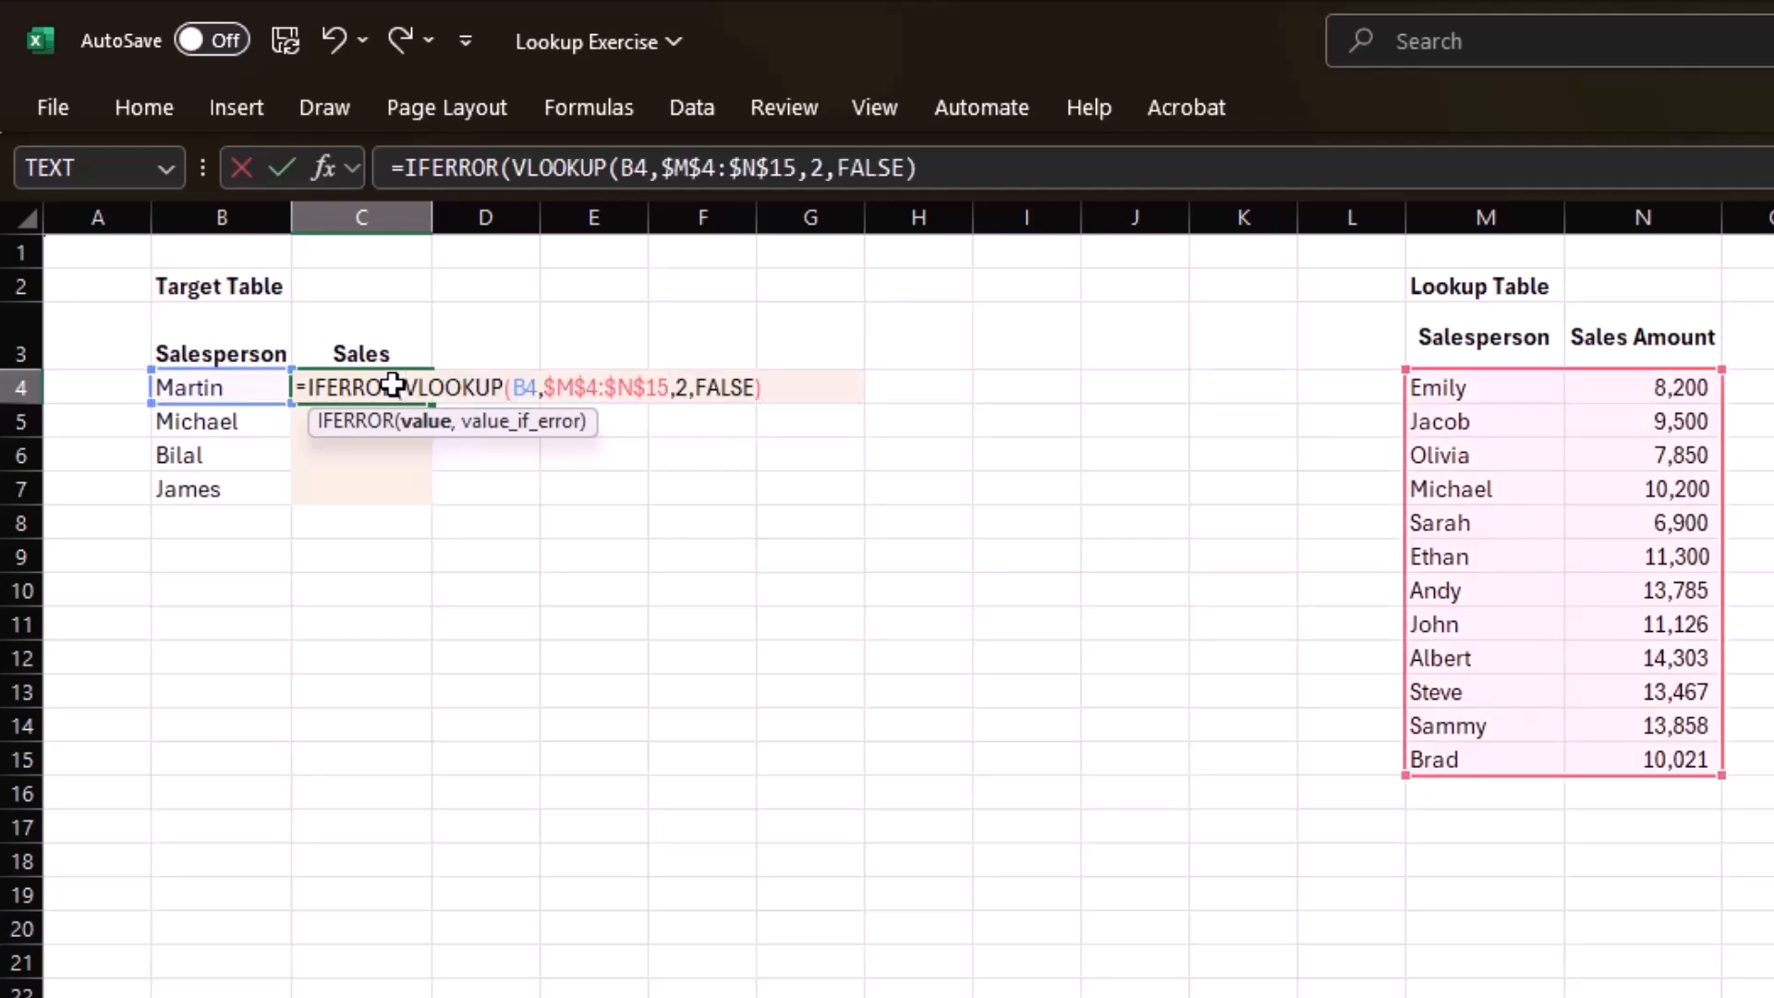
{"action": "type", "text": ","}
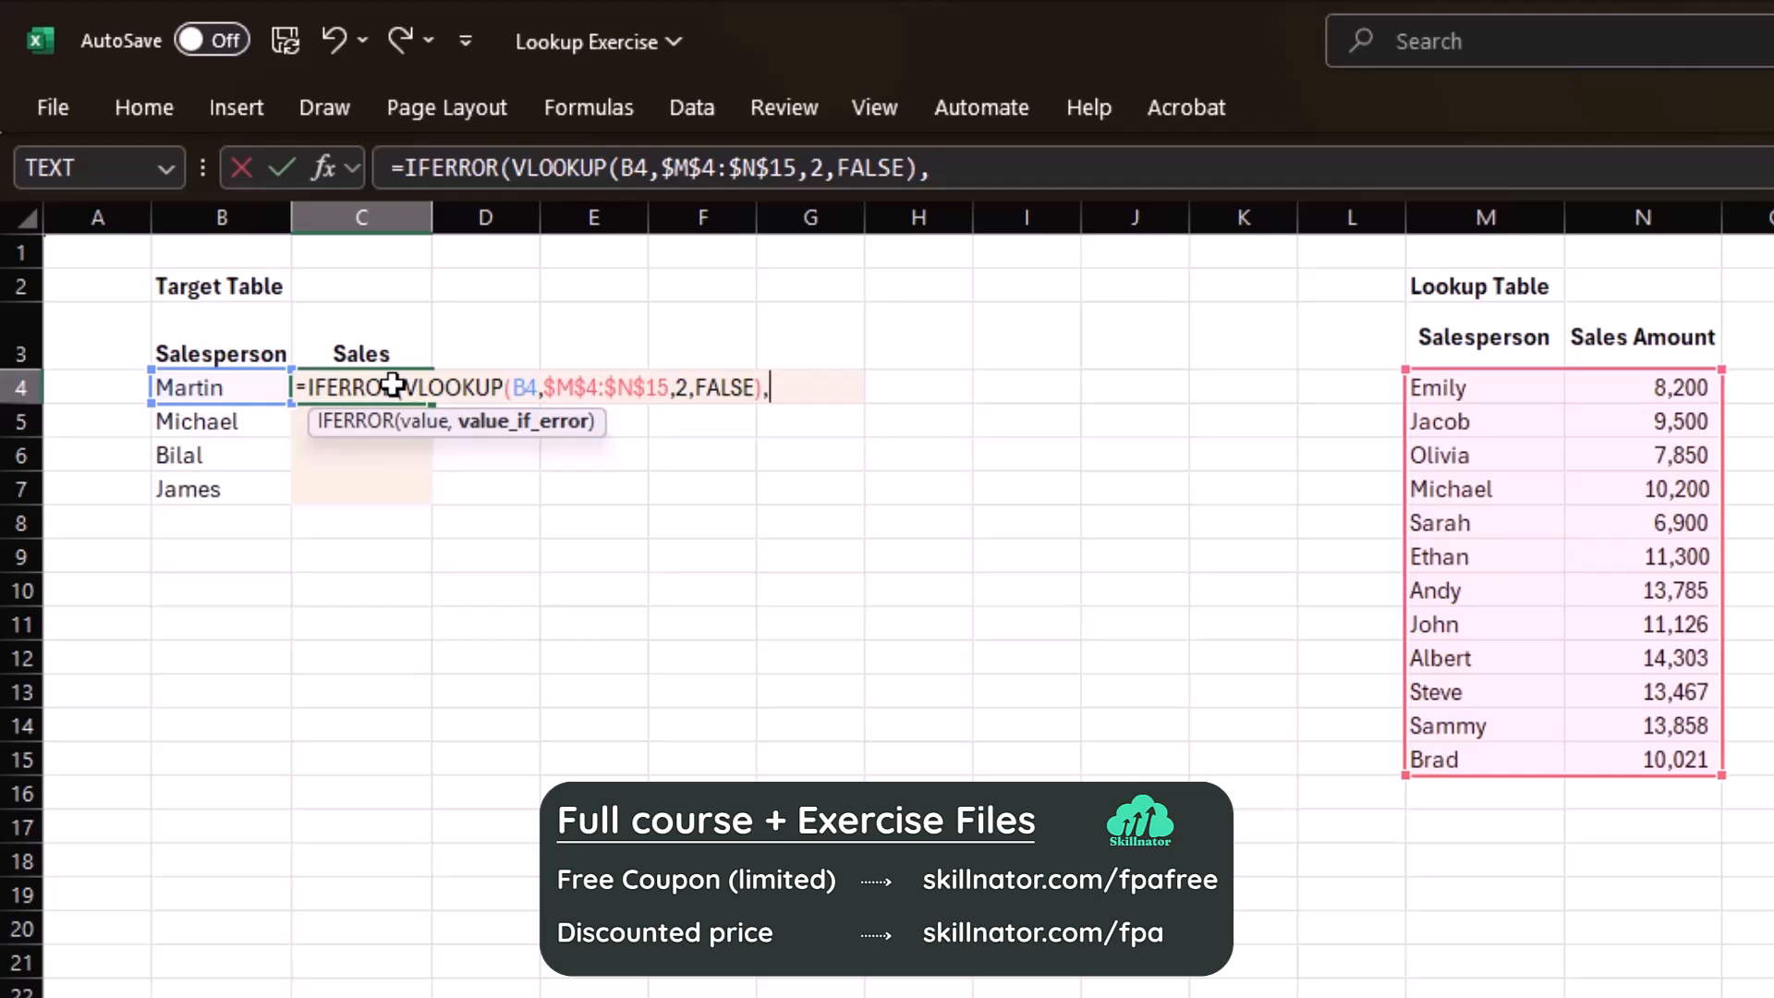
{"action": "type", "text": "\"Not Found"}
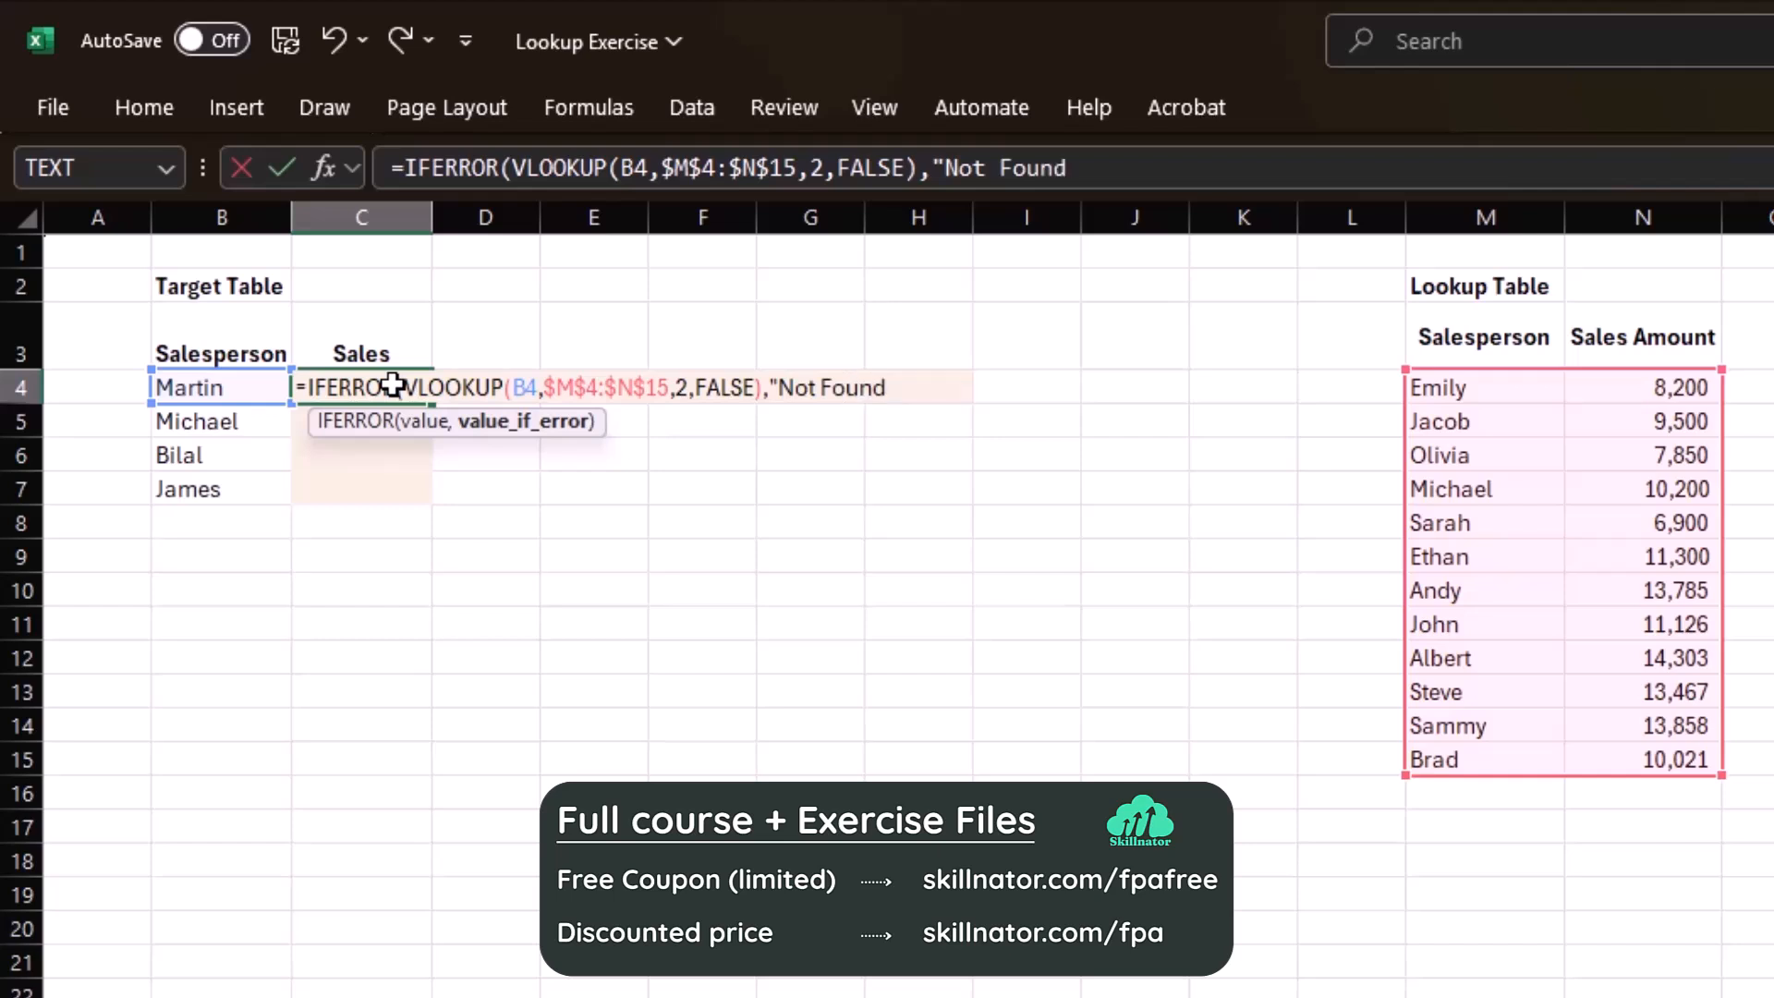
{"action": "key", "text": "ctrl+Return"}
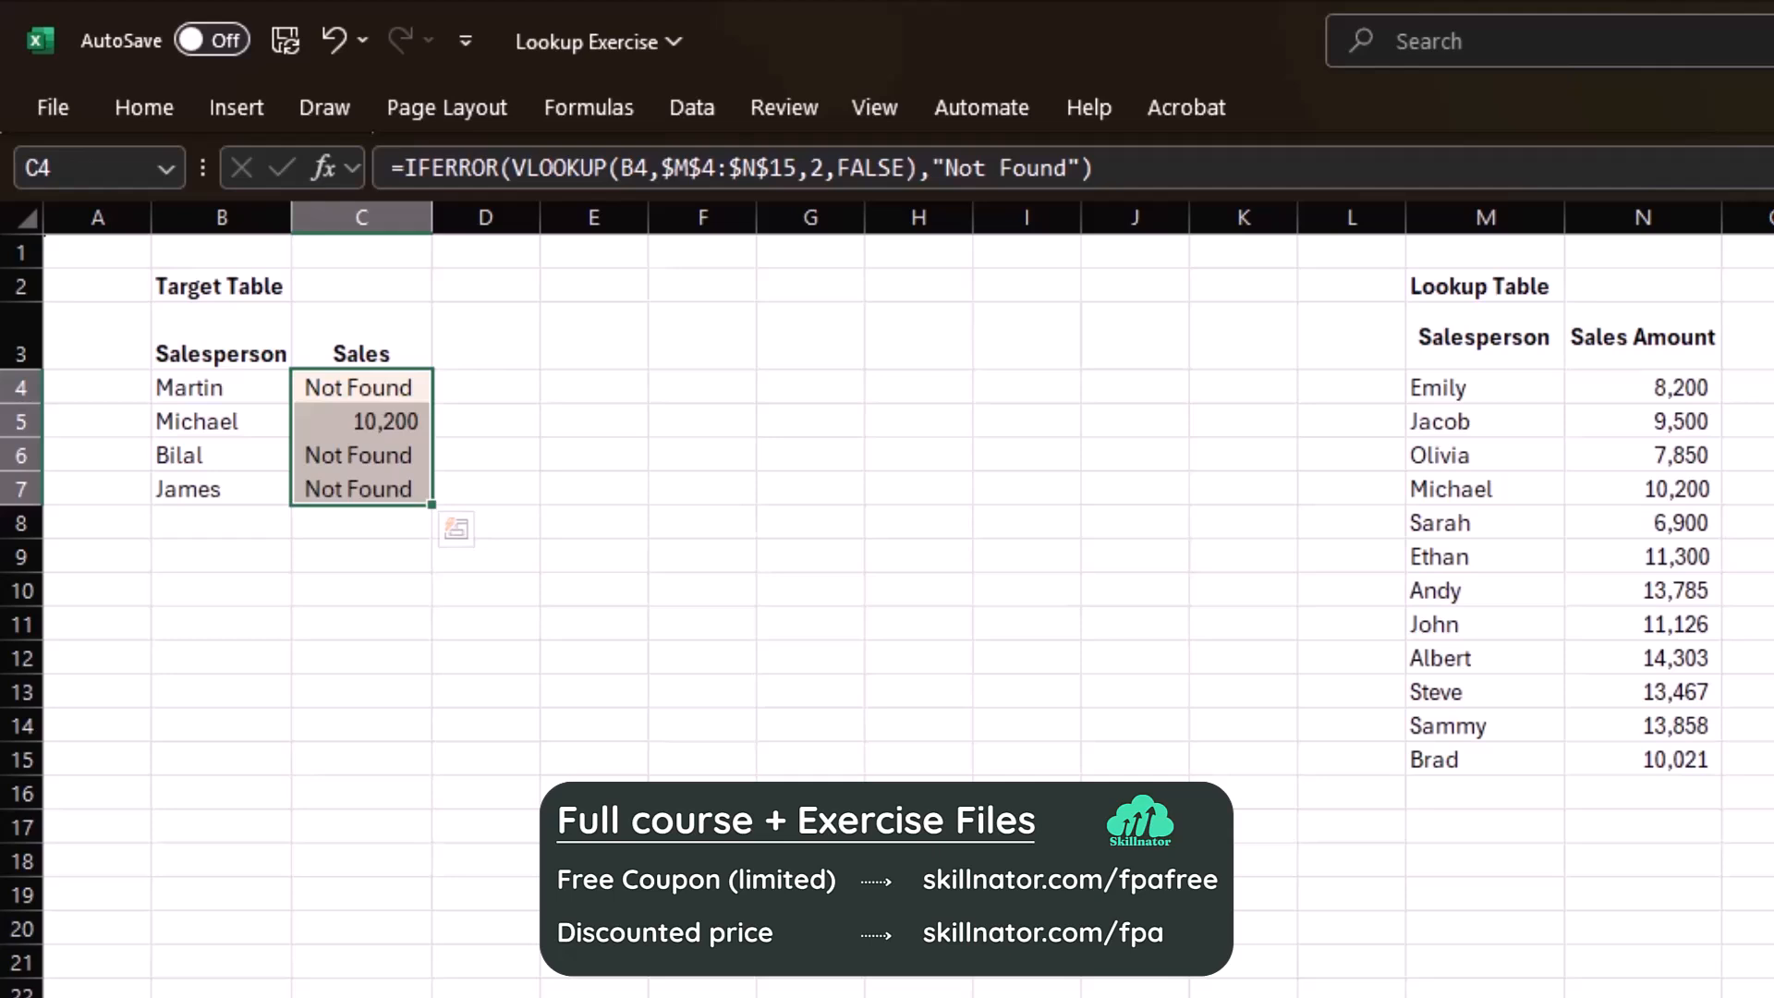
Change the IFERROR fallback value in C4 to 0 and fill the formula down to C7.
{"action": "key", "text": "F2"}
{"action": "key", "text": "Left"}
{"action": "key", "text": "Left"}
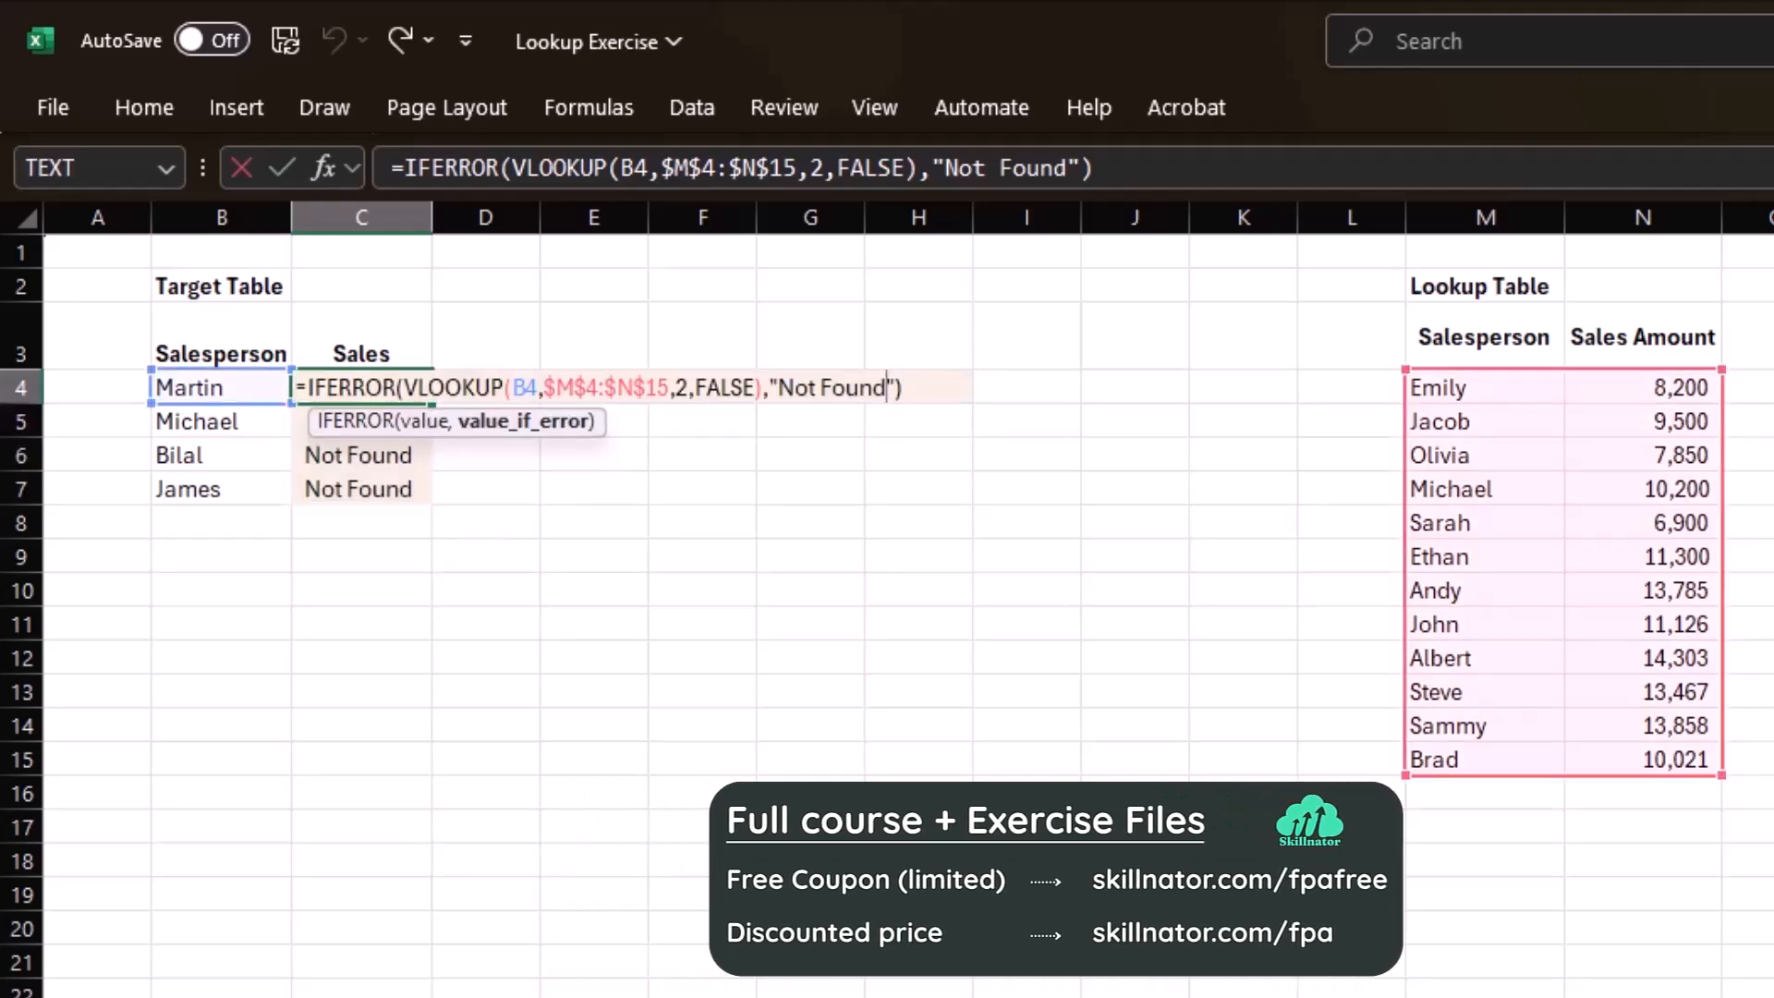
{"action": "key", "text": "ctrl+shift+Left"}
{"action": "key", "text": "ctrl+shift+Left"}
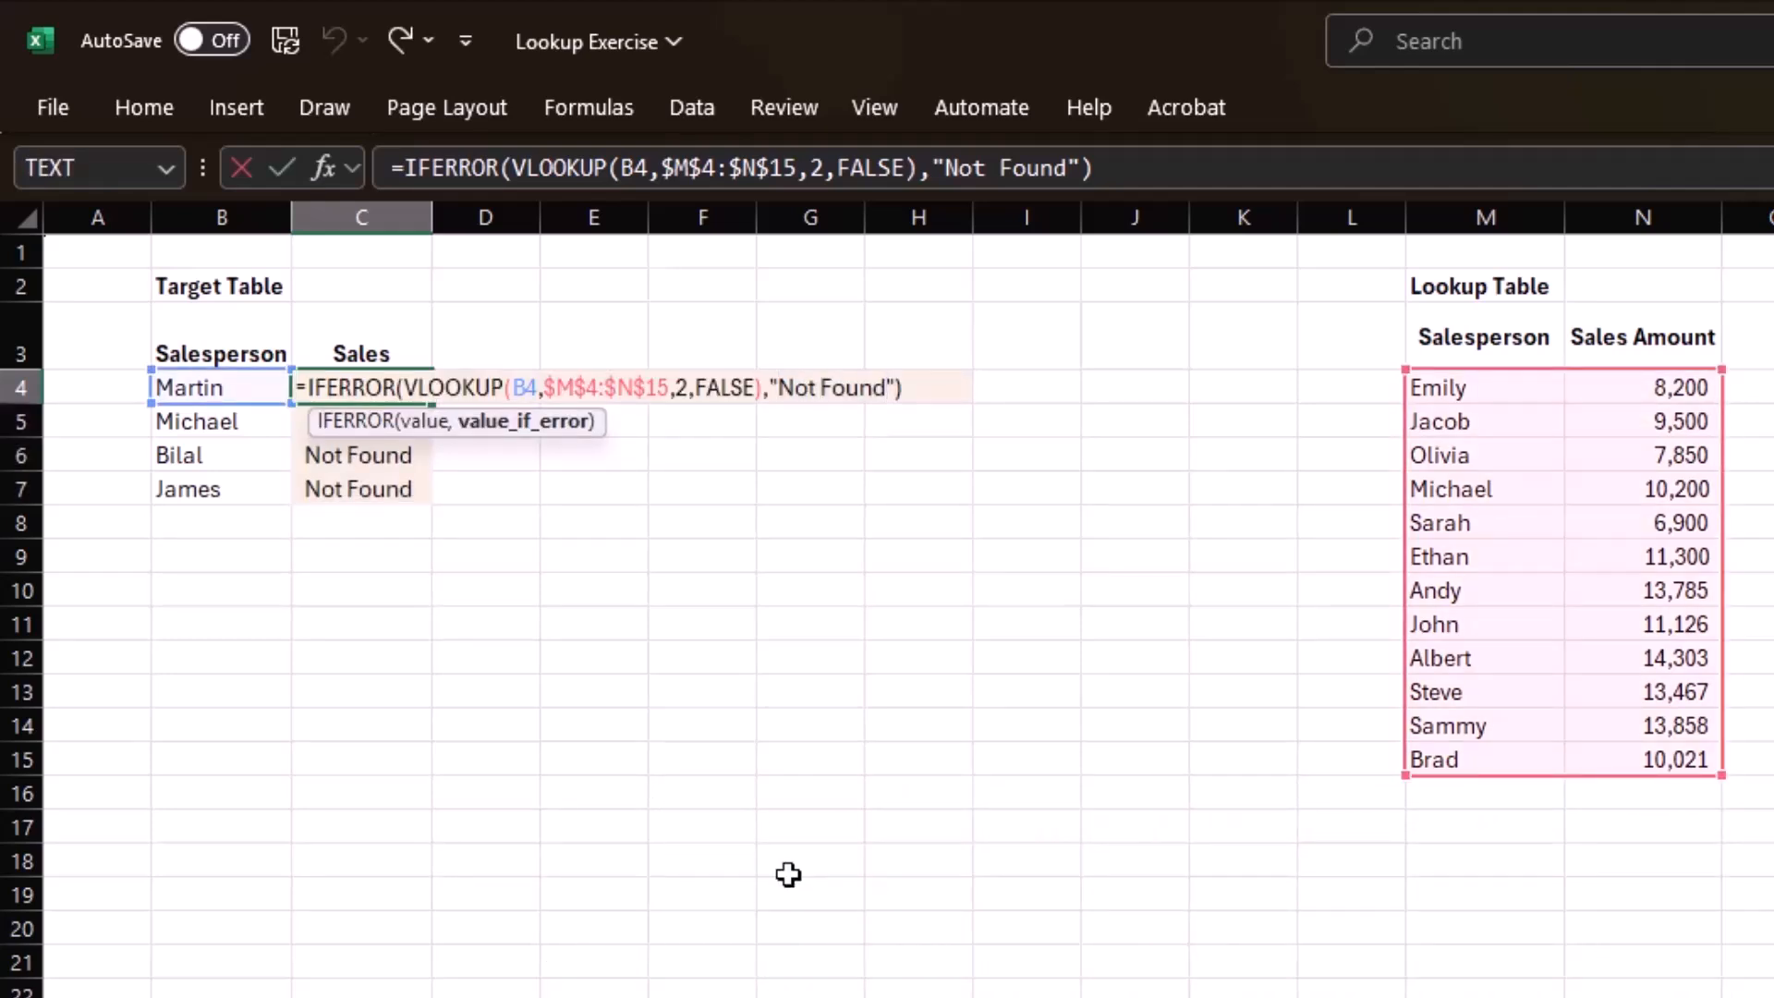
{"action": "key", "text": "shift+Left"}
{"action": "key", "text": "BackSpace"}
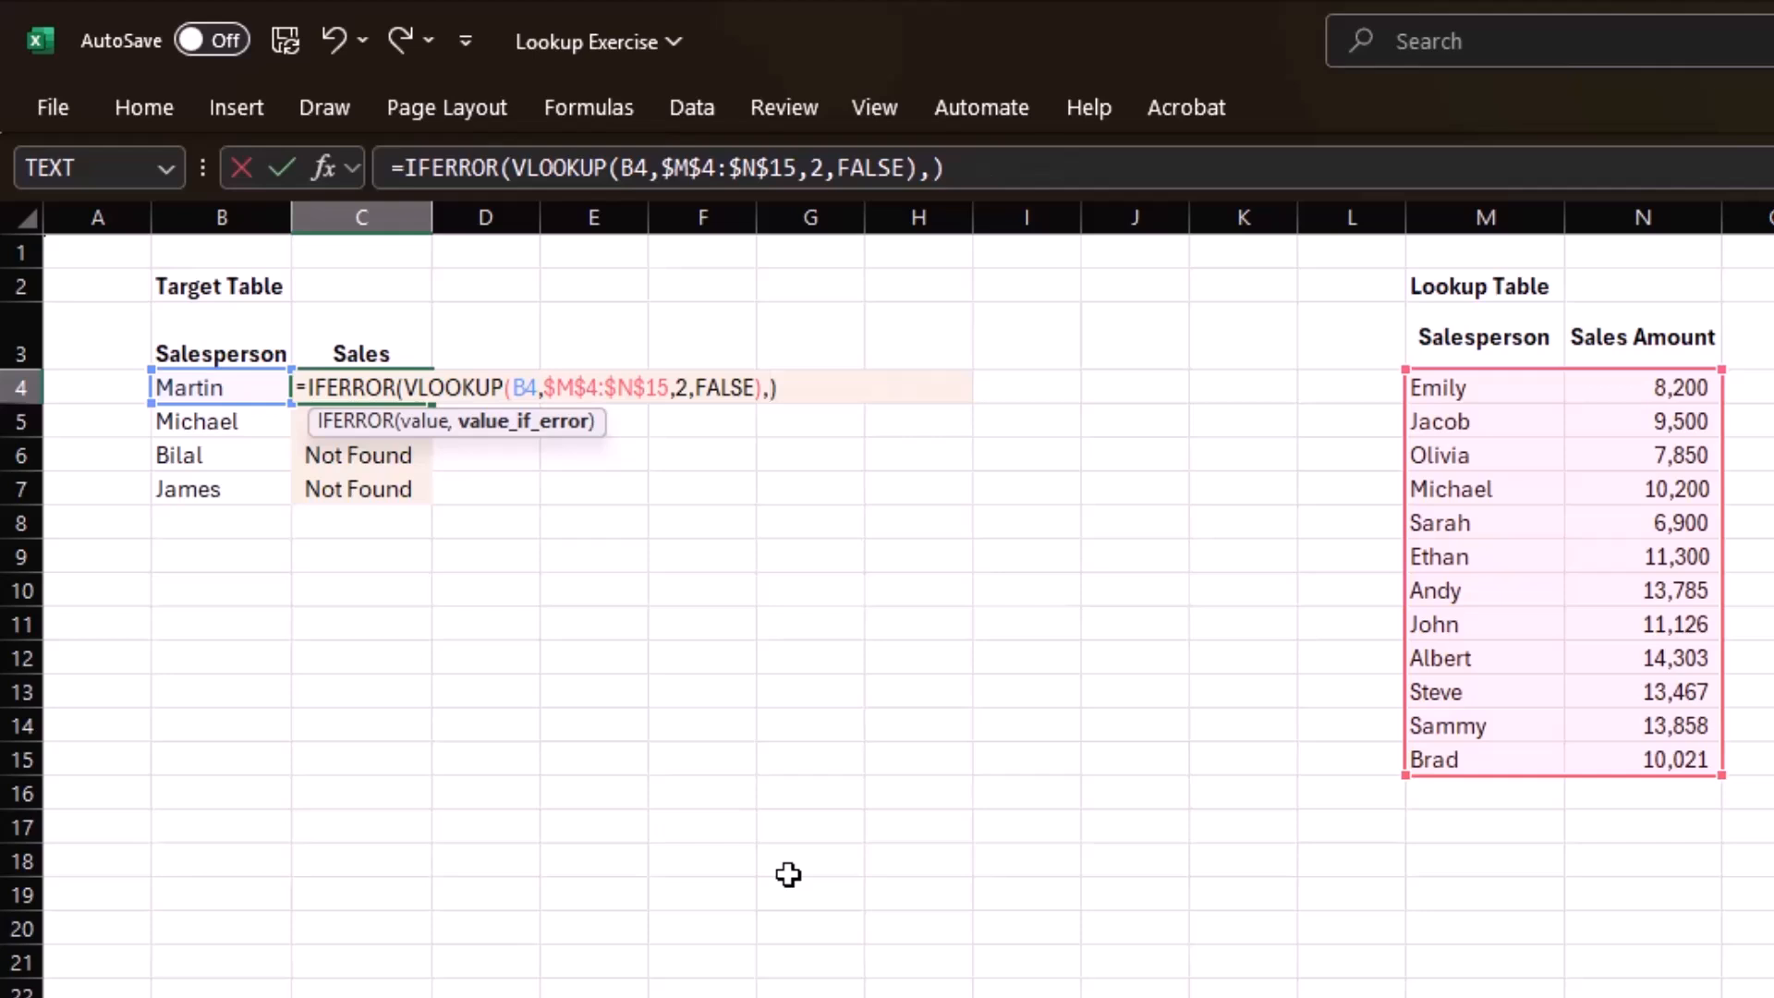
{"action": "type", "text": "0"}
{"action": "key", "text": "ctrl+Return"}
{"action": "key", "text": "ctrl+shift+Down"}
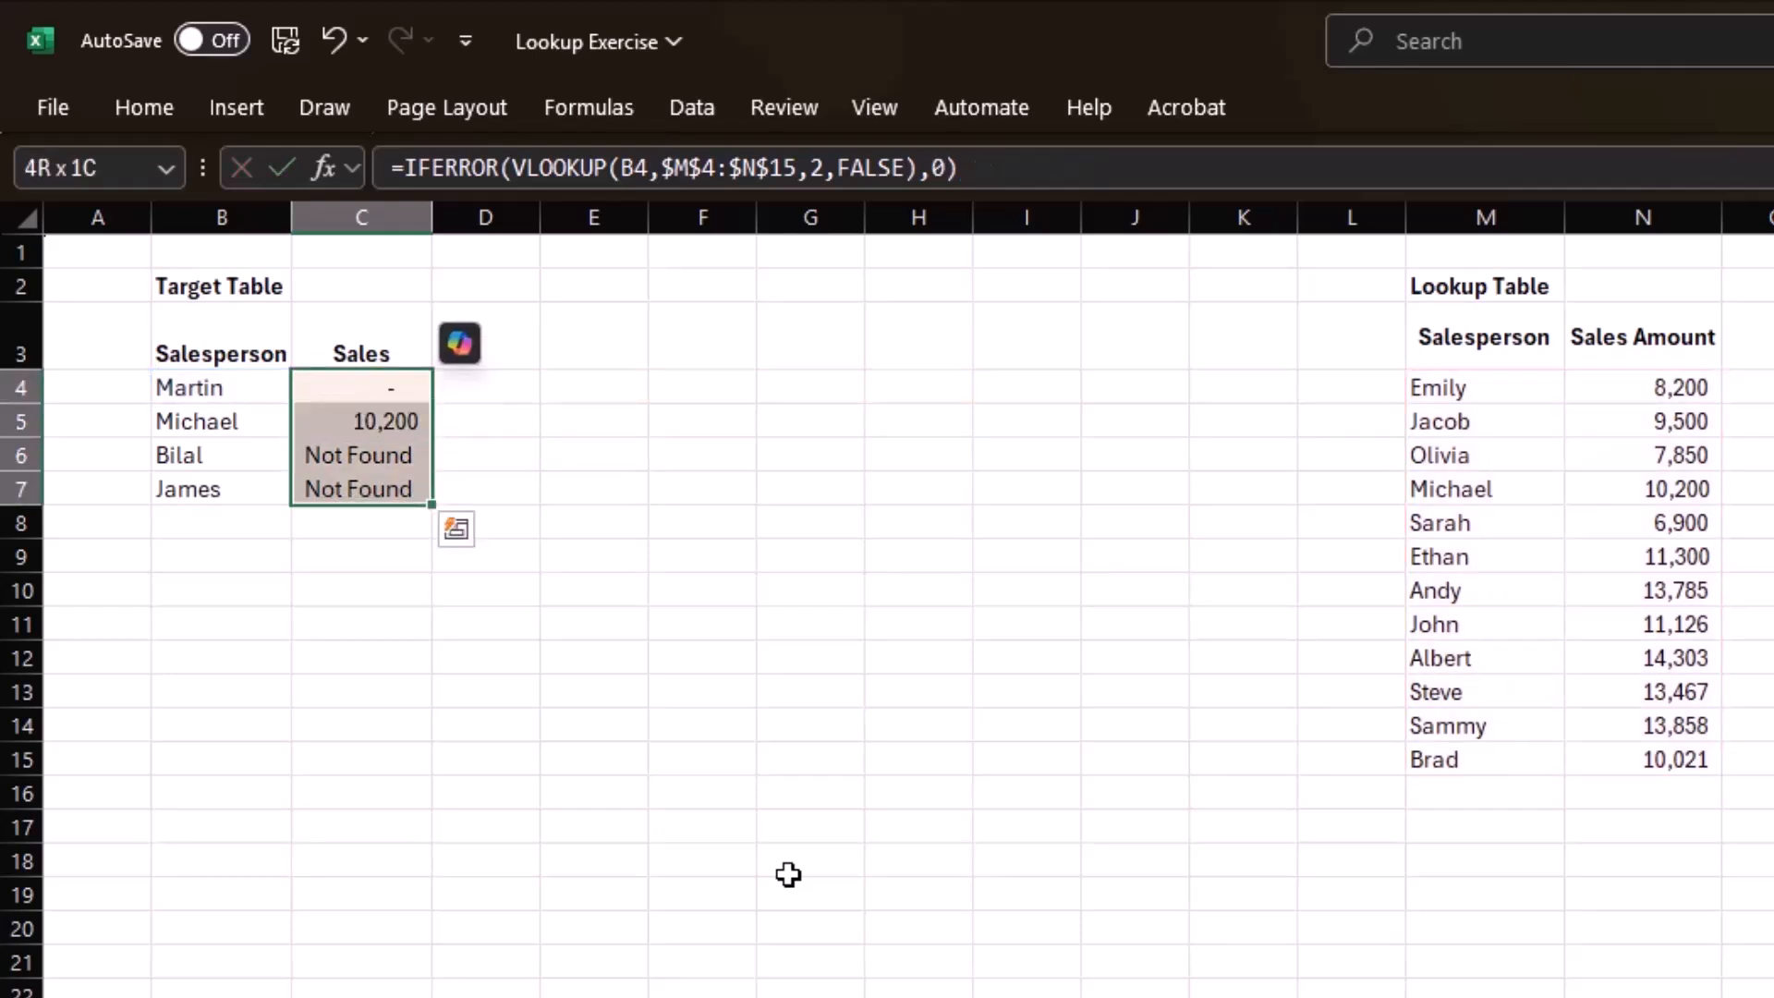
{"action": "key", "text": "ctrl+d"}
Set the IFERROR fallback in C4 to an empty string "" and apply the formula down to C7.
{"action": "key", "text": "Up"}
{"action": "key", "text": "Down"}
{"action": "key", "text": "F2"}
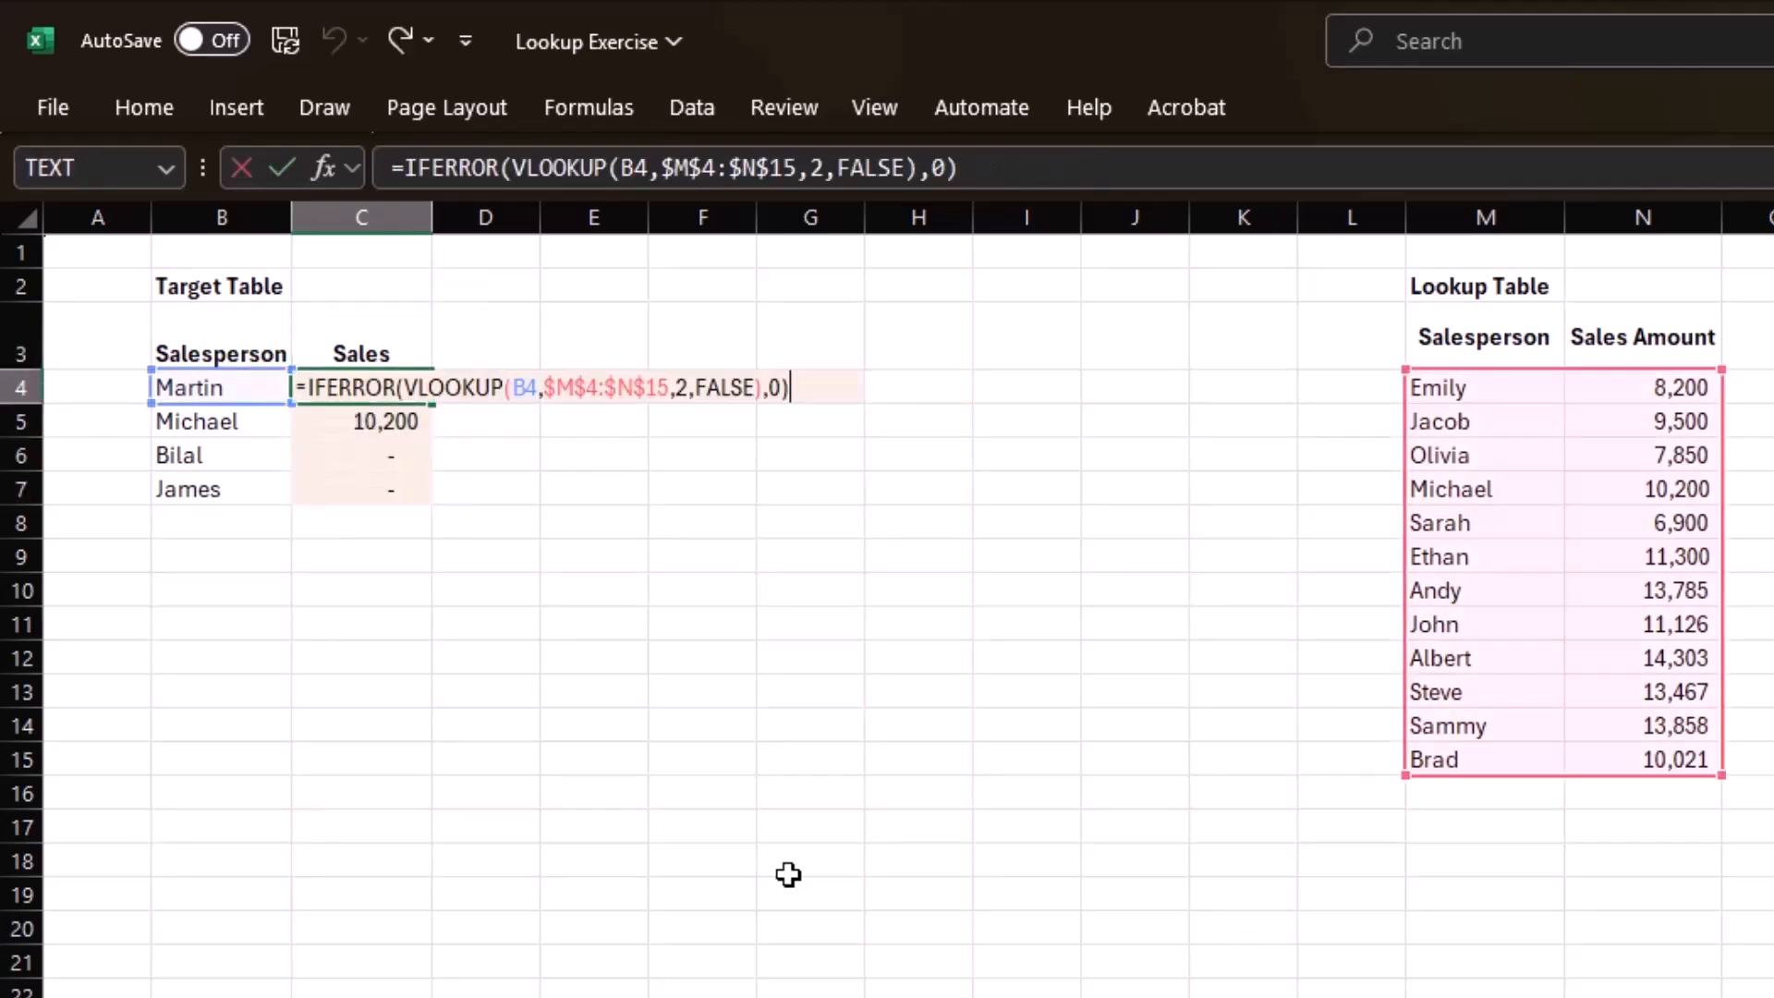
{"action": "key", "text": "BackSpace"}
{"action": "type", "text": "\"\""}
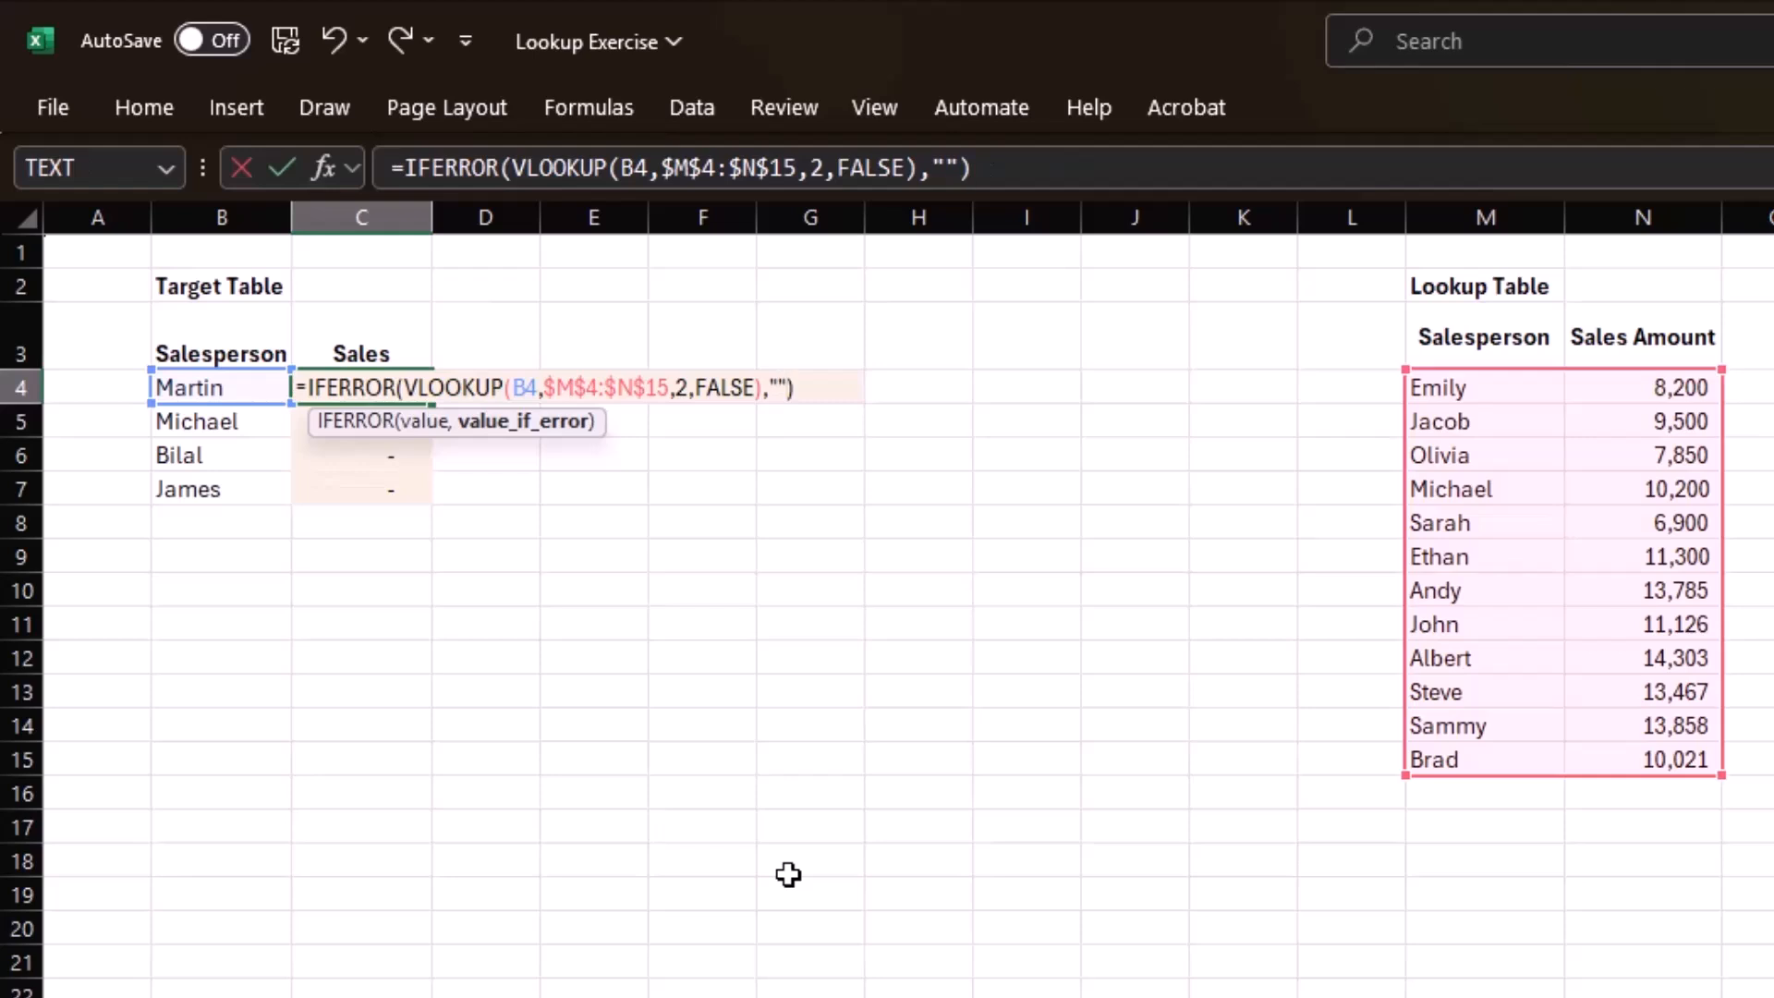
{"action": "key", "text": "ctrl+Return"}
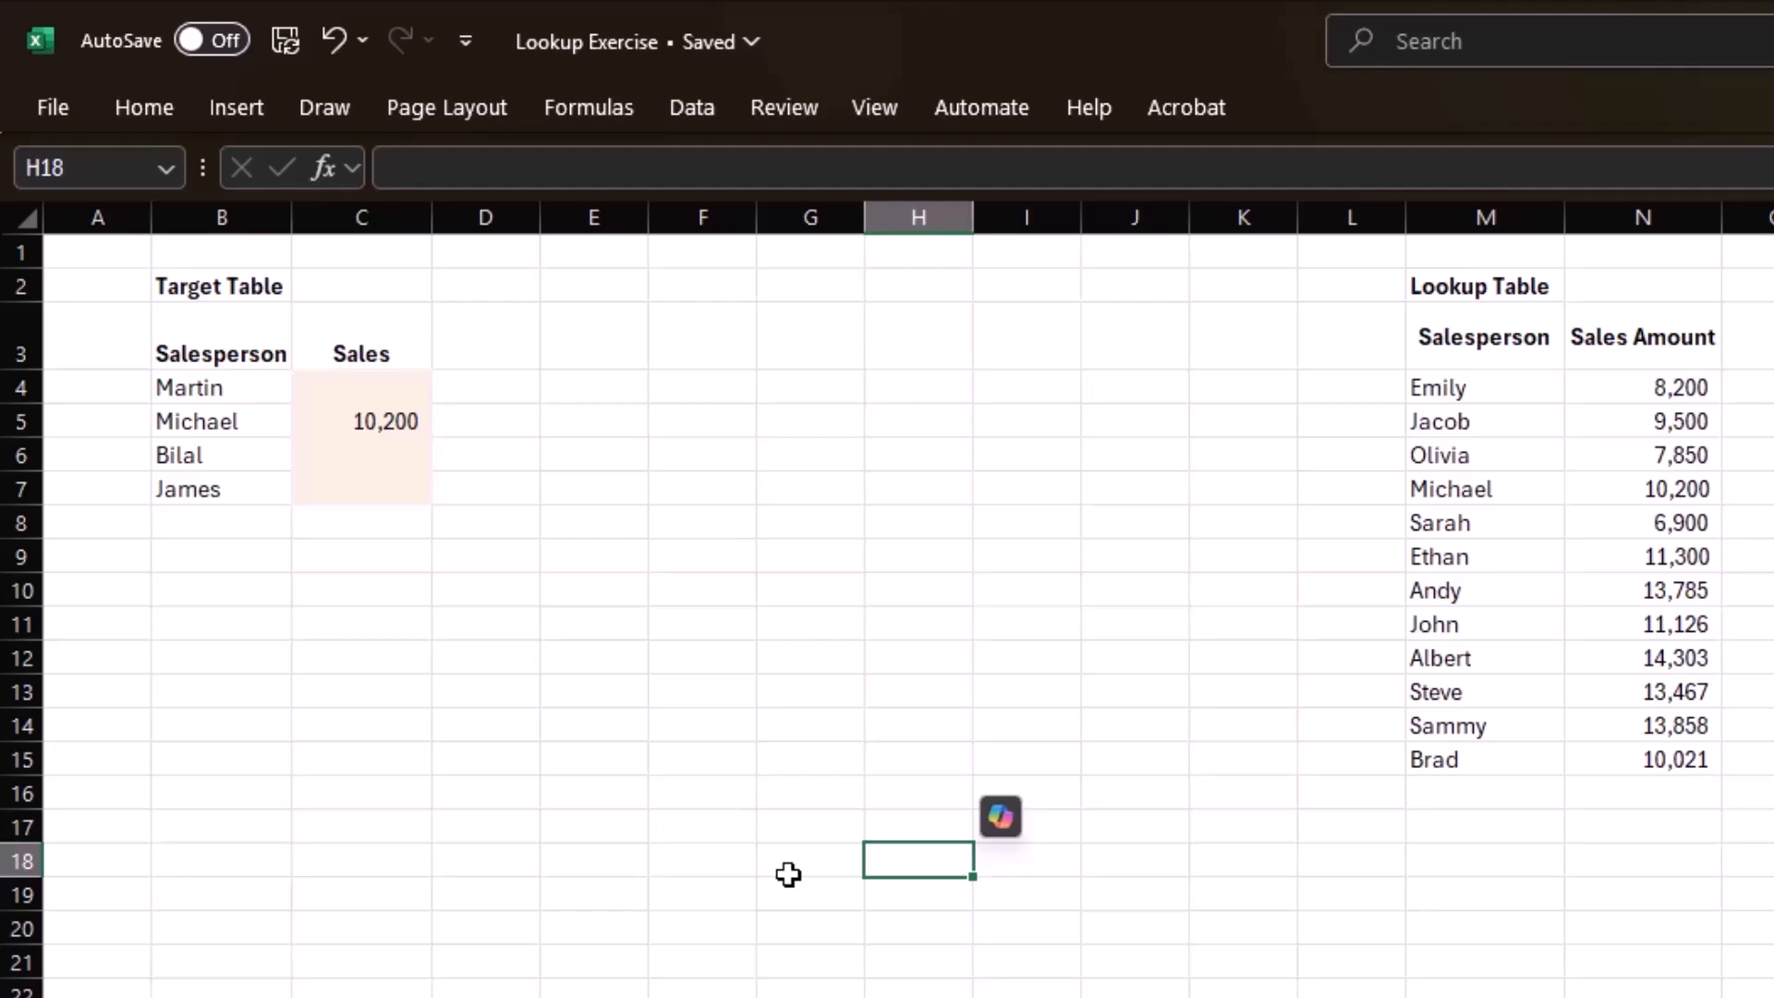
Clear the IFERROR formulas from the Sales cells C4:C7.
{"action": "left_click", "coordinate": [403, 395]}
{"action": "key", "text": "shift+Down"}
{"action": "key", "text": "shift+Down"}
{"action": "key", "text": "shift+Down"}
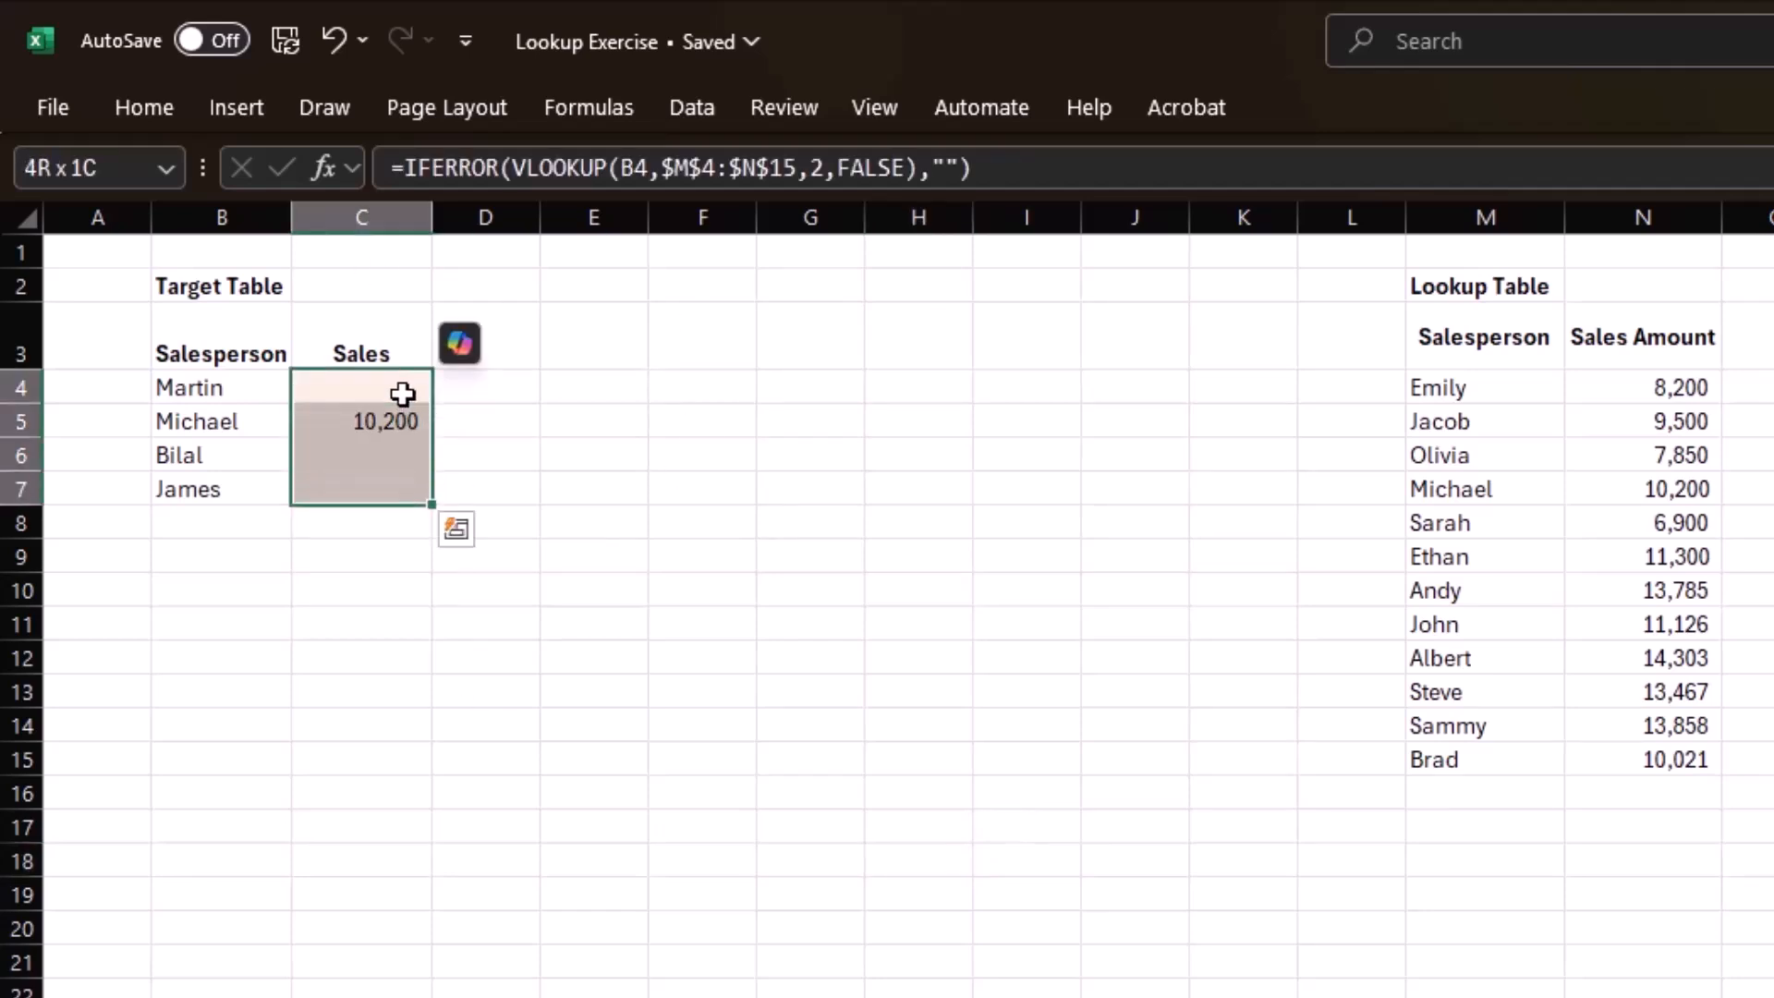
{"action": "key", "text": "Delete"}
Look up sales in C4 with =XLOOKUP(B4,$M$4:$M$15,$N$4:$N$15) and fill the formula down to C7.
{"action": "left_click", "coordinate": [402, 395]}
{"action": "type", "text": "=XLOOKUP(B4,"}
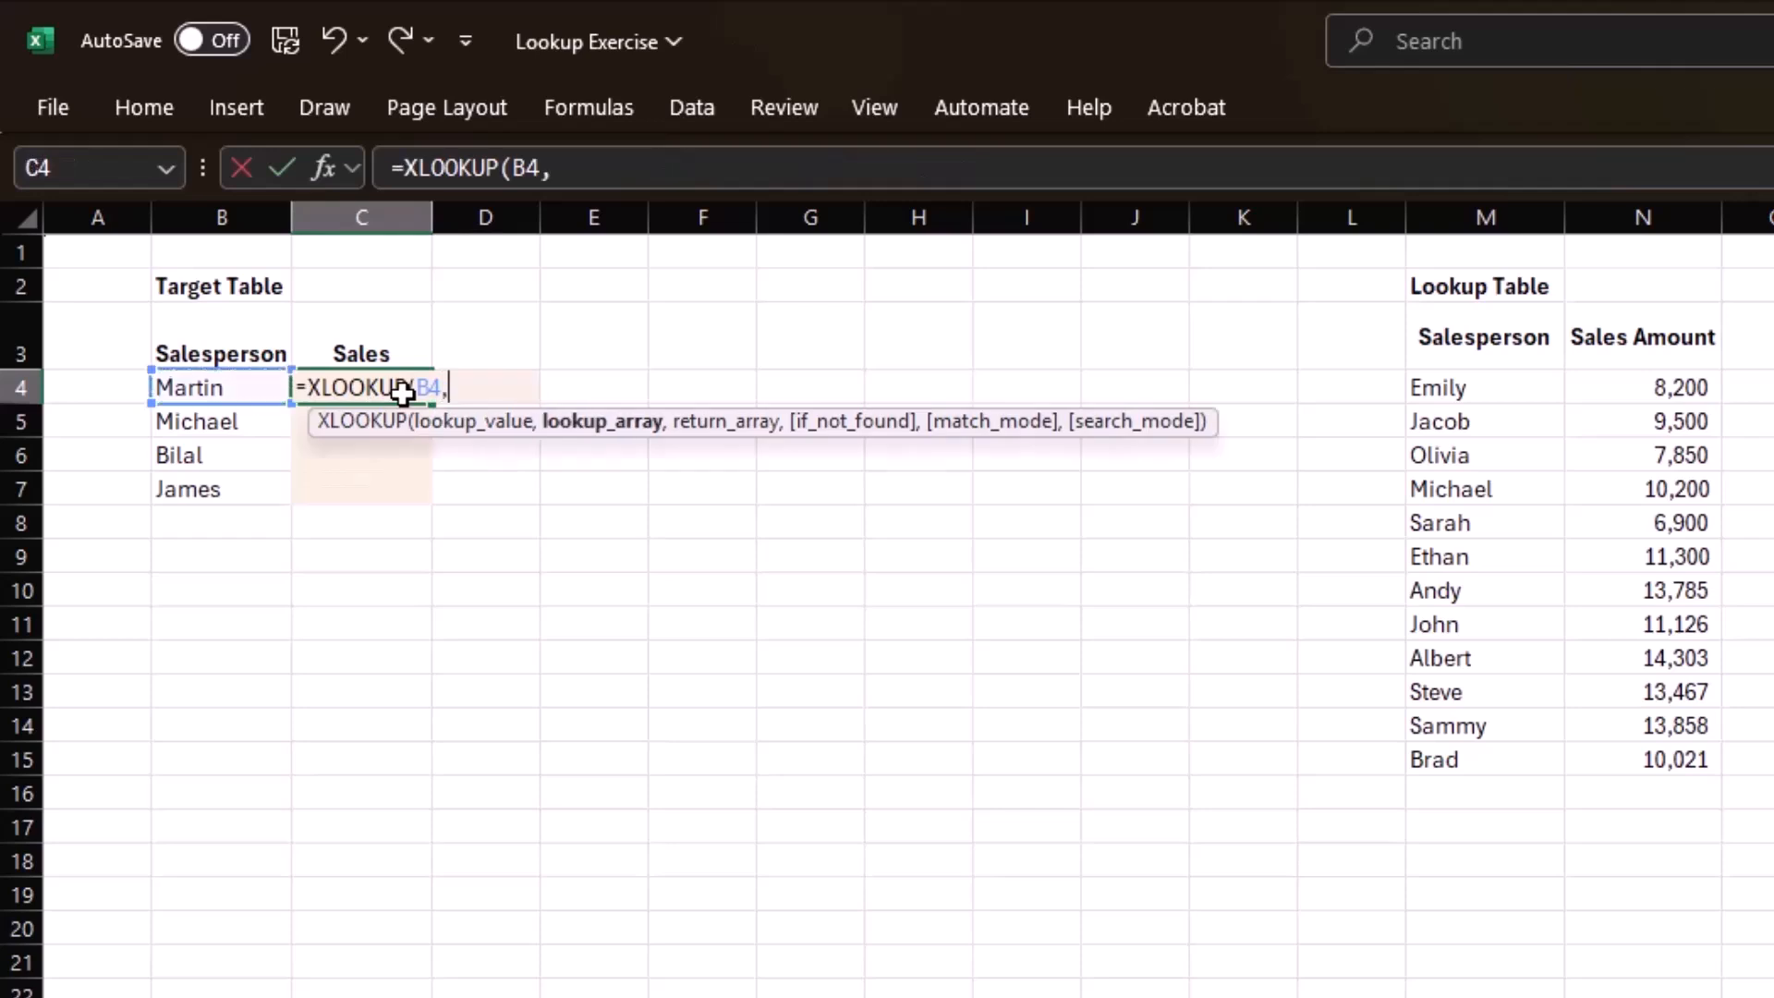
{"action": "left_click", "coordinate": [1497, 388]}
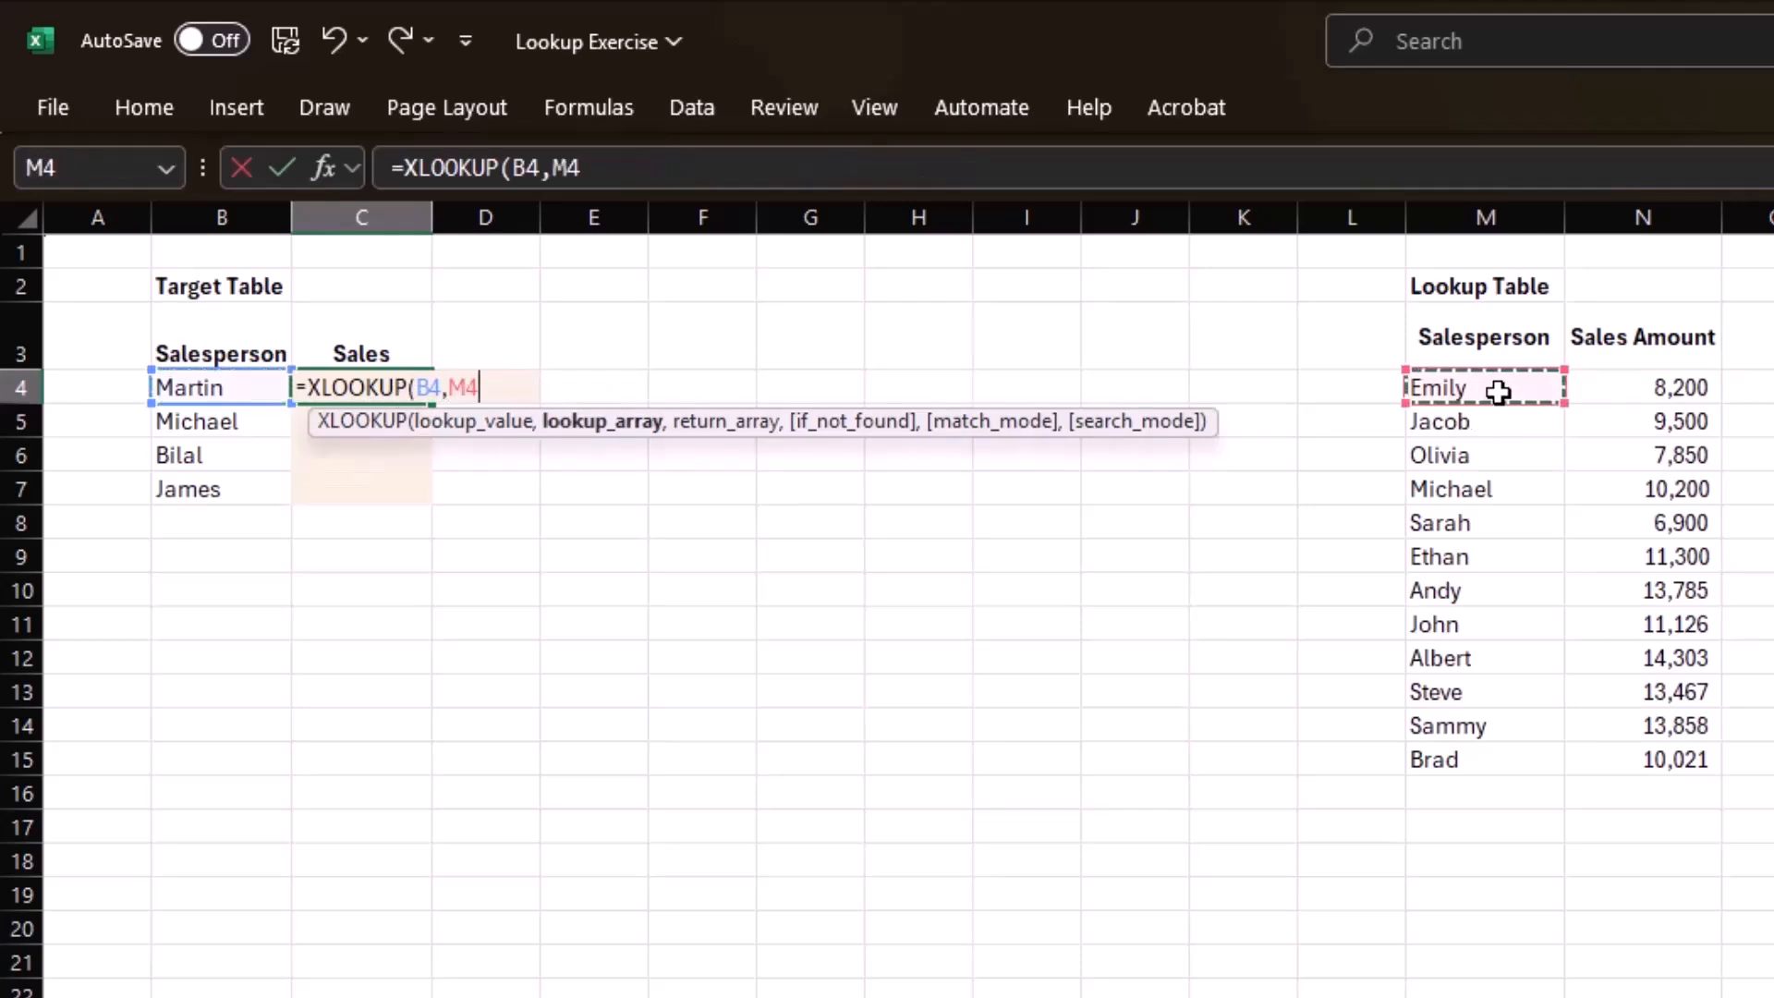
{"action": "key", "text": "ctrl+shift+Down"}
{"action": "type", "text": ","}
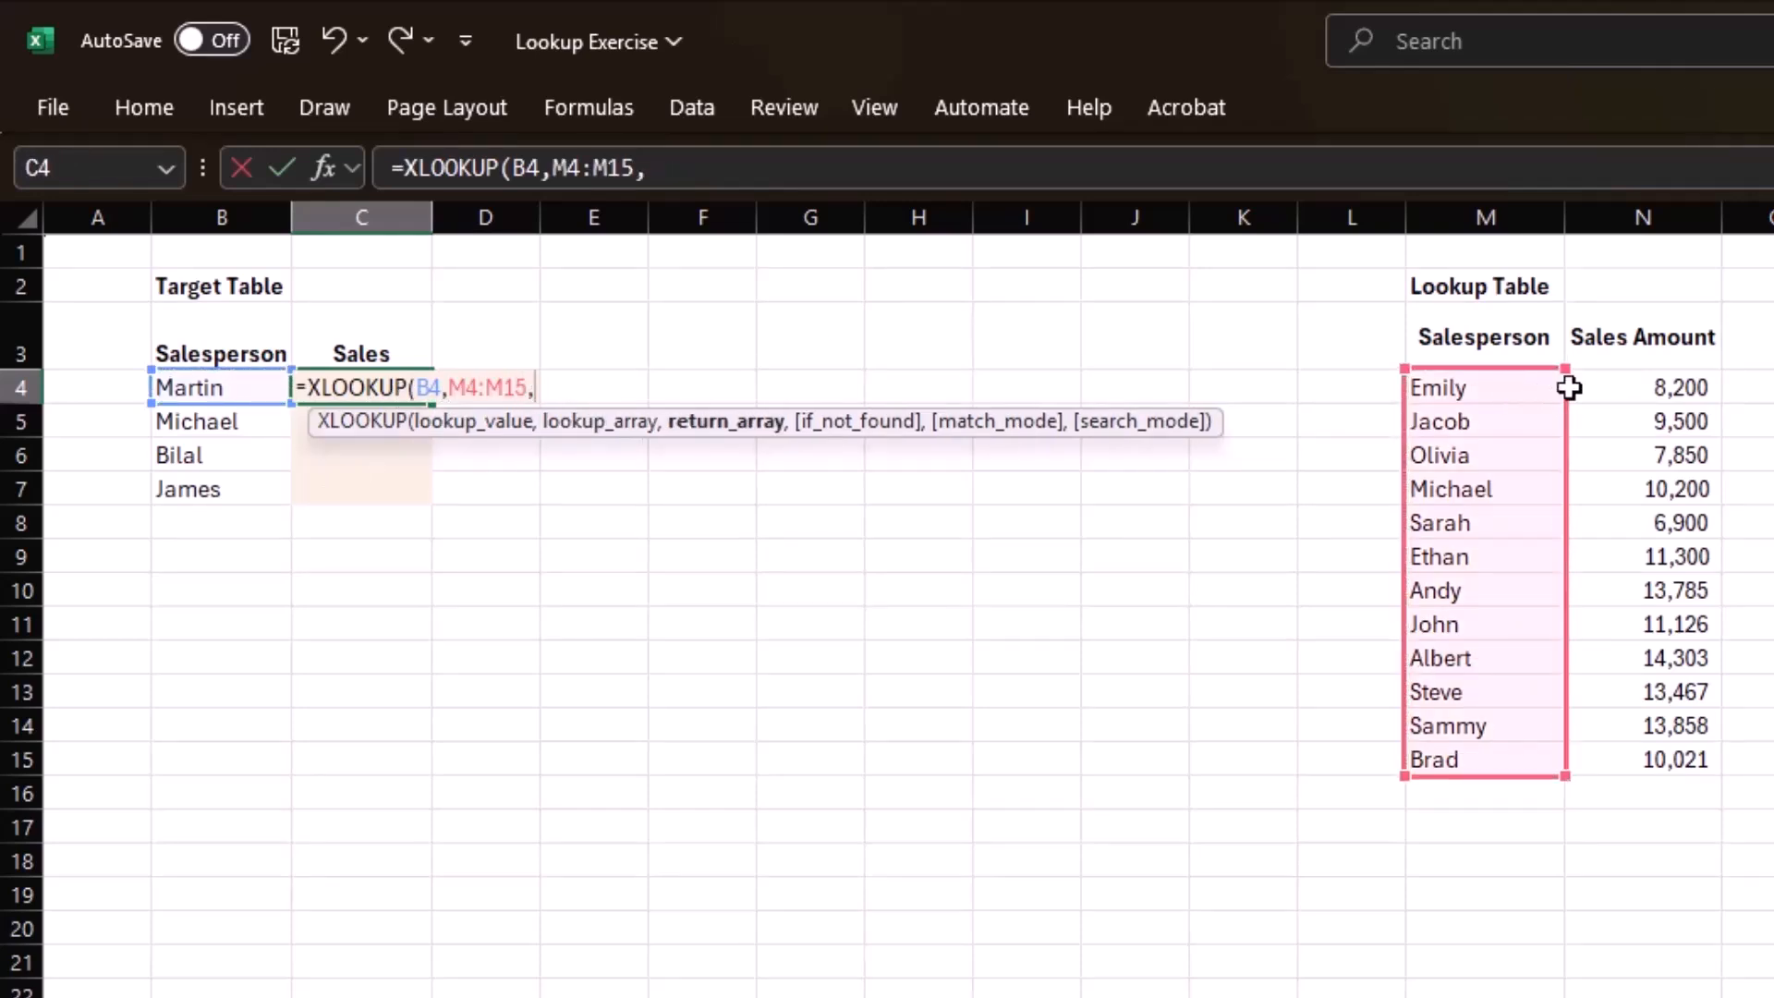
{"action": "left_click", "coordinate": [1621, 388]}
{"action": "key", "text": "ctrl+shift+Down"}
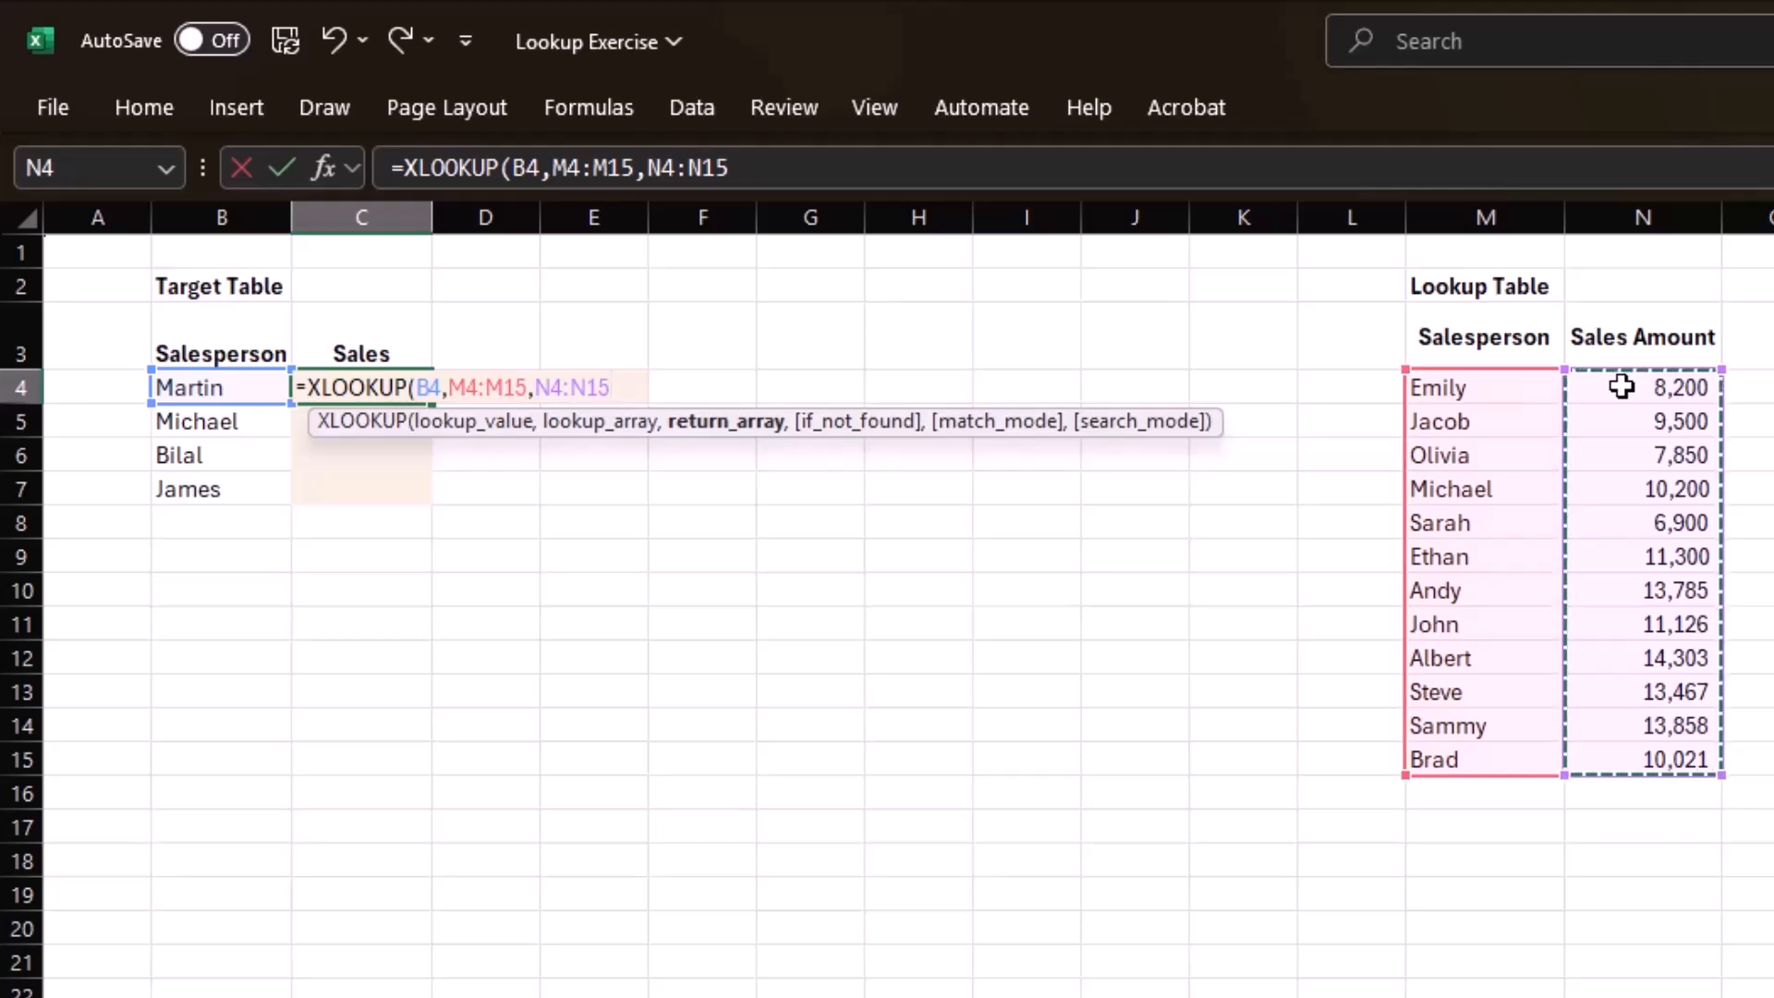
{"action": "type", "text": ")"}
{"action": "key", "text": "Return"}
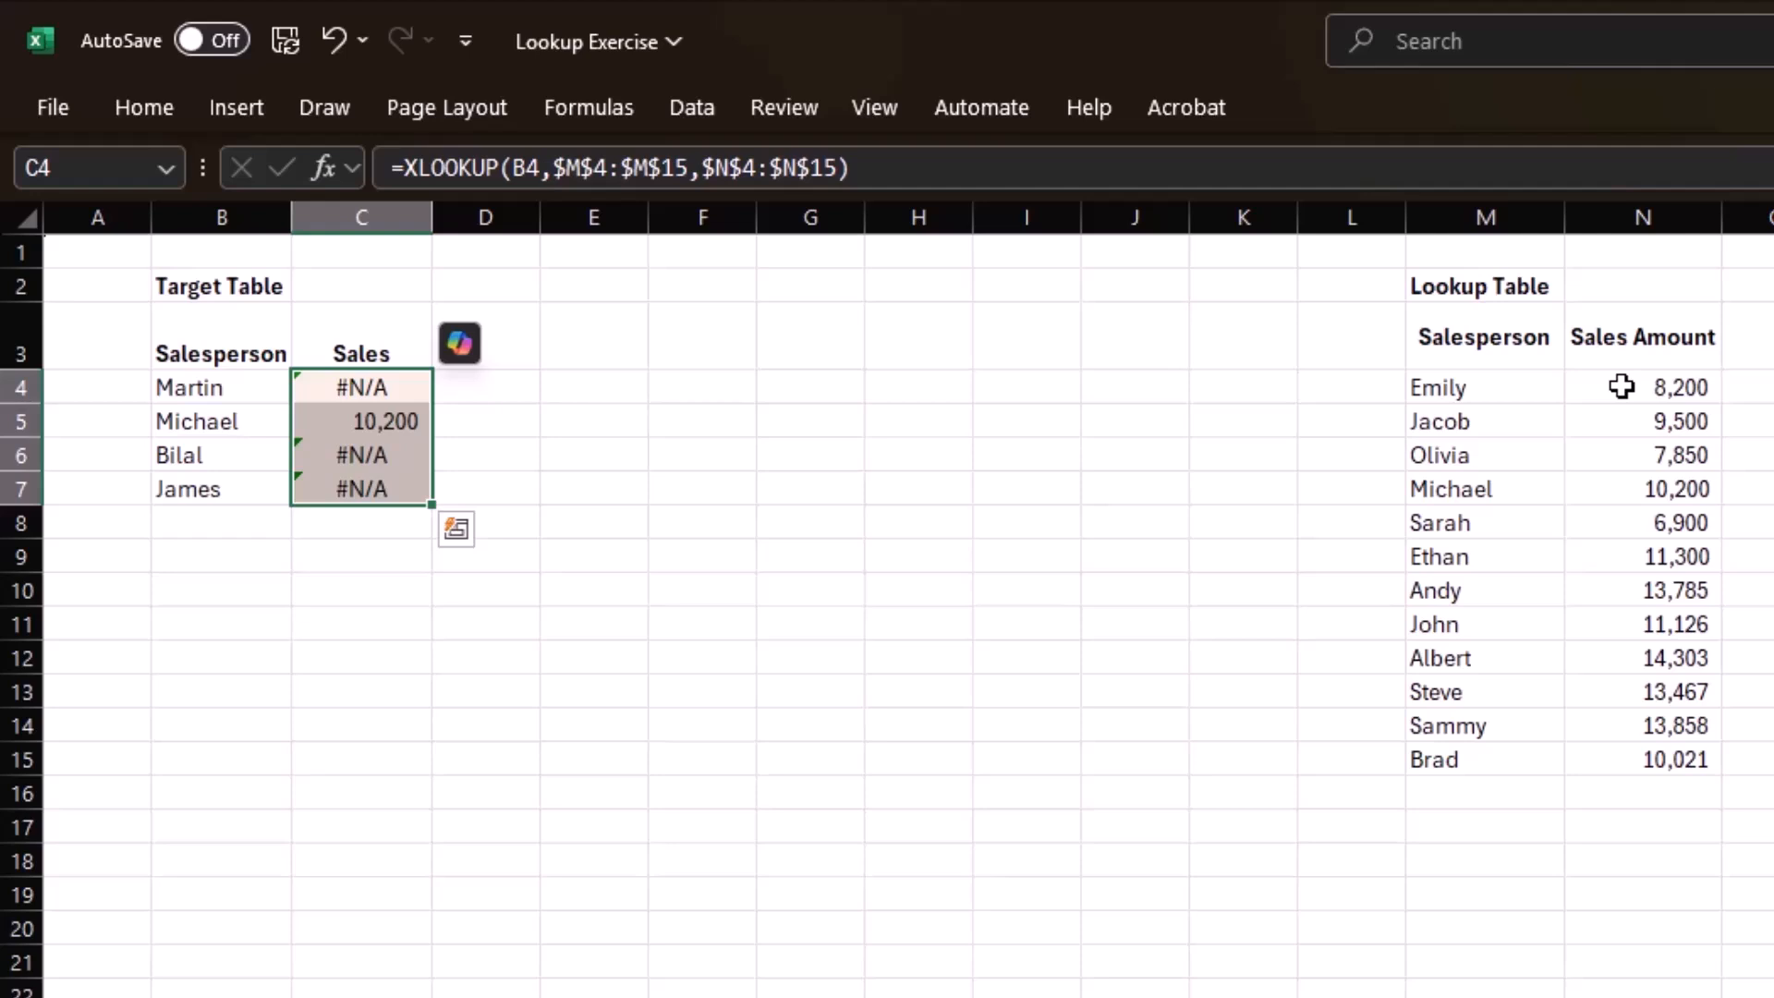
Add "Not found" as the if_not_found argument of the XLOOKUP in C4 and fill the formula down to C7.
{"action": "key", "text": "ctrl+z"}
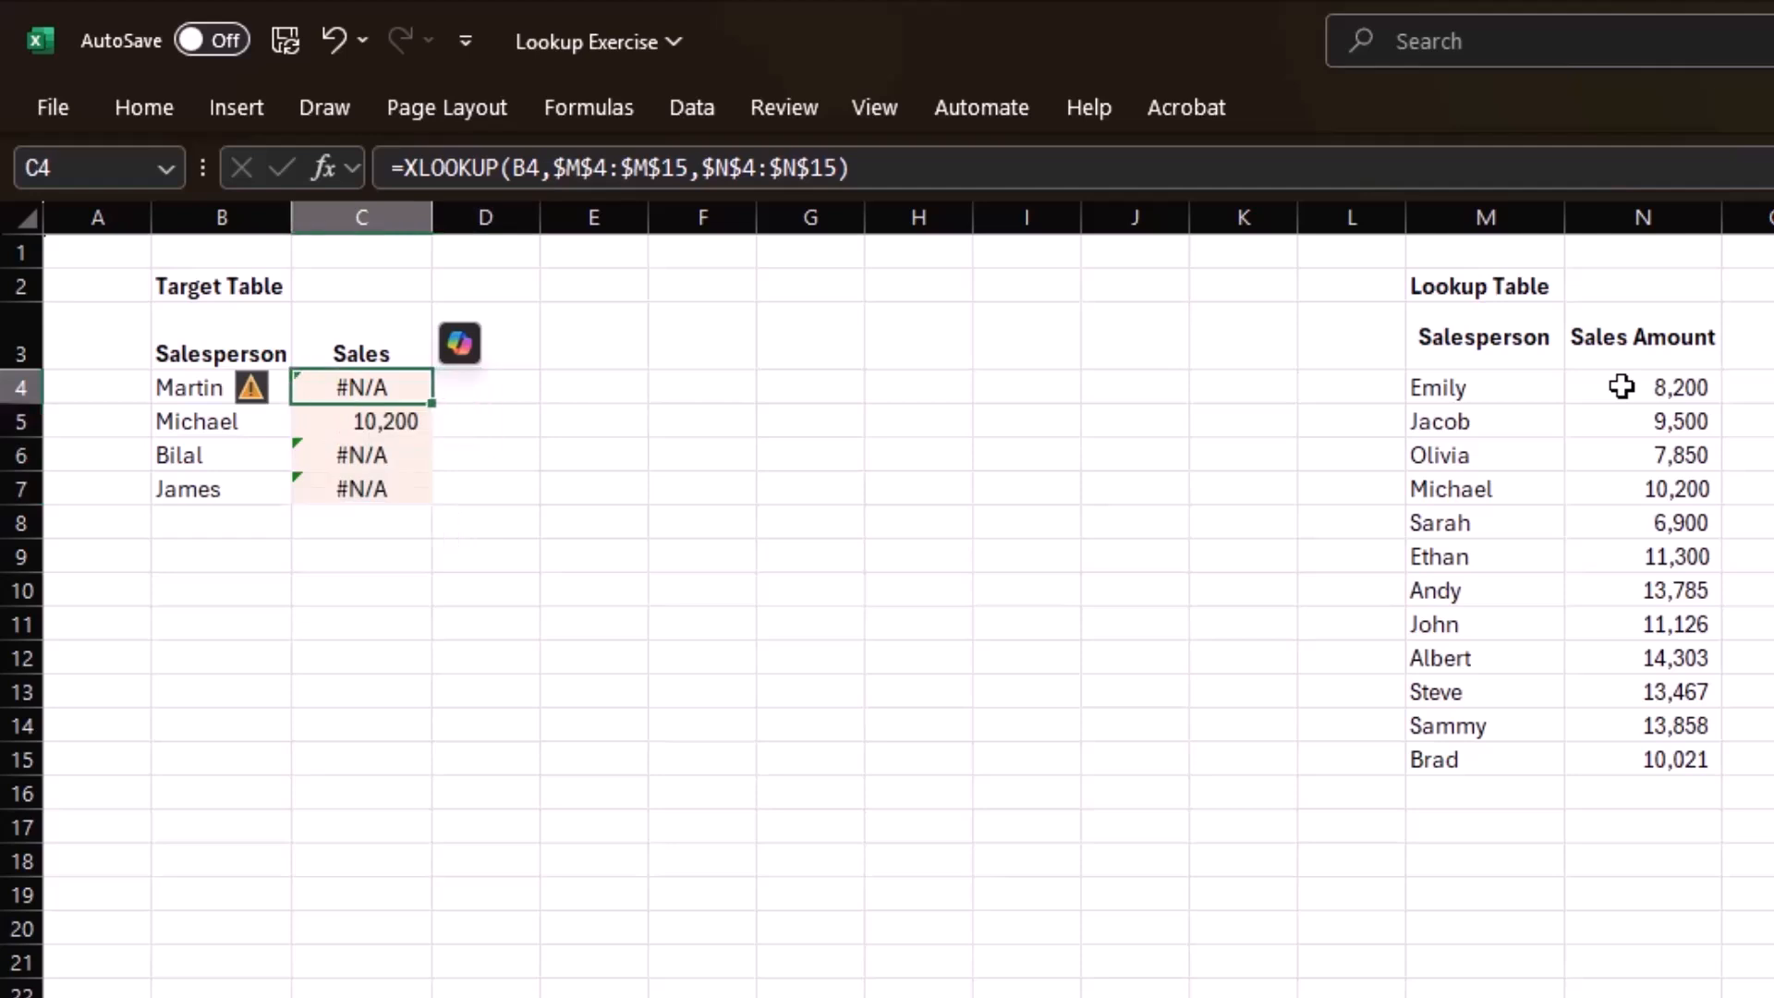
{"action": "key", "text": "Down"}
{"action": "key", "text": "Up"}
{"action": "key", "text": "F2"}
{"action": "key", "text": "Left"}
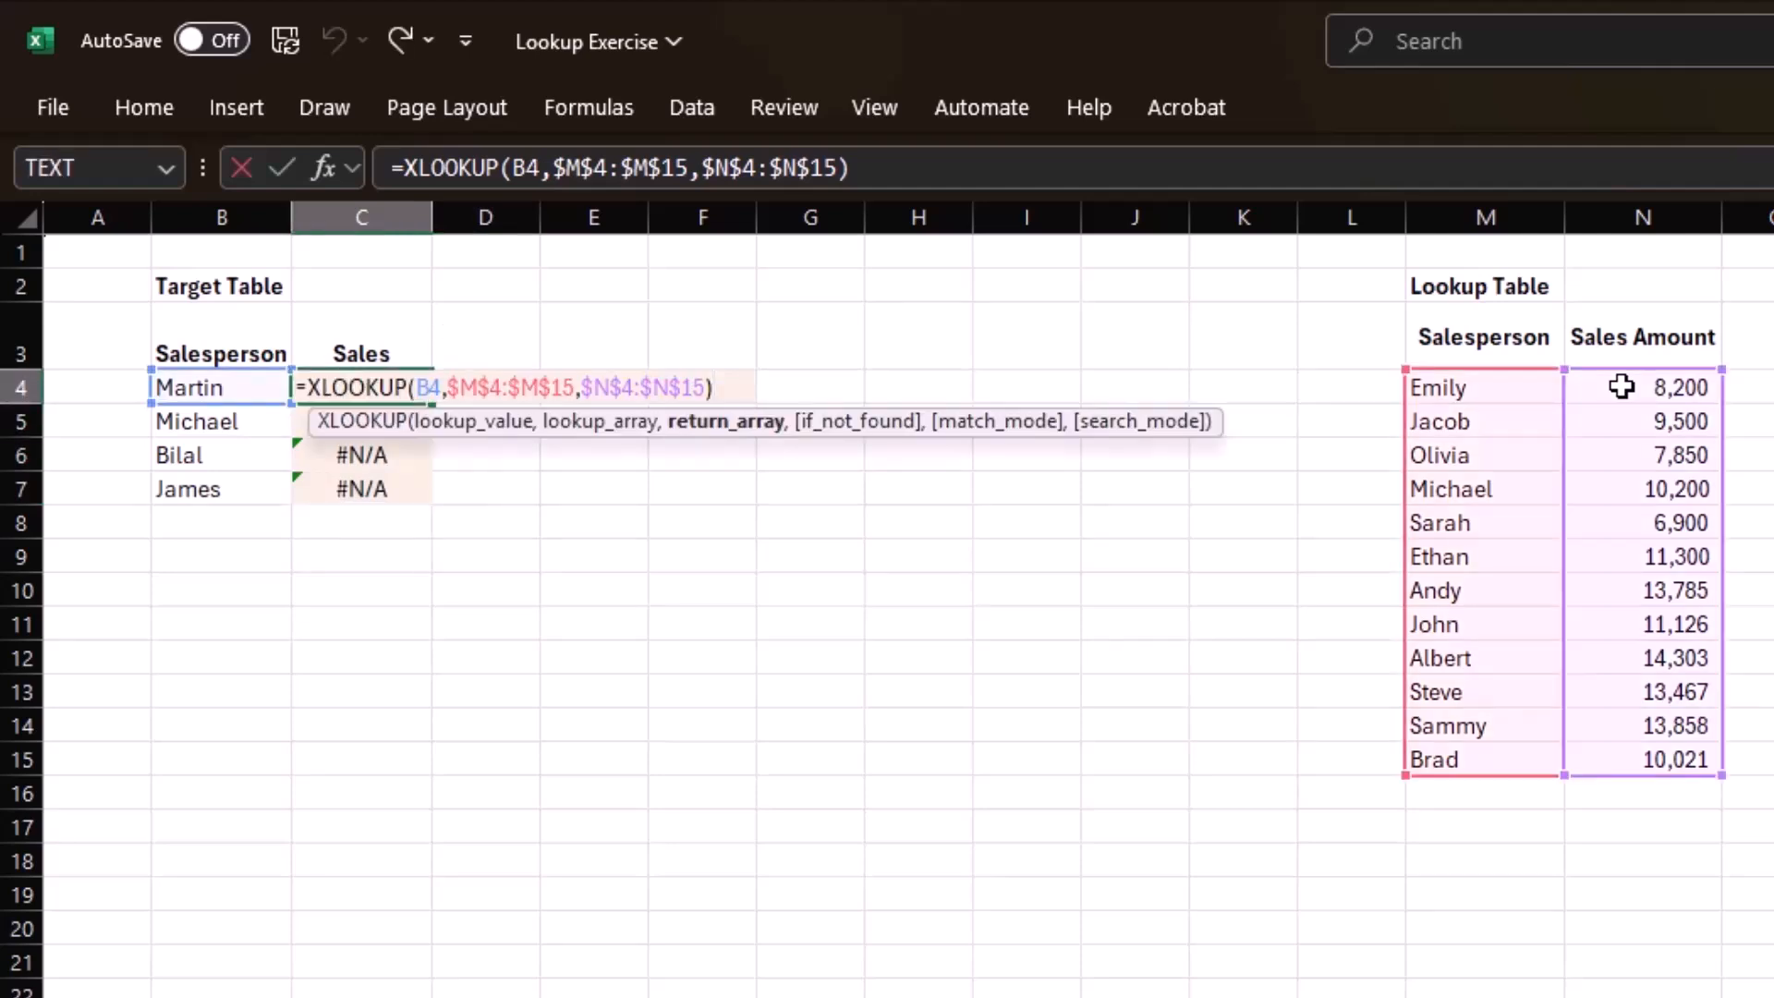
{"action": "type", "text": ","}
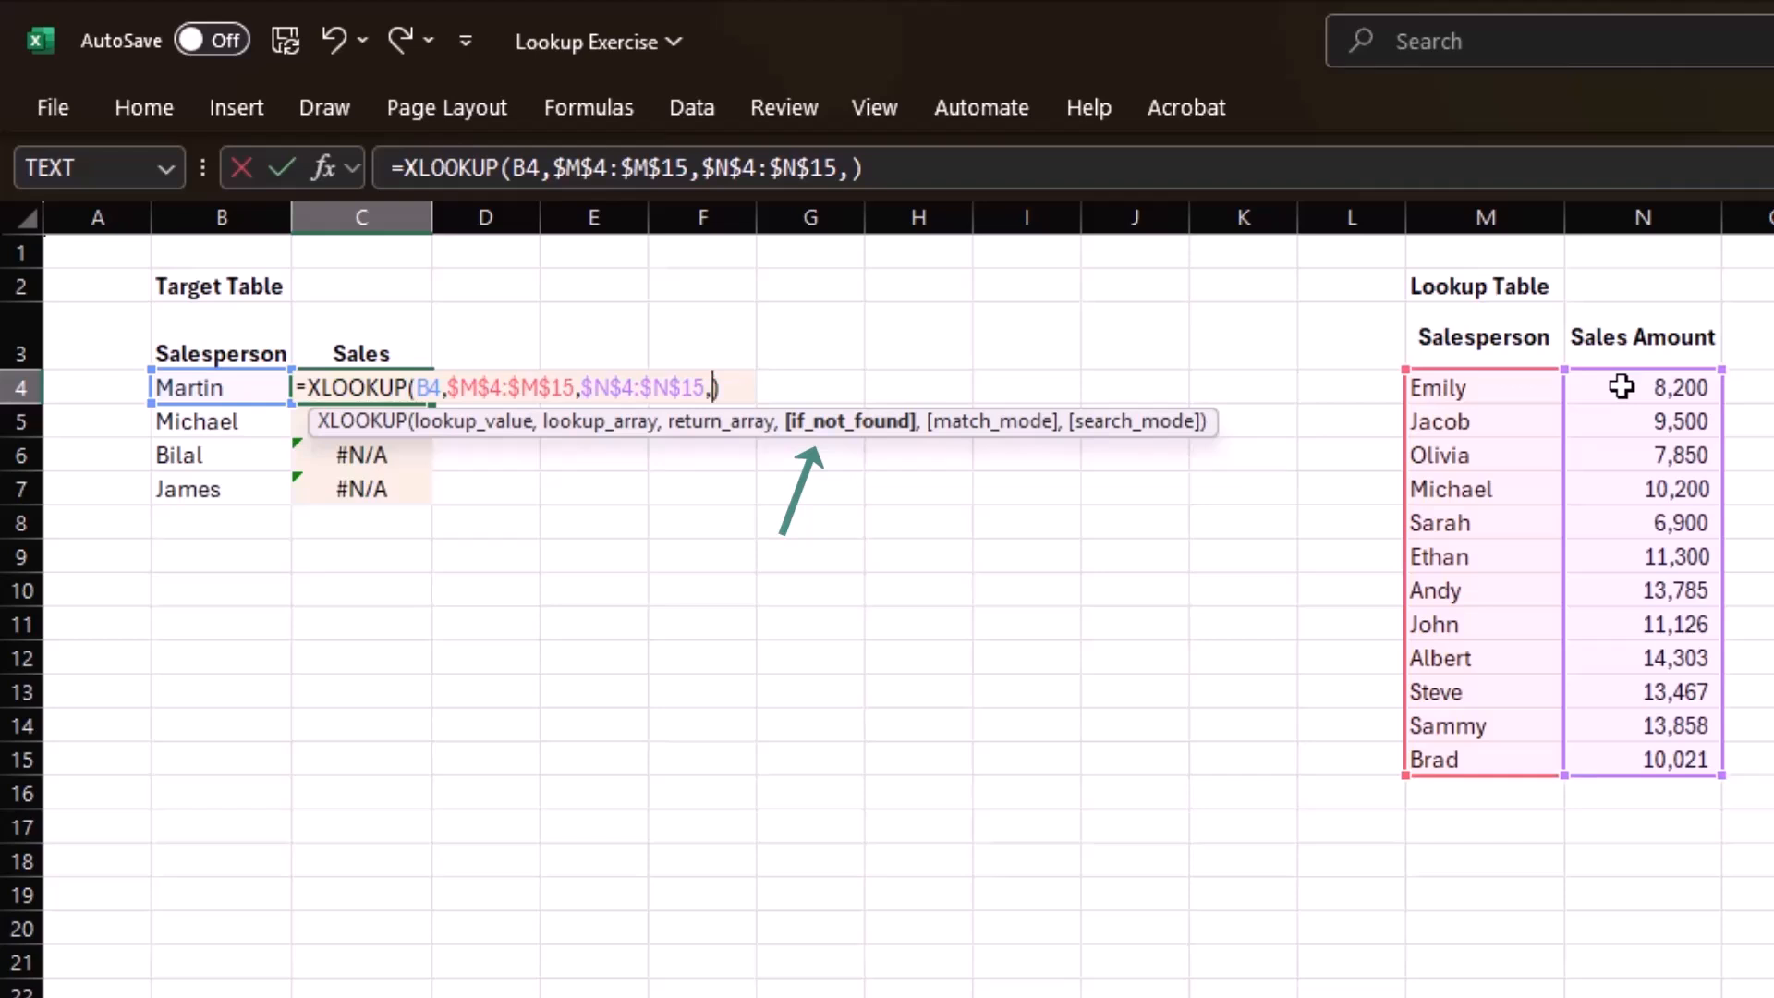
{"action": "type", "text": "\"Not "}
{"action": "type", "text": "found\""}
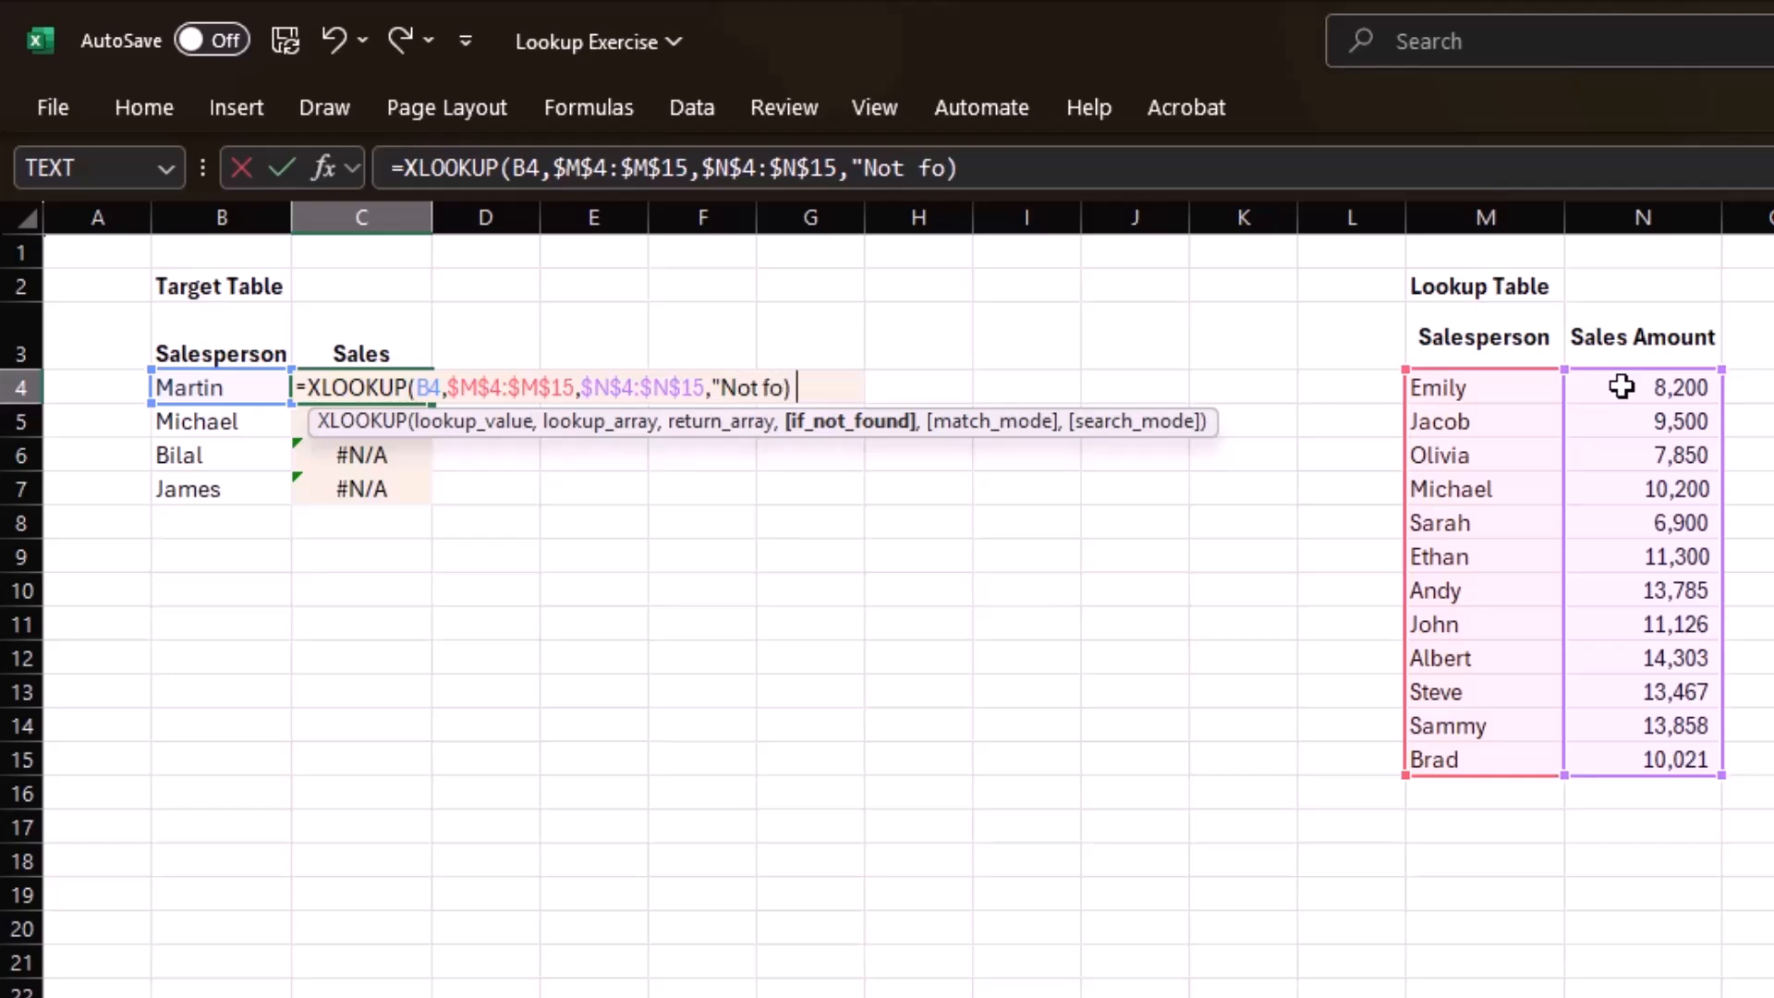
{"action": "key", "text": "Return"}
{"action": "key", "text": "Up"}
{"action": "key", "text": "ctrl+shift+Down"}
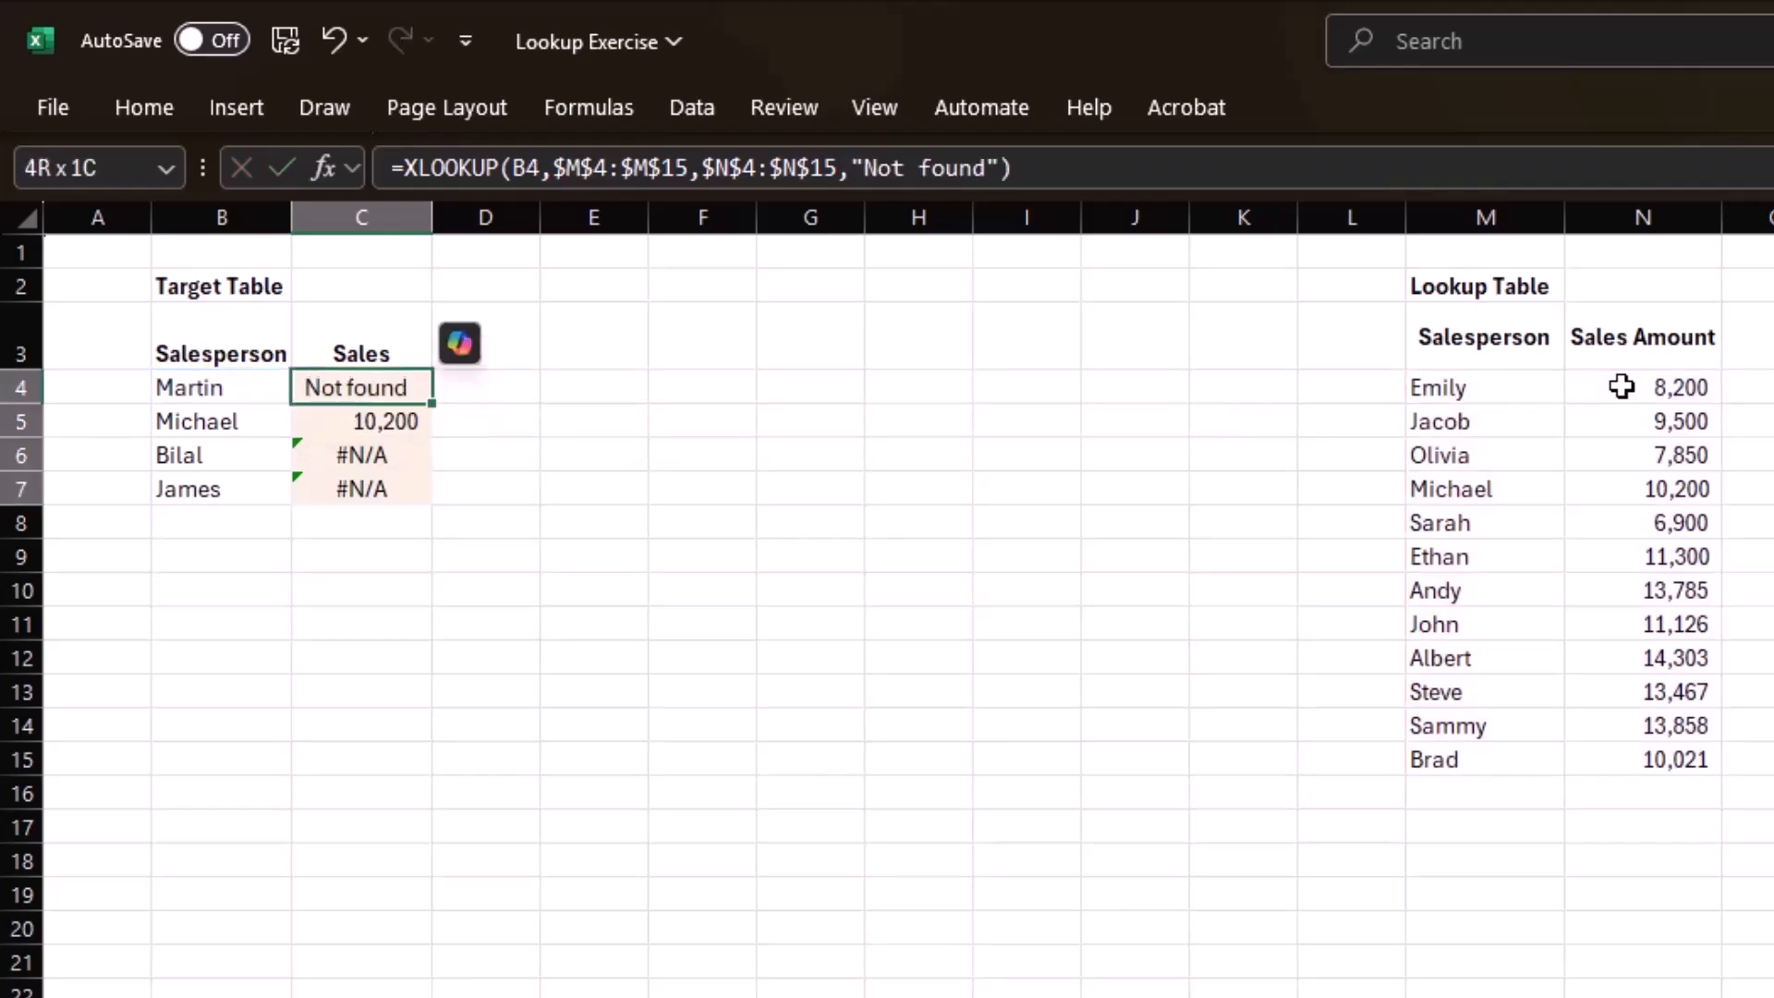
{"action": "key", "text": "ctrl+d"}
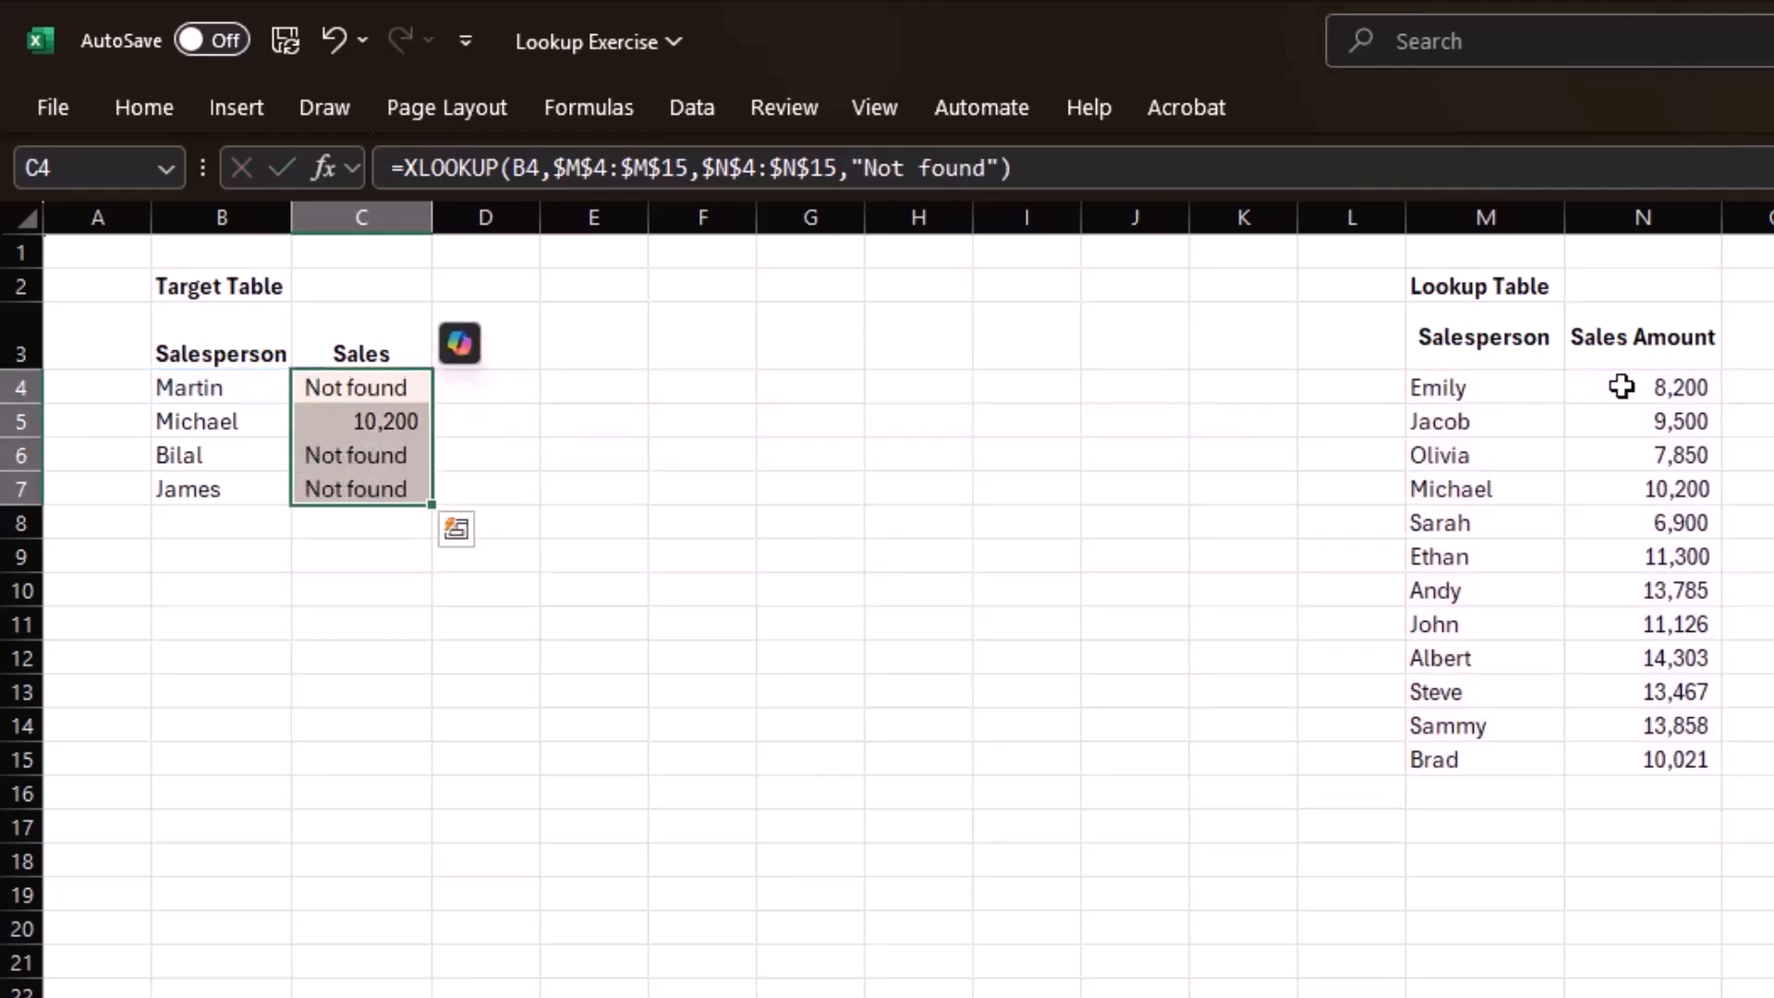
Switch to the Module2_TextFunctions_Exercises workbook and calculate the first employee code's length in D4 with =LEN(B4).
{"action": "key", "text": "alt+Tab"}
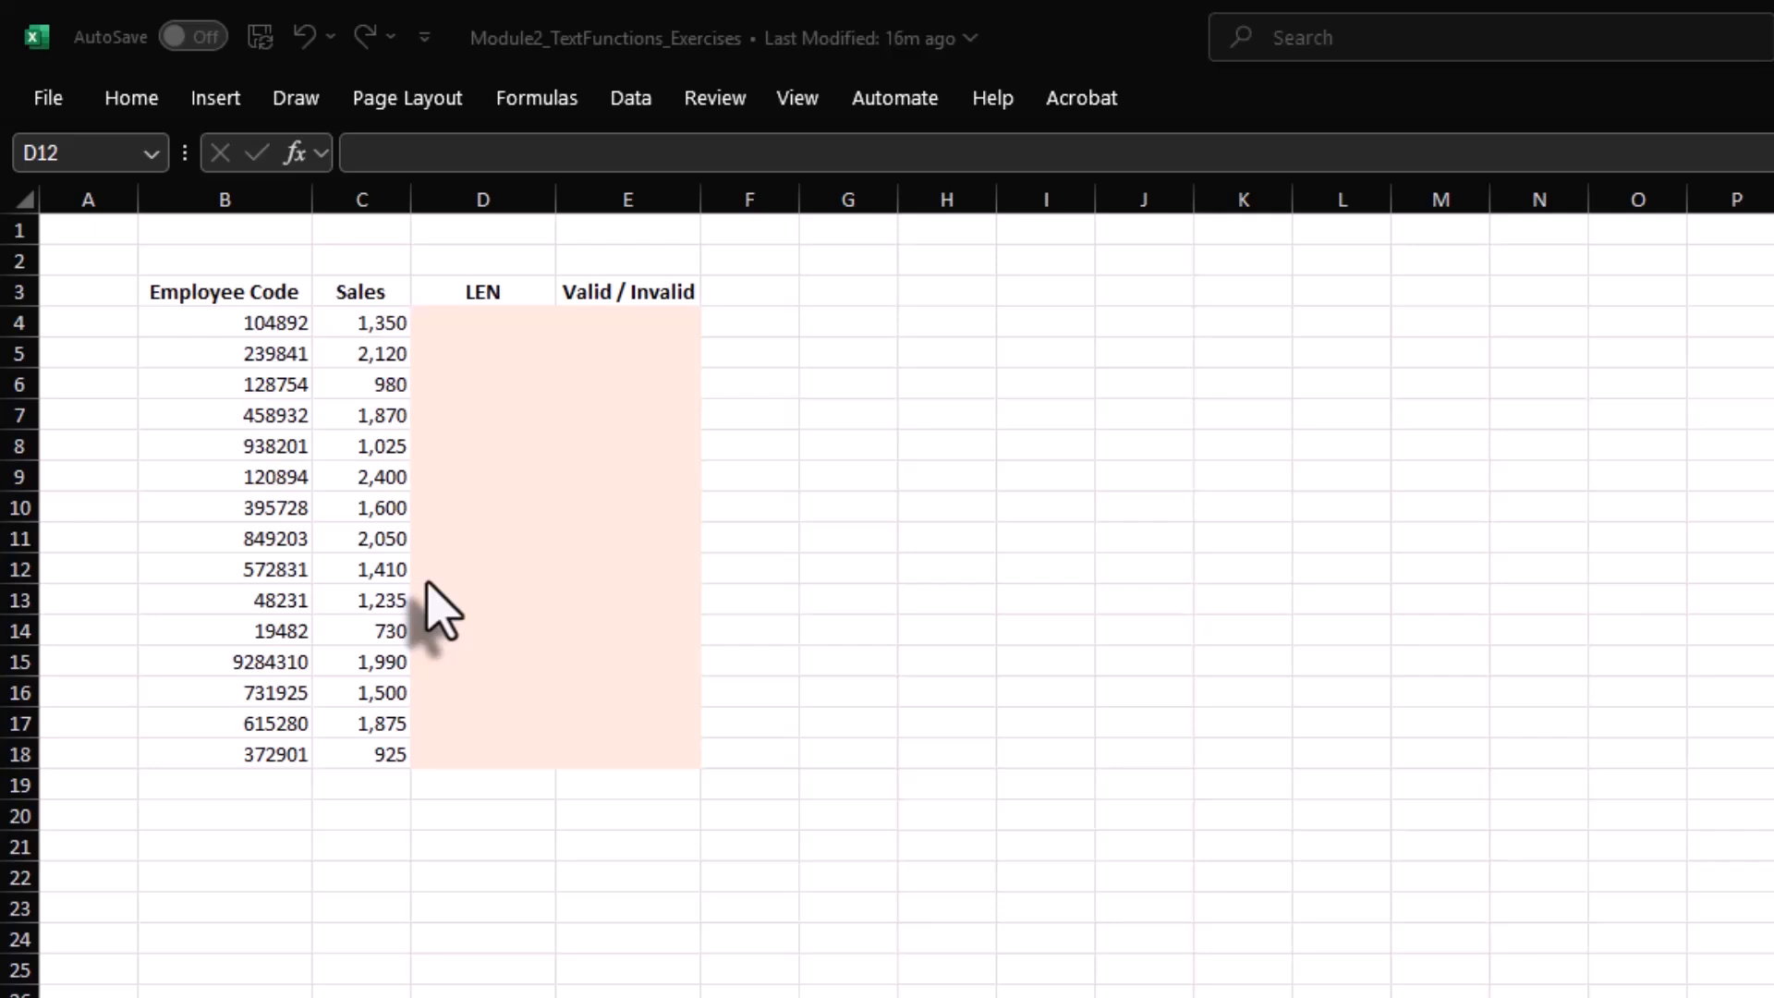
{"action": "left_click", "coordinate": [520, 321]}
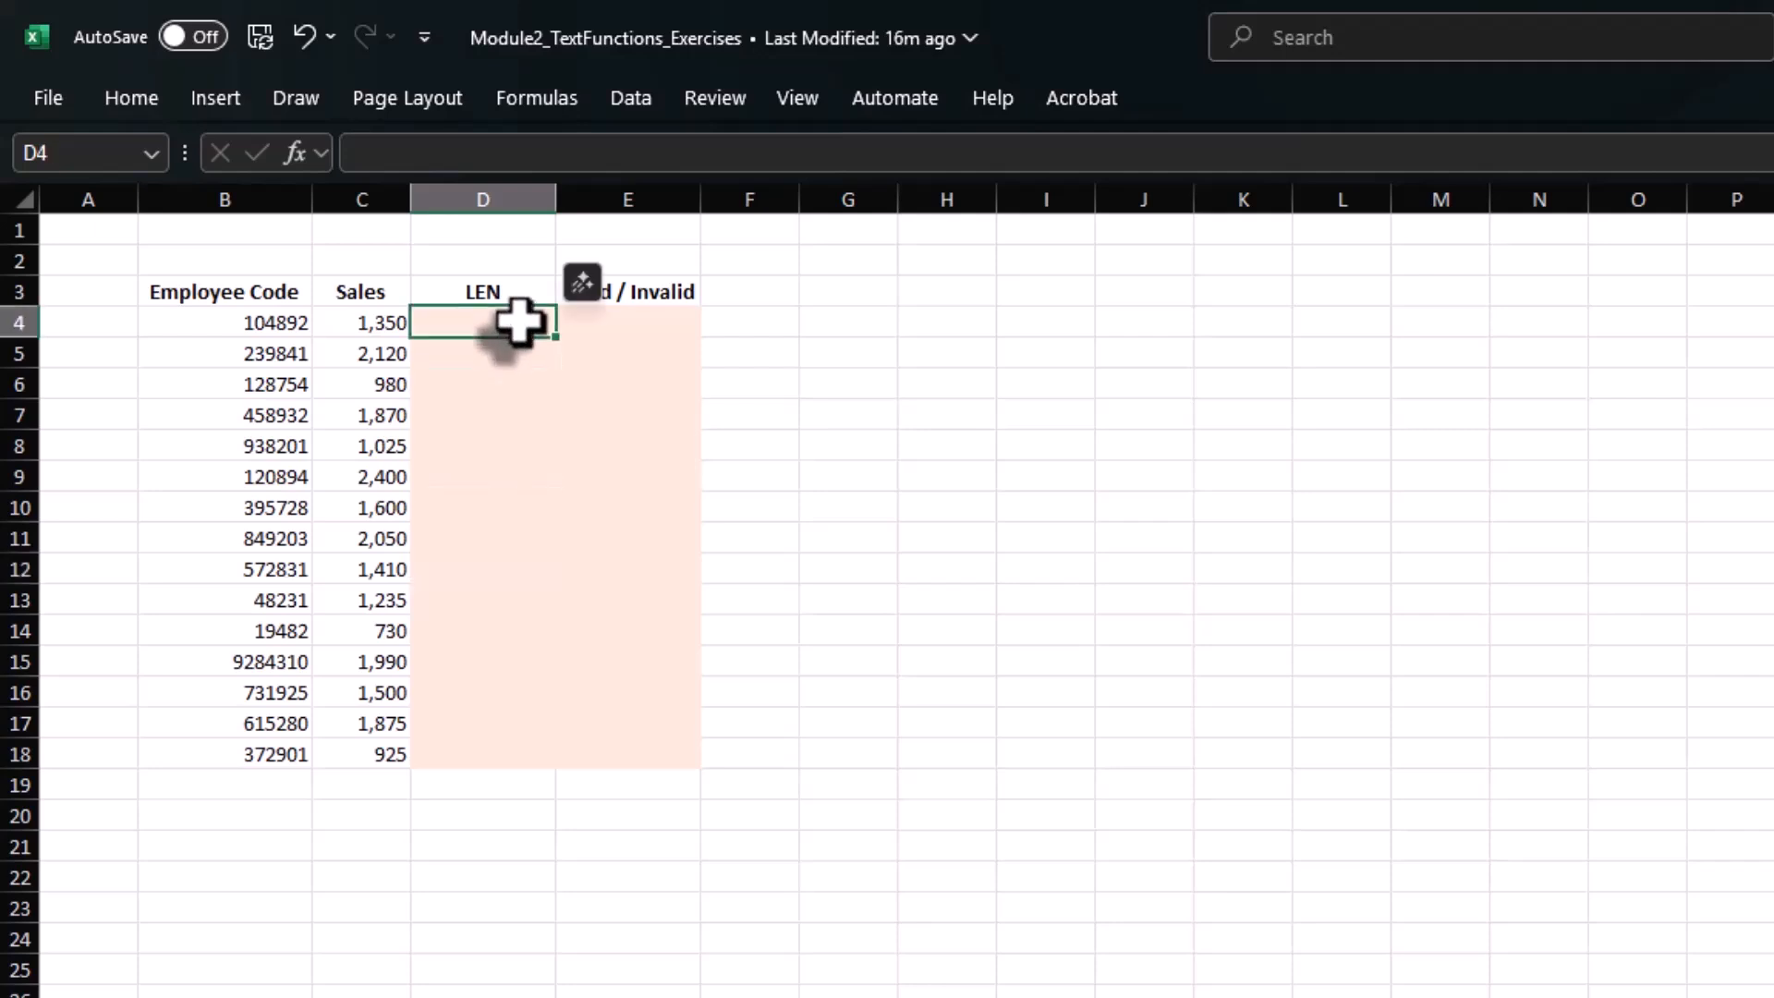
{"action": "type", "text": "=len"}
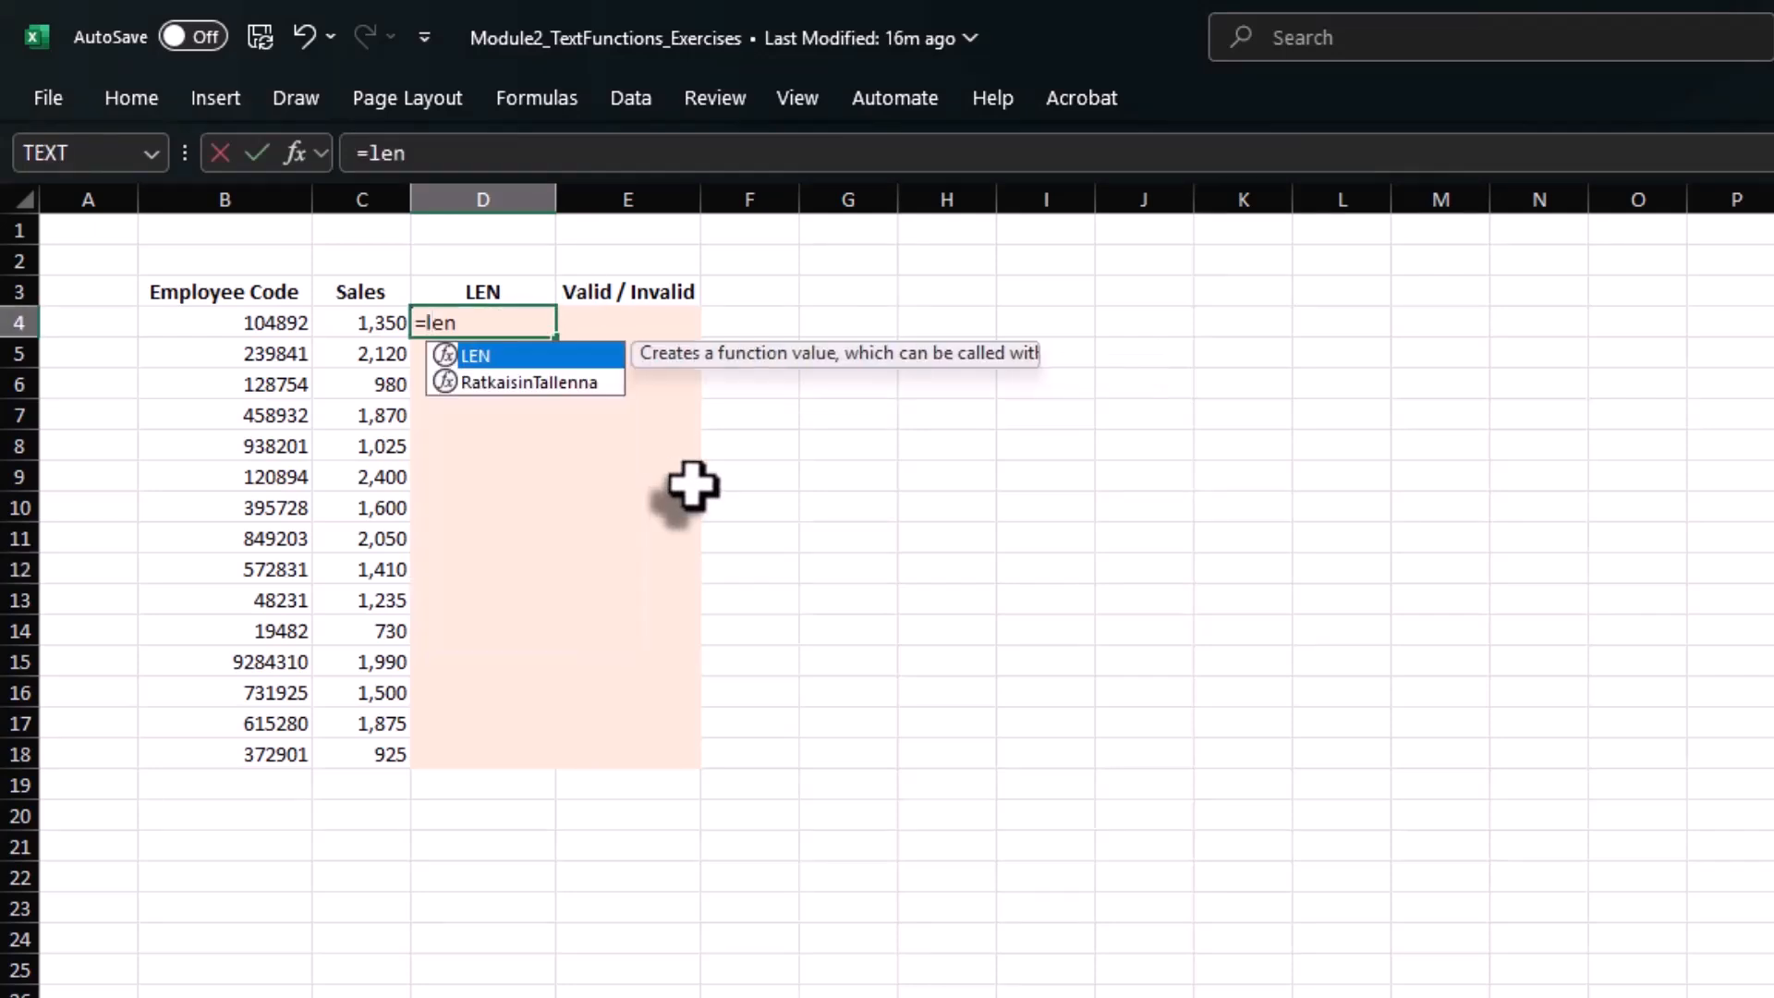
{"action": "key", "text": "Tab"}
{"action": "key", "text": "Left"}
{"action": "key", "text": "Left"}
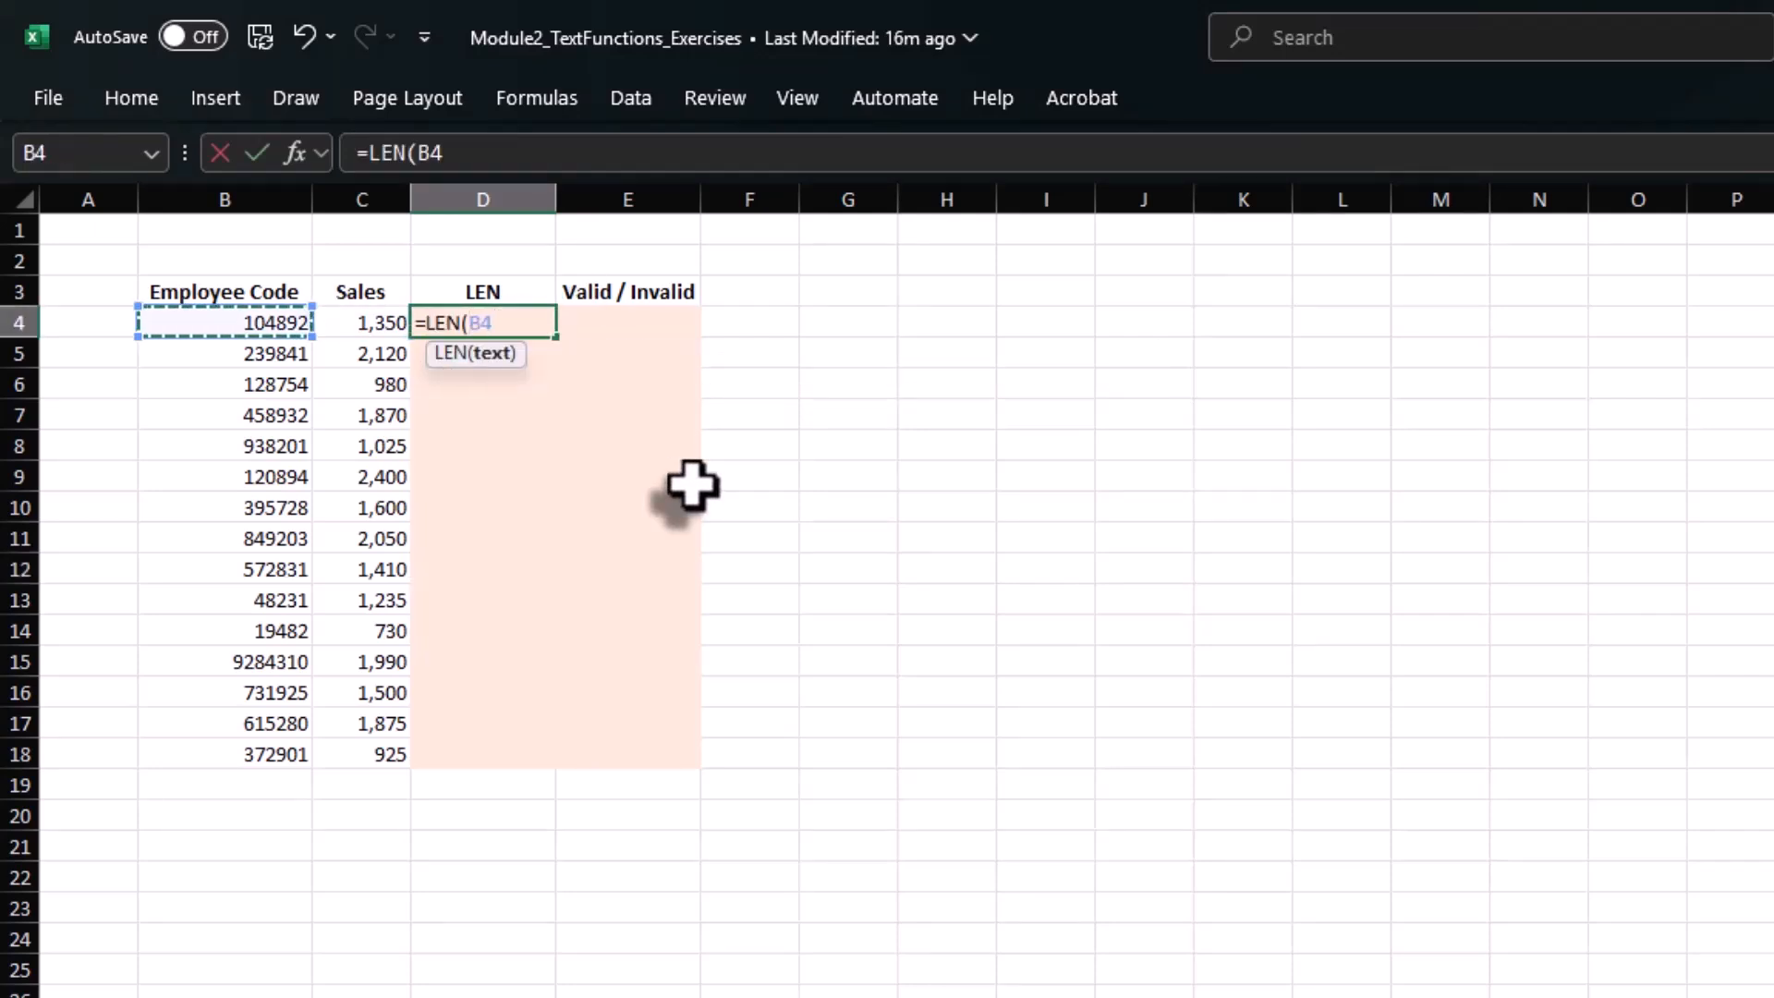
{"action": "type", "text": ")"}
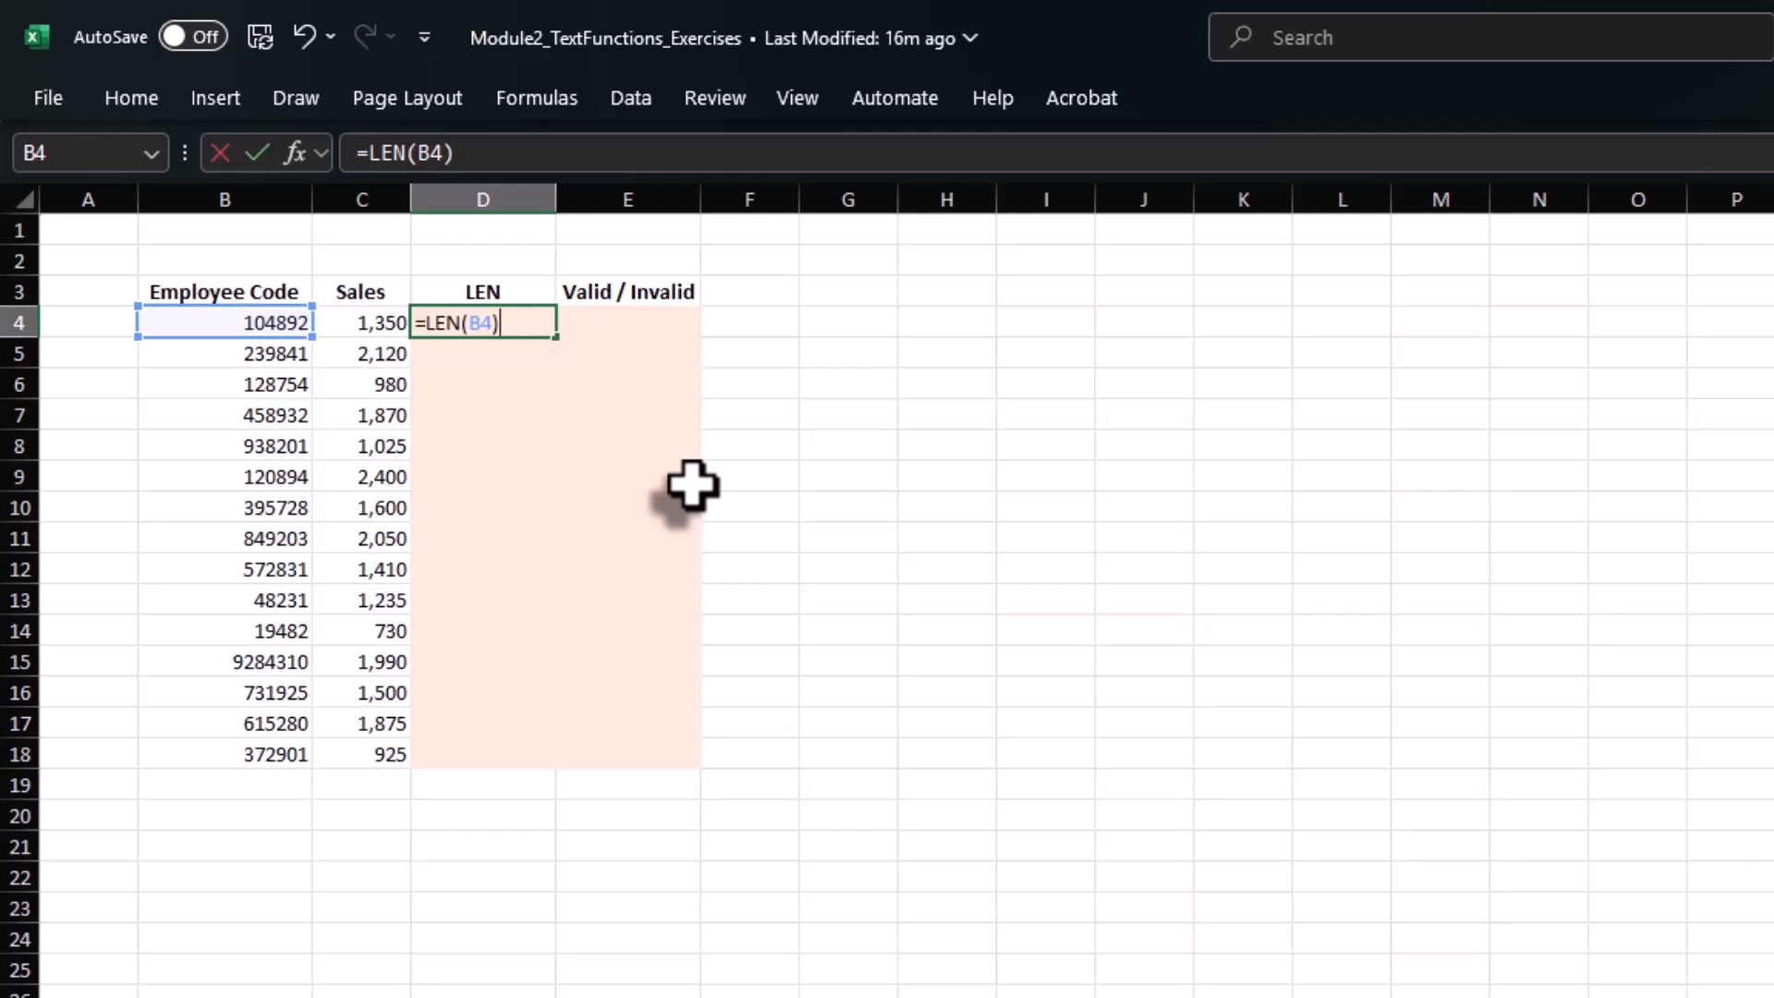
{"action": "key", "text": "Return"}
Copy the LEN formula from D4 down the LEN column to D18.
{"action": "key", "text": "Up"}
{"action": "key", "text": "ctrl+c"}
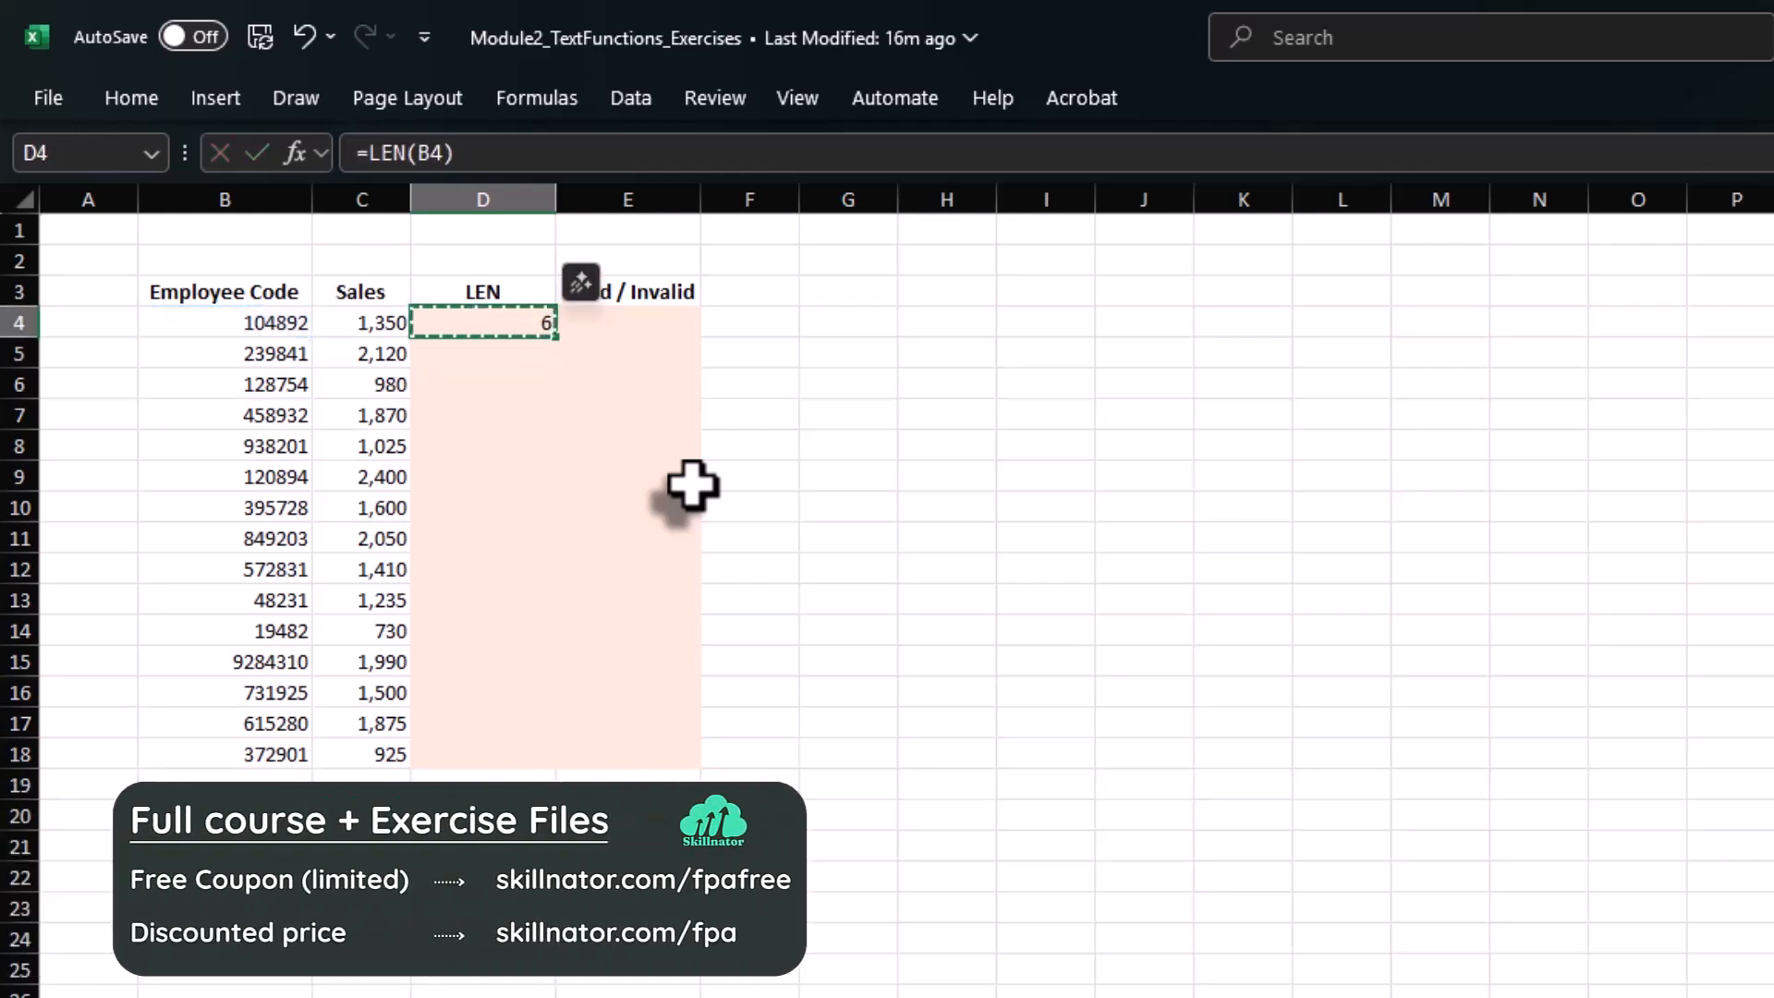
{"action": "key", "text": "Left"}
{"action": "key", "text": "ctrl+Down"}
{"action": "key", "text": "Right"}
{"action": "key", "text": "ctrl+shift+Up"}
{"action": "key", "text": "ctrl+v"}
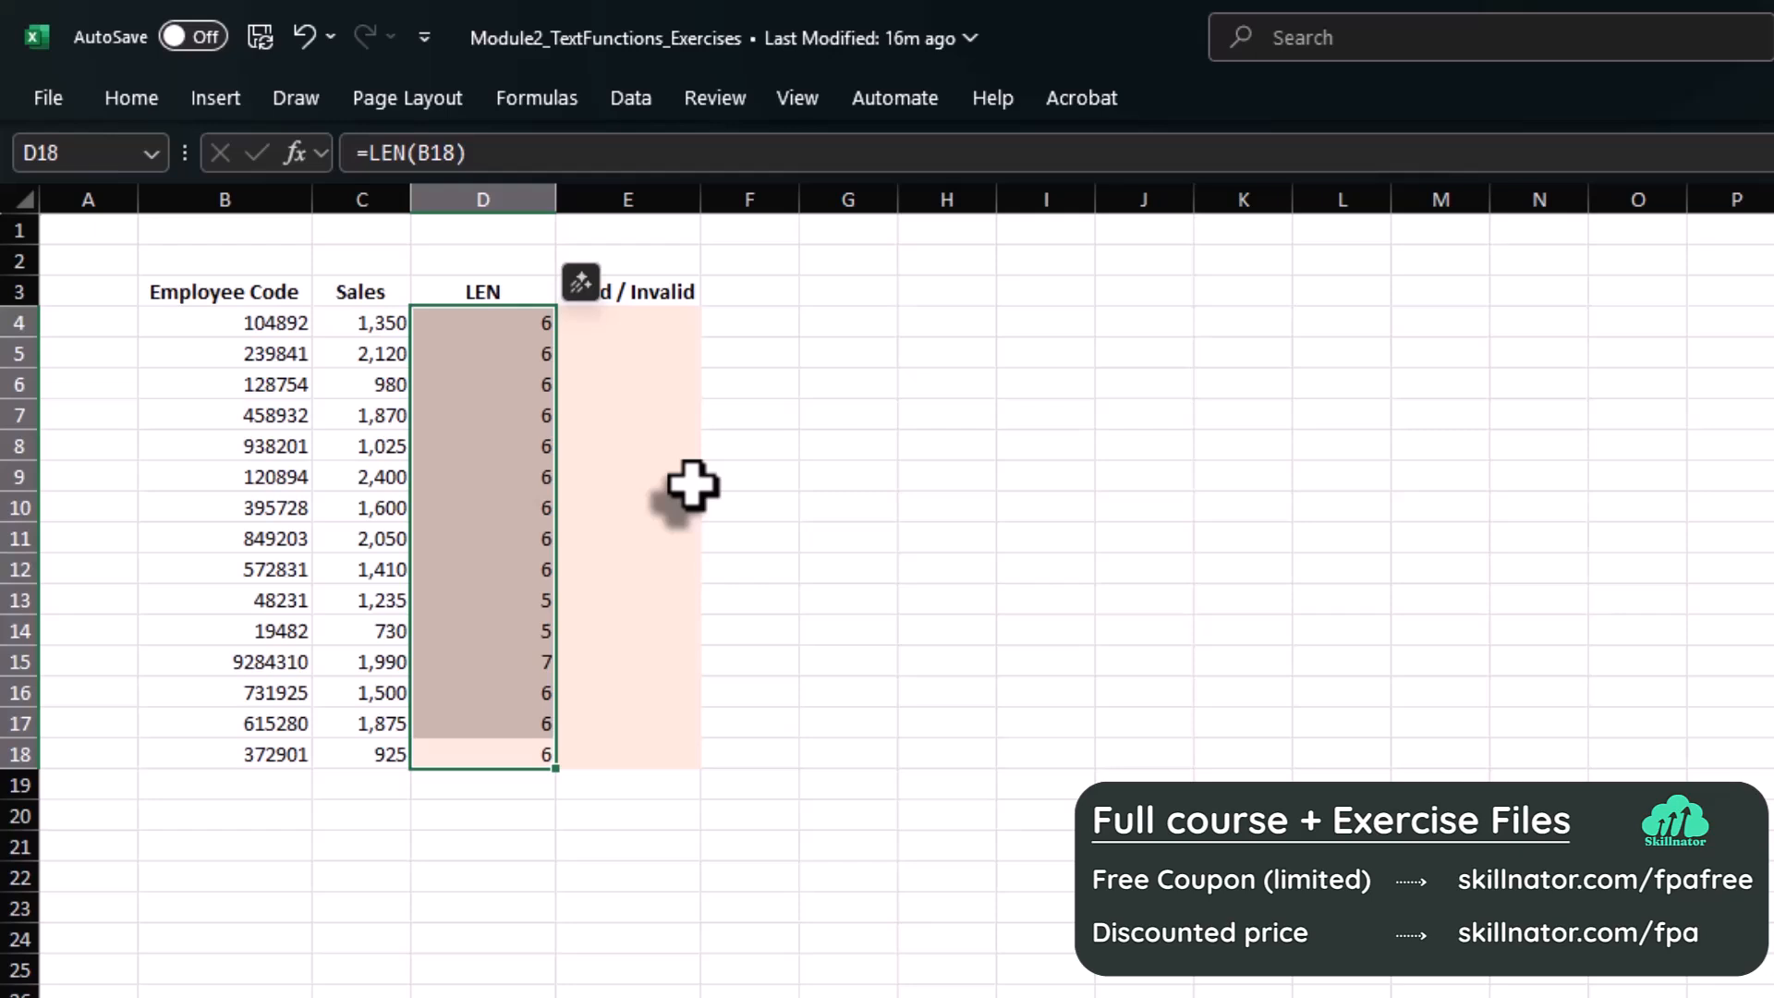
Enter =IF(D4=6,"Valid","Invalid") in E4 to check the first employee code's length.
{"action": "left_click", "coordinate": [639, 326]}
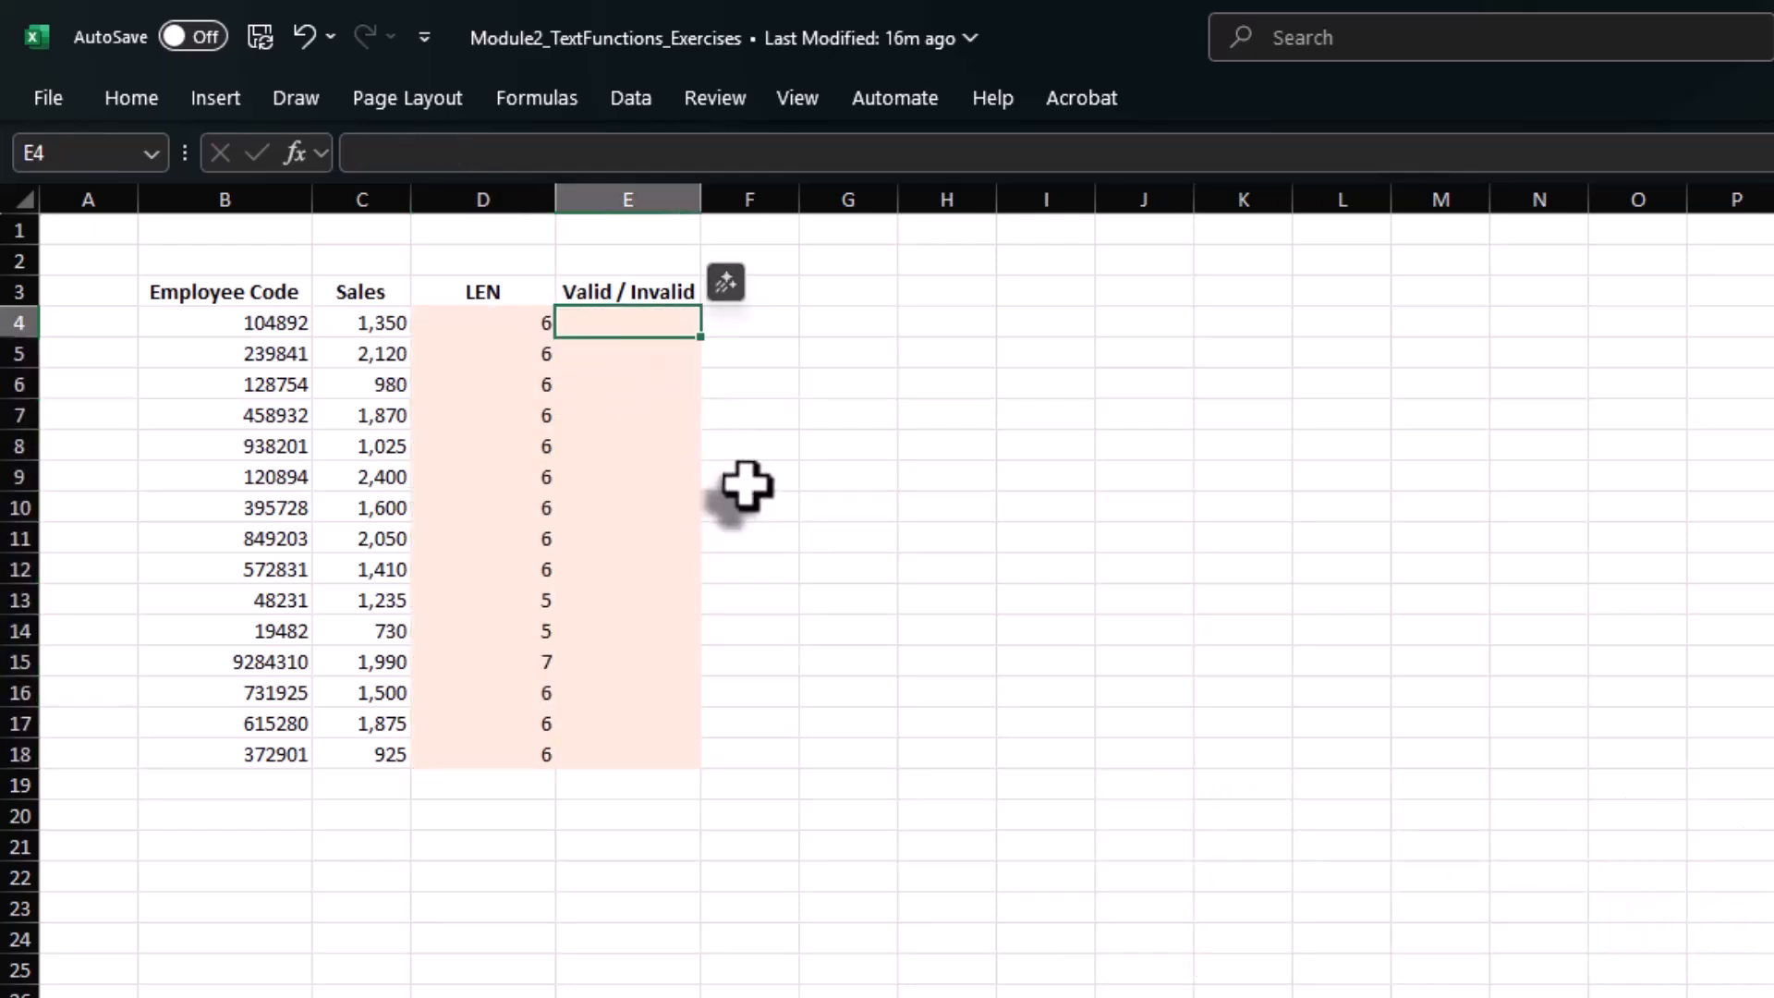
{"action": "type", "text": "=if"}
{"action": "key", "text": "Tab"}
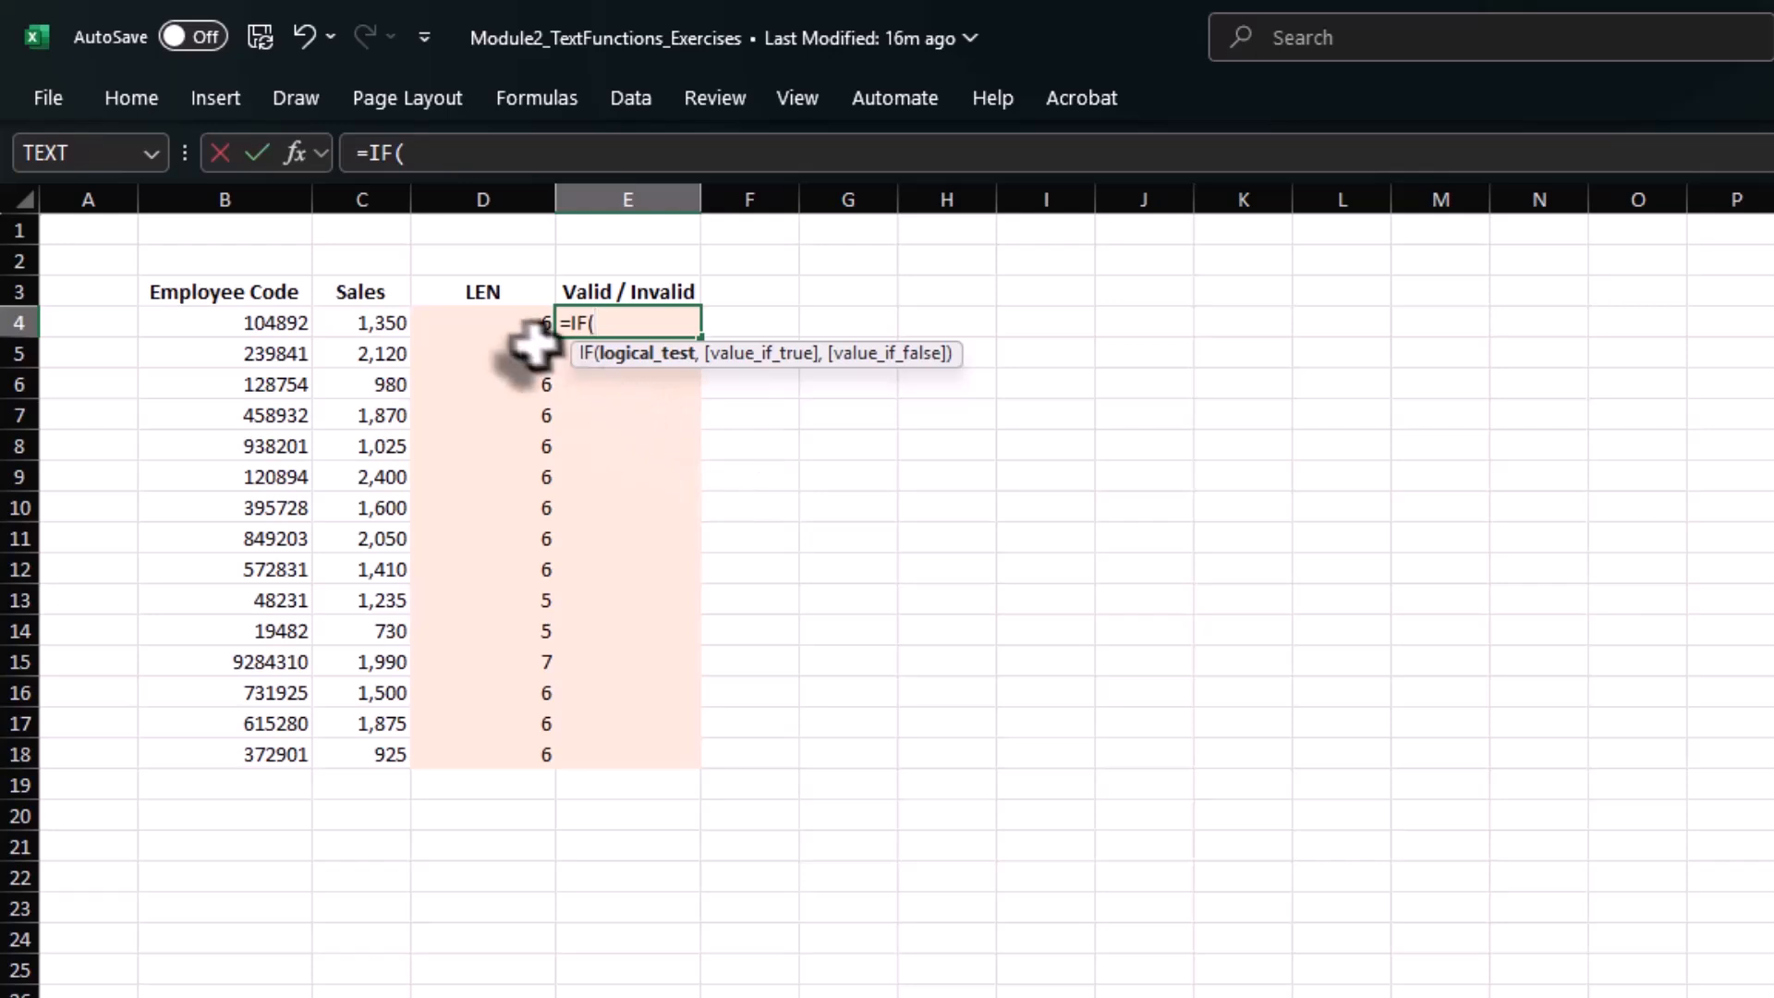
{"action": "left_click", "coordinate": [511, 322]}
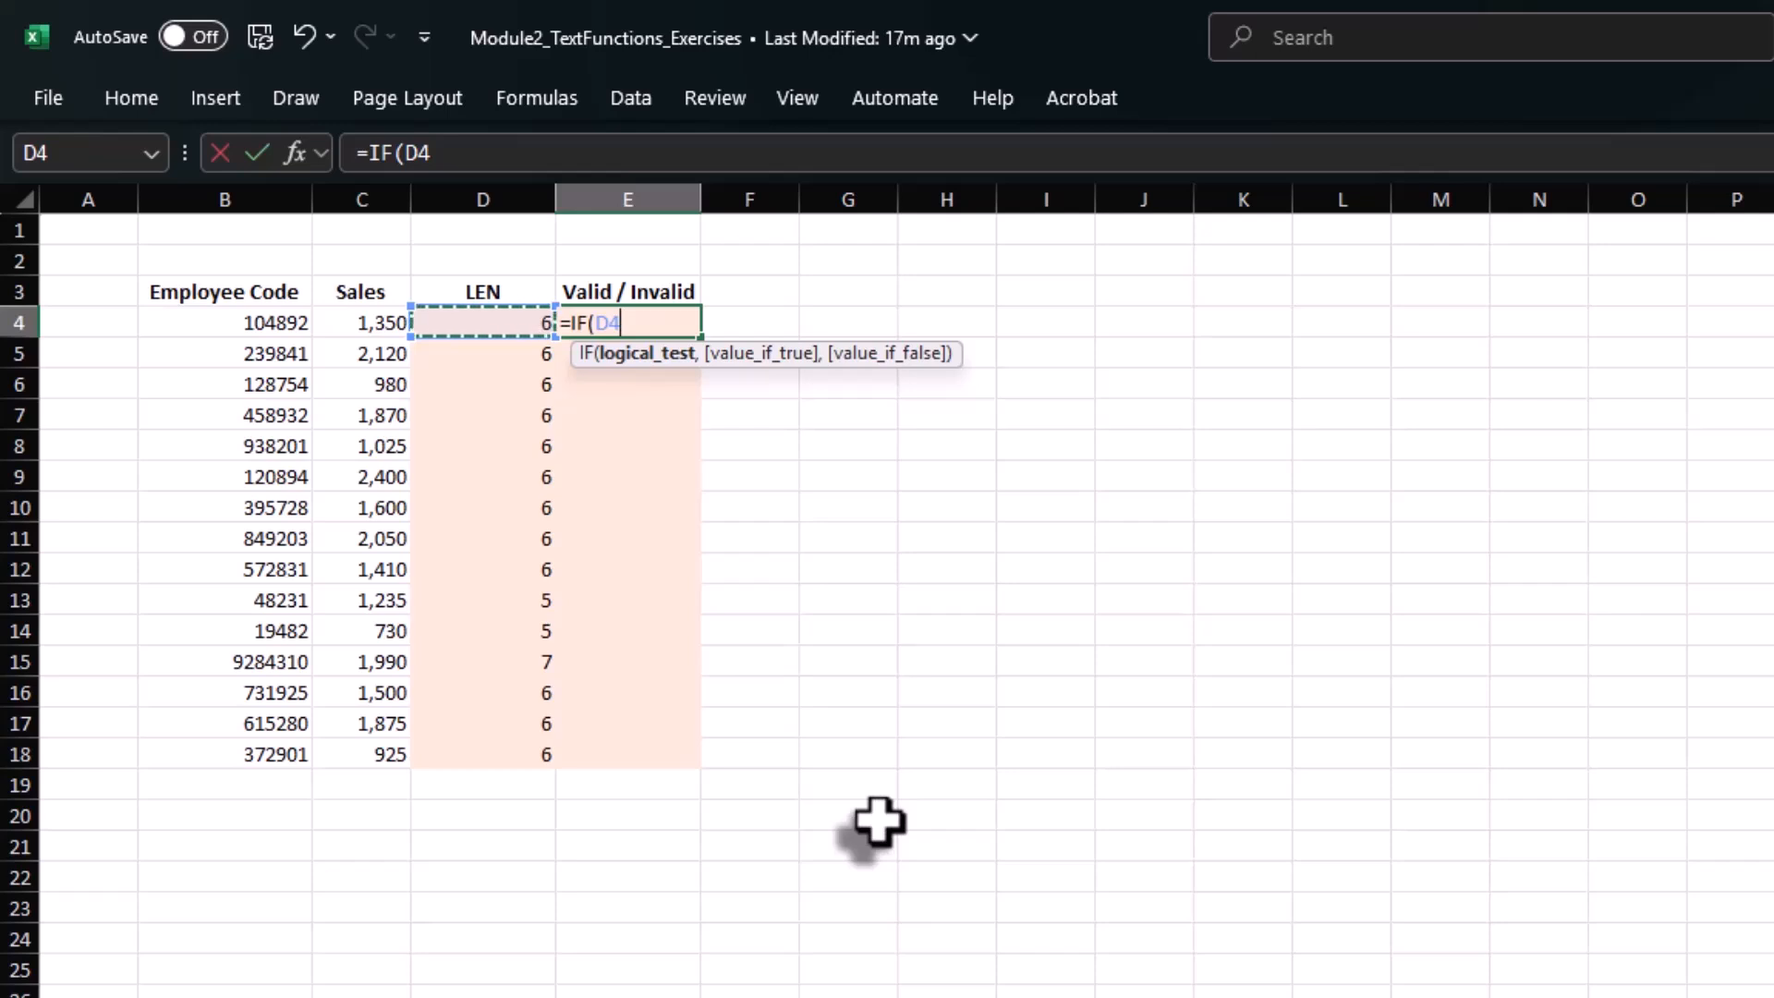
{"action": "type", "text": "=6,"}
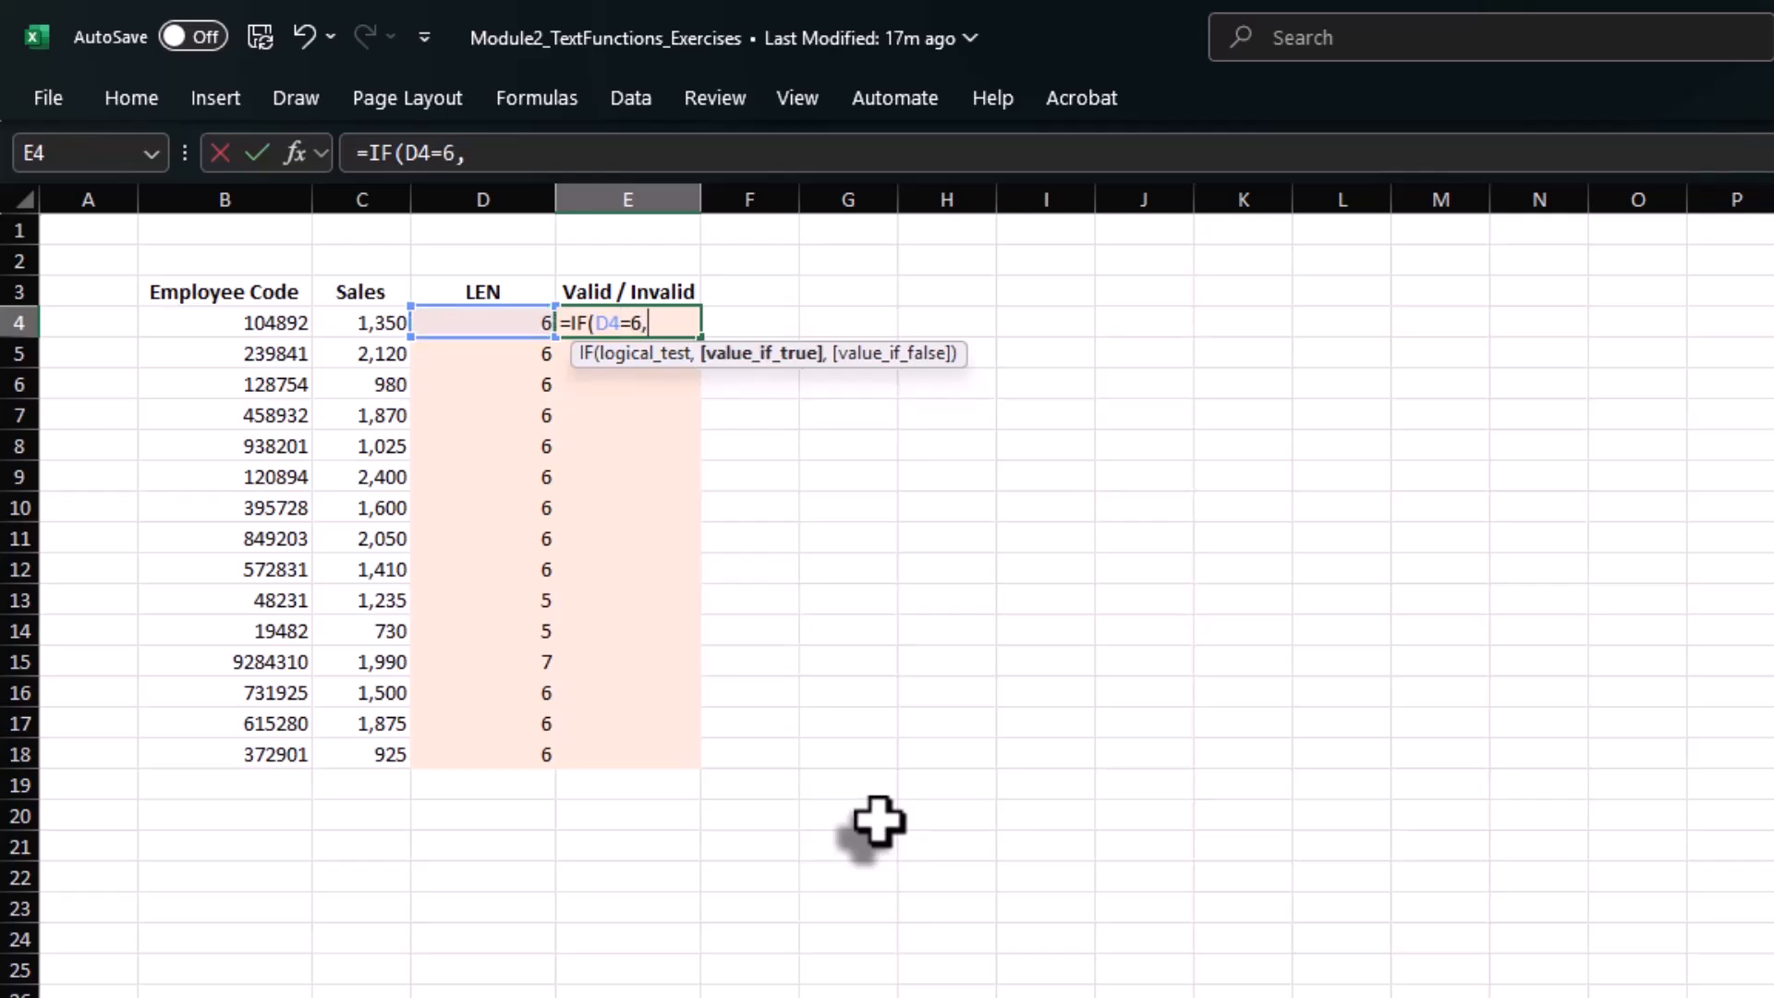
{"action": "type", "text": "\"Valid"}
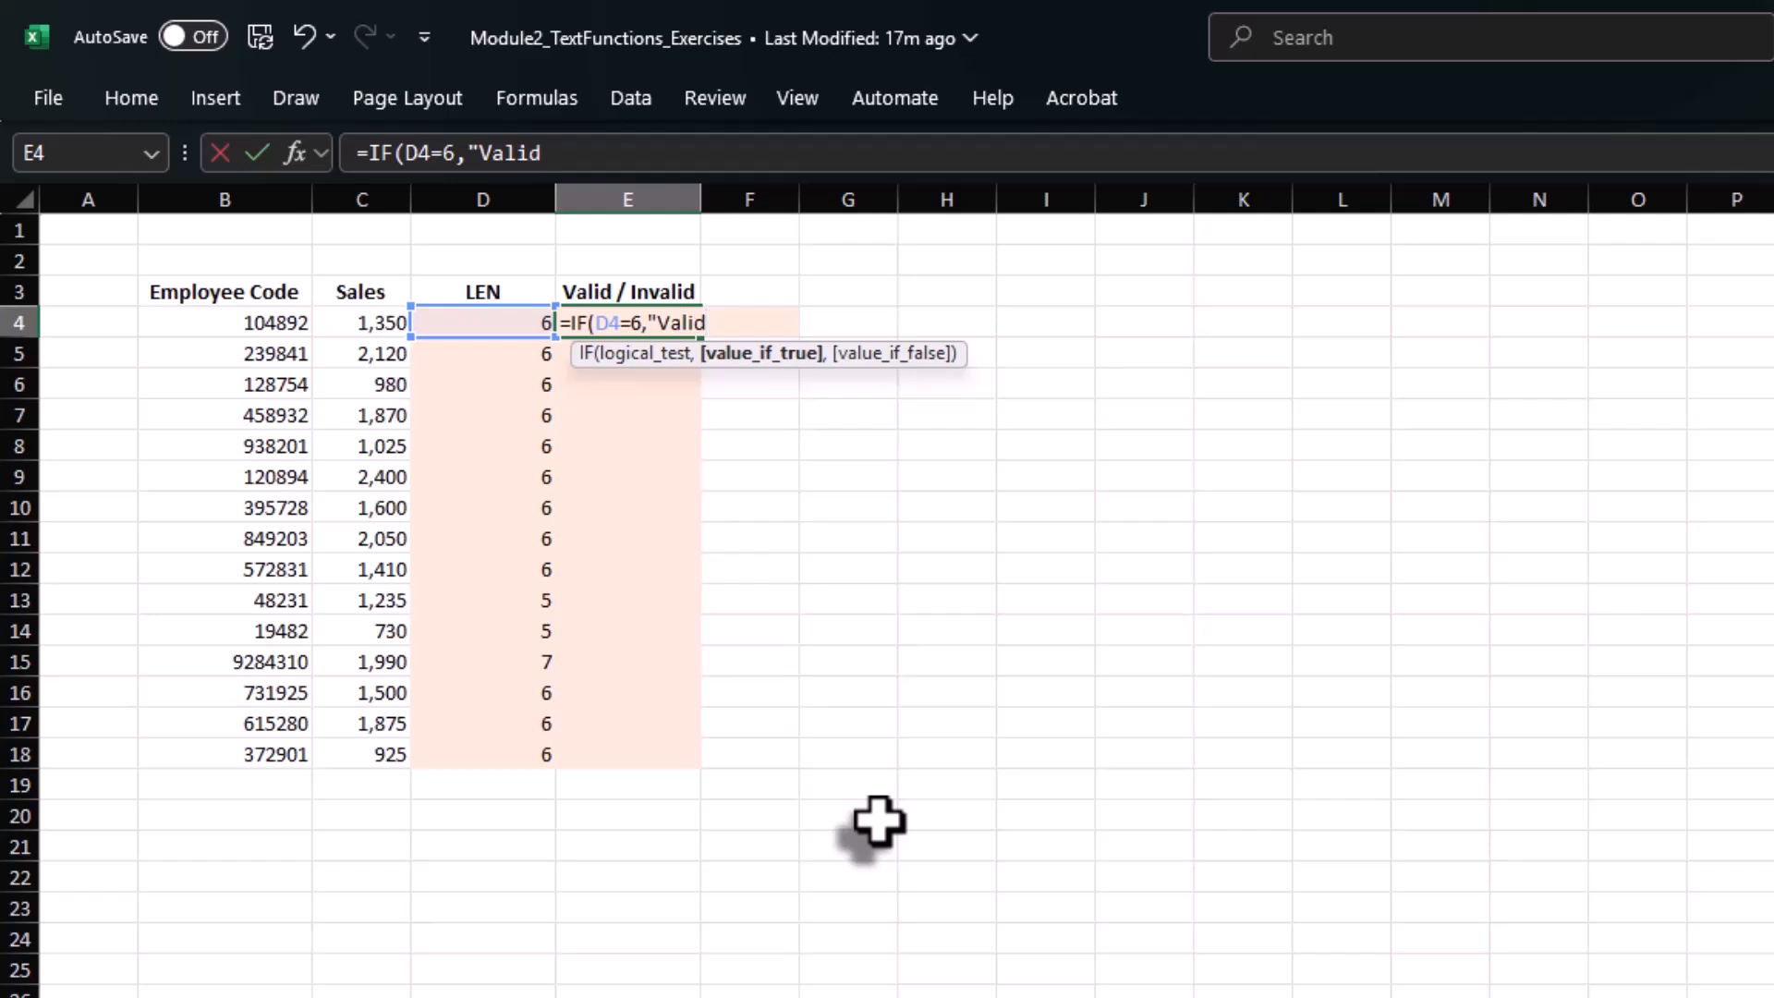
{"action": "type", "text": "\","}
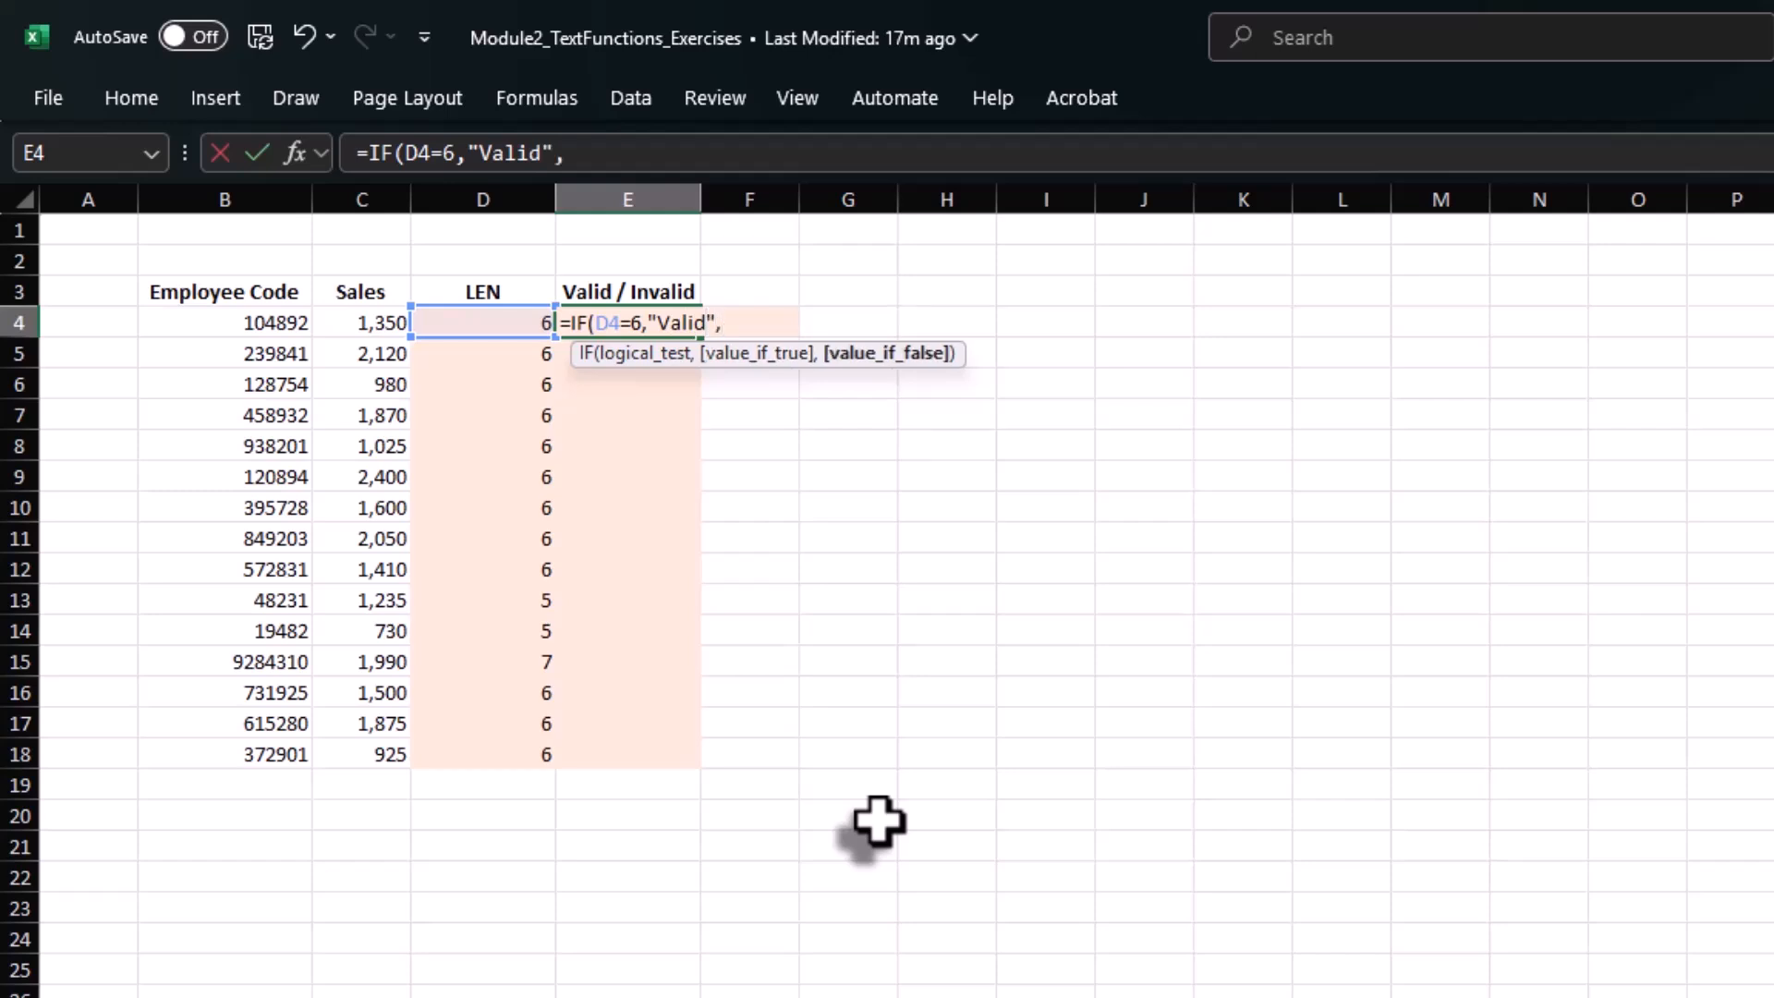
{"action": "type", "text": "\"Invalid\")"}
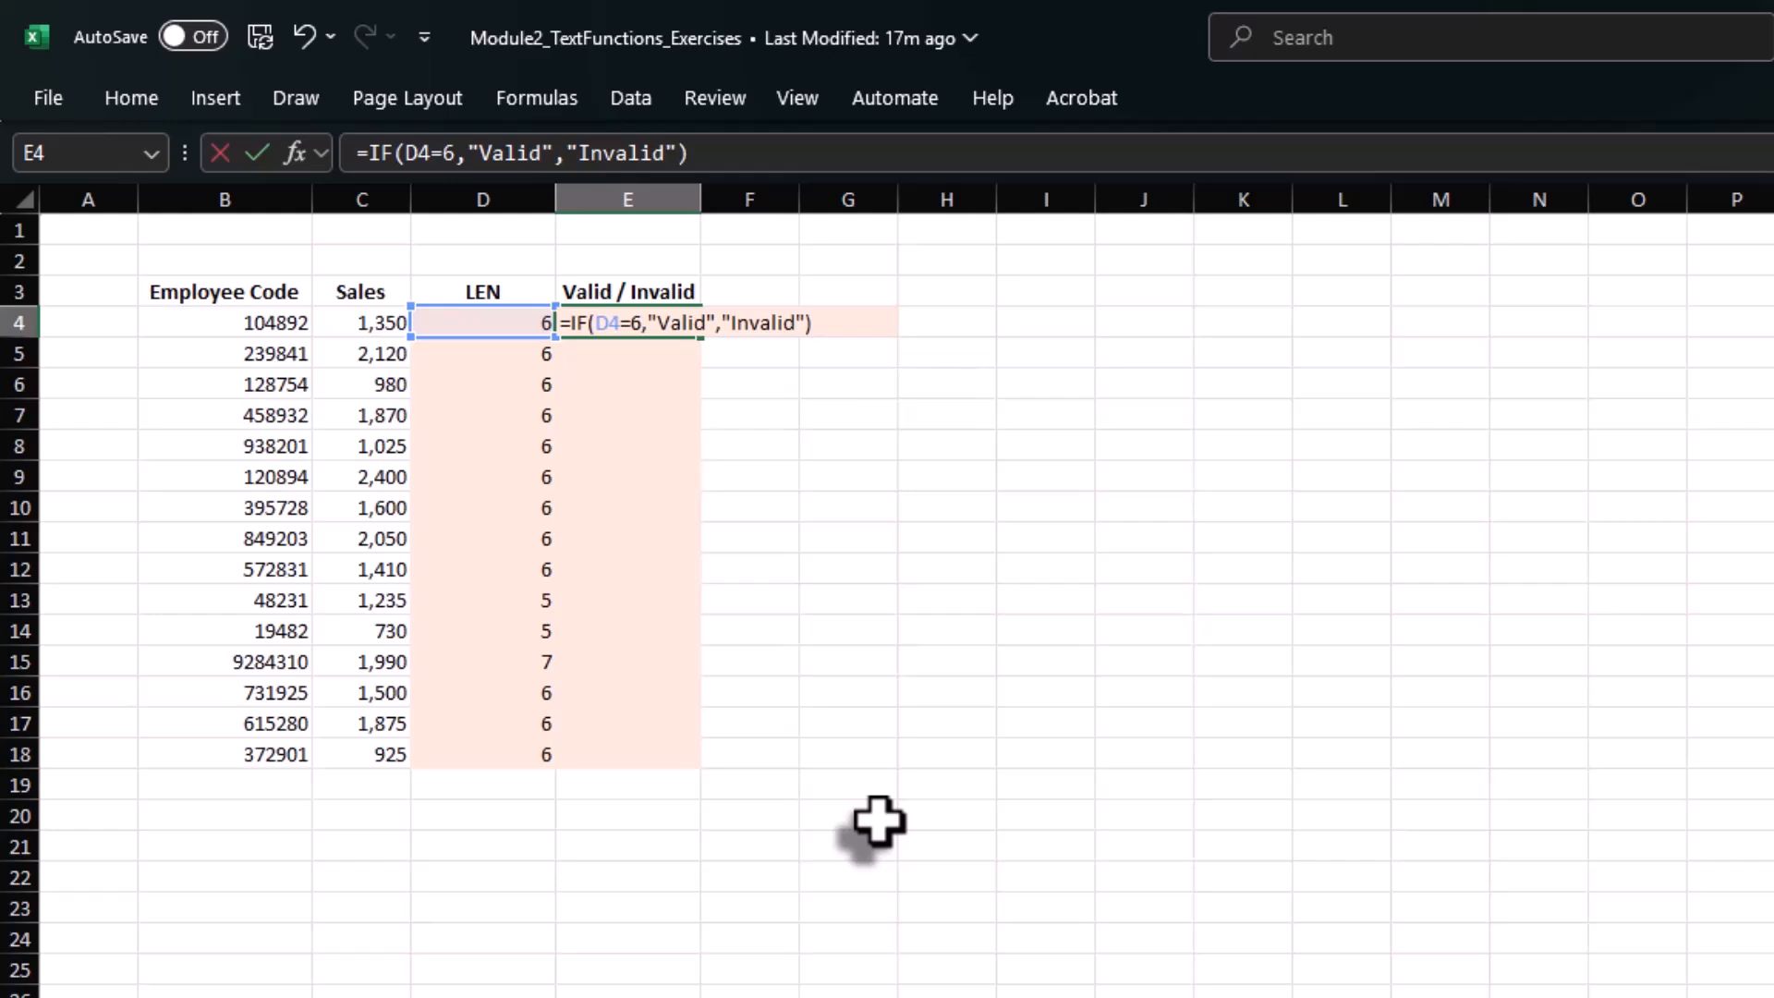
{"action": "key", "text": "Return"}
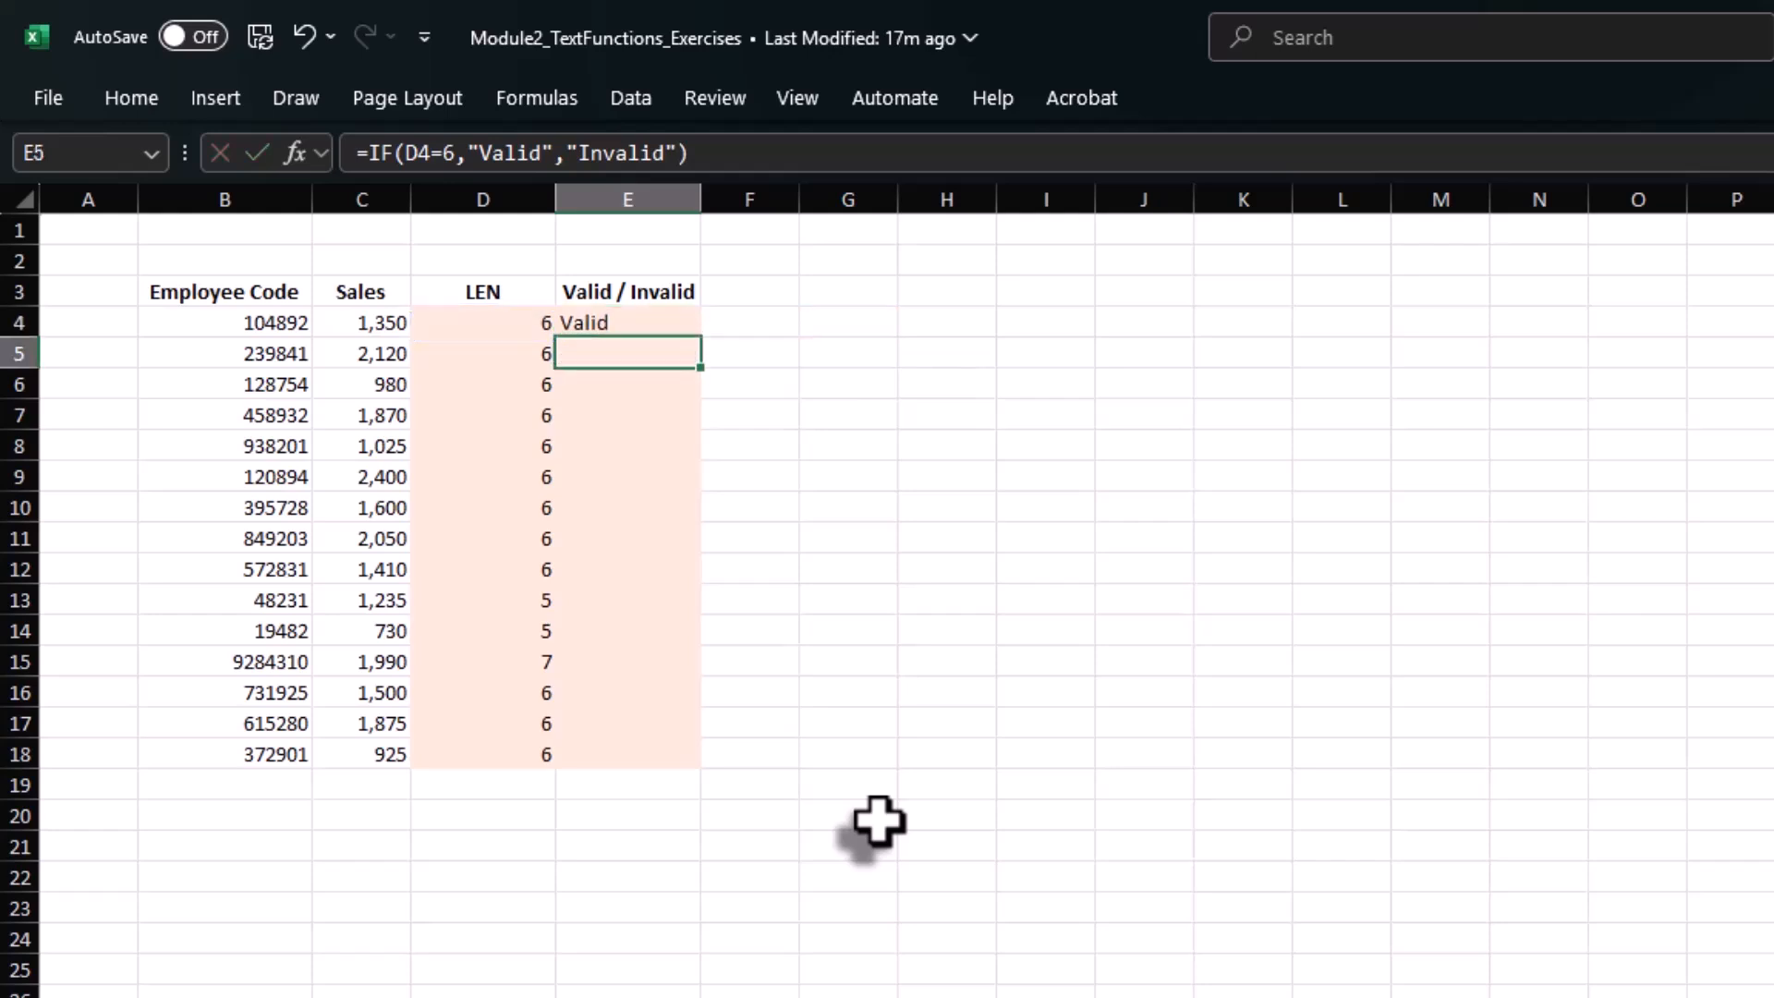
Copy the IF formula from E4 down the Valid / Invalid column to E18.
{"action": "key", "text": "Up"}
{"action": "key", "text": "ctrl+c"}
{"action": "key", "text": "Left"}
{"action": "key", "text": "ctrl+Down"}
{"action": "key", "text": "Right"}
{"action": "key", "text": "ctrl+shift+Up"}
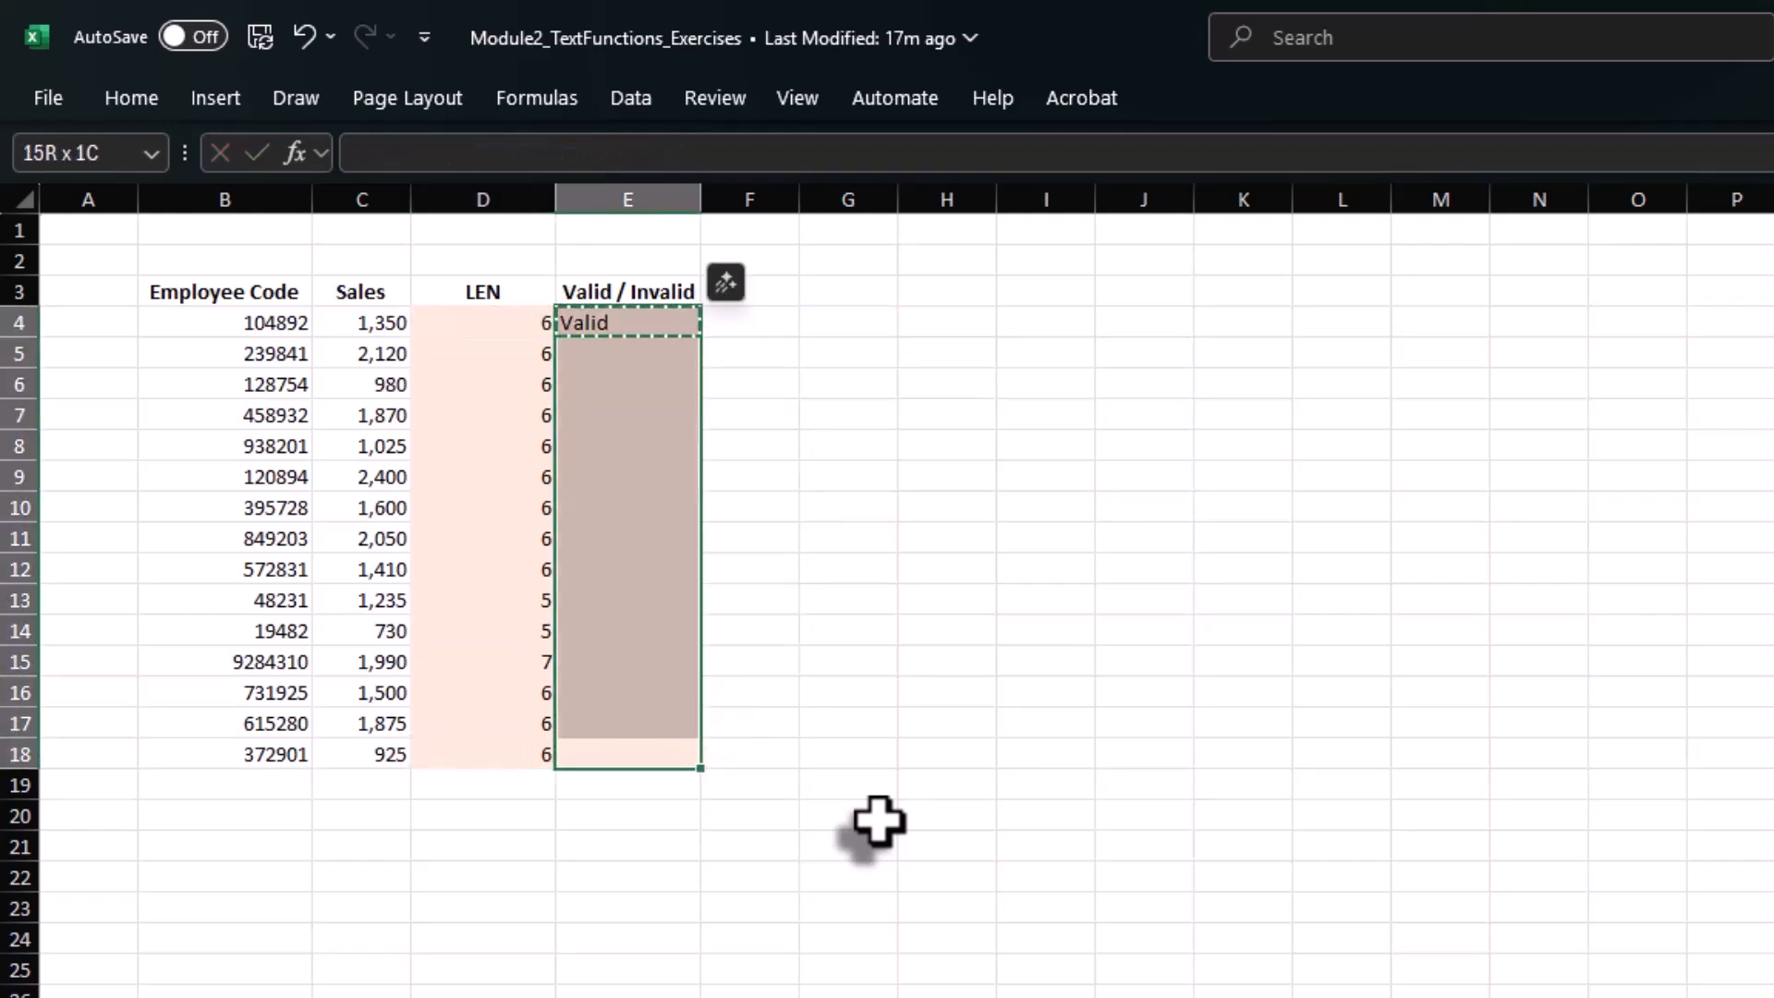
{"action": "key", "text": "ctrl+v"}
{"action": "key", "text": "Escape"}
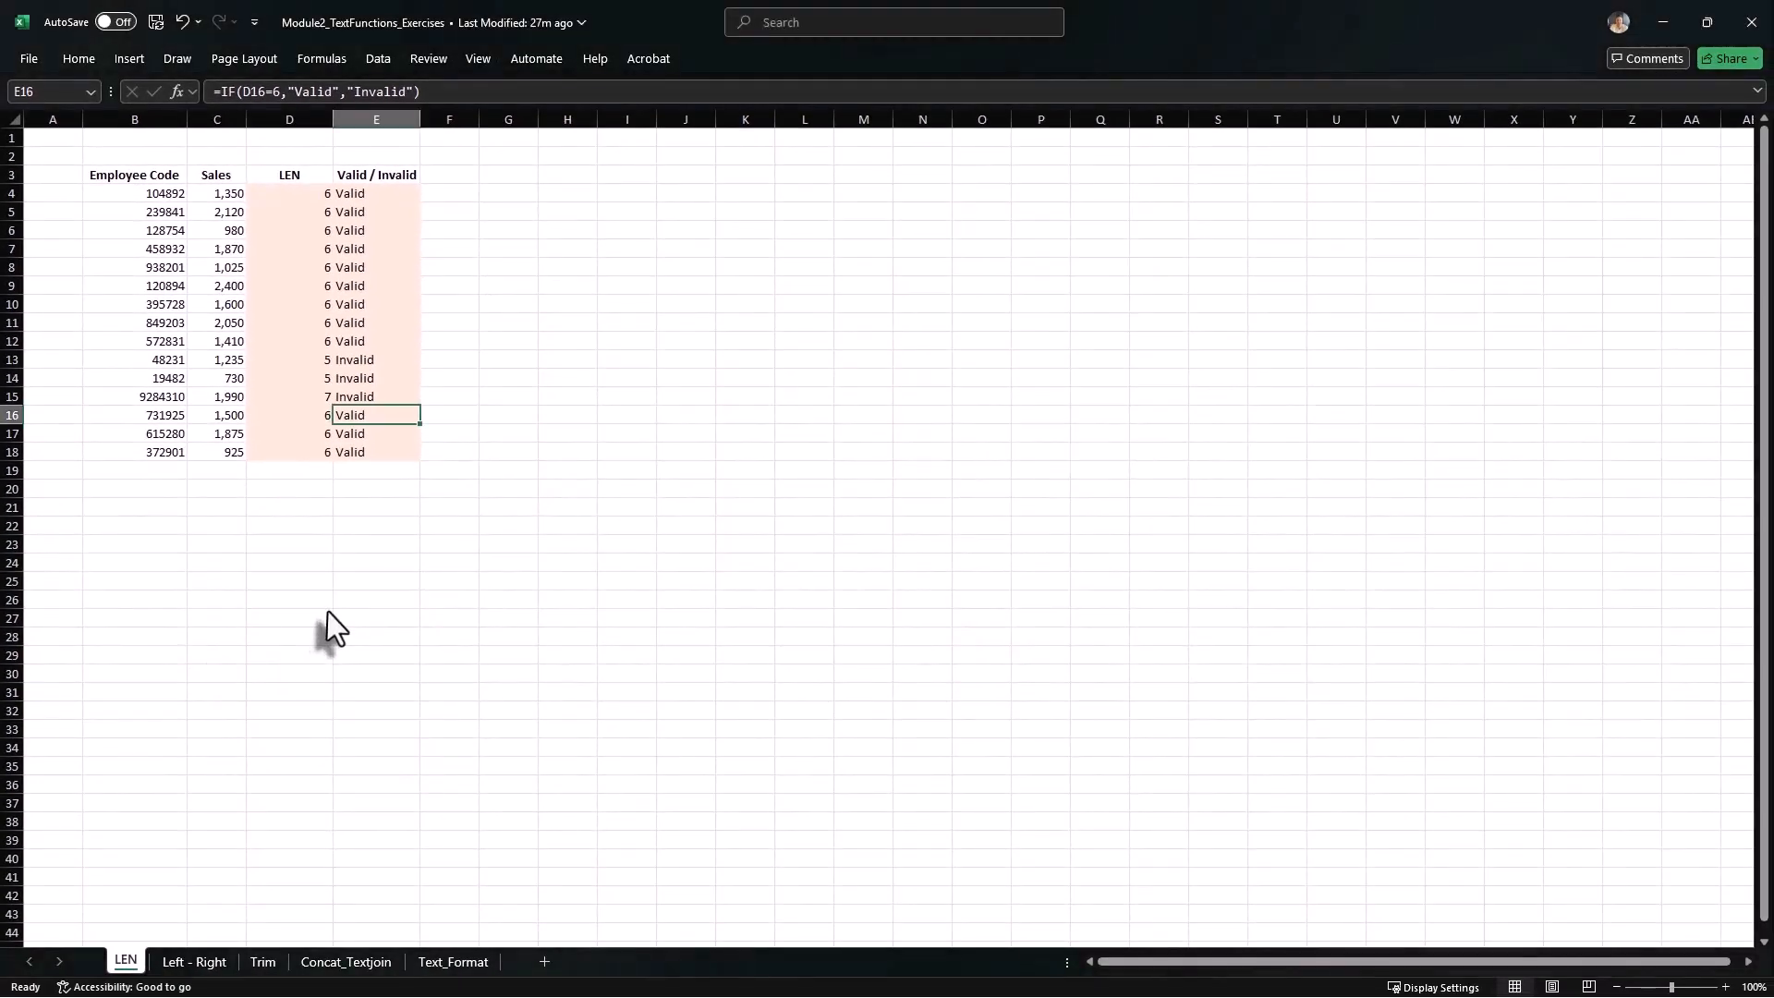
On the Left - Right sheet, extract the first country code in D4 with =LEFT(B4,3).
{"action": "left_click", "coordinate": [189, 963]}
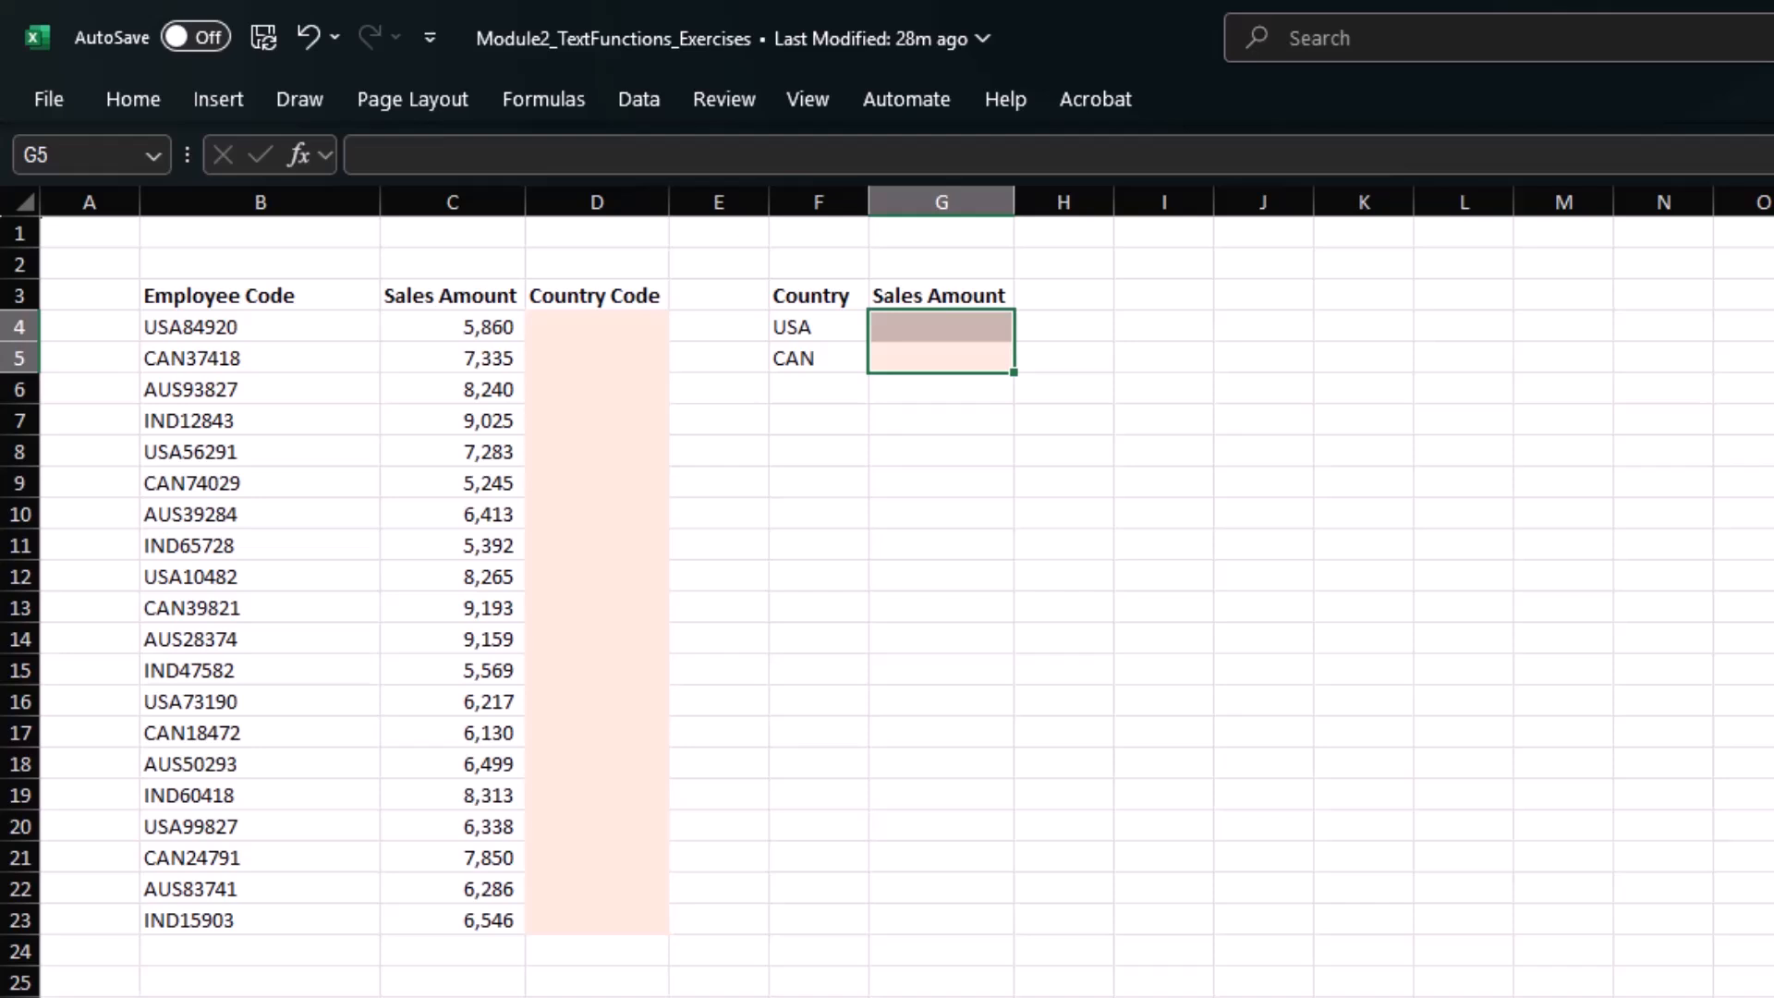
{"action": "left_click", "coordinate": [597, 328]}
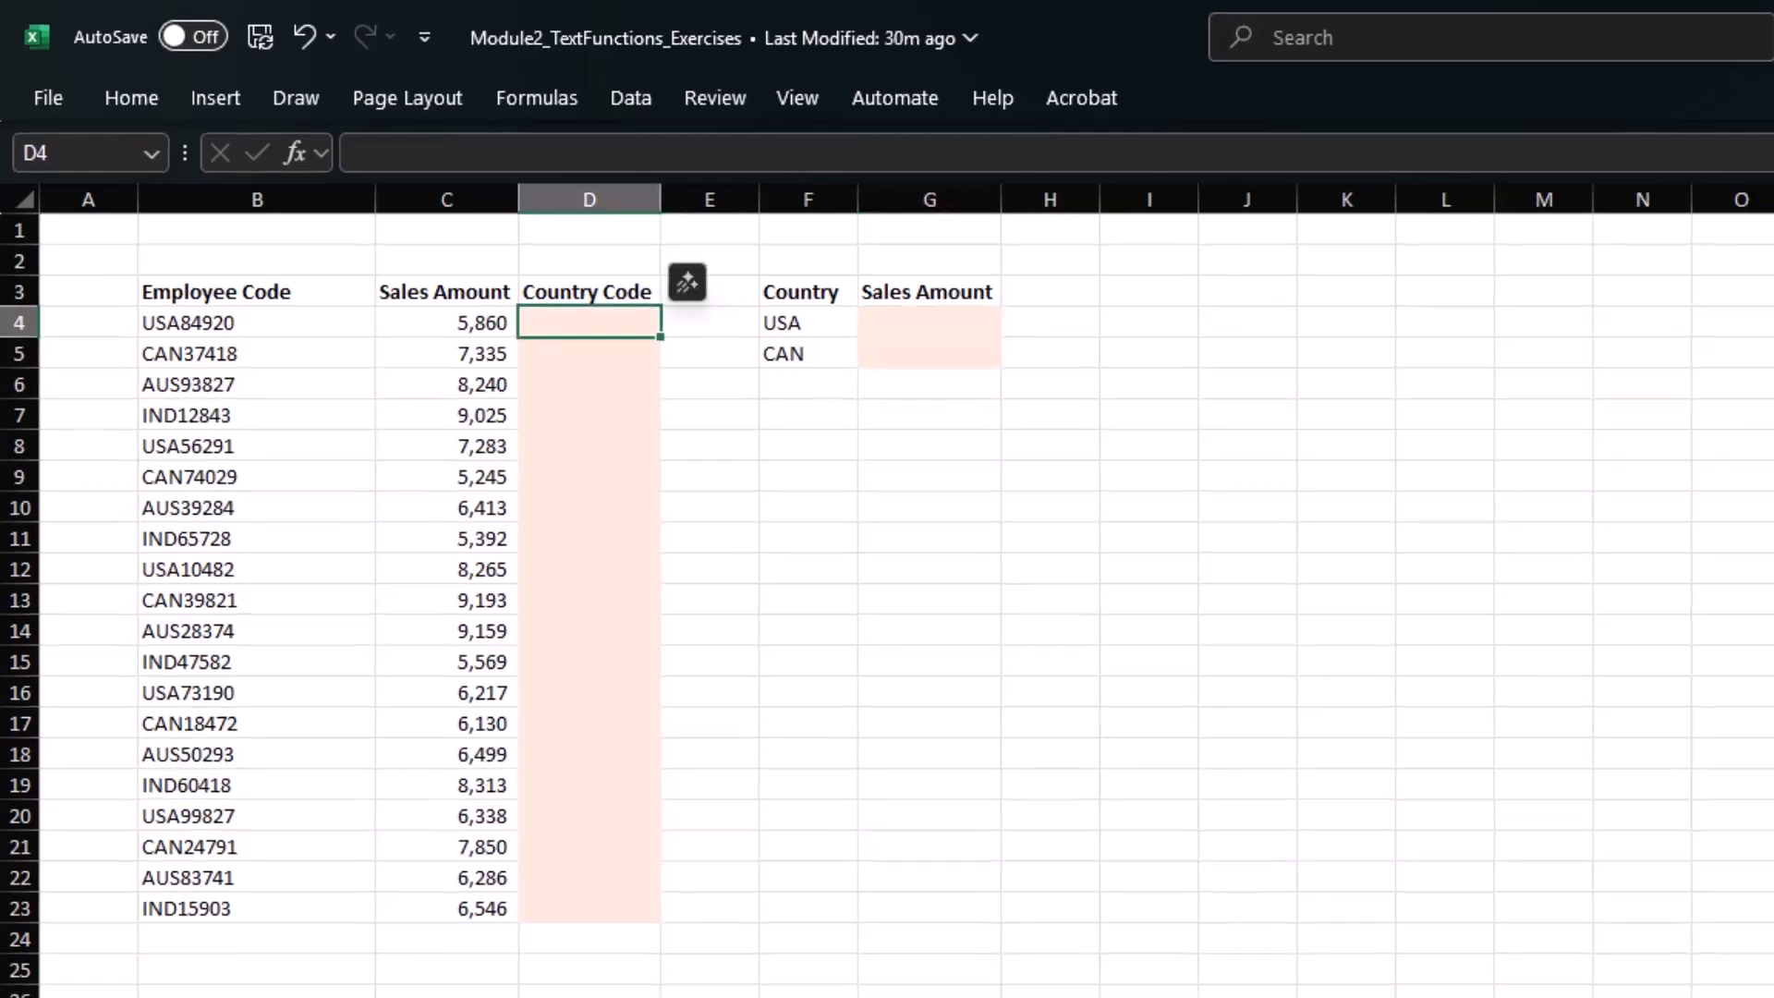
{"action": "type", "text": "=left"}
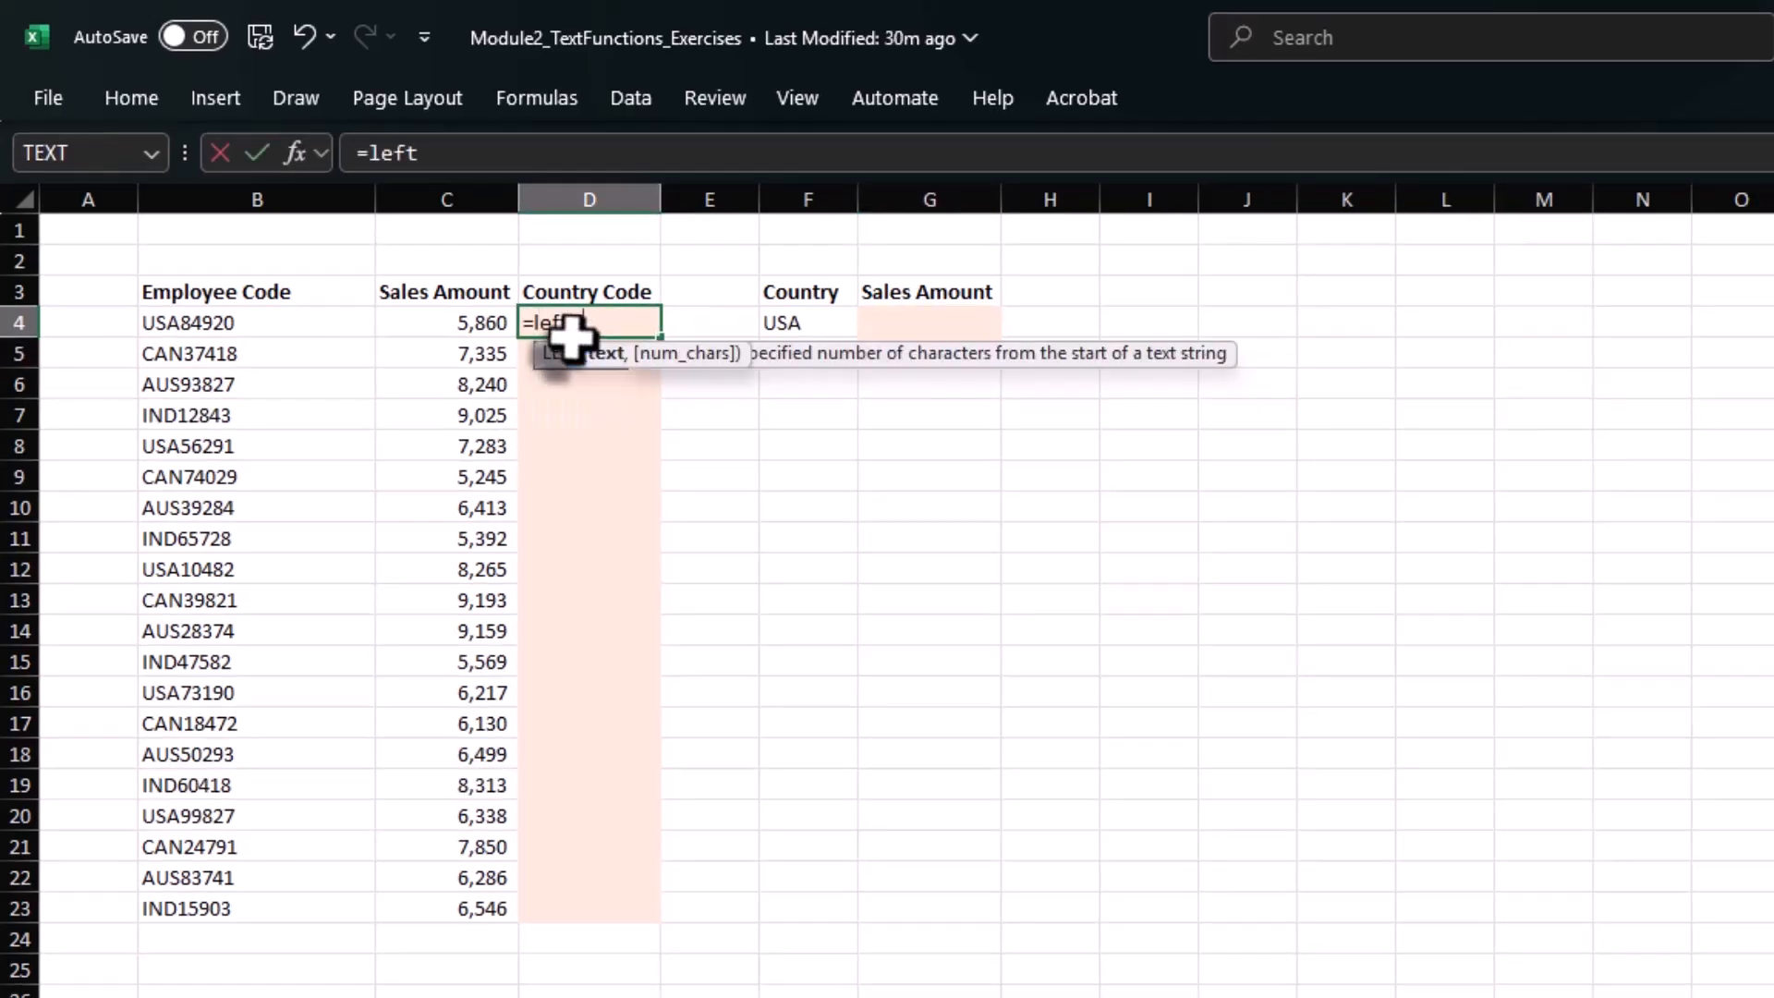
{"action": "key", "text": "Tab"}
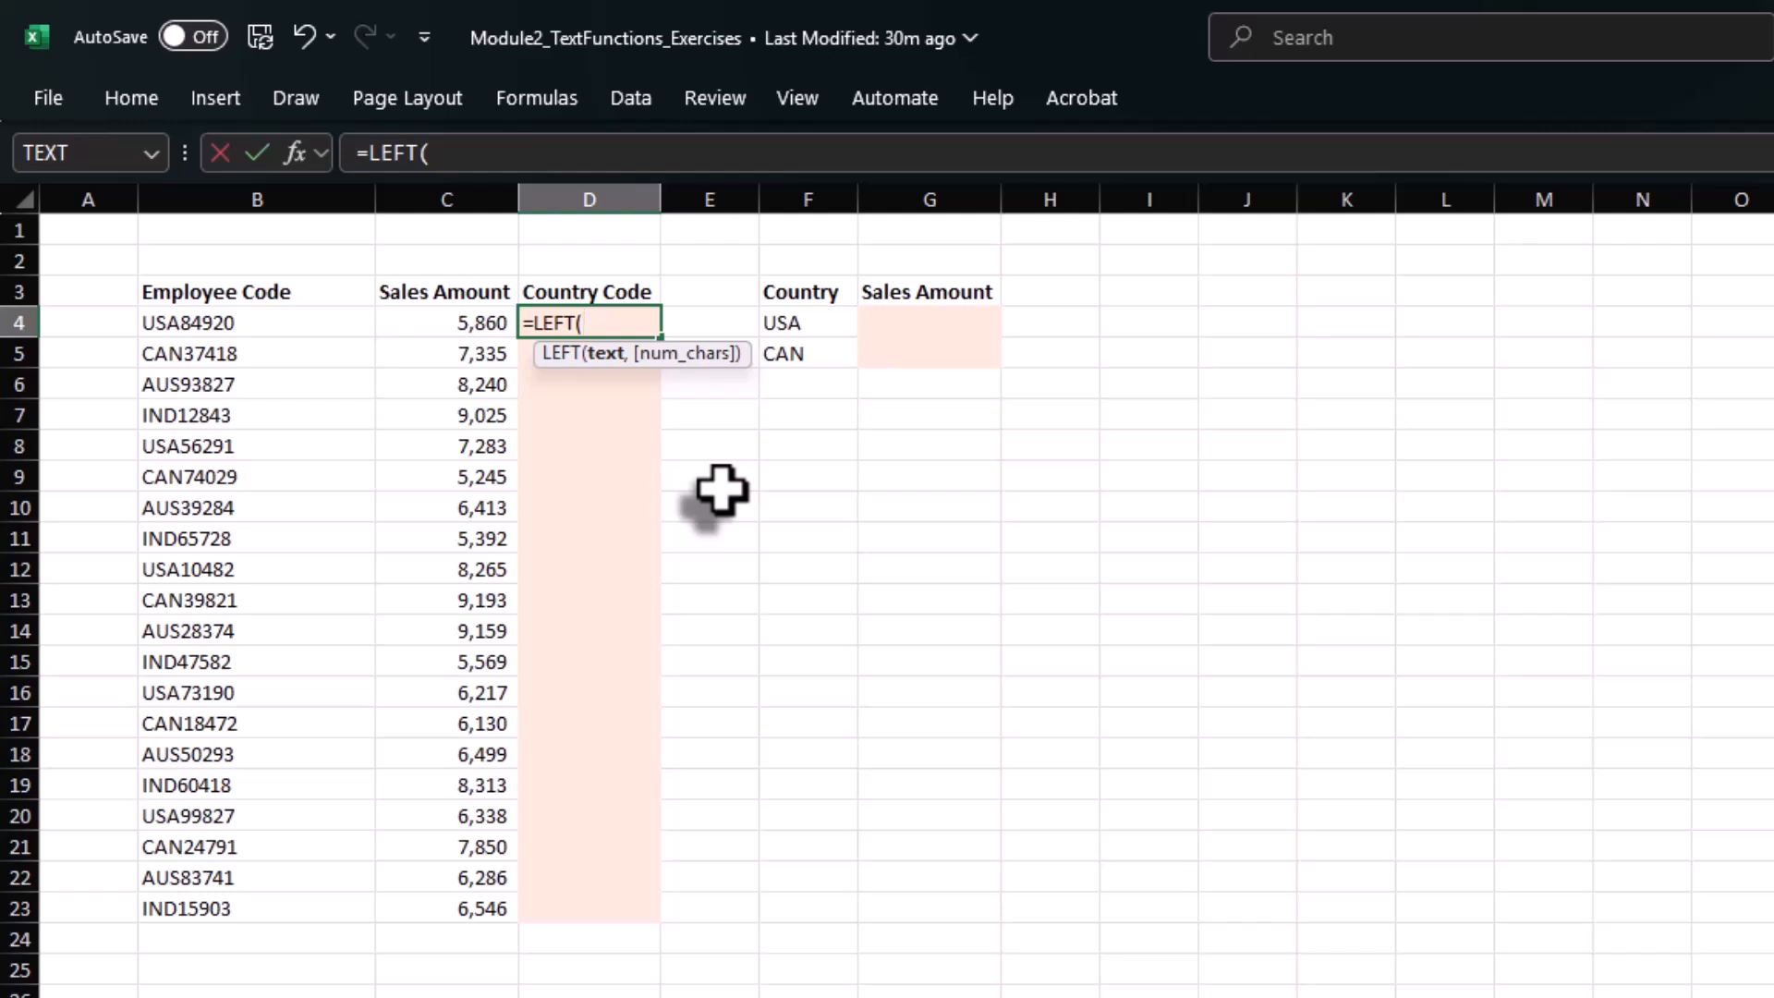
{"action": "left_click", "coordinate": [277, 328]}
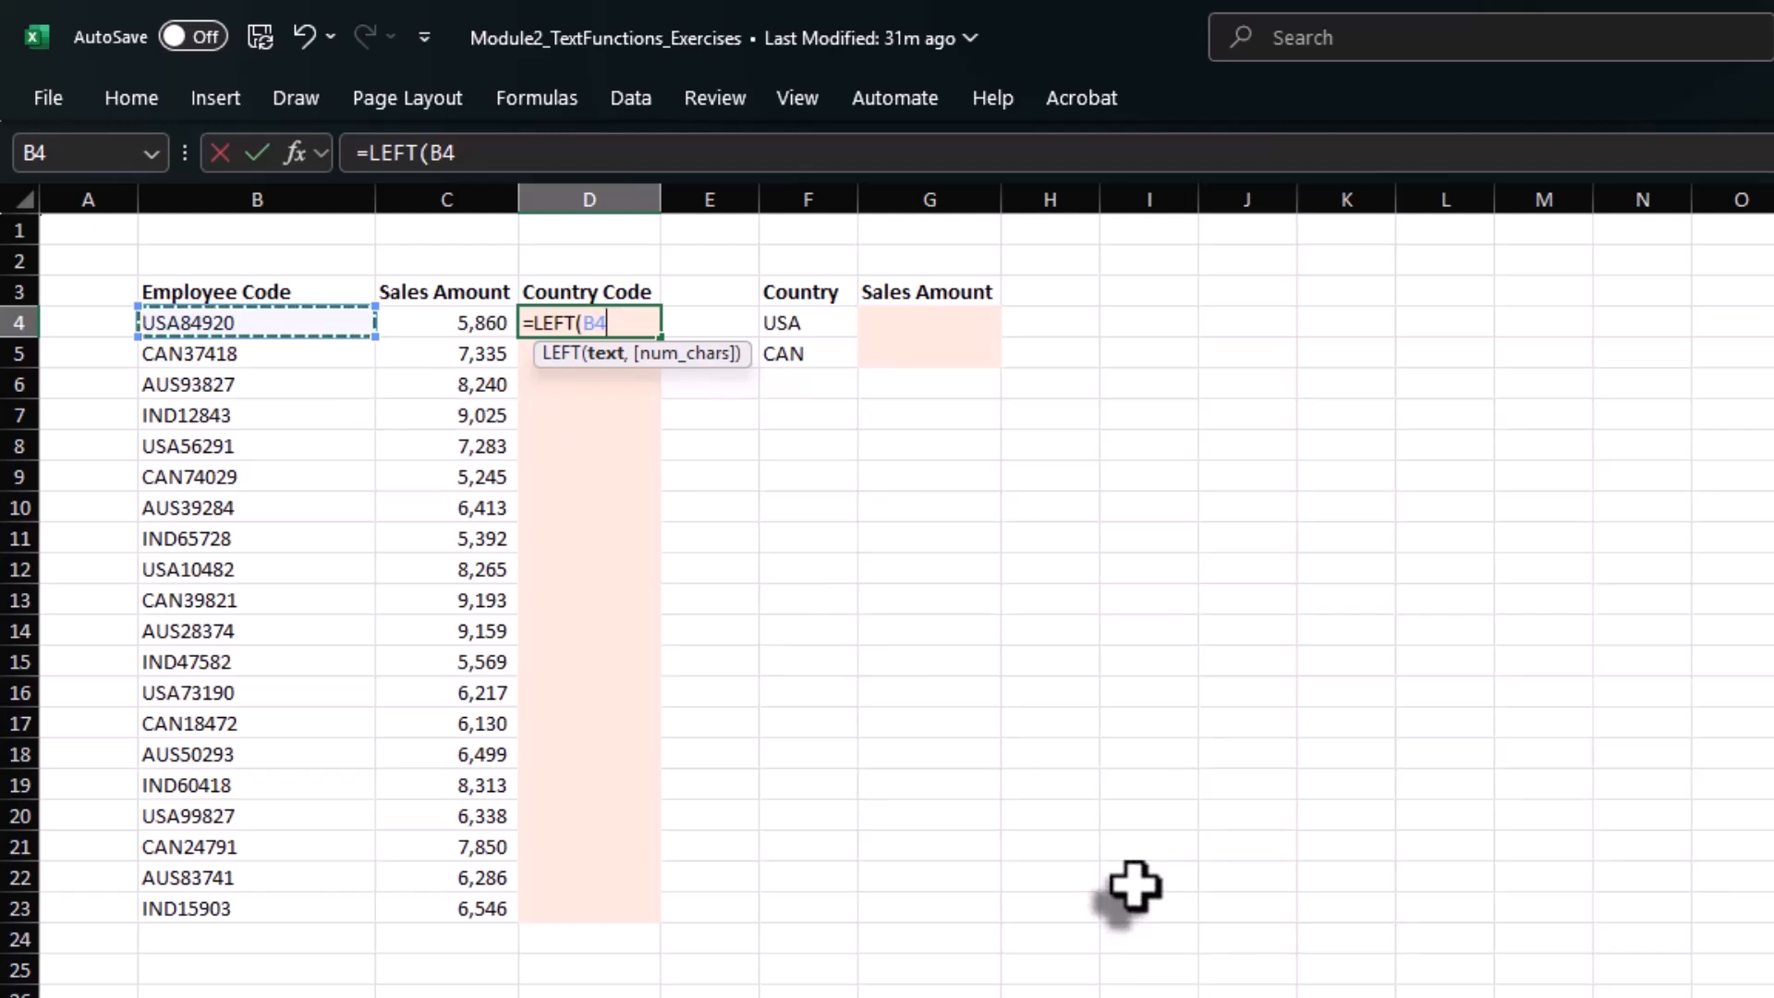
{"action": "type", "text": ","}
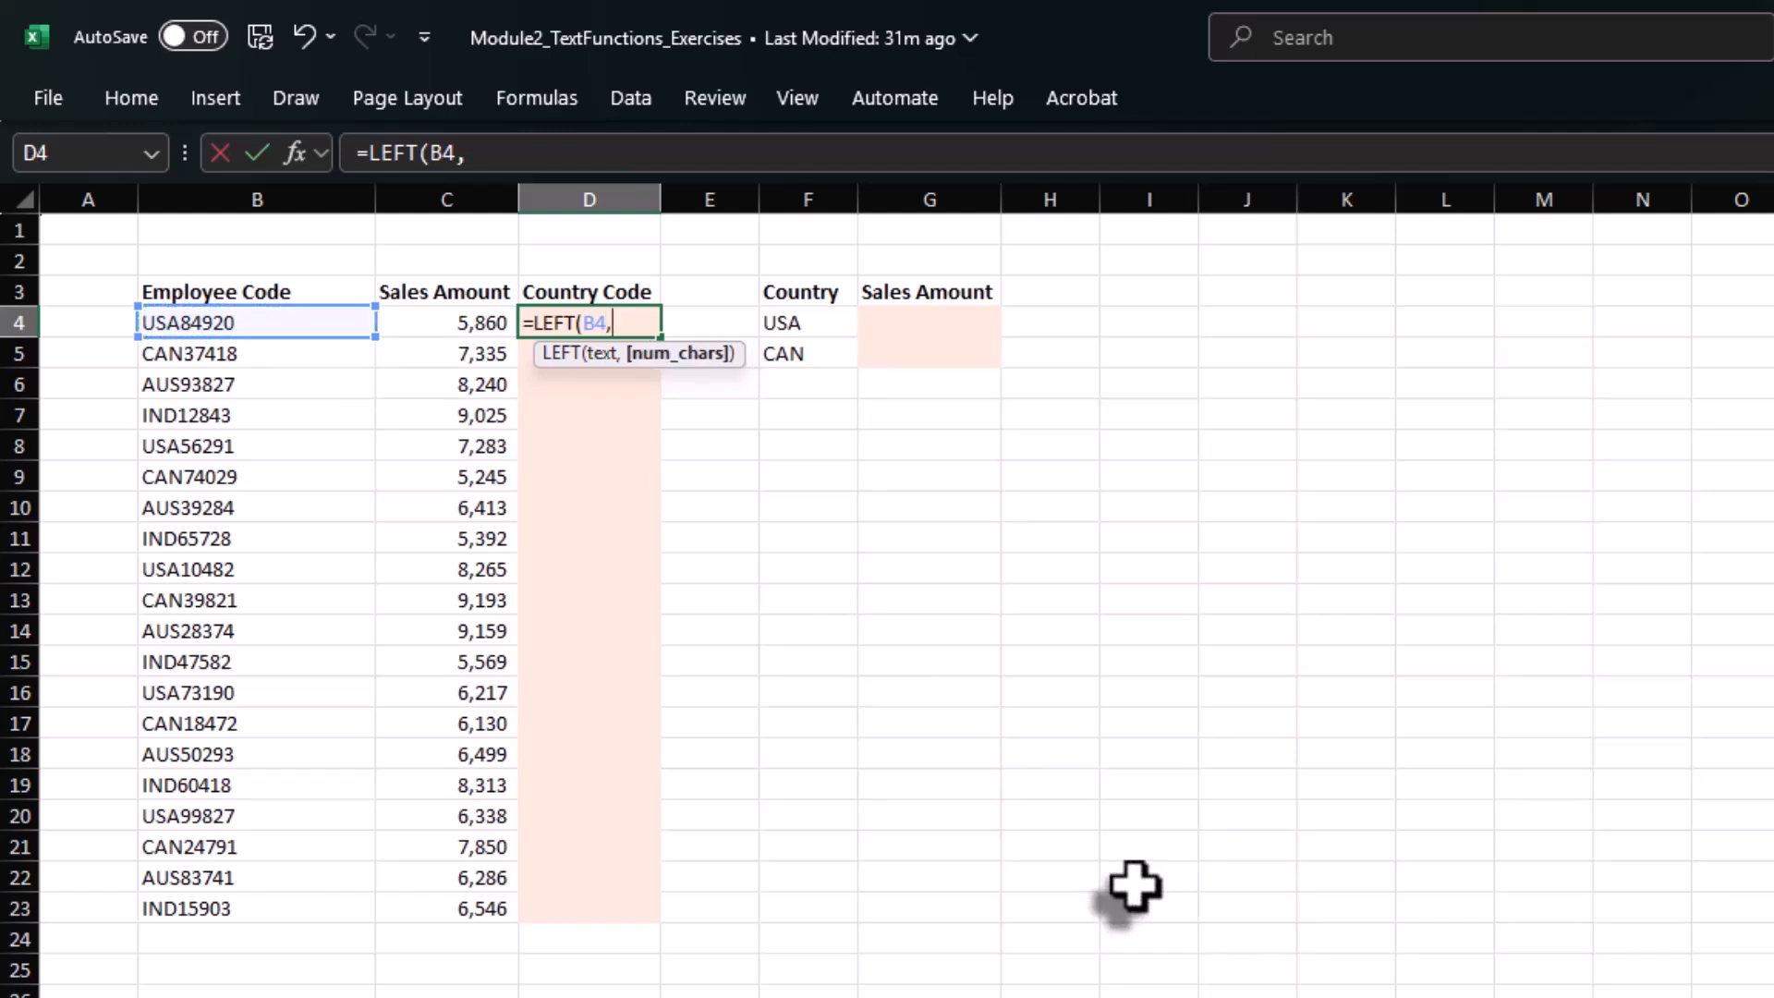
{"action": "type", "text": "3)"}
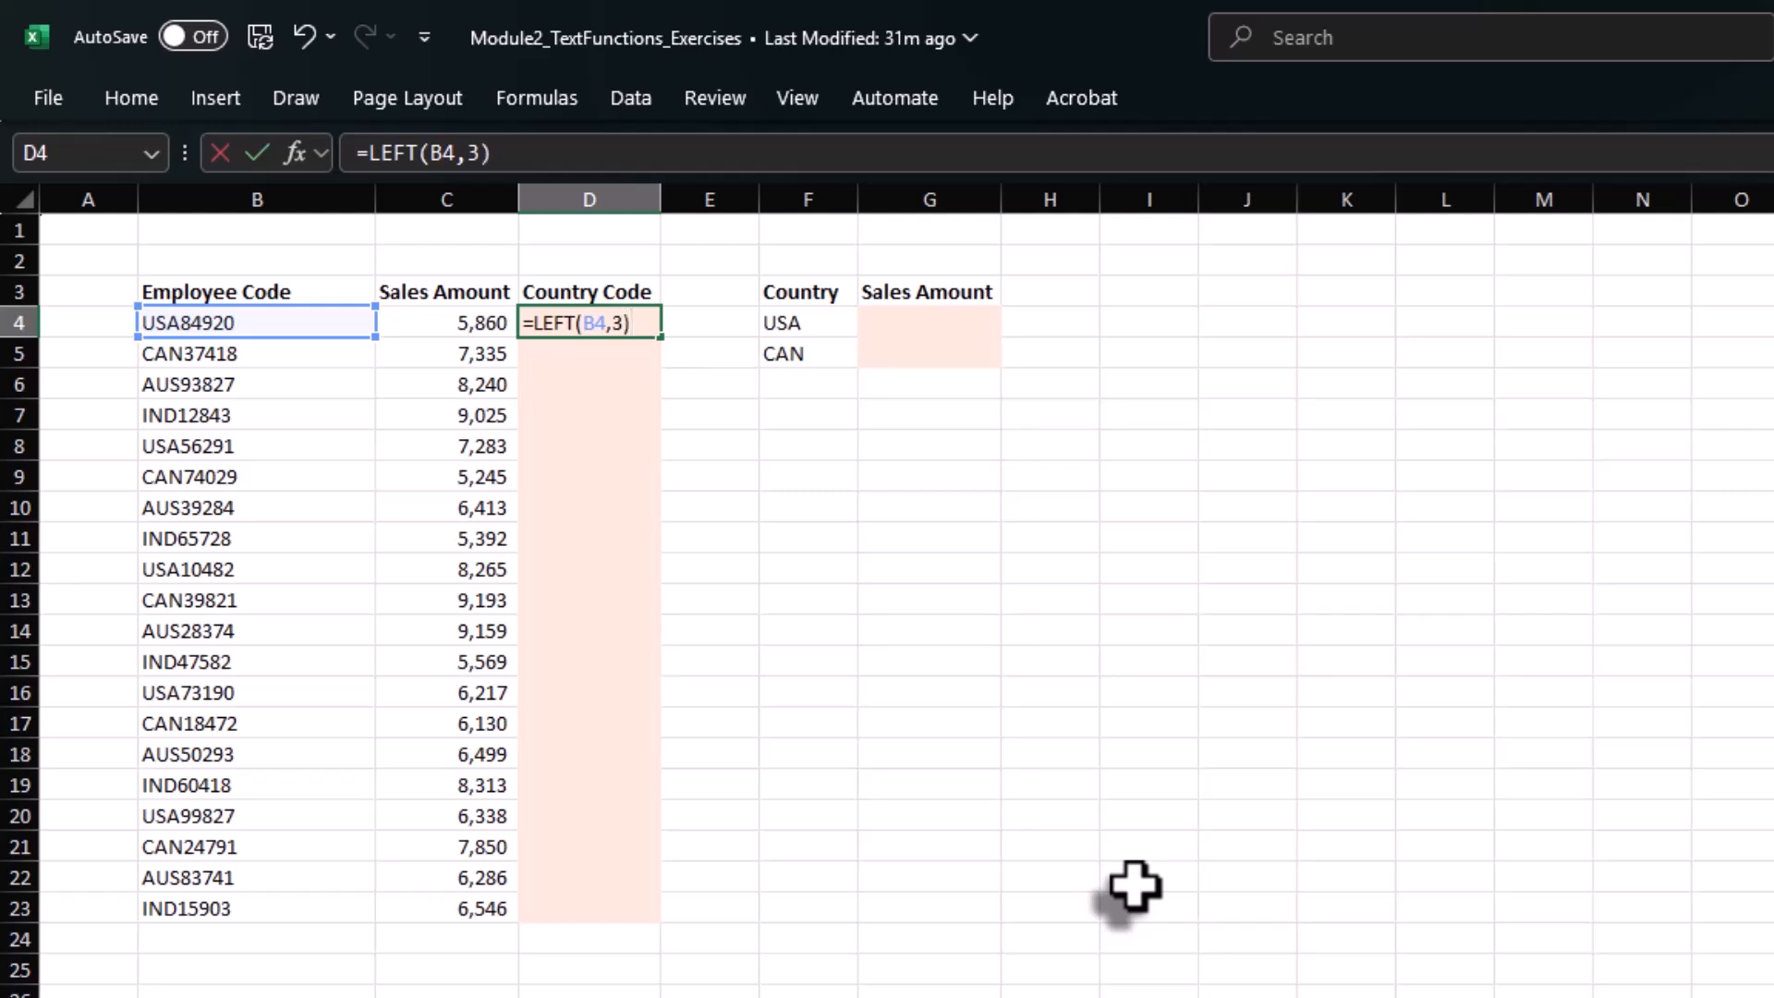
{"action": "key", "text": "Return"}
Copy the LEFT formula from D4 down the Country Code column to D23.
{"action": "key", "text": "Up"}
{"action": "key", "text": "ctrl+c"}
{"action": "key", "text": "Left"}
{"action": "key", "text": "ctrl+Down"}
{"action": "key", "text": "Right"}
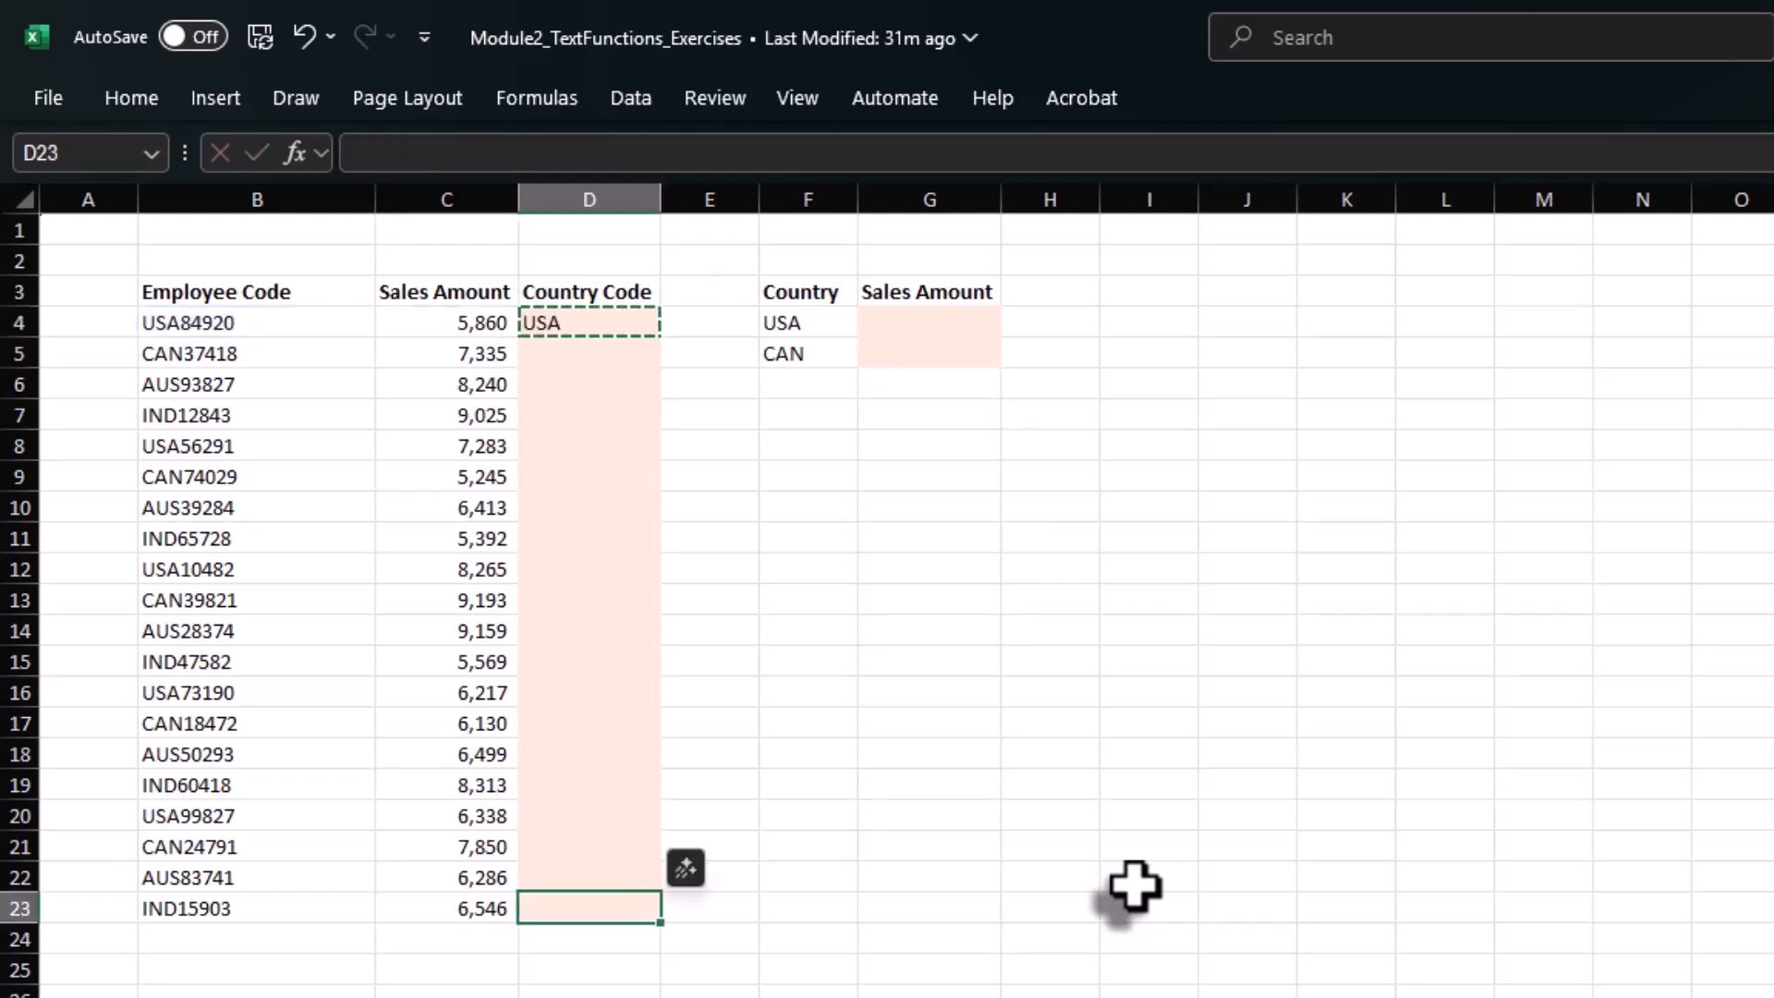
{"action": "key", "text": "ctrl+shift+Up"}
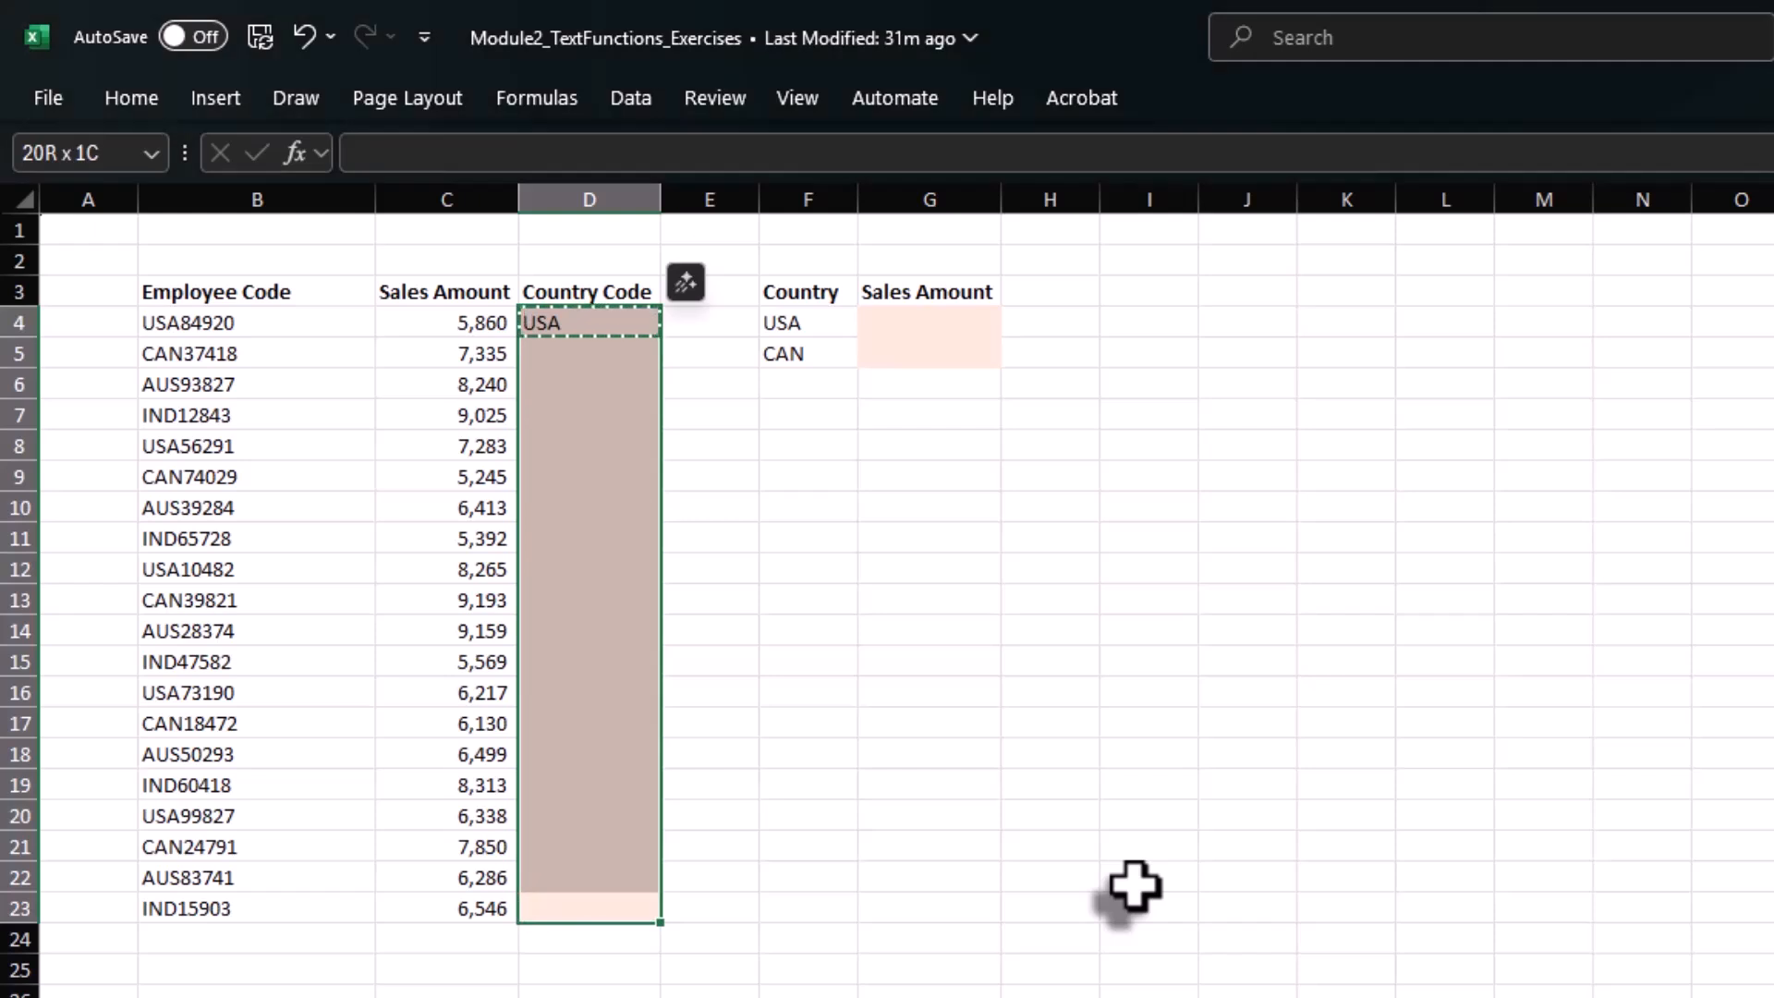
{"action": "key", "text": "ctrl+v"}
{"action": "key", "text": "Escape"}
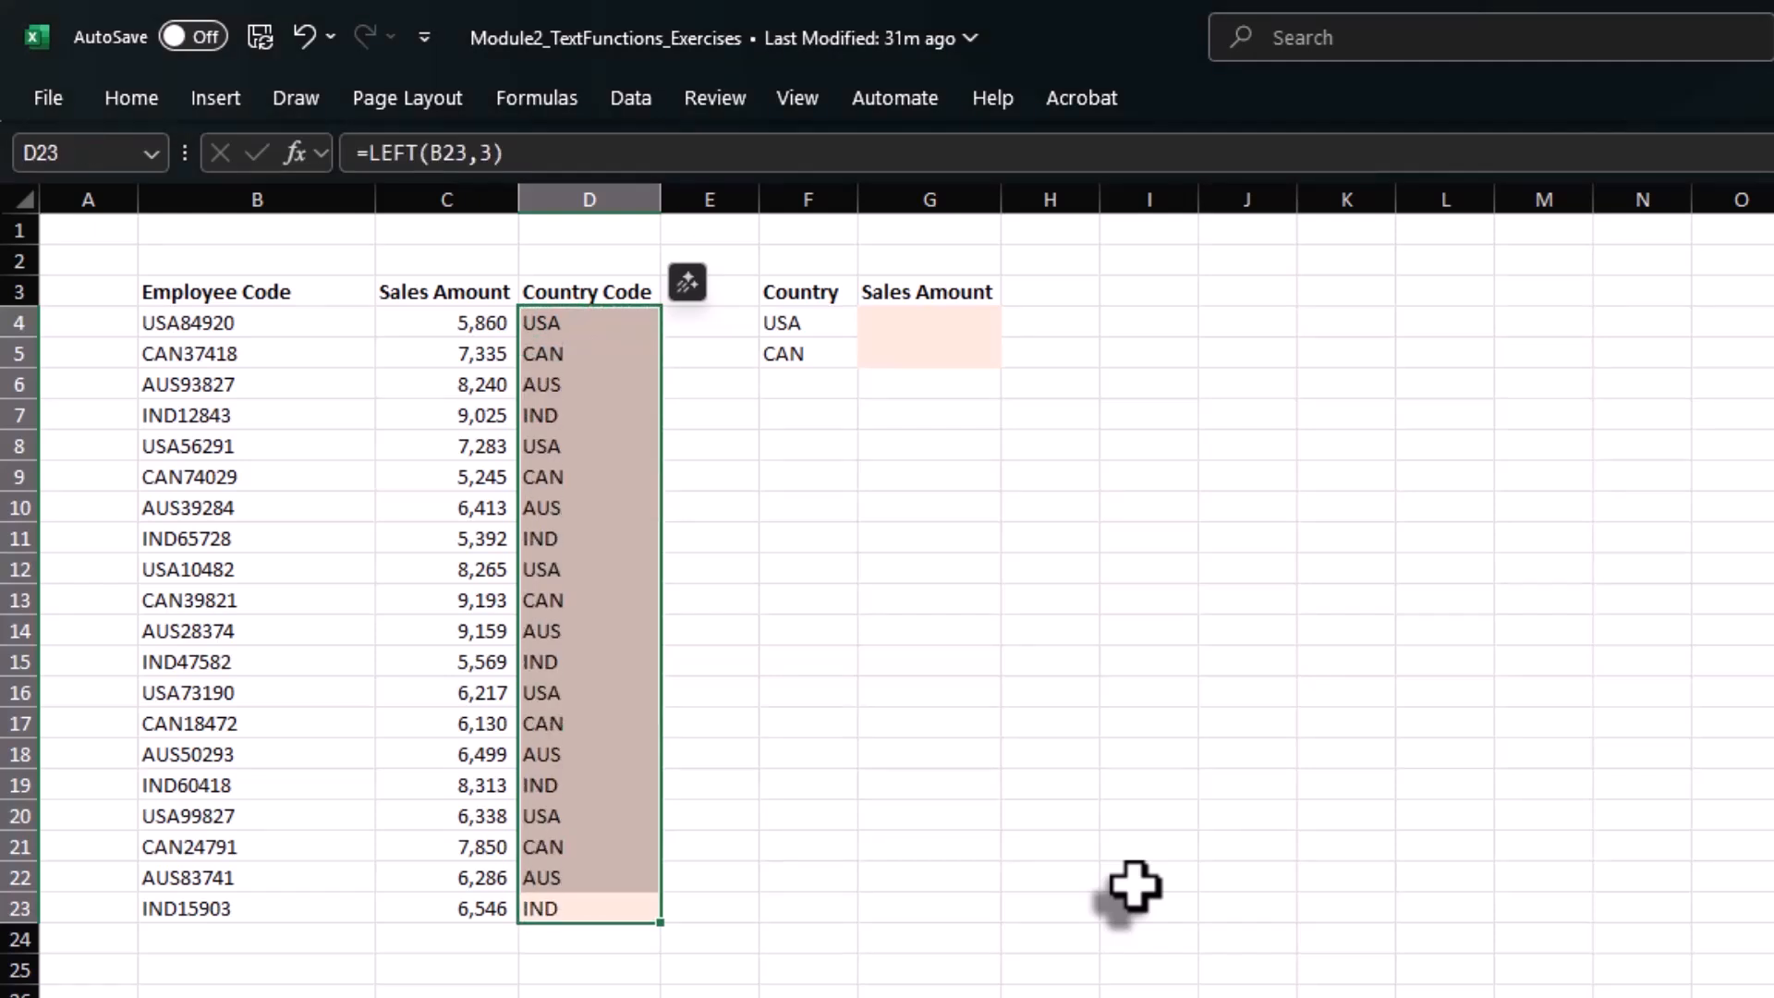
Total the USA sales in G4 with =SUMIF(D4:D23,F4,C4:C23).
{"action": "left_click", "coordinate": [955, 322]}
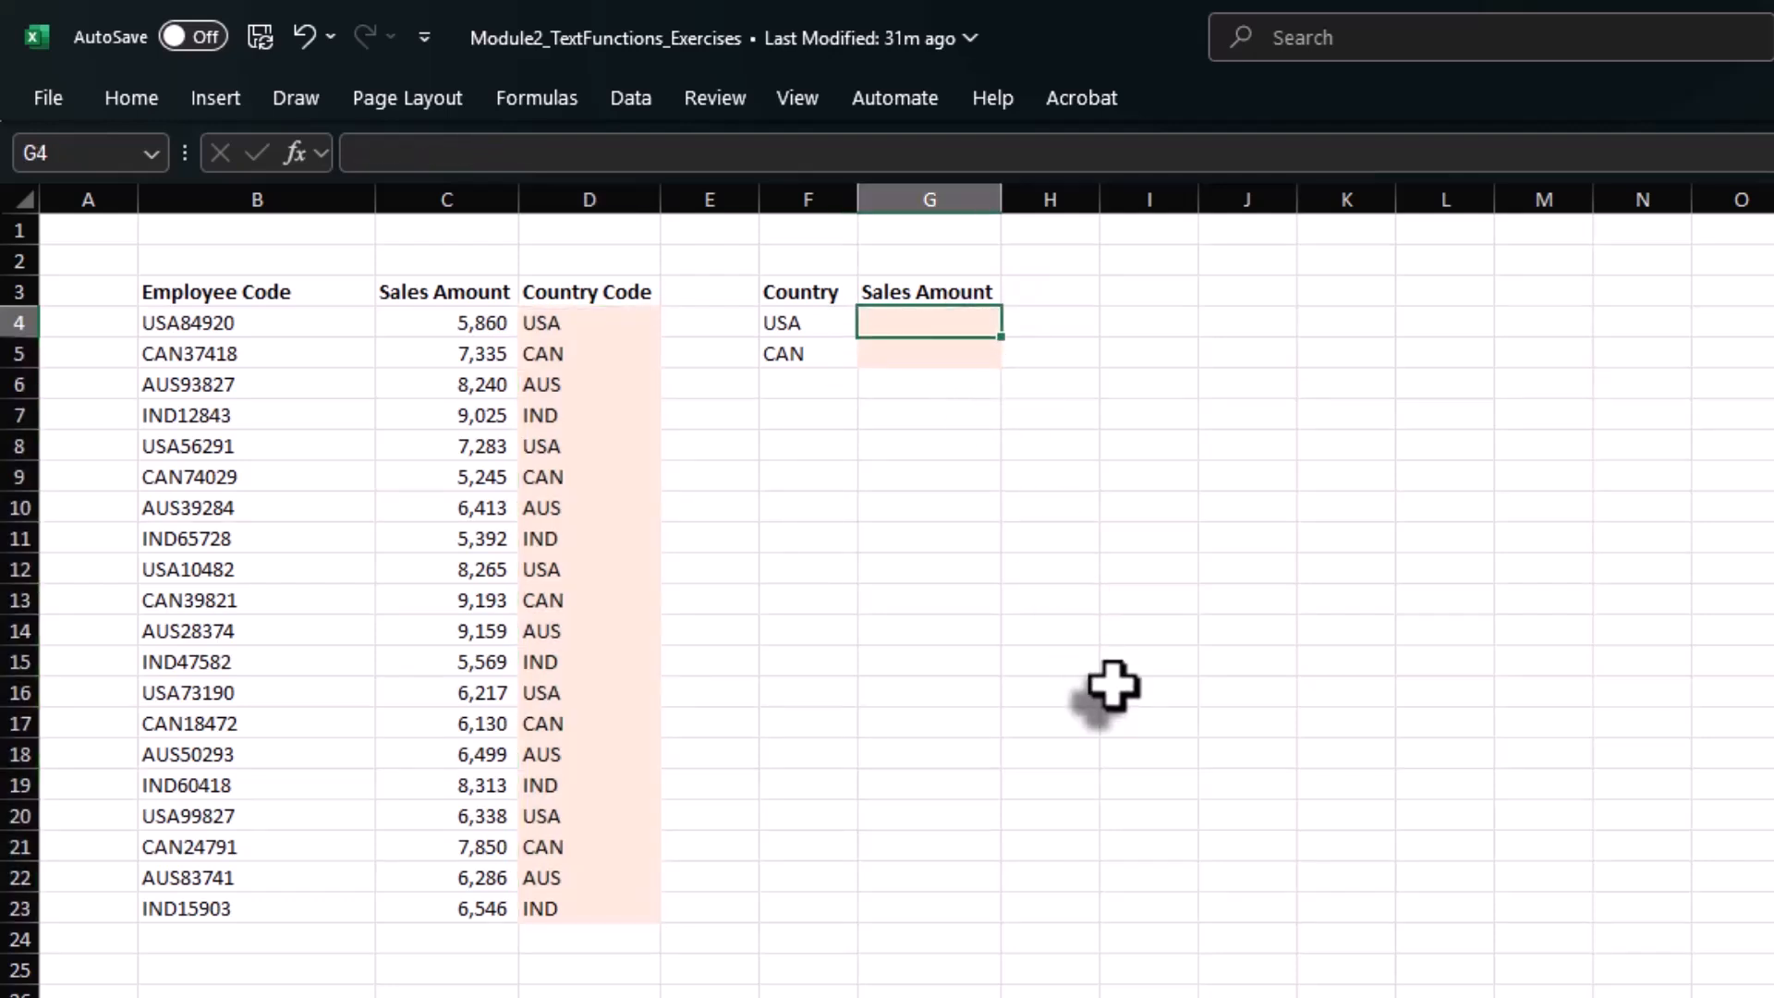
{"action": "type", "text": "=sumif"}
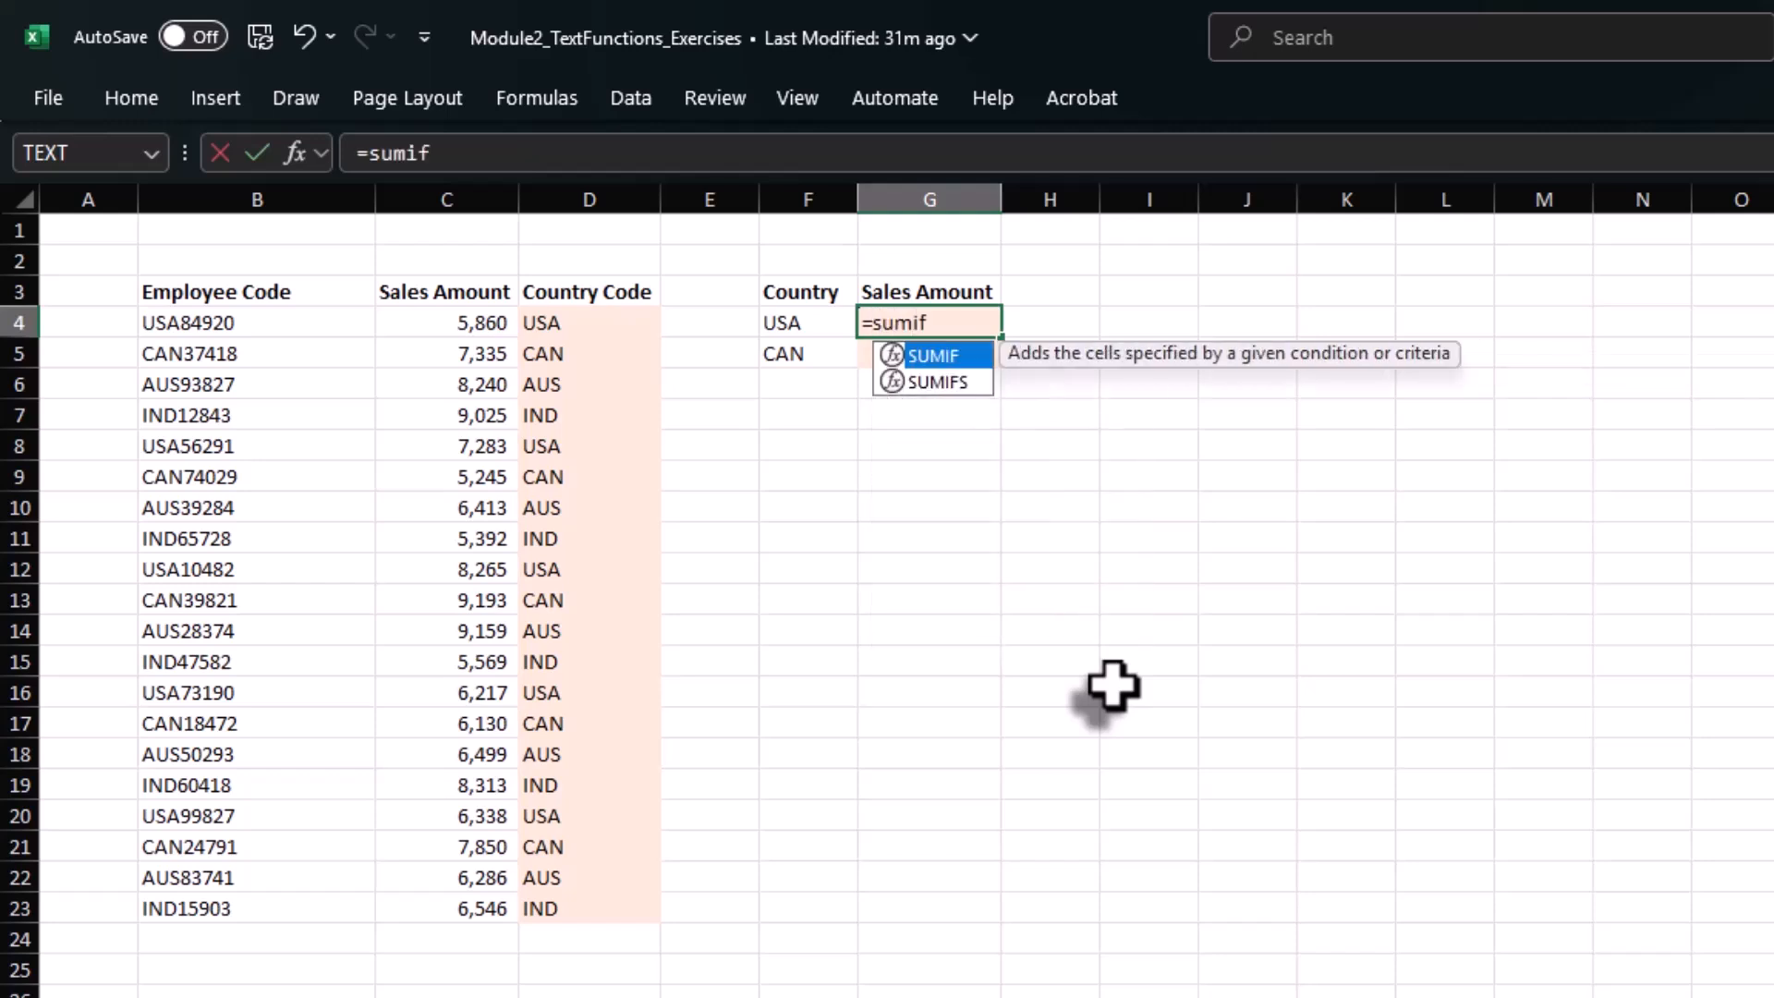
{"action": "key", "text": "Tab"}
{"action": "key", "text": "Left"}
{"action": "key", "text": "Left"}
{"action": "key", "text": "Left"}
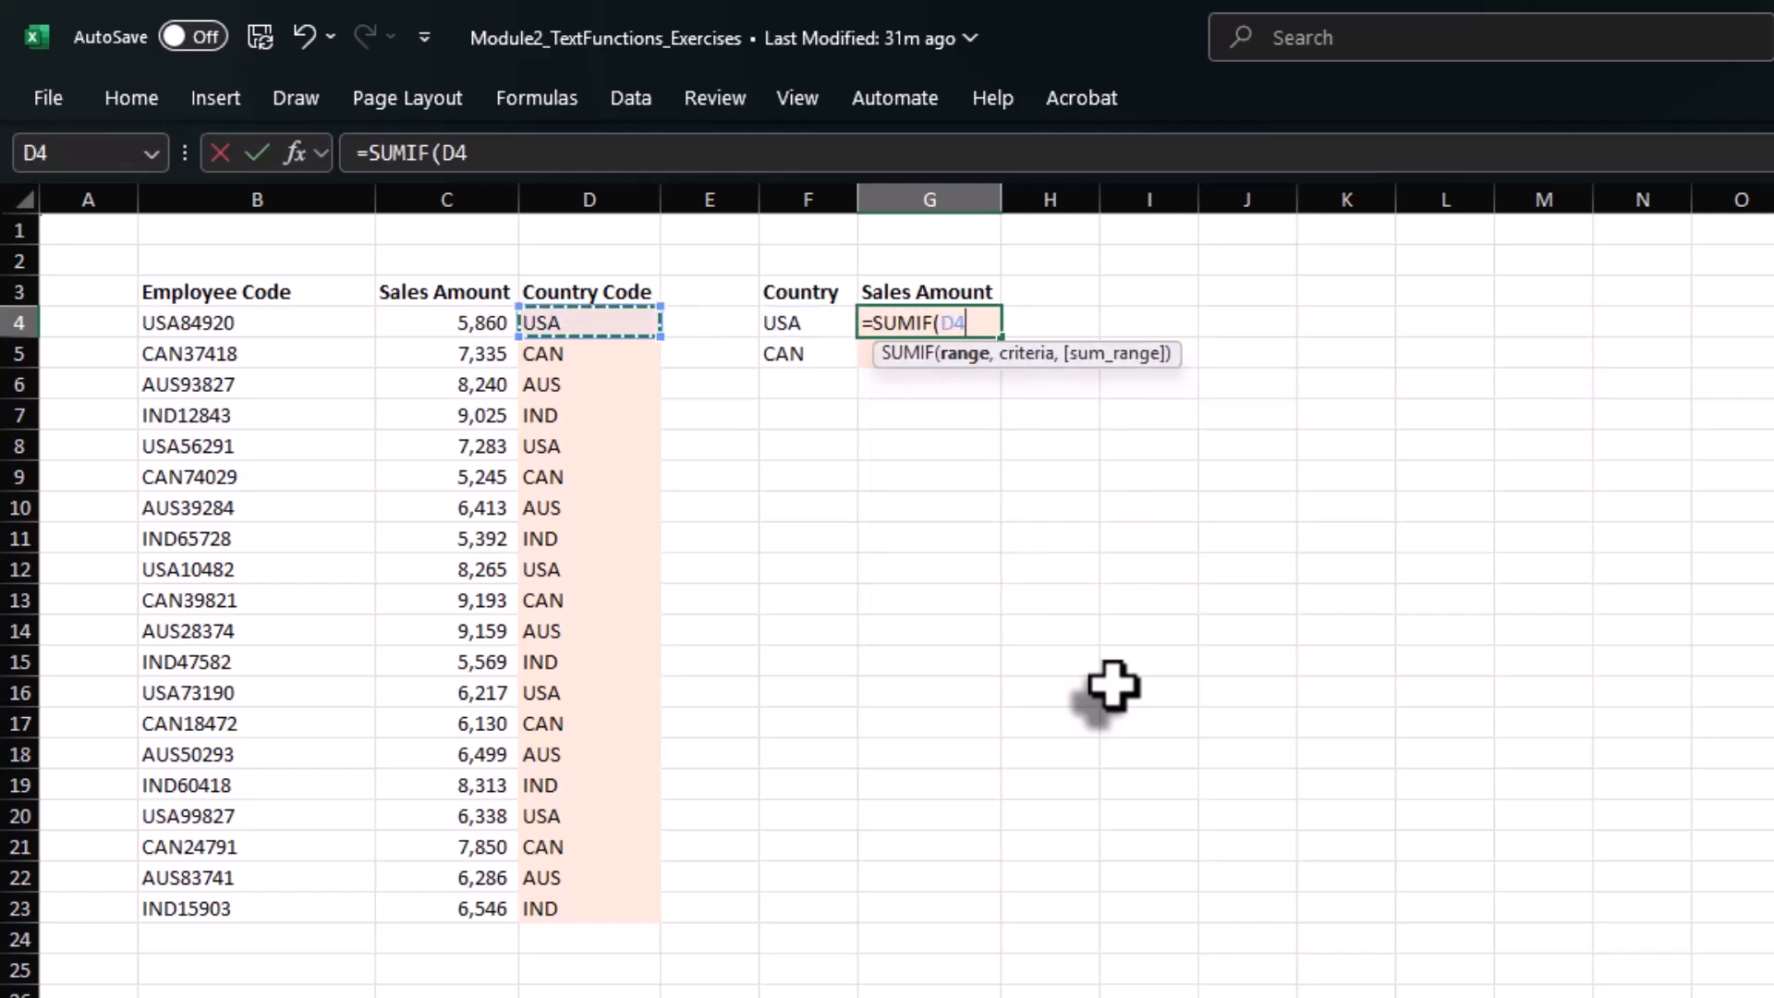
{"action": "key", "text": "ctrl+shift+Down"}
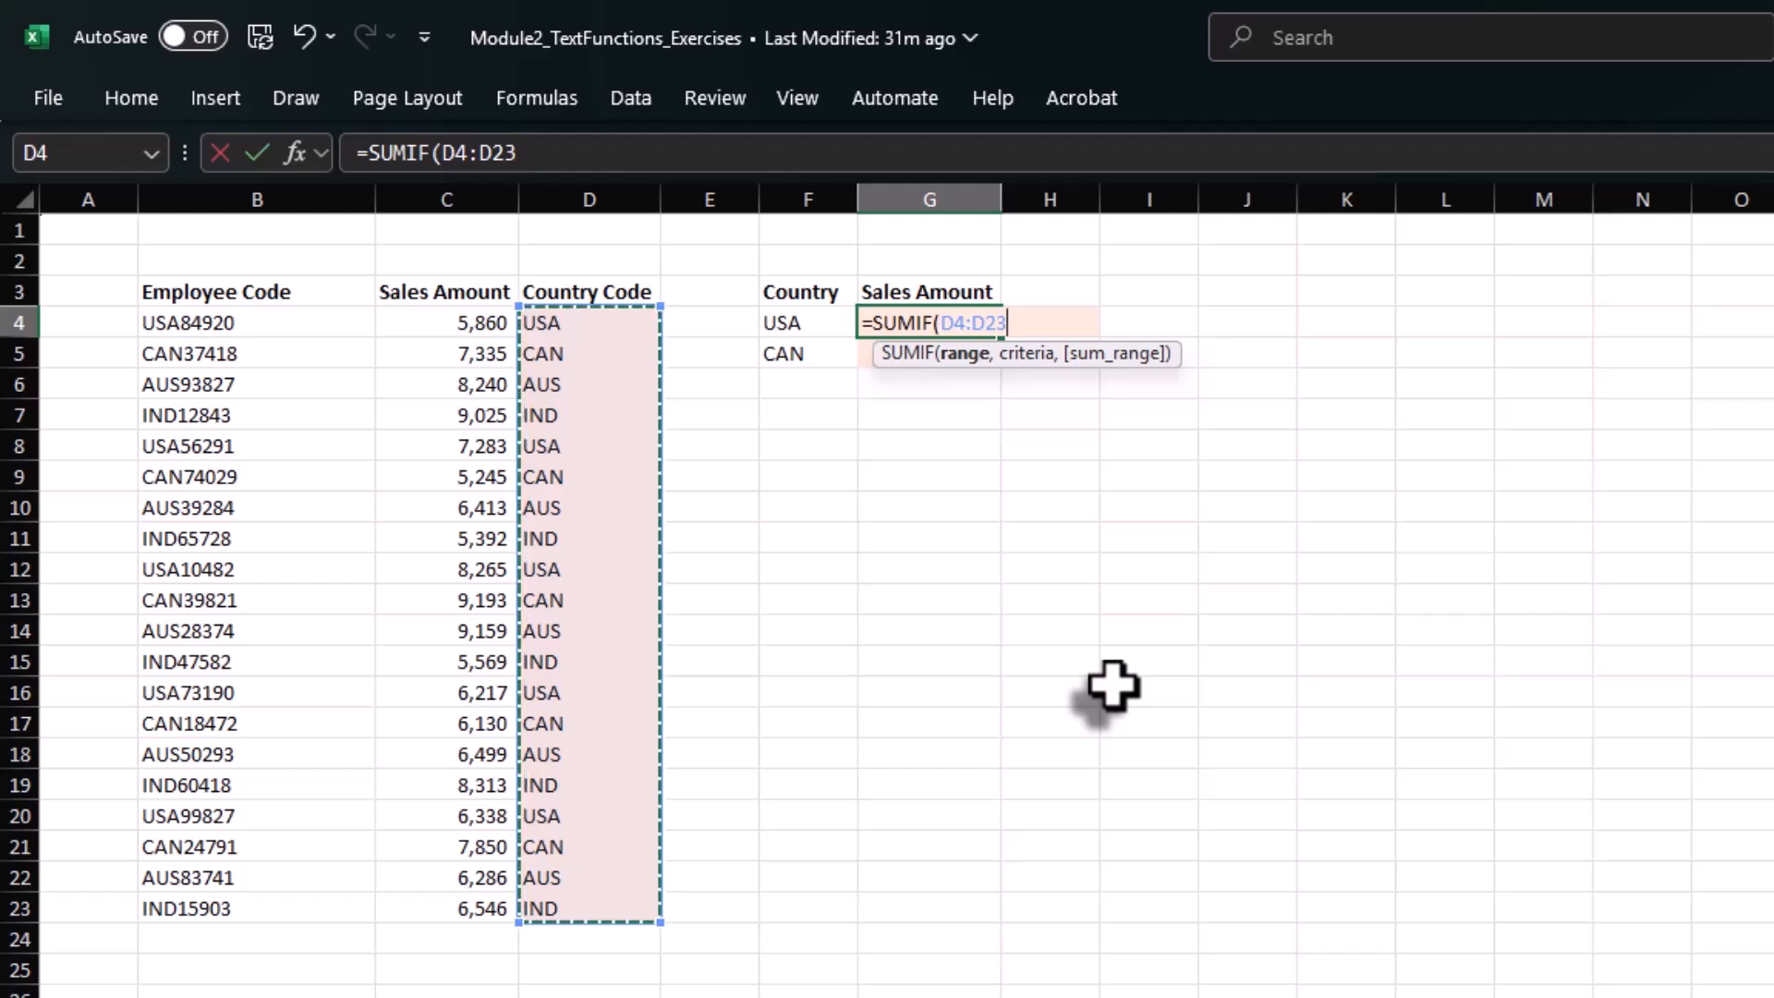
{"action": "type", "text": ","}
{"action": "key", "text": "Left"}
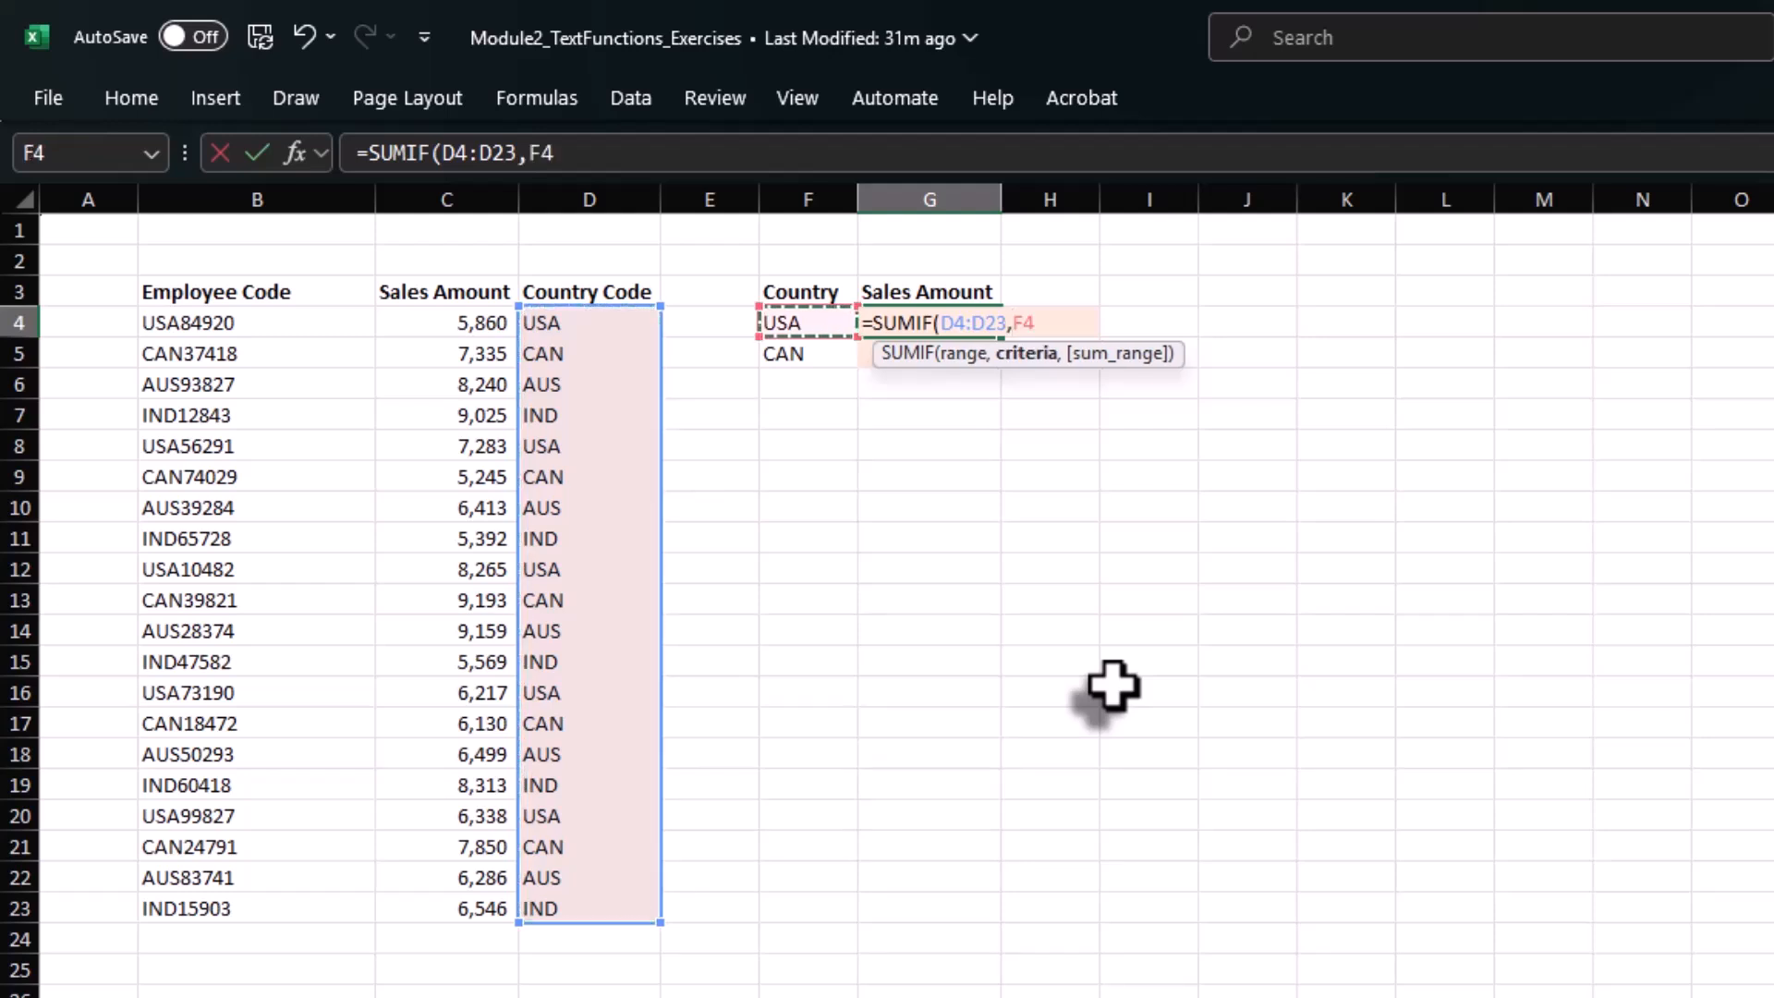
{"action": "type", "text": ","}
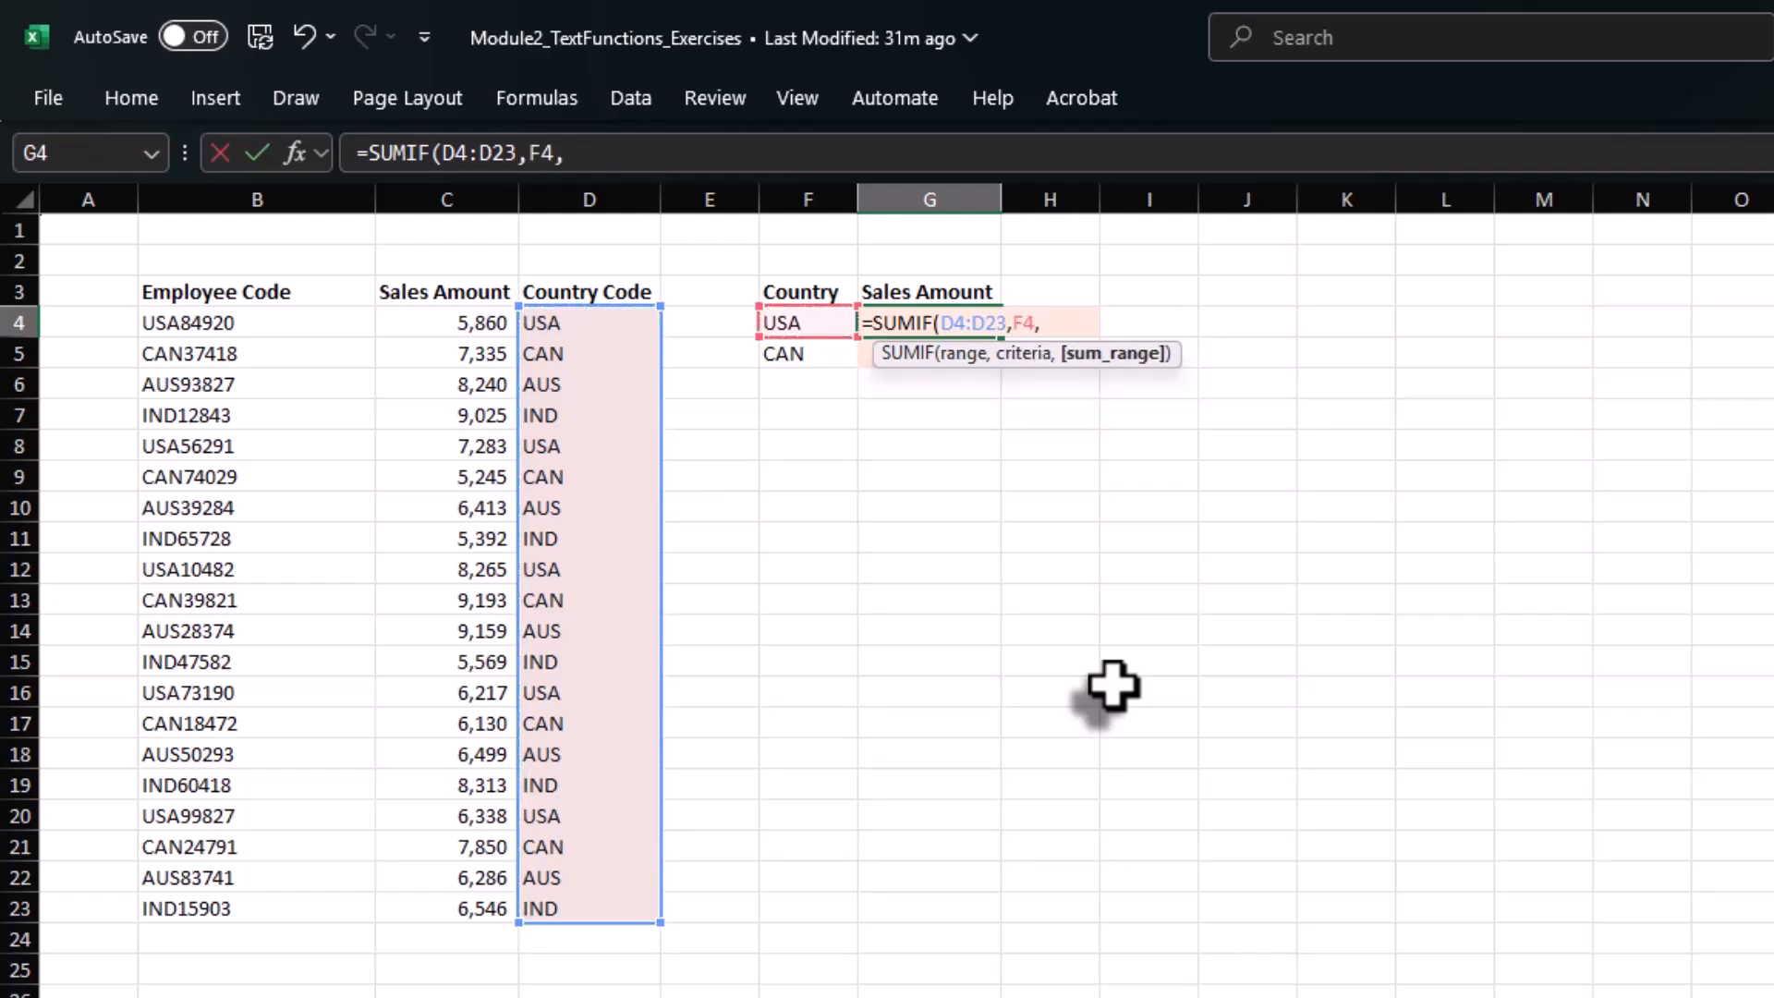
{"action": "key", "text": "Left"}
{"action": "key", "text": "Left"}
{"action": "key", "text": "Left"}
{"action": "key", "text": "Left"}
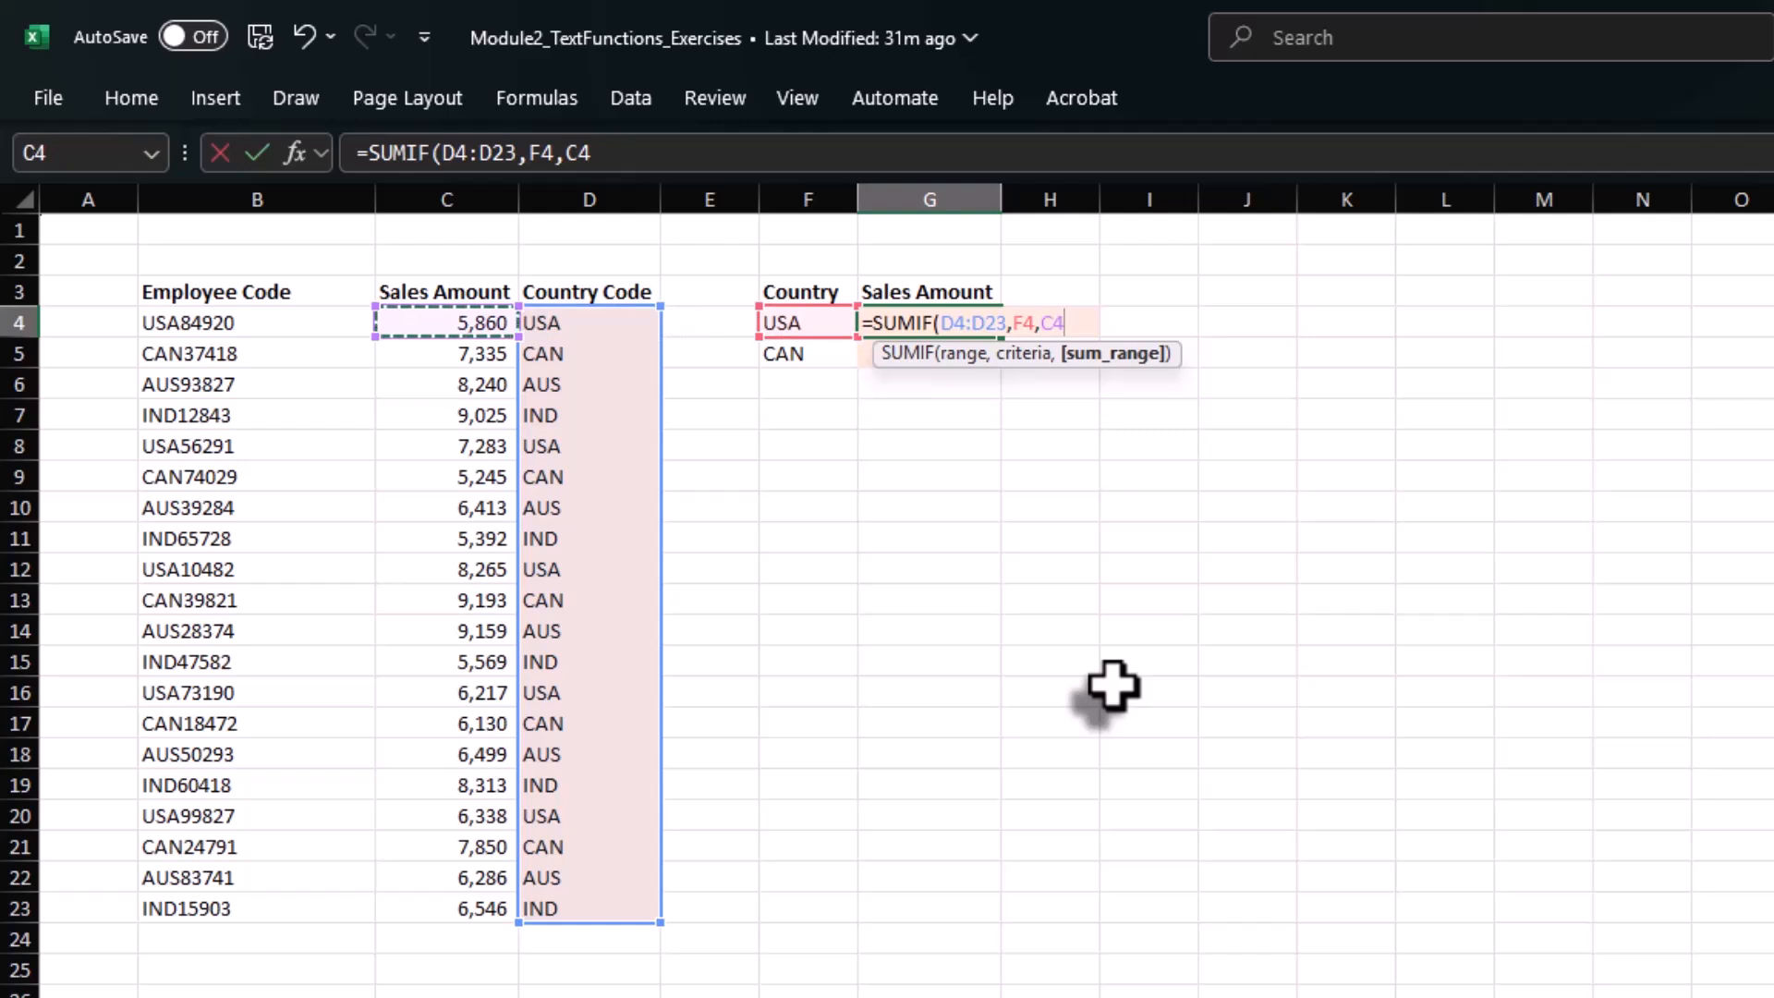
{"action": "key", "text": "ctrl+shift+Down"}
{"action": "type", "text": ")"}
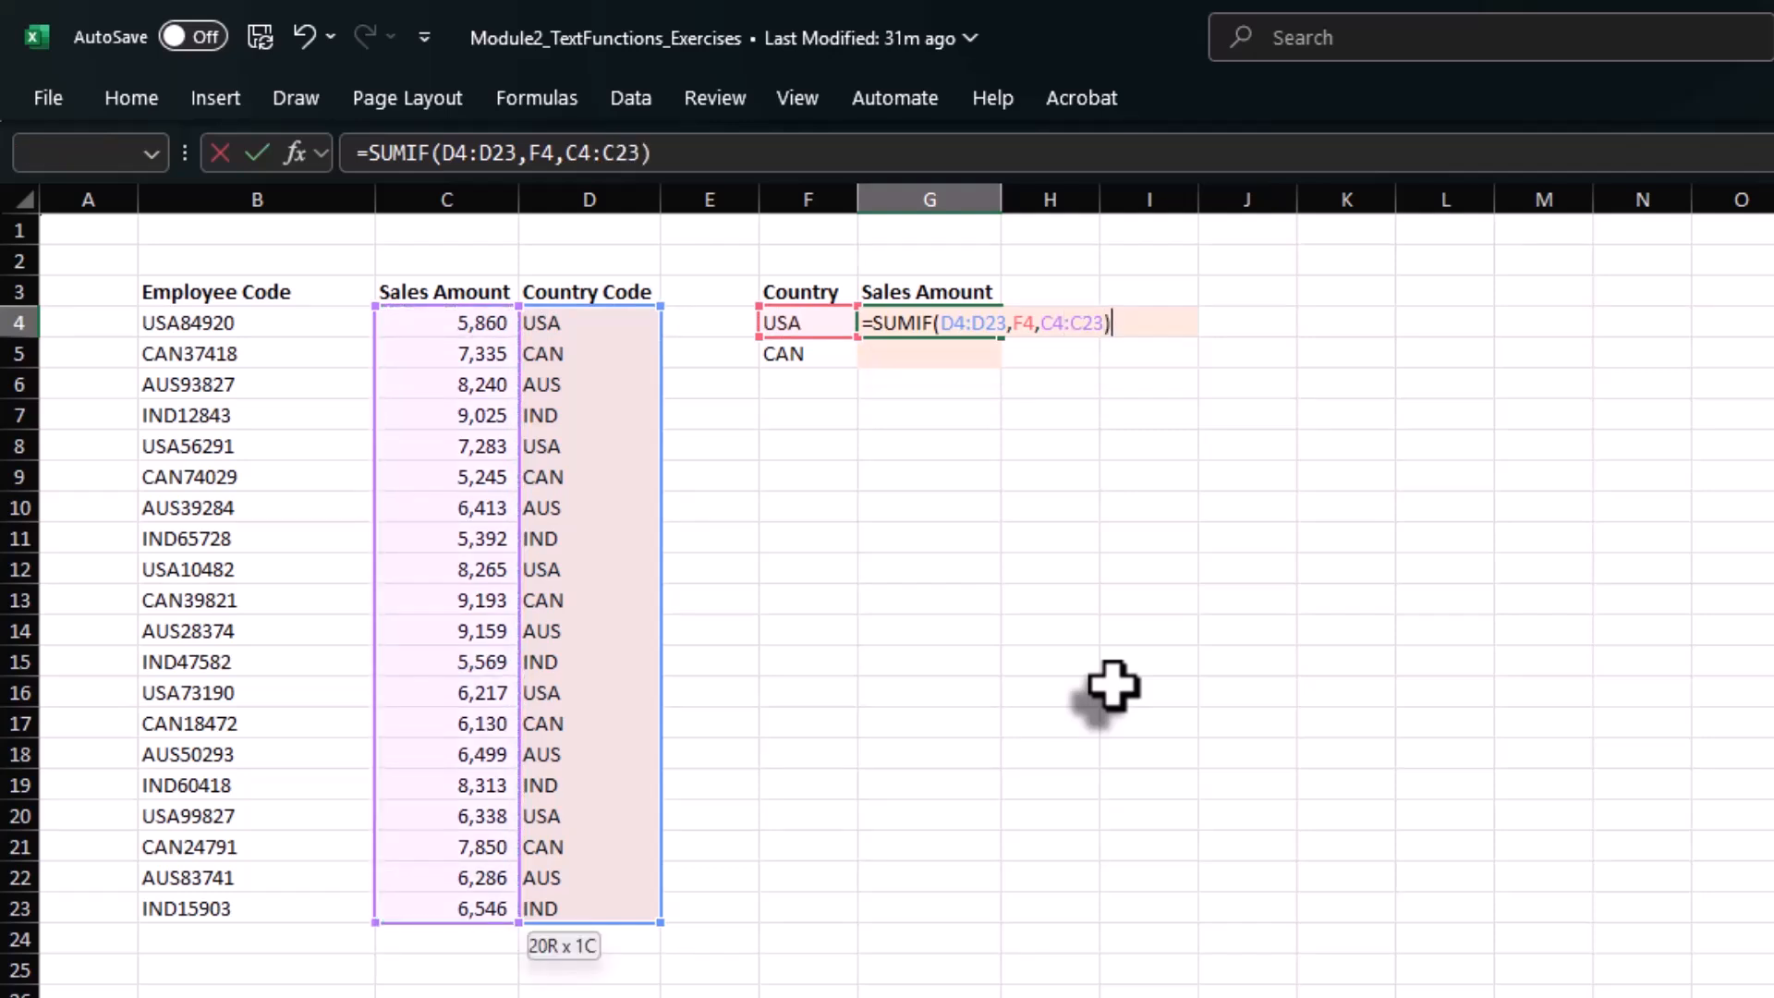
{"action": "key", "text": "ctrl+Return"}
Make the country code and sales ranges in G4's SUMIF absolute, as $D$4:$D$23 and $C$4:$C$23.
{"action": "key", "text": "F2"}
{"action": "key", "text": "Left"}
{"action": "key", "text": "Left"}
{"action": "key", "text": "Left"}
{"action": "key", "text": "Left"}
{"action": "key", "text": "Left"}
{"action": "key", "text": "Left"}
{"action": "key", "text": "Left"}
{"action": "key", "text": "Left"}
{"action": "key", "text": "Left"}
{"action": "key", "text": "Left"}
{"action": "key", "text": "Left"}
{"action": "key", "text": "Left"}
{"action": "key", "text": "Left"}
{"action": "key", "text": "Left"}
{"action": "key", "text": "Left"}
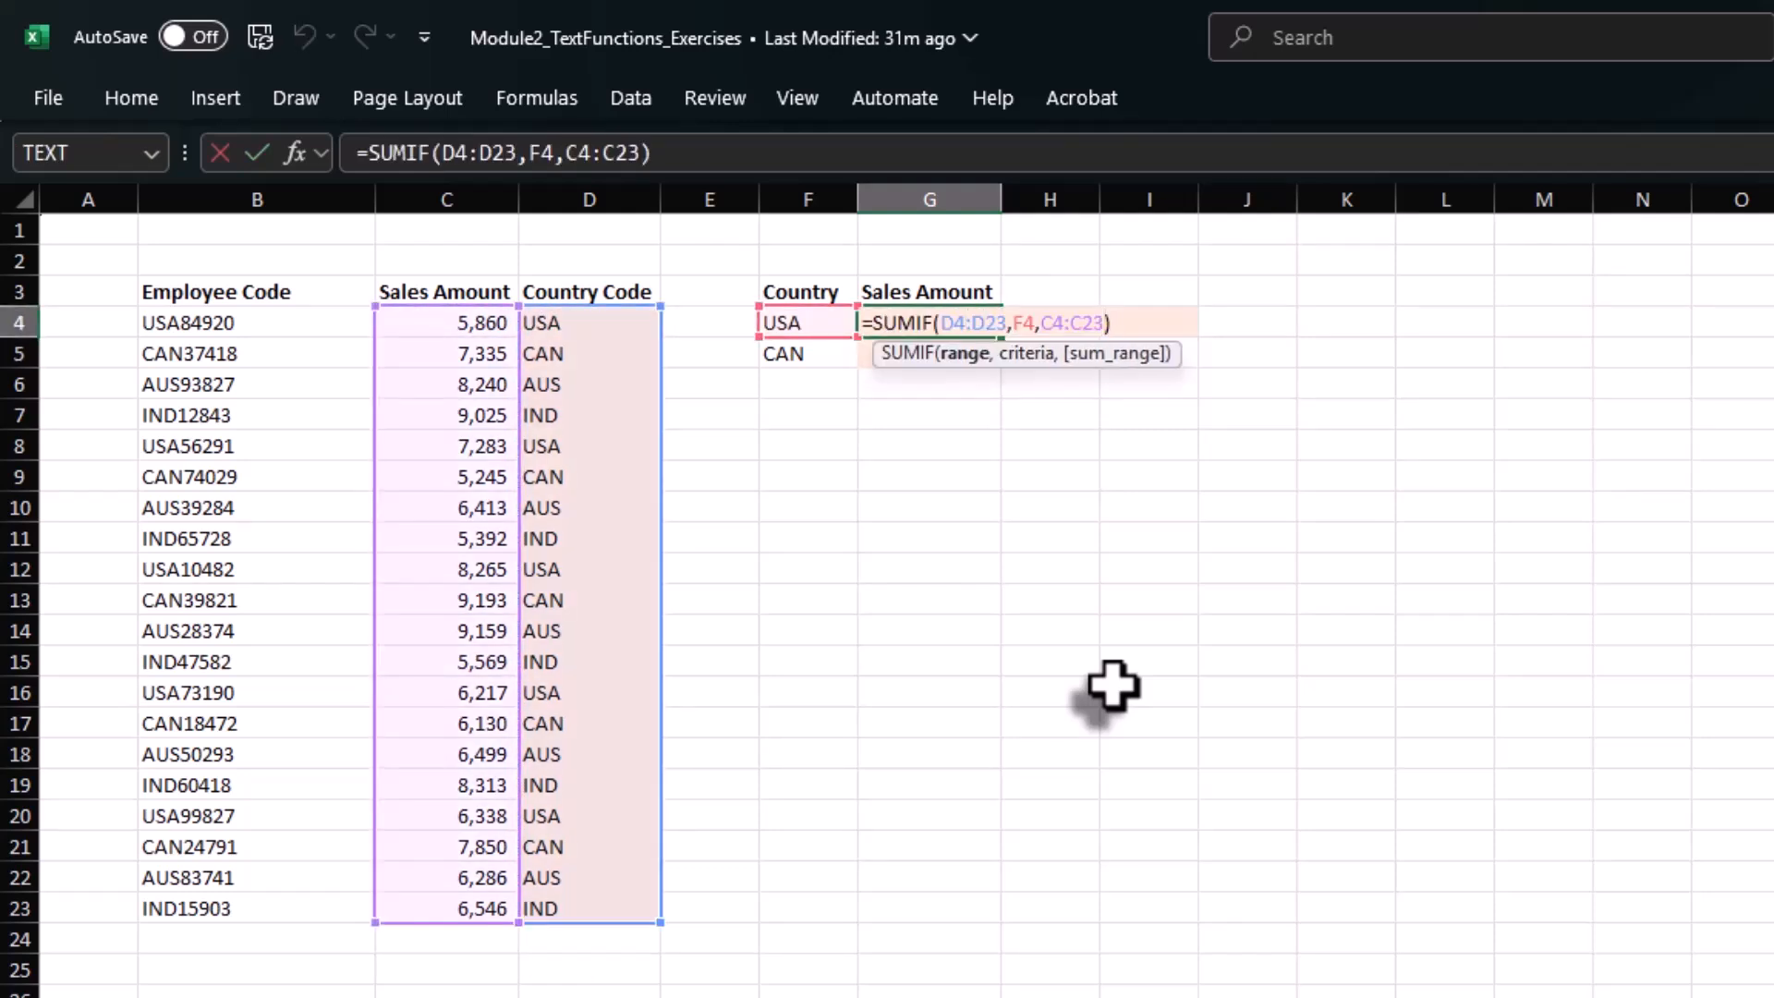
{"action": "key", "text": "F4"}
{"action": "key", "text": "Right"}
{"action": "key", "text": "Right"}
{"action": "key", "text": "Right"}
{"action": "key", "text": "Right"}
{"action": "key", "text": "F4"}
{"action": "key", "text": "Right"}
{"action": "key", "text": "Right"}
{"action": "key", "text": "Right"}
{"action": "key", "text": "Right"}
{"action": "key", "text": "Right"}
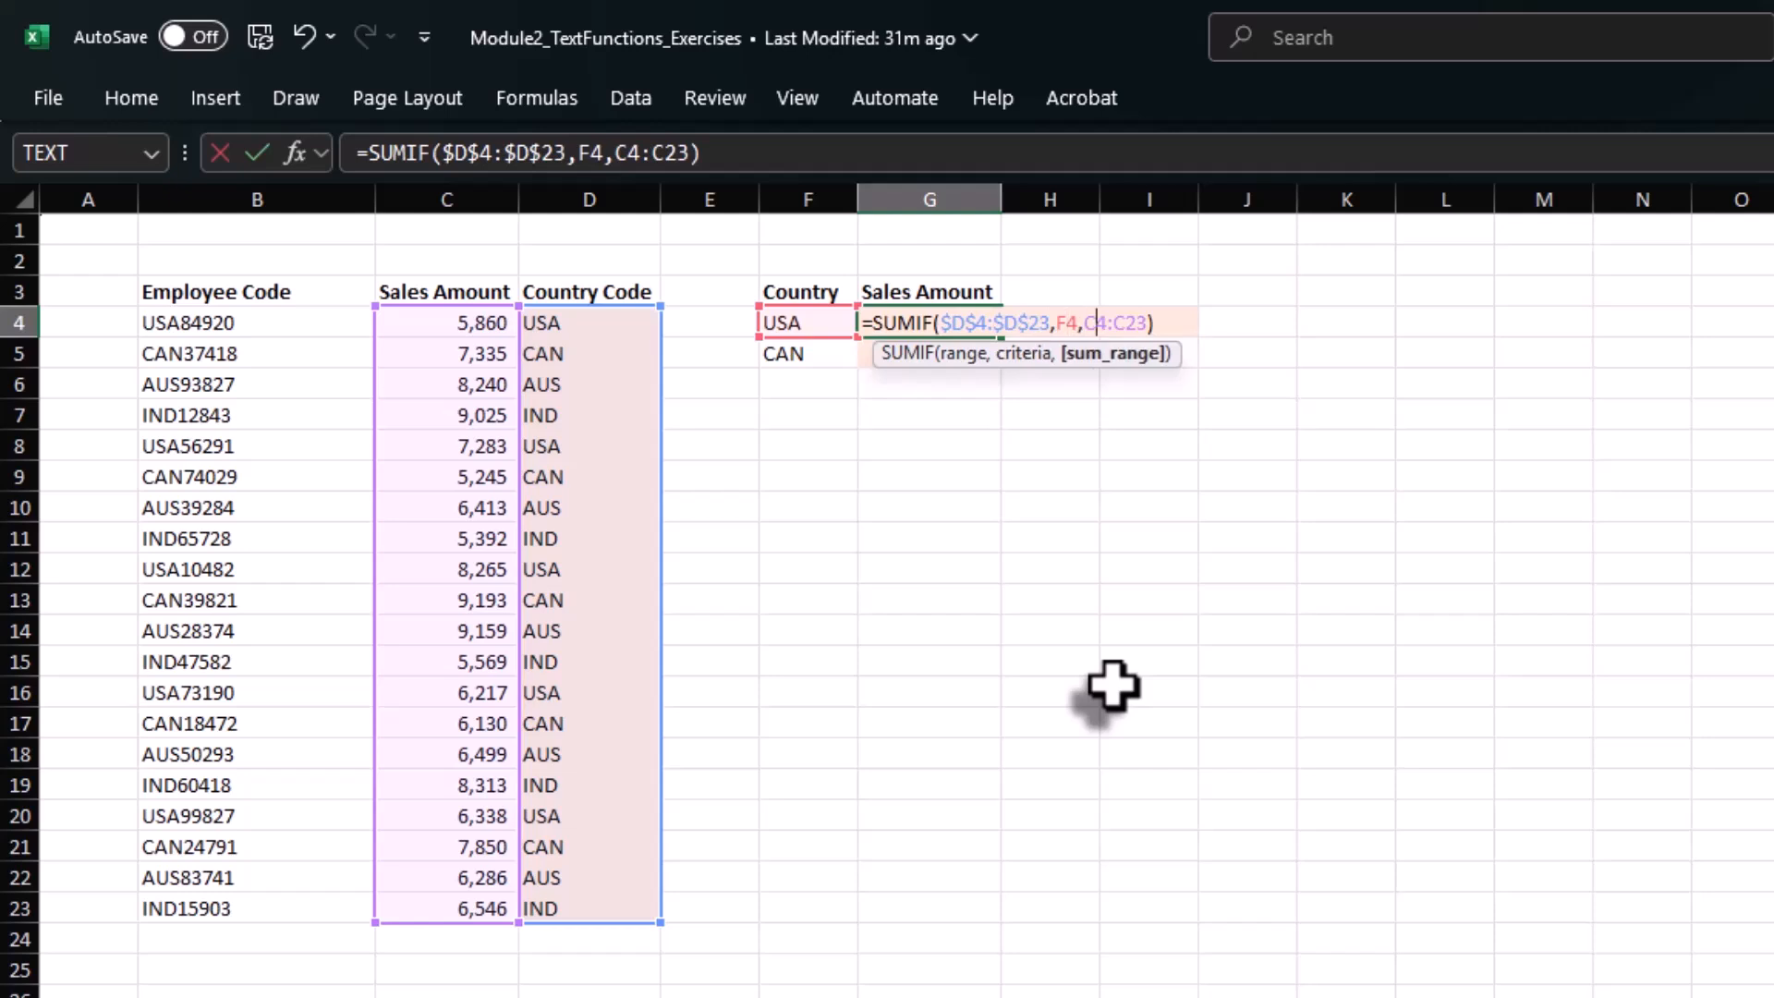
{"action": "key", "text": "F4"}
{"action": "key", "text": "F4"}
{"action": "key", "text": "Return"}
Copy the SUMIF formula from G4 to G5 for the CAN total.
{"action": "key", "text": "Up"}
{"action": "key", "text": "ctrl+c"}
{"action": "key", "text": "Down"}
{"action": "key", "text": "ctrl+v"}
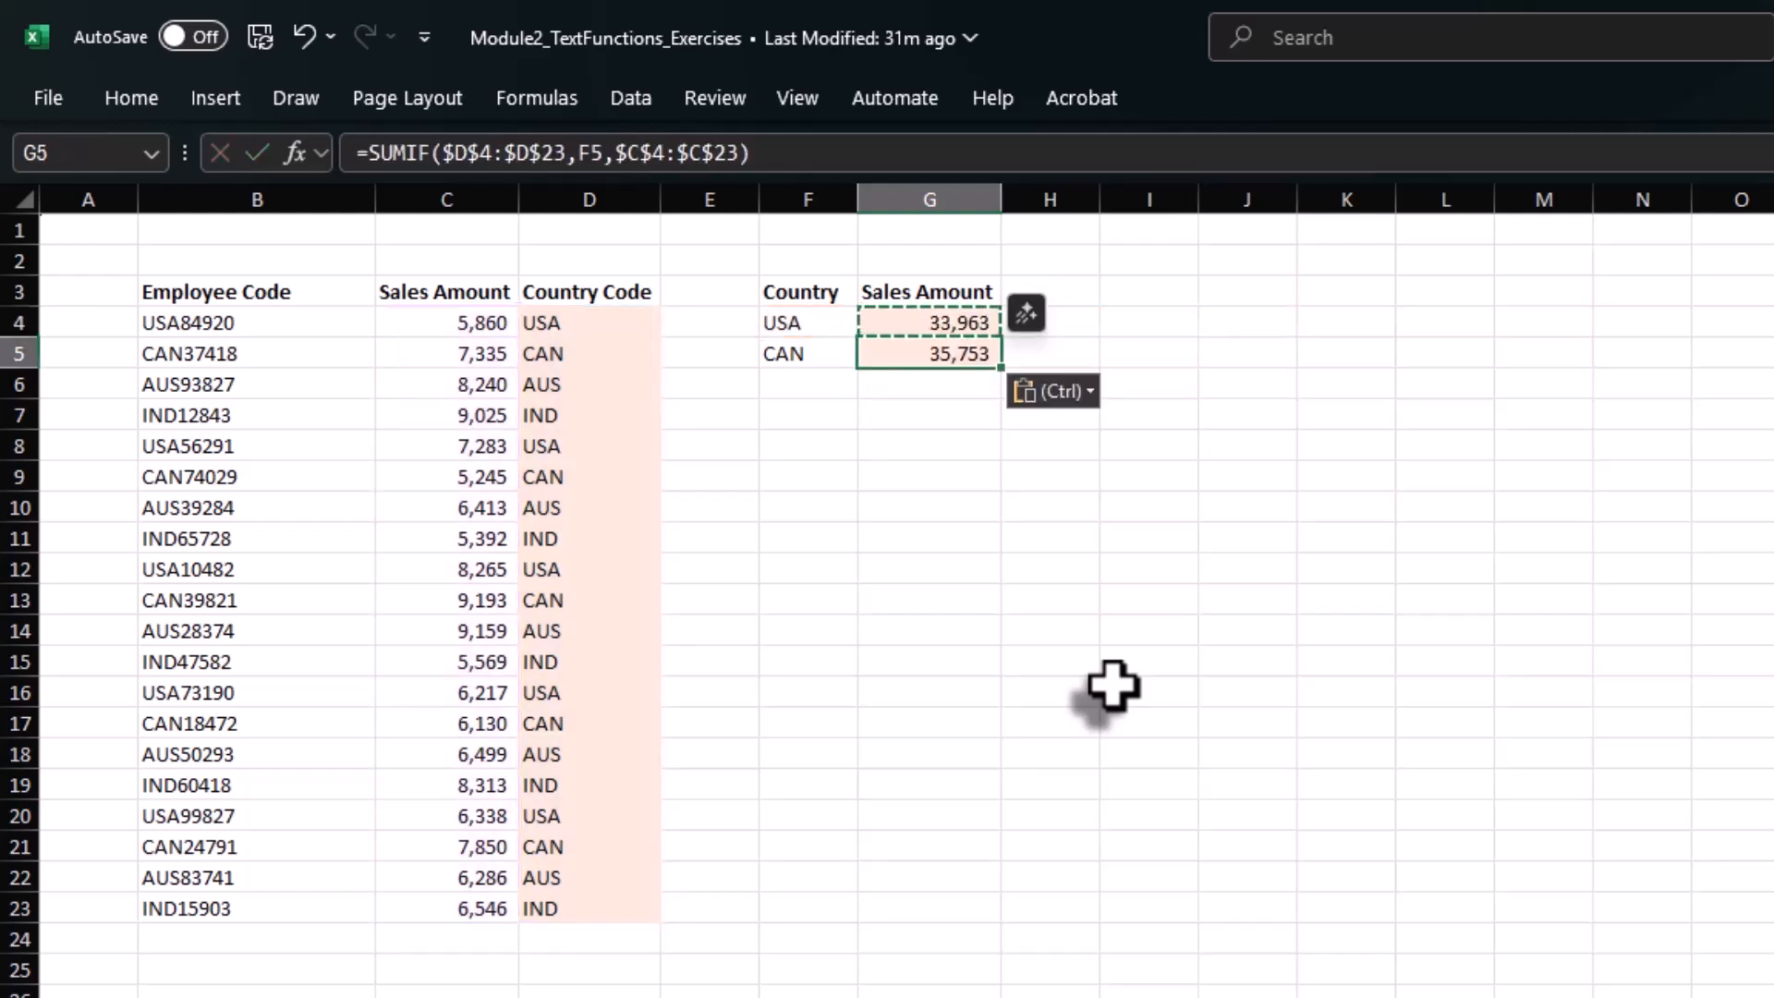
{"action": "key", "text": "Escape"}
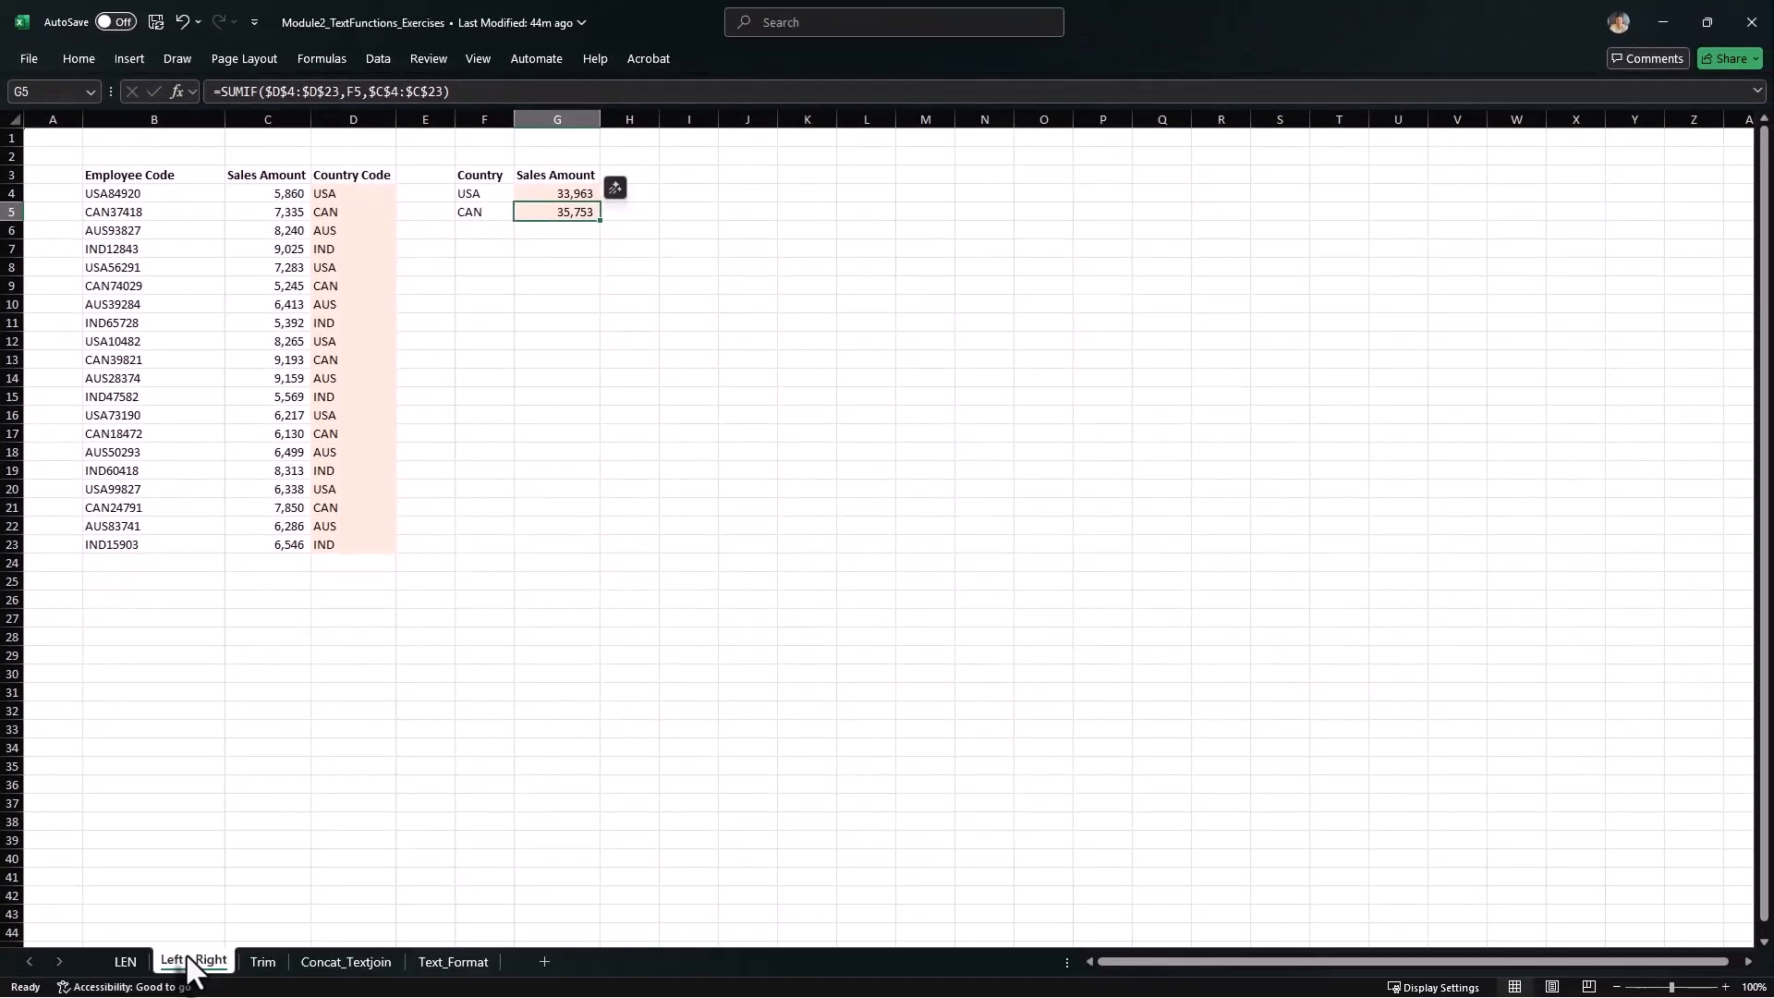
Open the Trim sheet and examine the extra spaces between the first and last name in A3.
{"action": "left_click", "coordinate": [264, 964]}
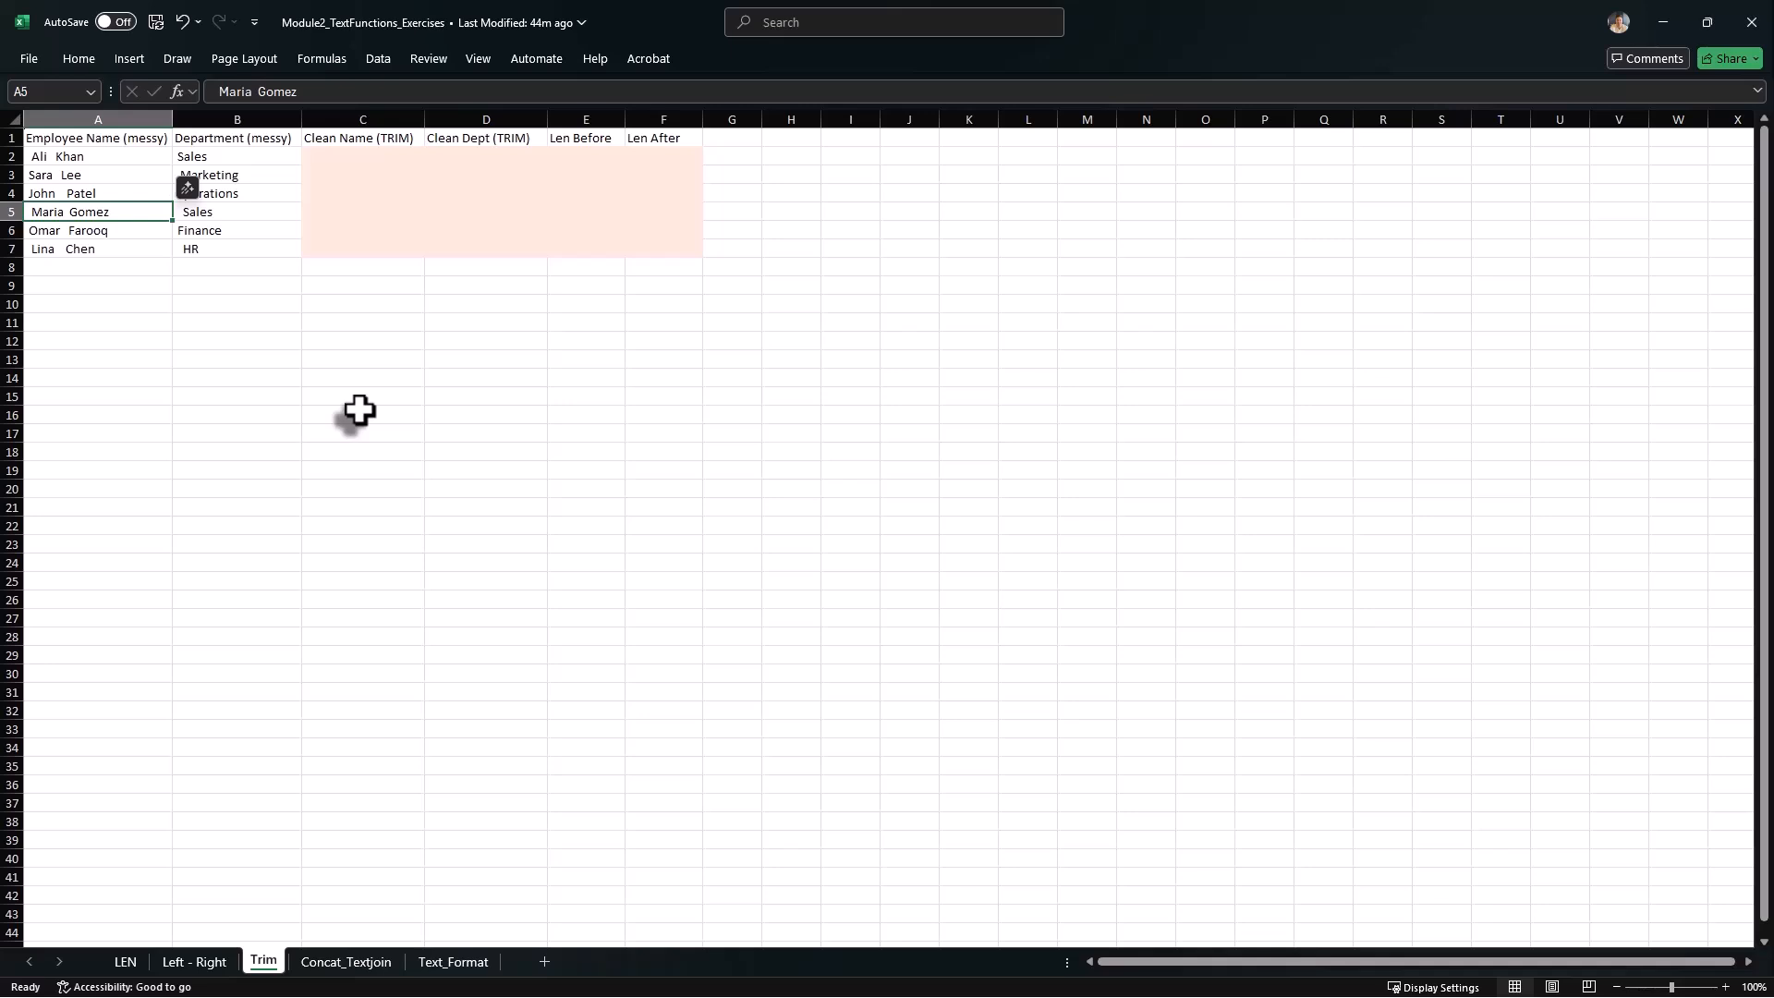
{"action": "key", "text": "Up"}
{"action": "key", "text": "Up"}
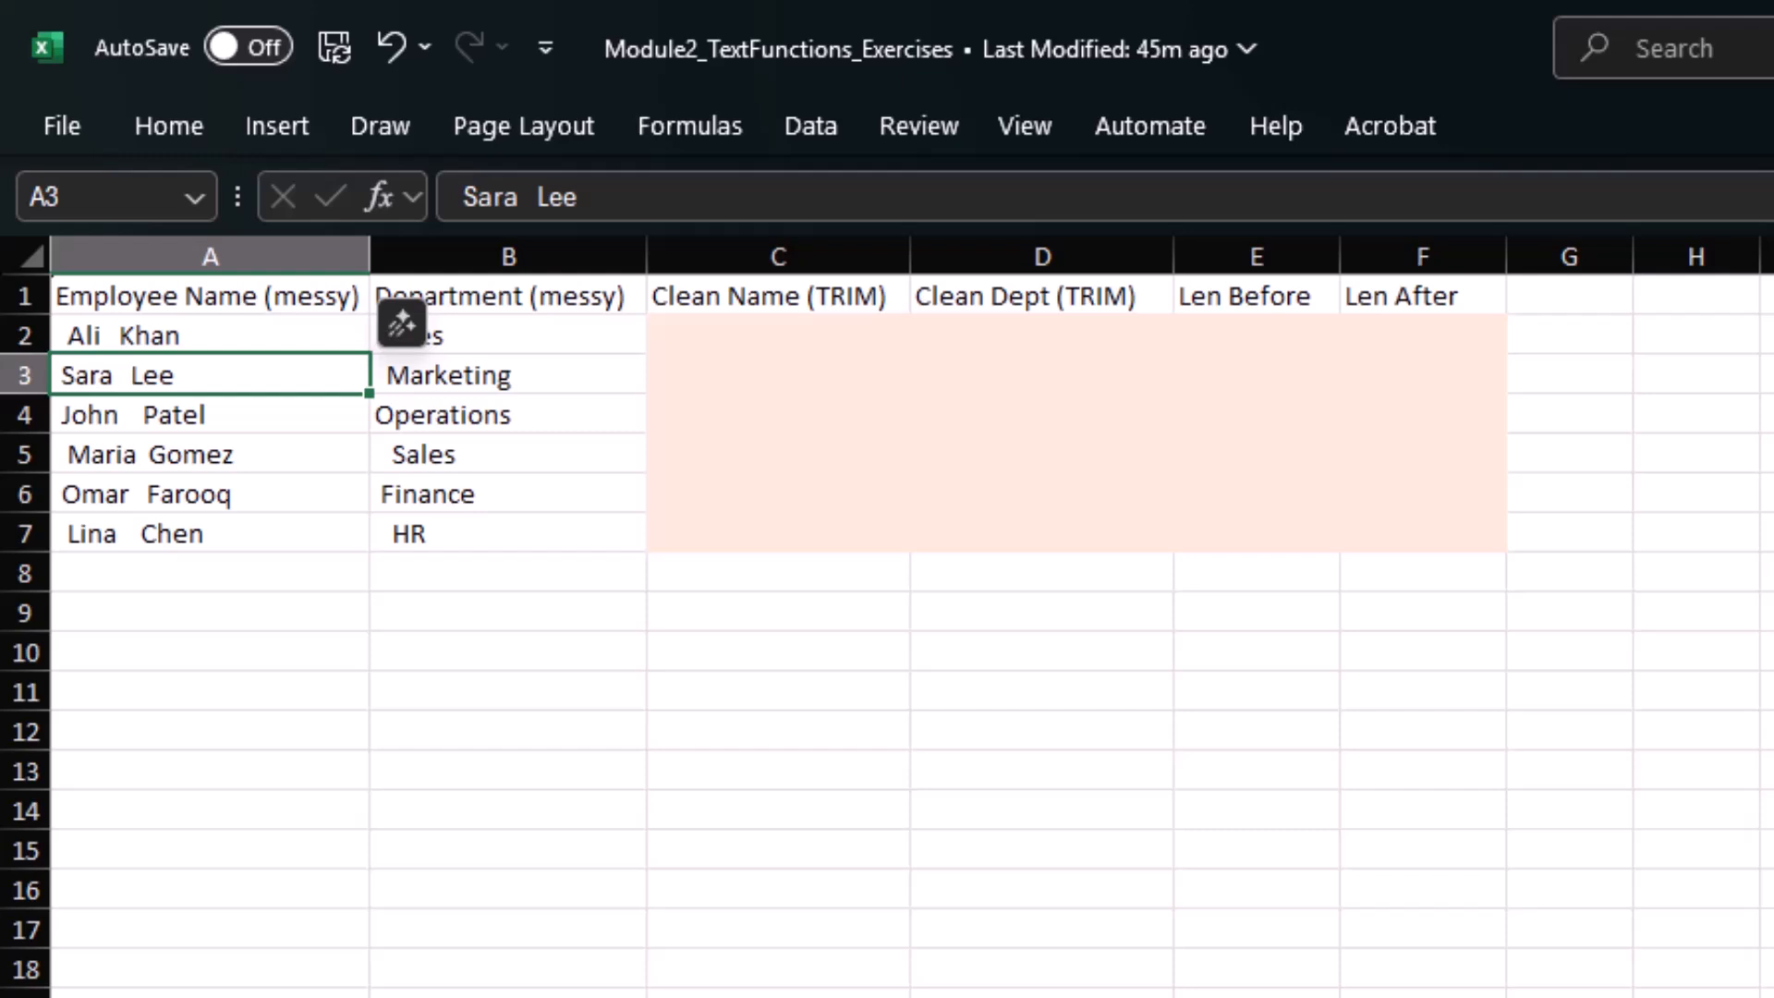
{"action": "key", "text": "F2"}
{"action": "key", "text": "Left"}
{"action": "key", "text": "Left"}
{"action": "key", "text": "Left"}
{"action": "key", "text": "shift+Left"}
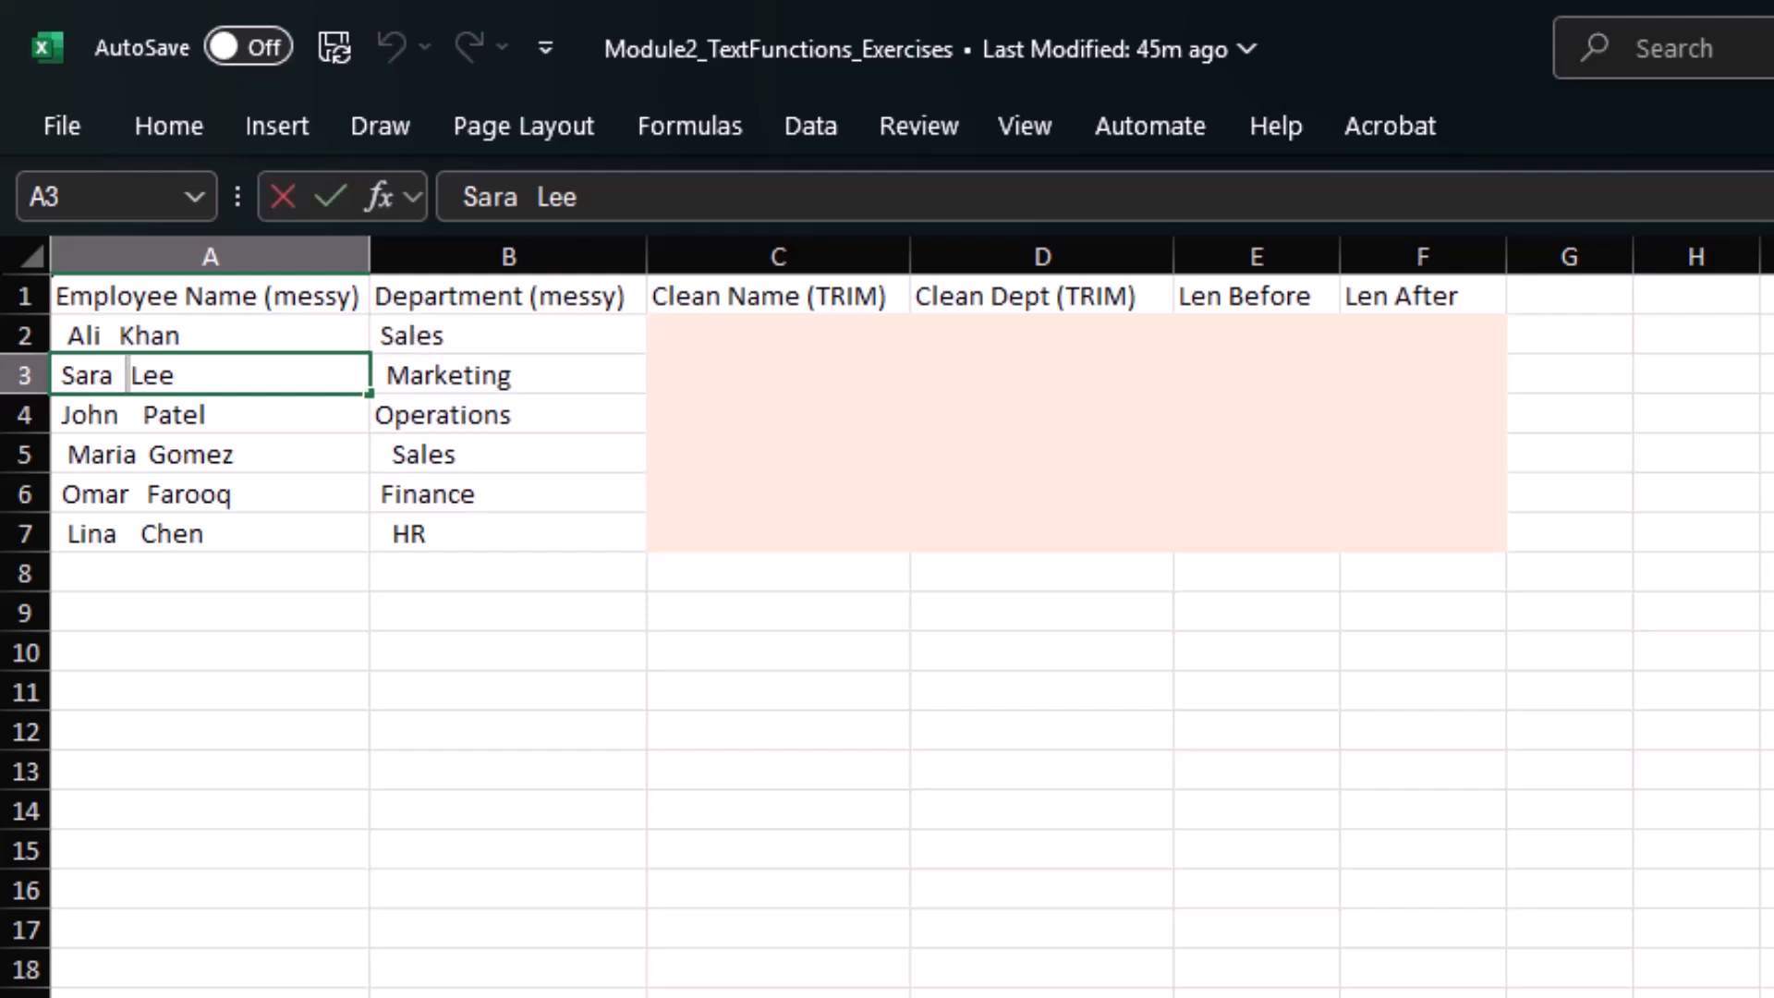
{"action": "key", "text": "shift+Left"}
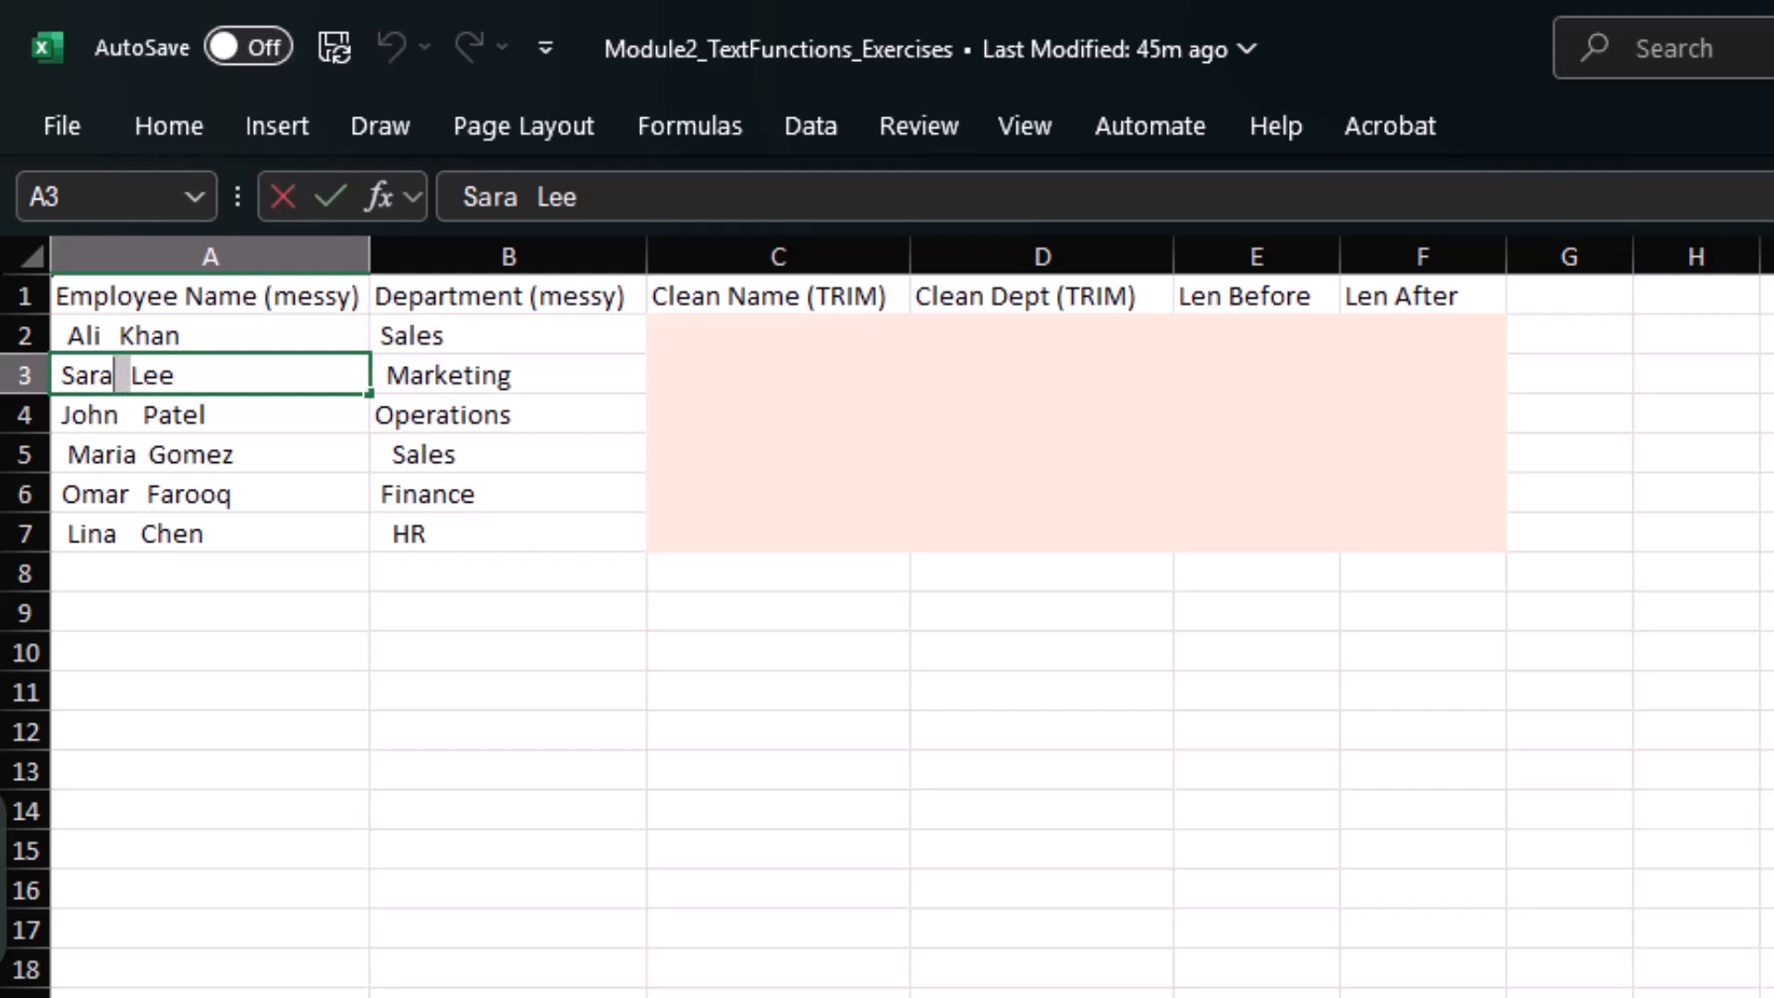
{"action": "key", "text": "Return"}
{"action": "key", "text": "Return"}
Examine the unwanted spaces in the employee name in A5, including before the first name.
{"action": "key", "text": "F2"}
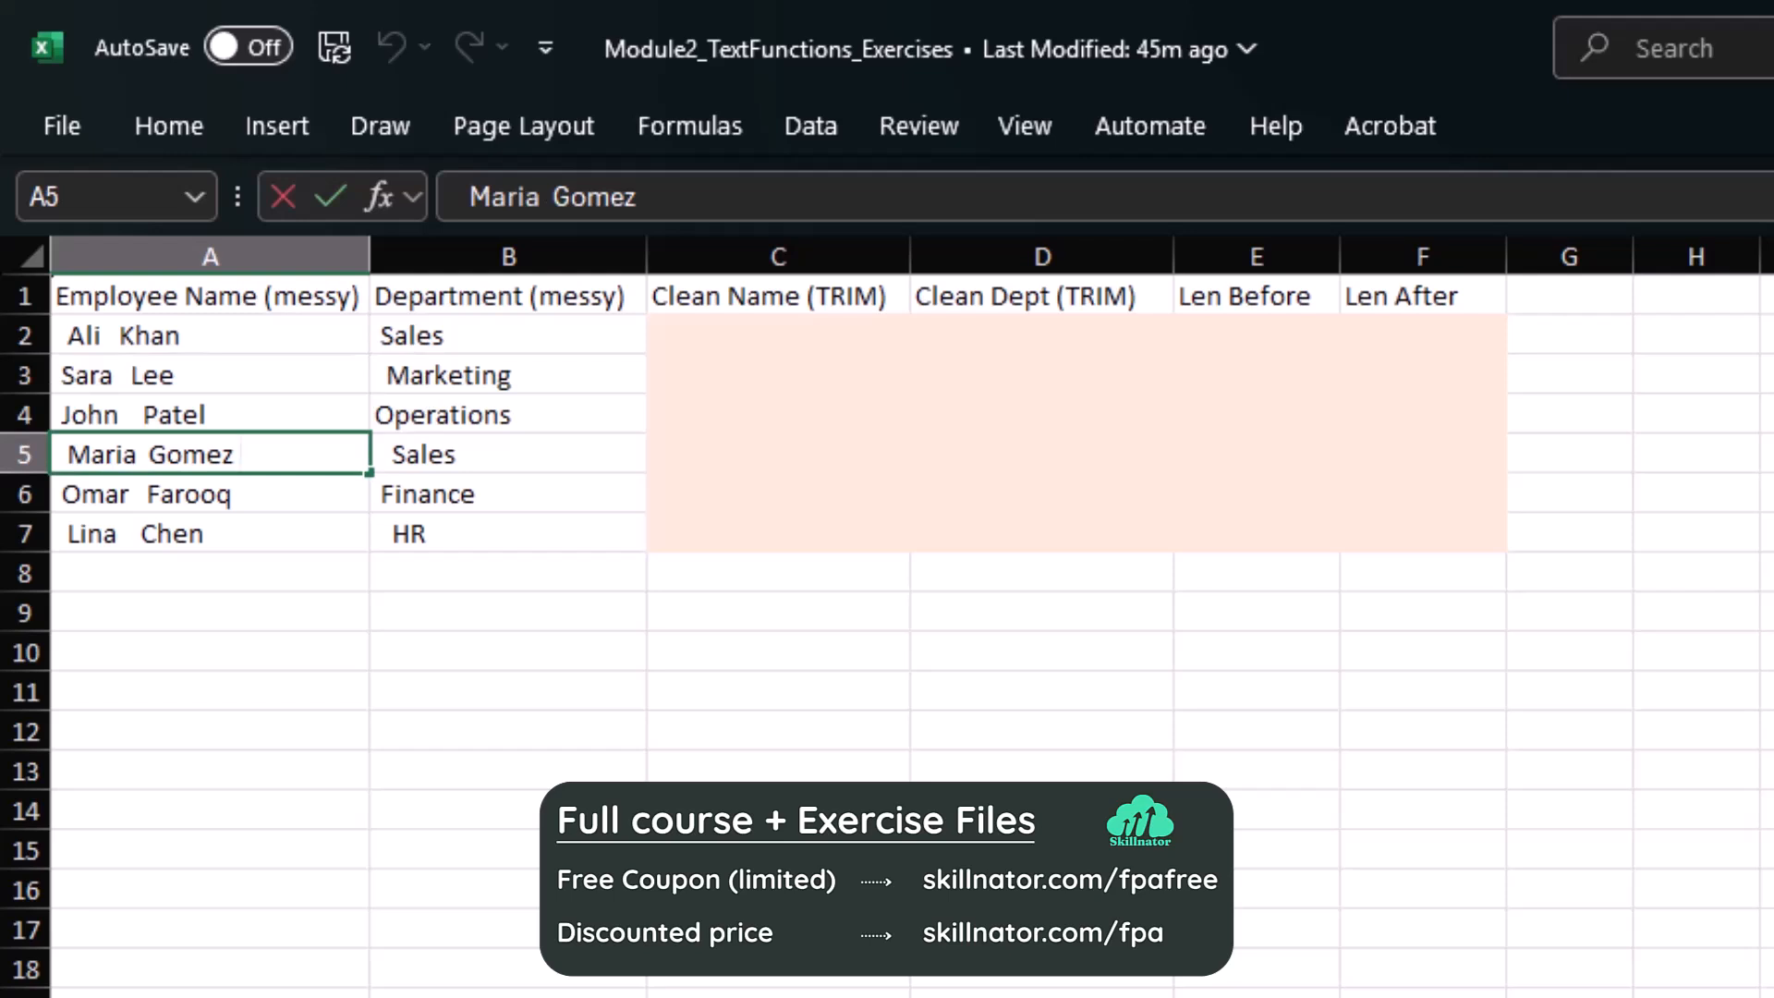
{"action": "key", "text": "Left"}
{"action": "key", "text": "ctrl+Left"}
{"action": "key", "text": "ctrl+Left"}
{"action": "key", "text": "ctrl+shift+Left"}
{"action": "key", "text": "Escape"}
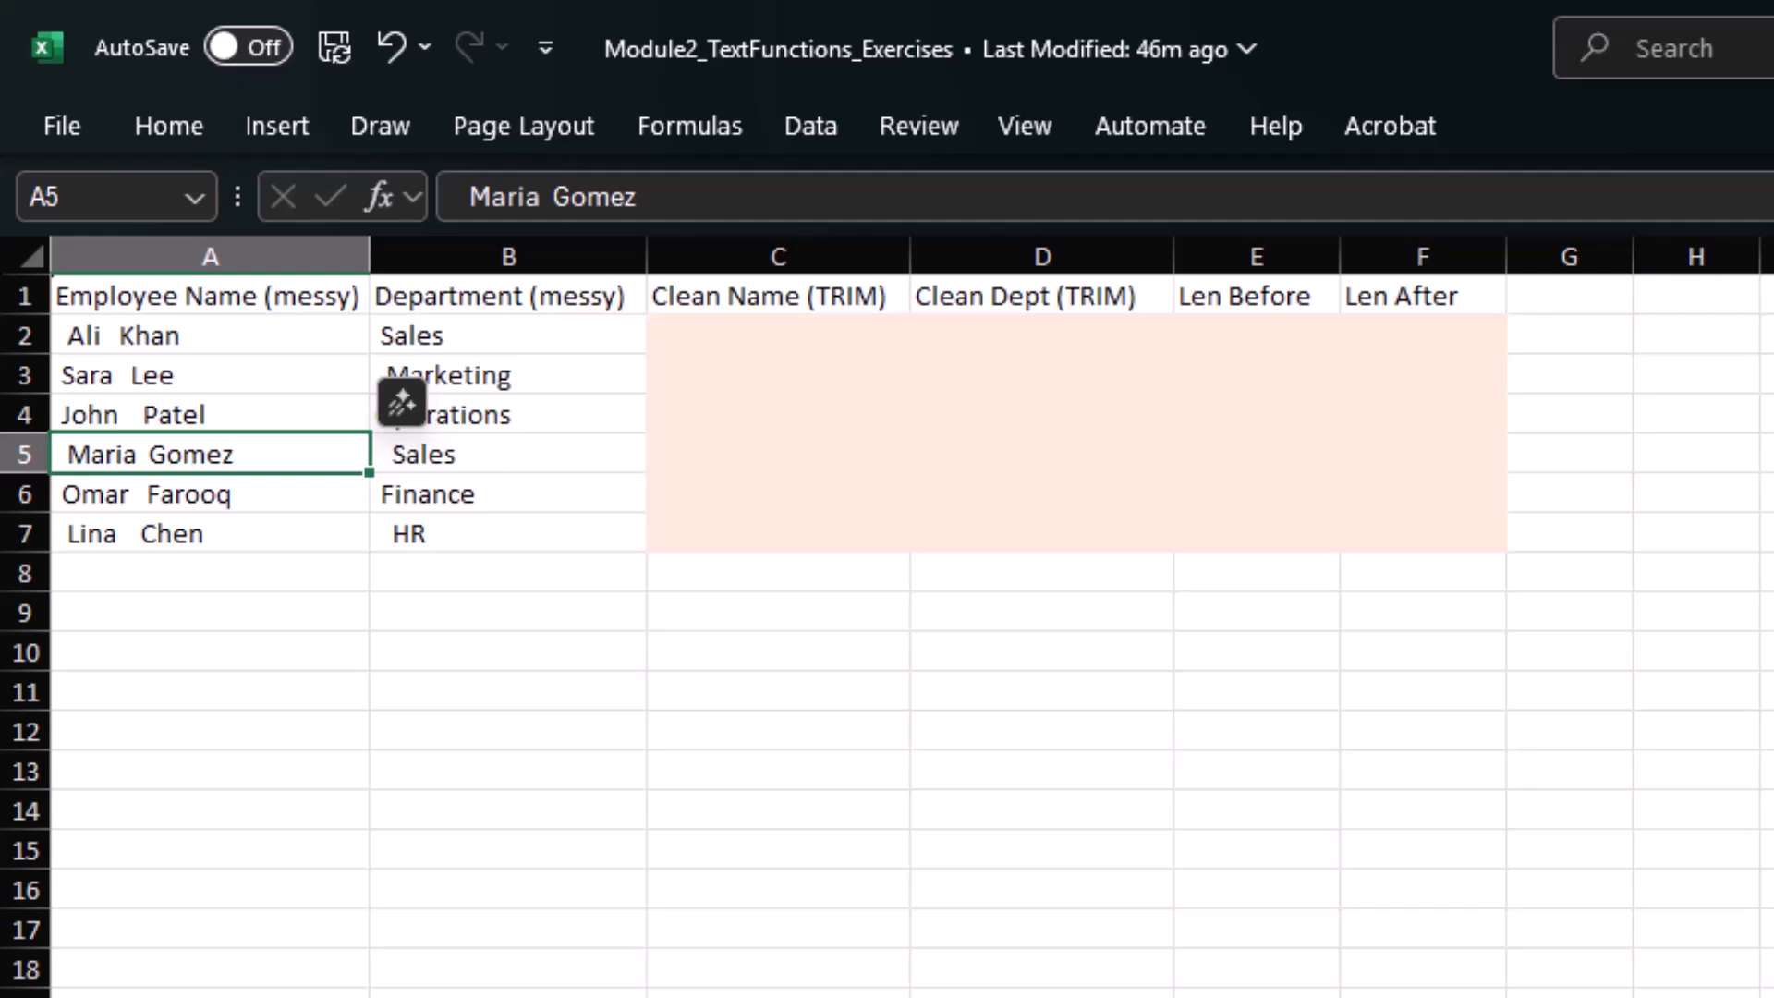
Clean the first employee name in C2 with =TRIM(A2).
{"action": "left_click", "coordinate": [776, 336]}
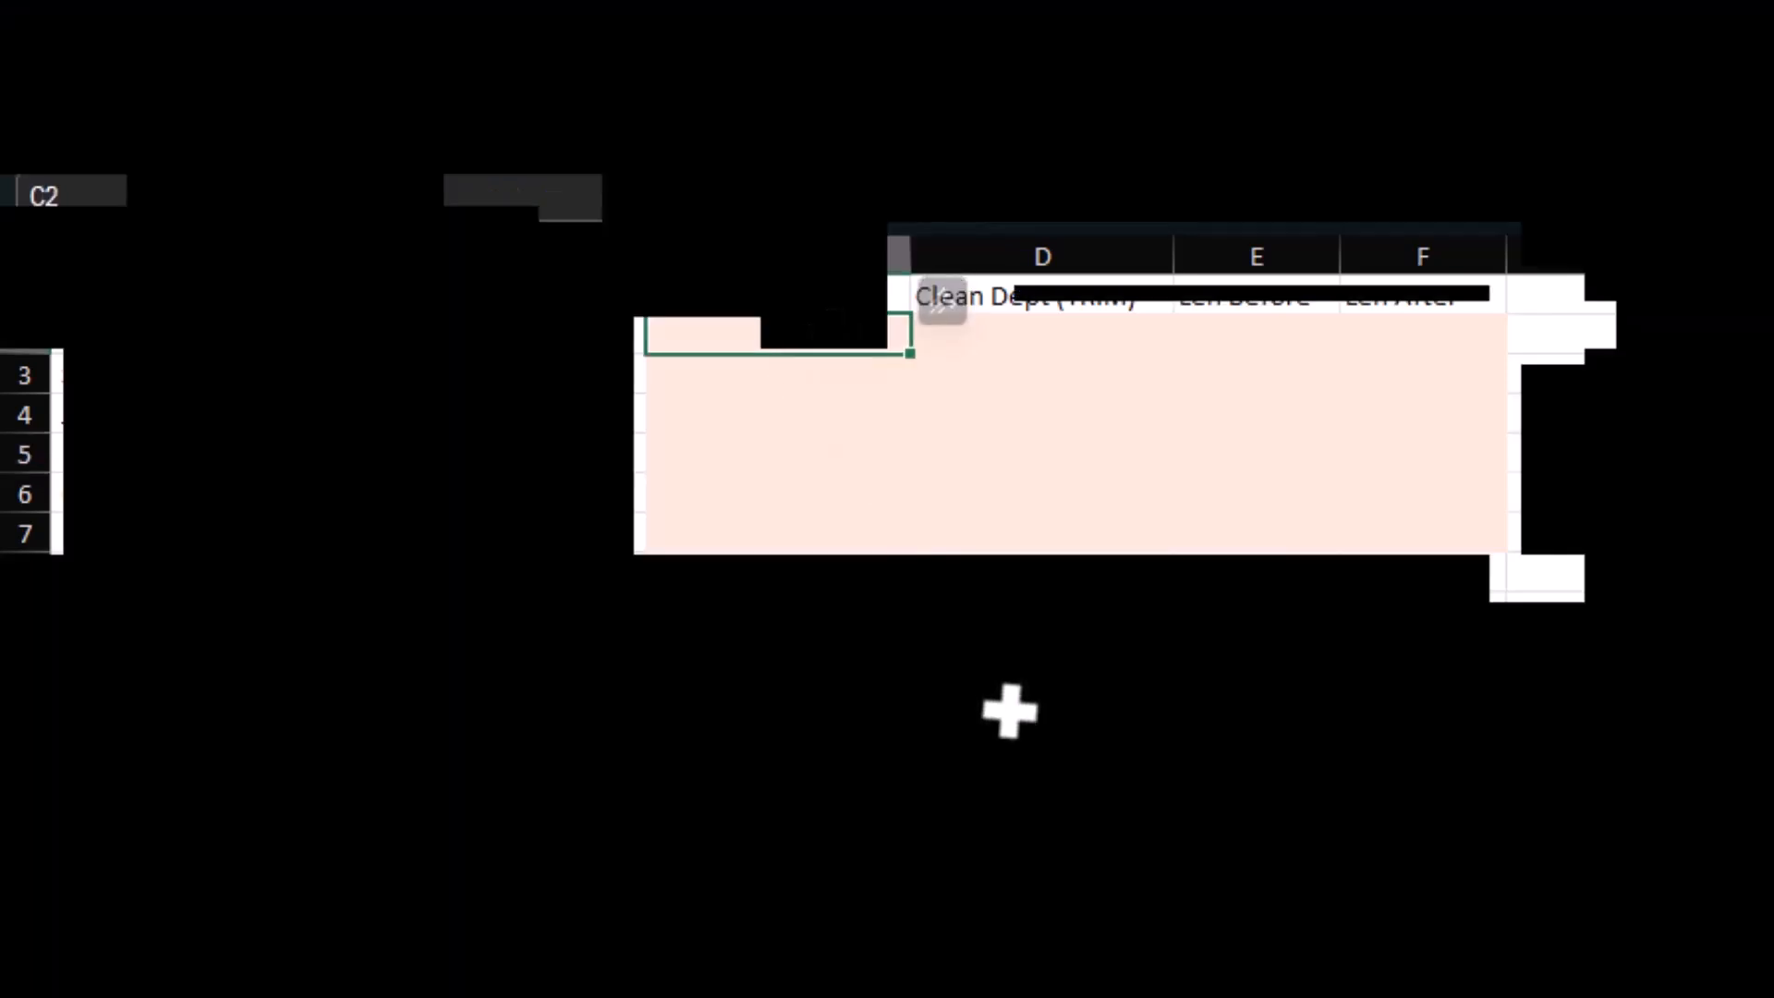
{"action": "type", "text": "=trim"}
{"action": "key", "text": "Tab"}
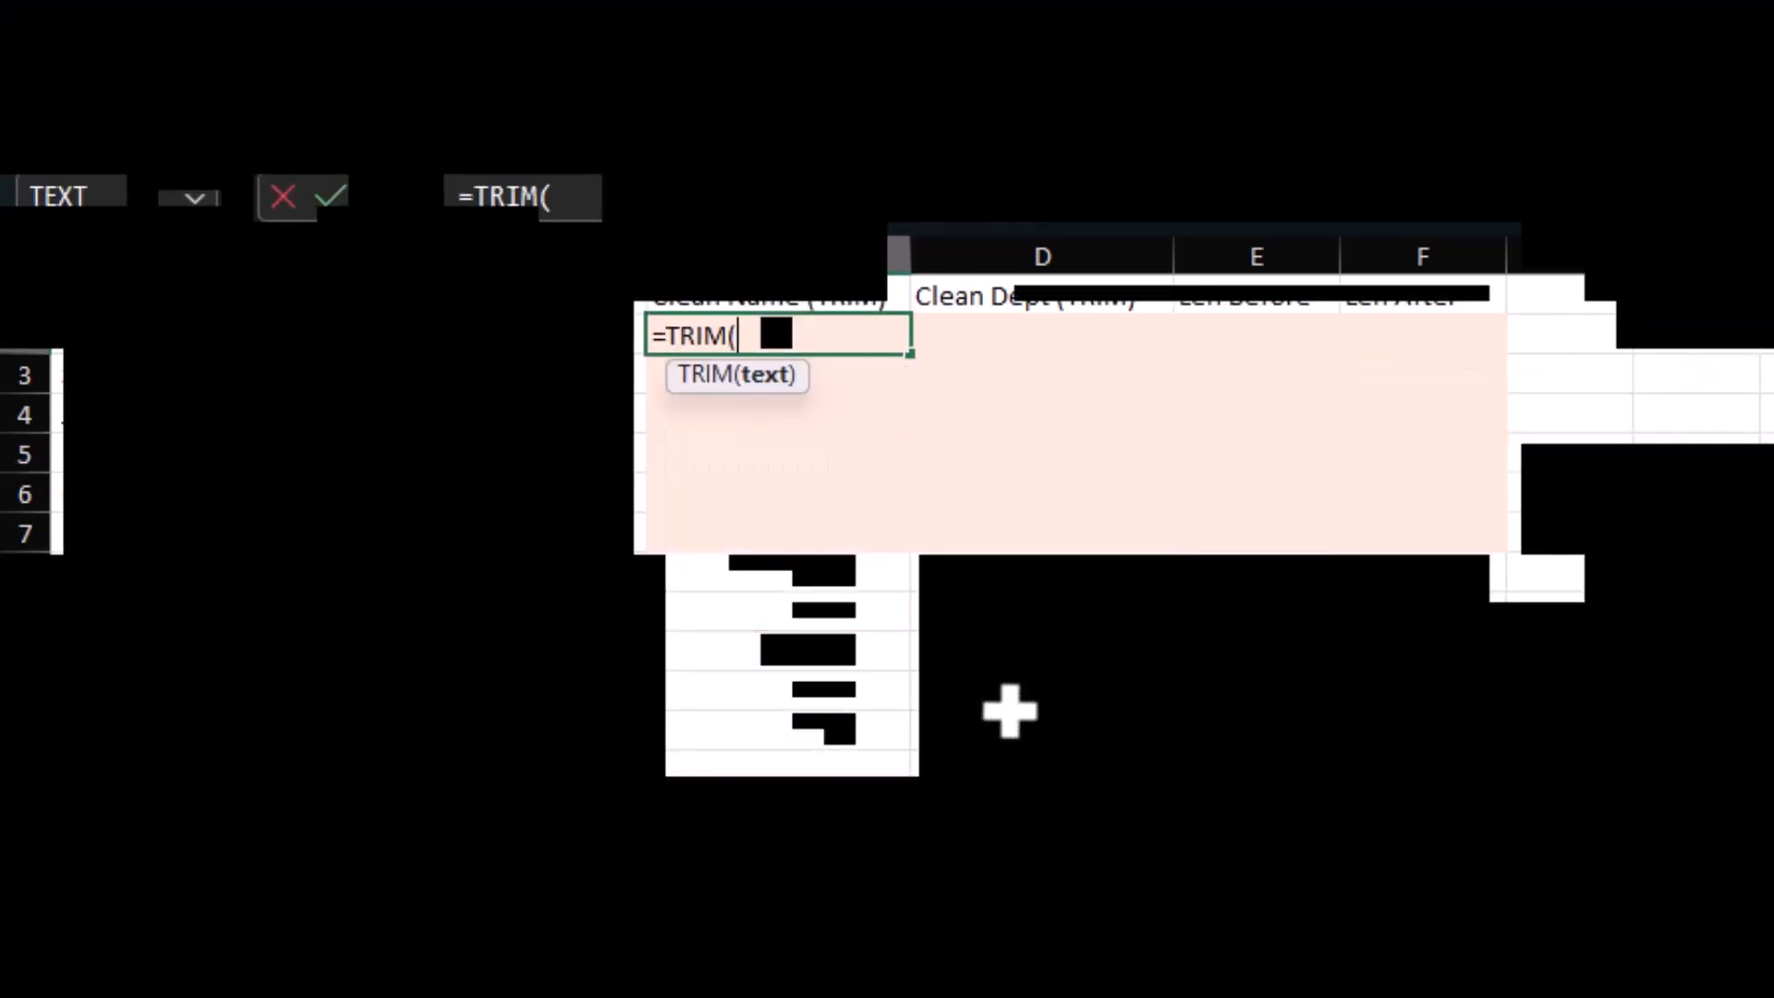
{"action": "key", "text": "Left"}
{"action": "key", "text": "Left"}
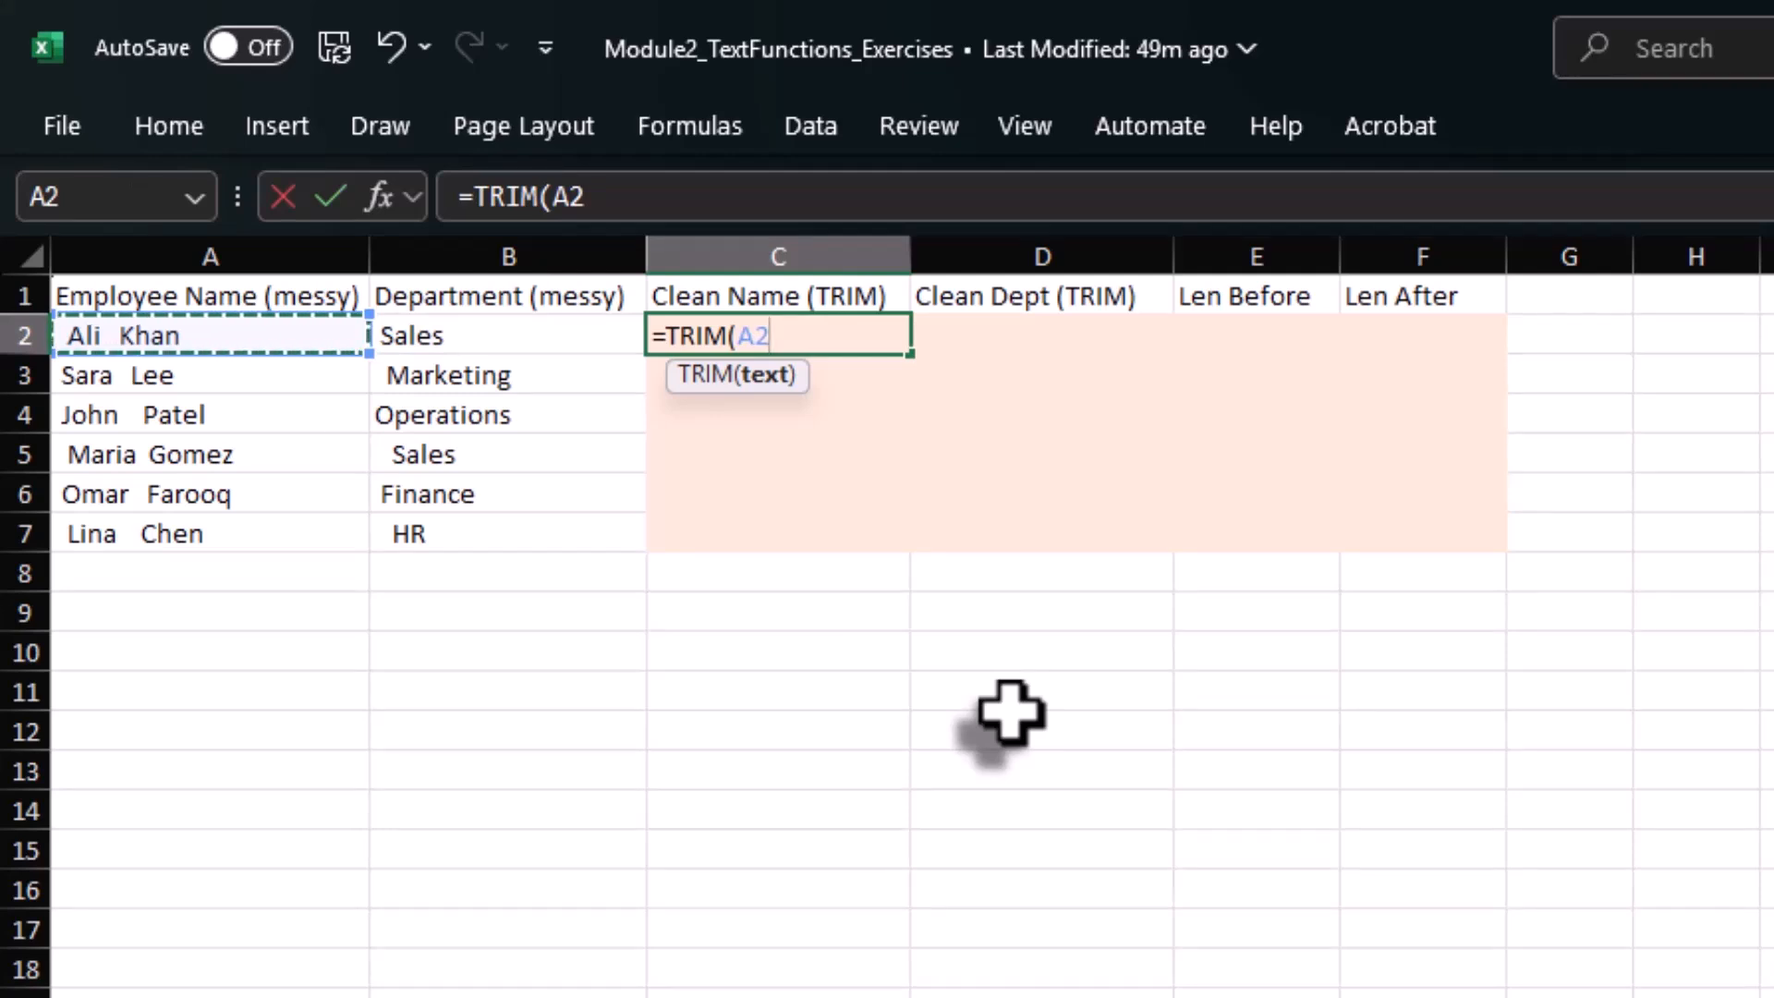
{"action": "type", "text": ")"}
{"action": "key", "text": "ctrl+Return"}
Copy the TRIM formula from C2 down the Clean Name column to C7.
{"action": "key", "text": "ctrl+c"}
{"action": "key", "text": "Left"}
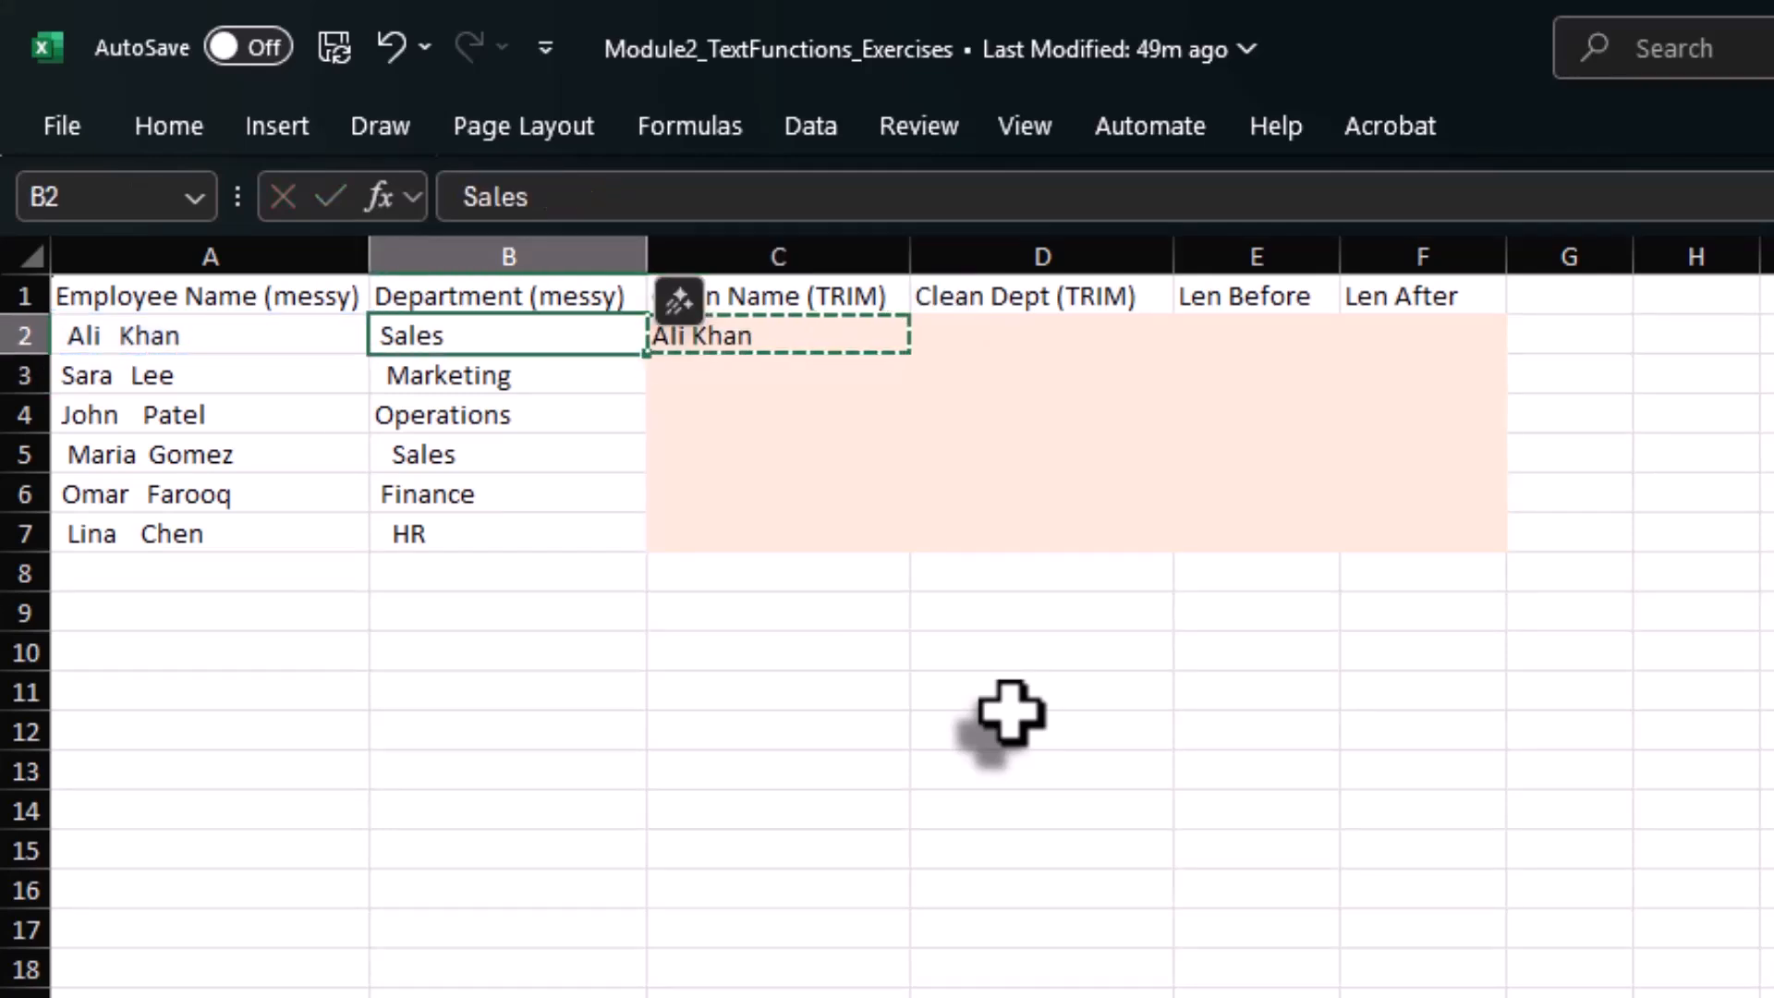
{"action": "key", "text": "ctrl+Down"}
{"action": "key", "text": "Right"}
{"action": "key", "text": "ctrl+shift+Up"}
{"action": "key", "text": "ctrl+v"}
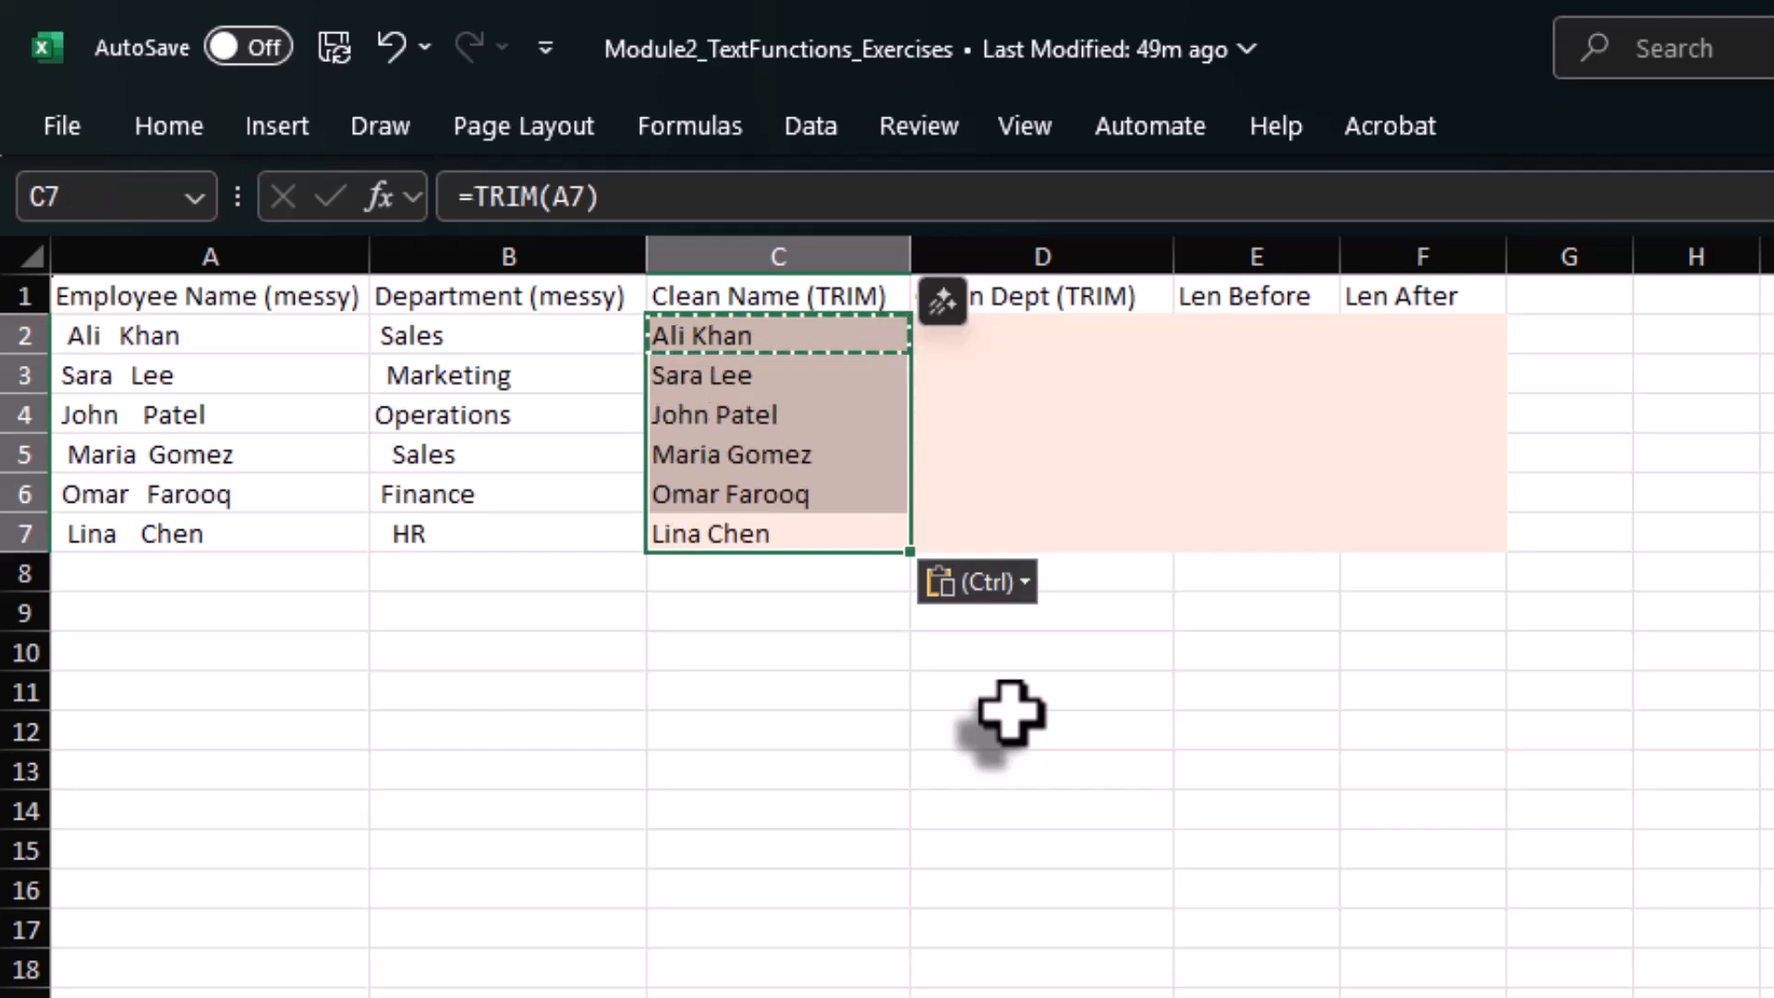
{"action": "key", "text": "Escape"}
Clean the first department in D2 with =TRIM(B2).
{"action": "key", "text": "Right"}
{"action": "key", "text": "ctrl+Up"}
{"action": "key", "text": "Down"}
{"action": "type", "text": "="}
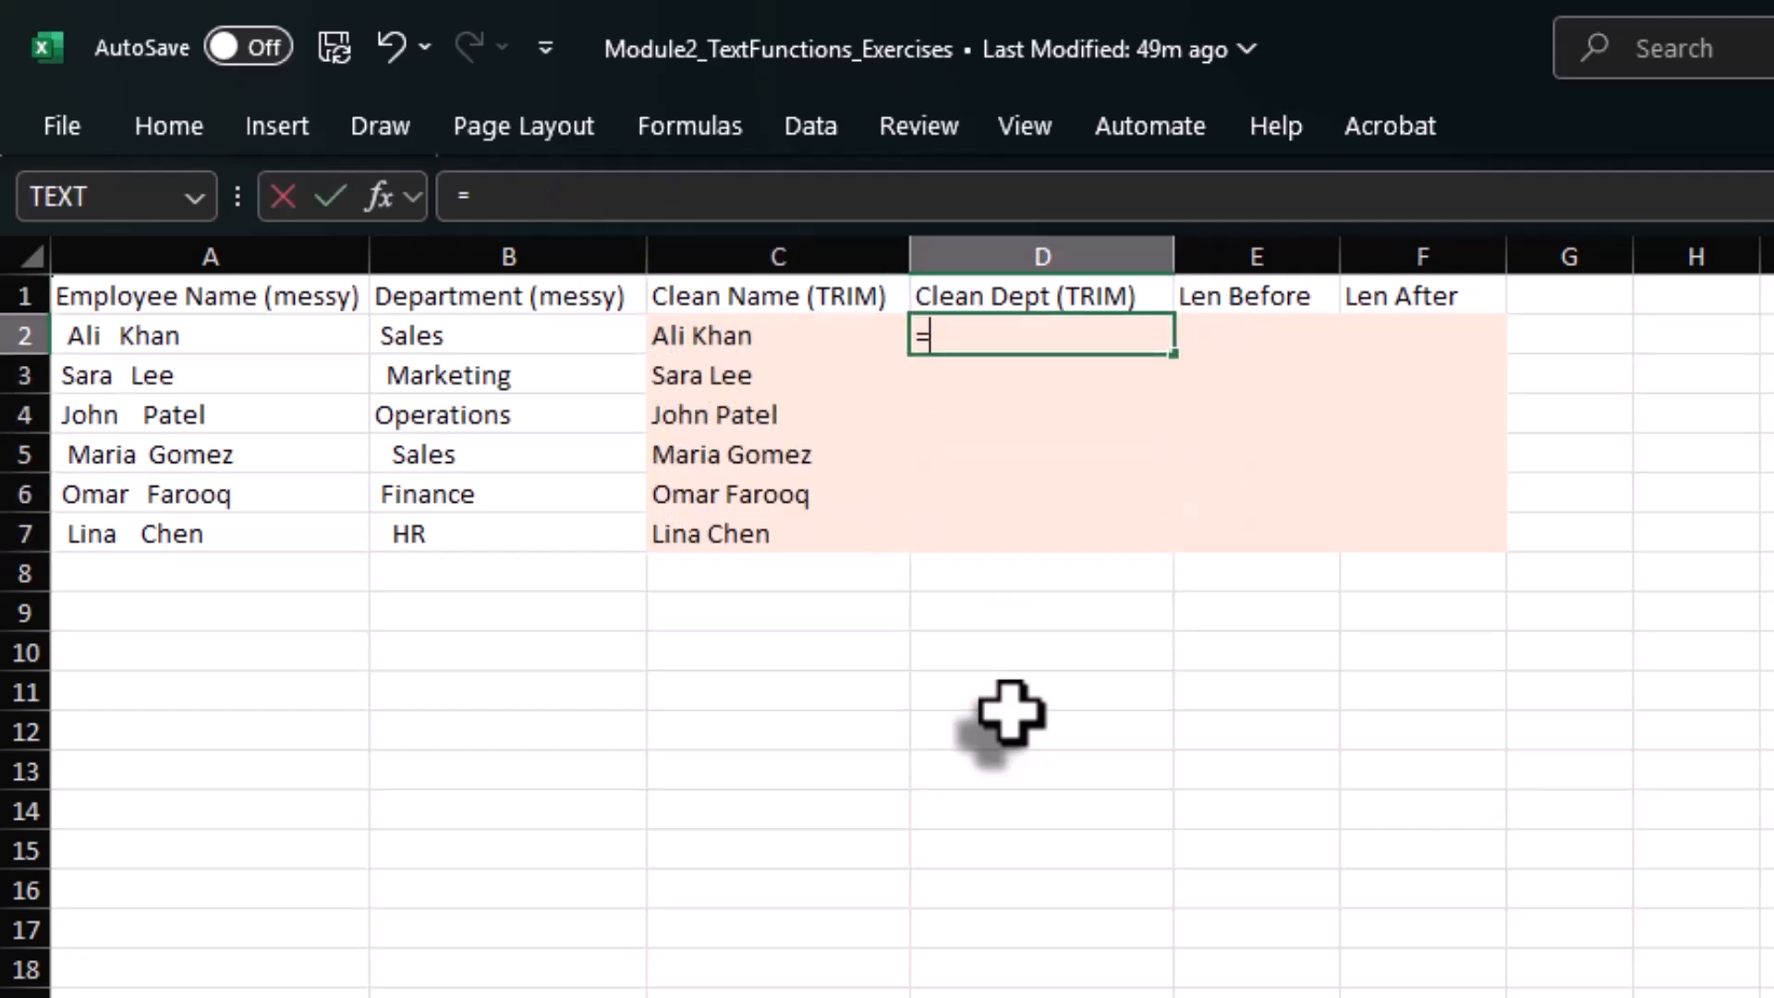
{"action": "type", "text": "trim("}
{"action": "key", "text": "Left"}
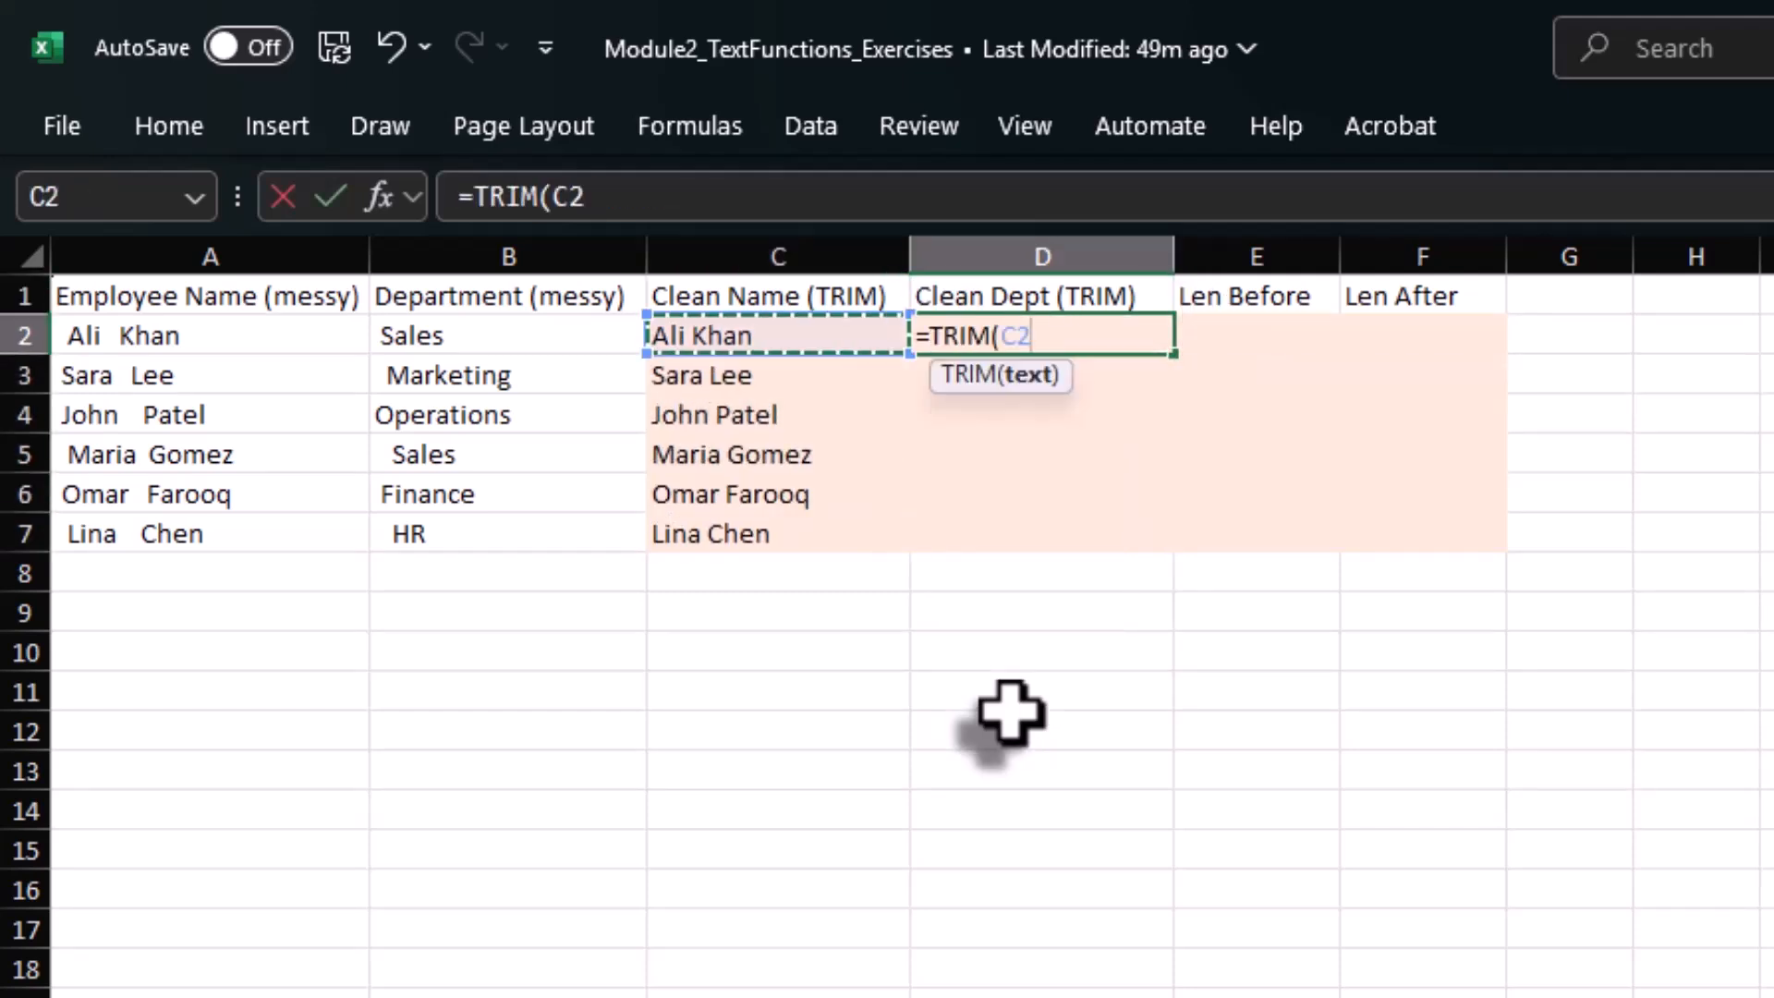
{"action": "key", "text": "Left"}
{"action": "type", "text": ")"}
{"action": "key", "text": "Return"}
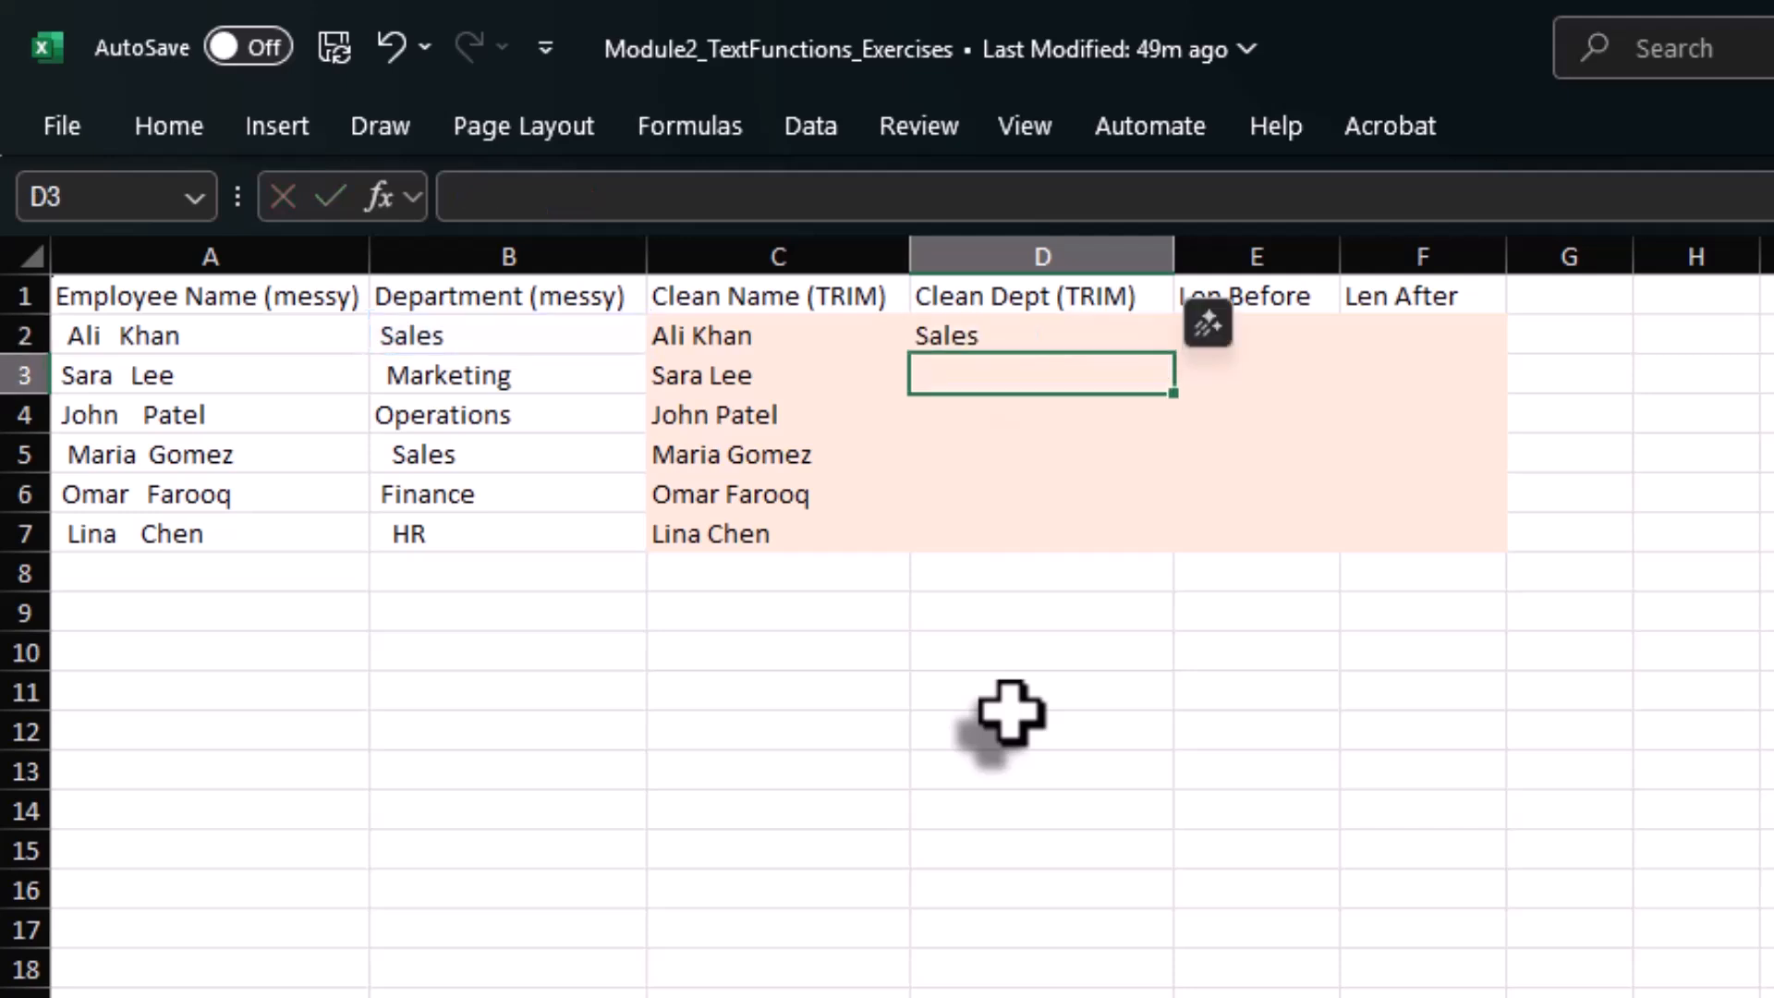
Copy the TRIM formula from D2 down the Clean Dept column to D7.
{"action": "key", "text": "Up"}
{"action": "key", "text": "ctrl+c"}
{"action": "key", "text": "Left"}
{"action": "key", "text": "ctrl+Down"}
{"action": "key", "text": "Right"}
{"action": "key", "text": "ctrl+shift+Up"}
{"action": "key", "text": "ctrl+v"}
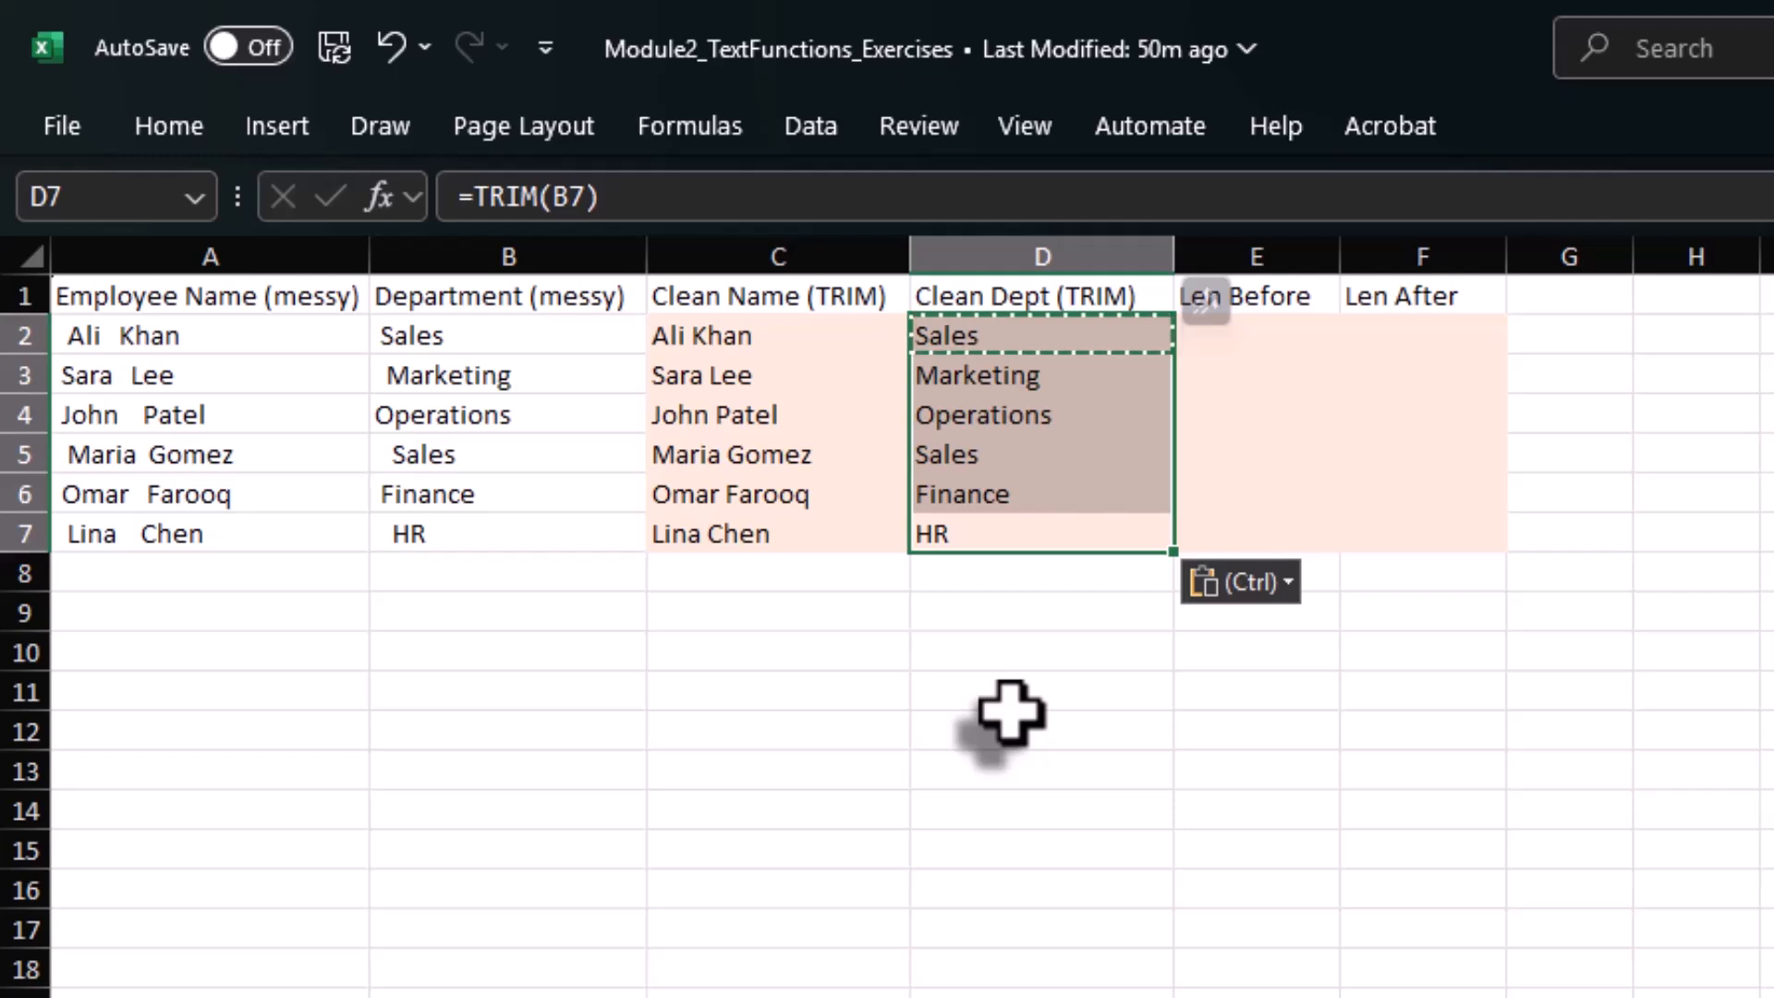
Enter =LEN(A2) in E2 under Len Before to count the messy name's characters.
{"action": "left_click", "coordinate": [1270, 335]}
{"action": "type", "text": "=len"}
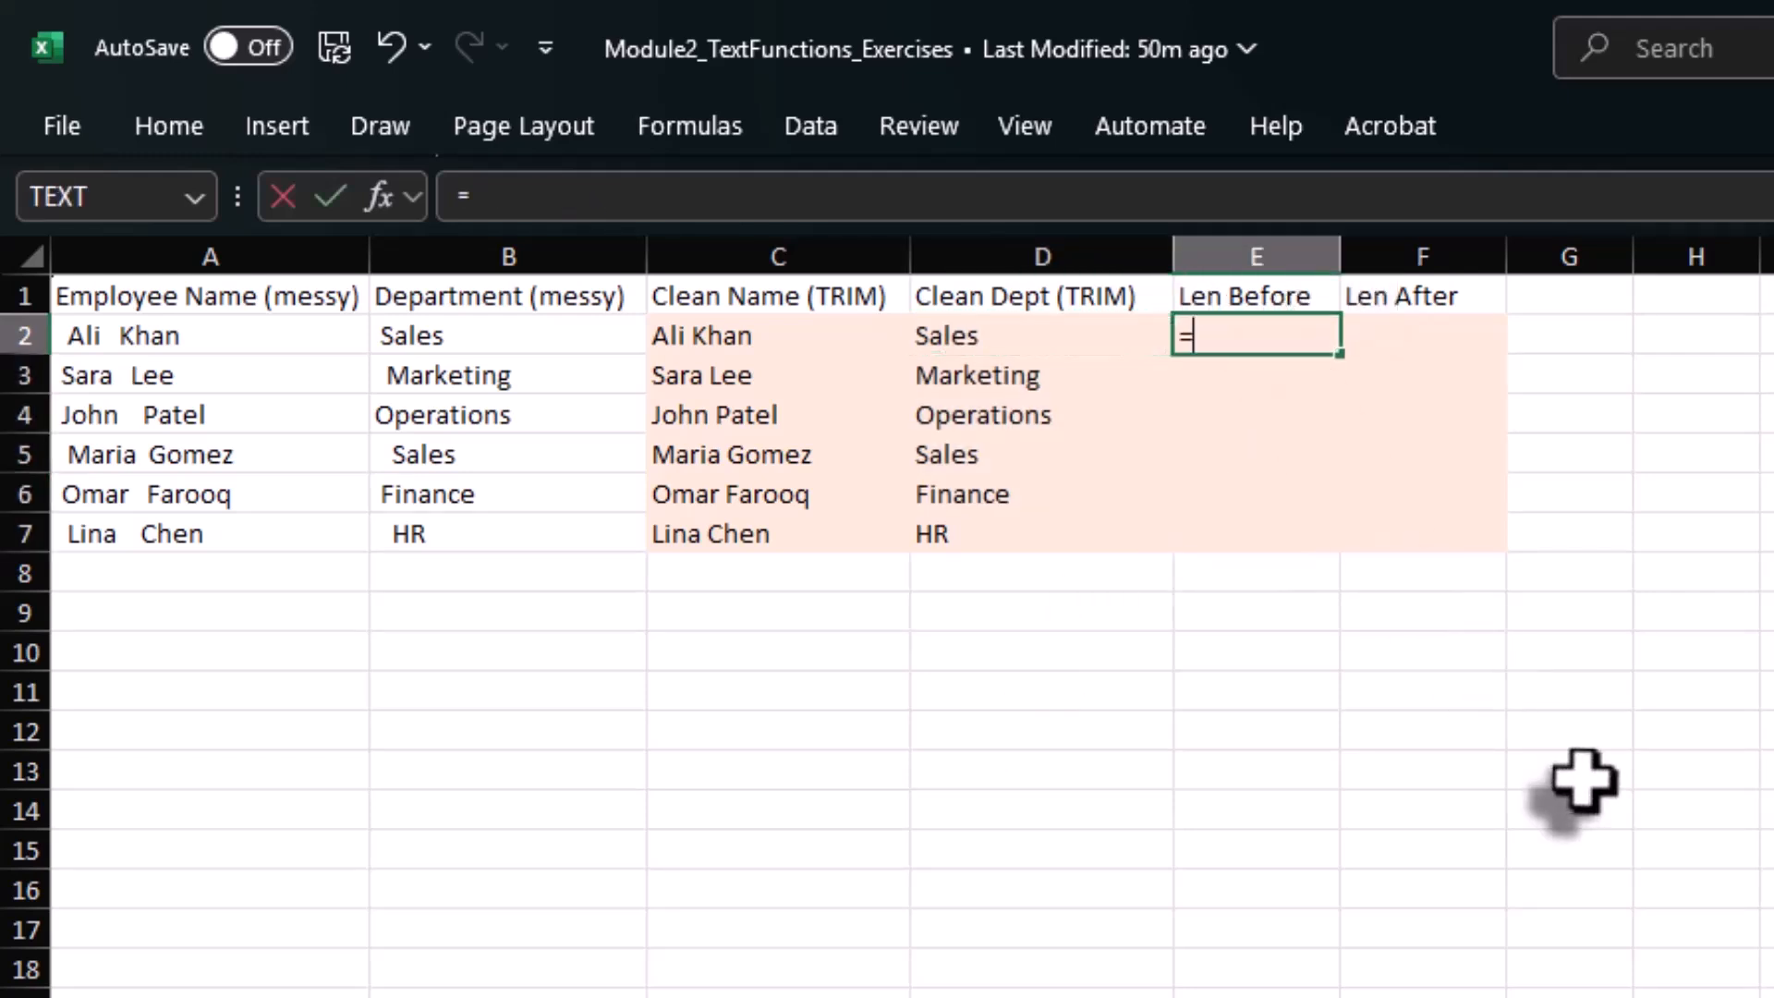
{"action": "key", "text": "Tab"}
{"action": "key", "text": "Left"}
{"action": "key", "text": "Left"}
{"action": "key", "text": "Left"}
{"action": "key", "text": "Left"}
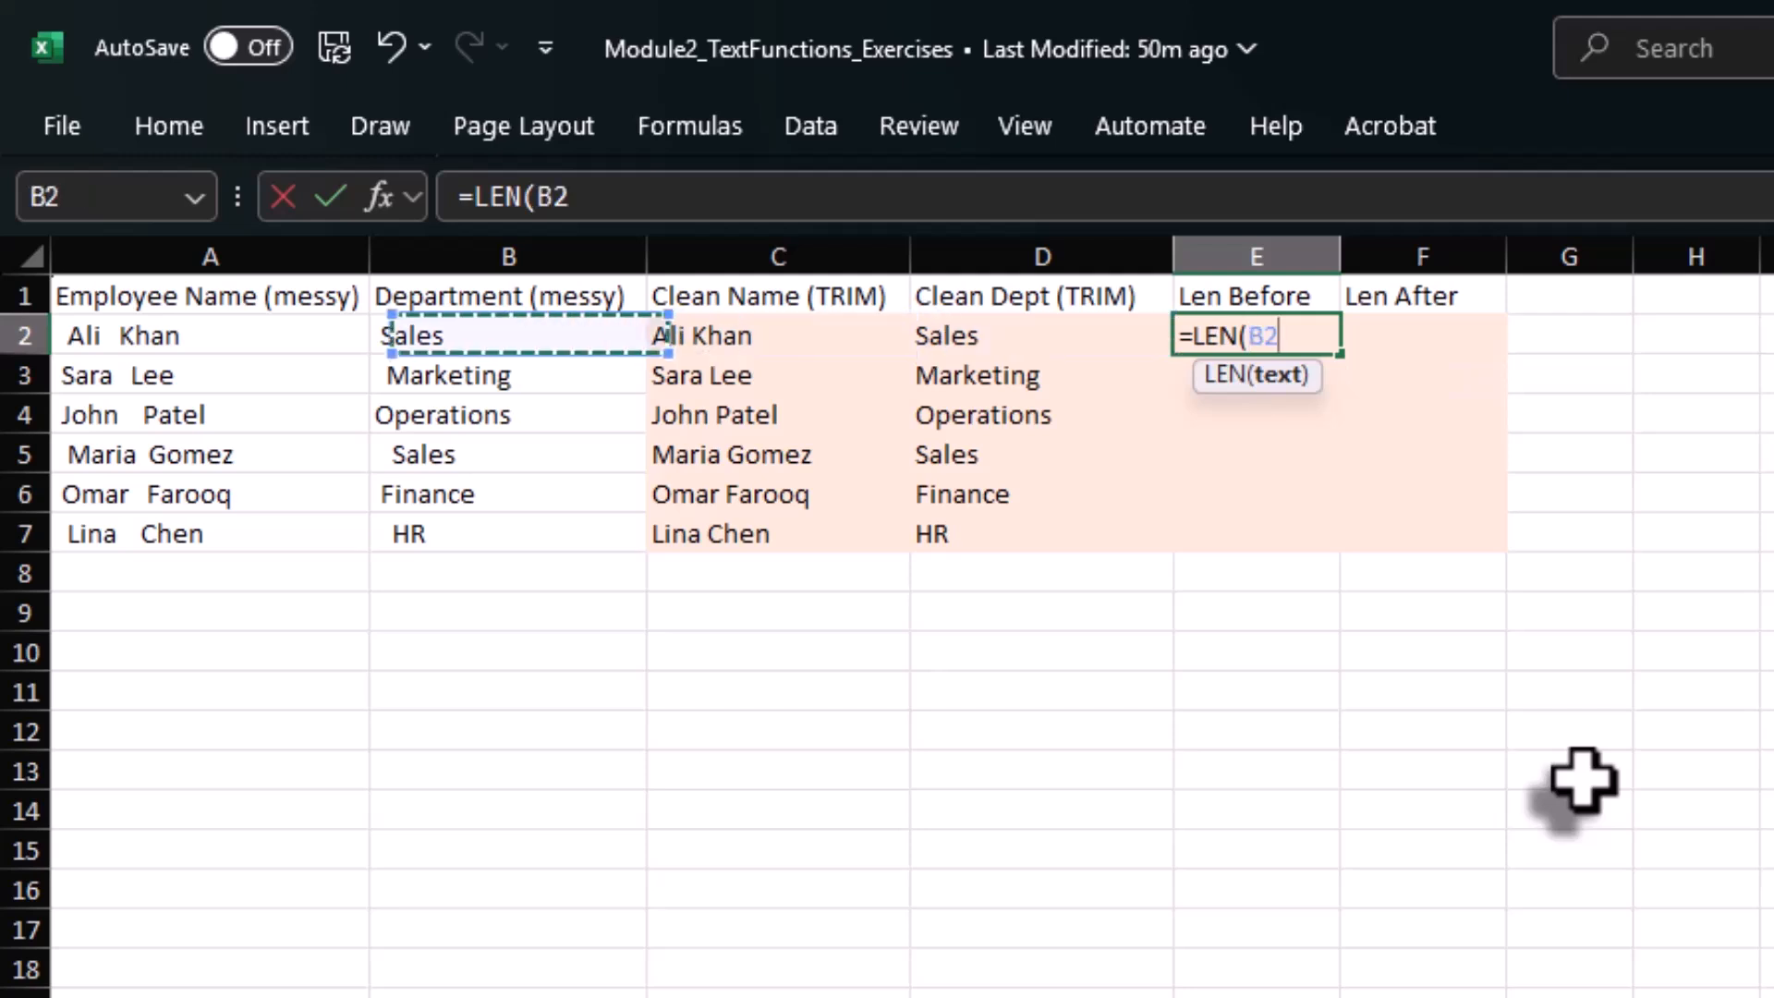
{"action": "type", "text": ")"}
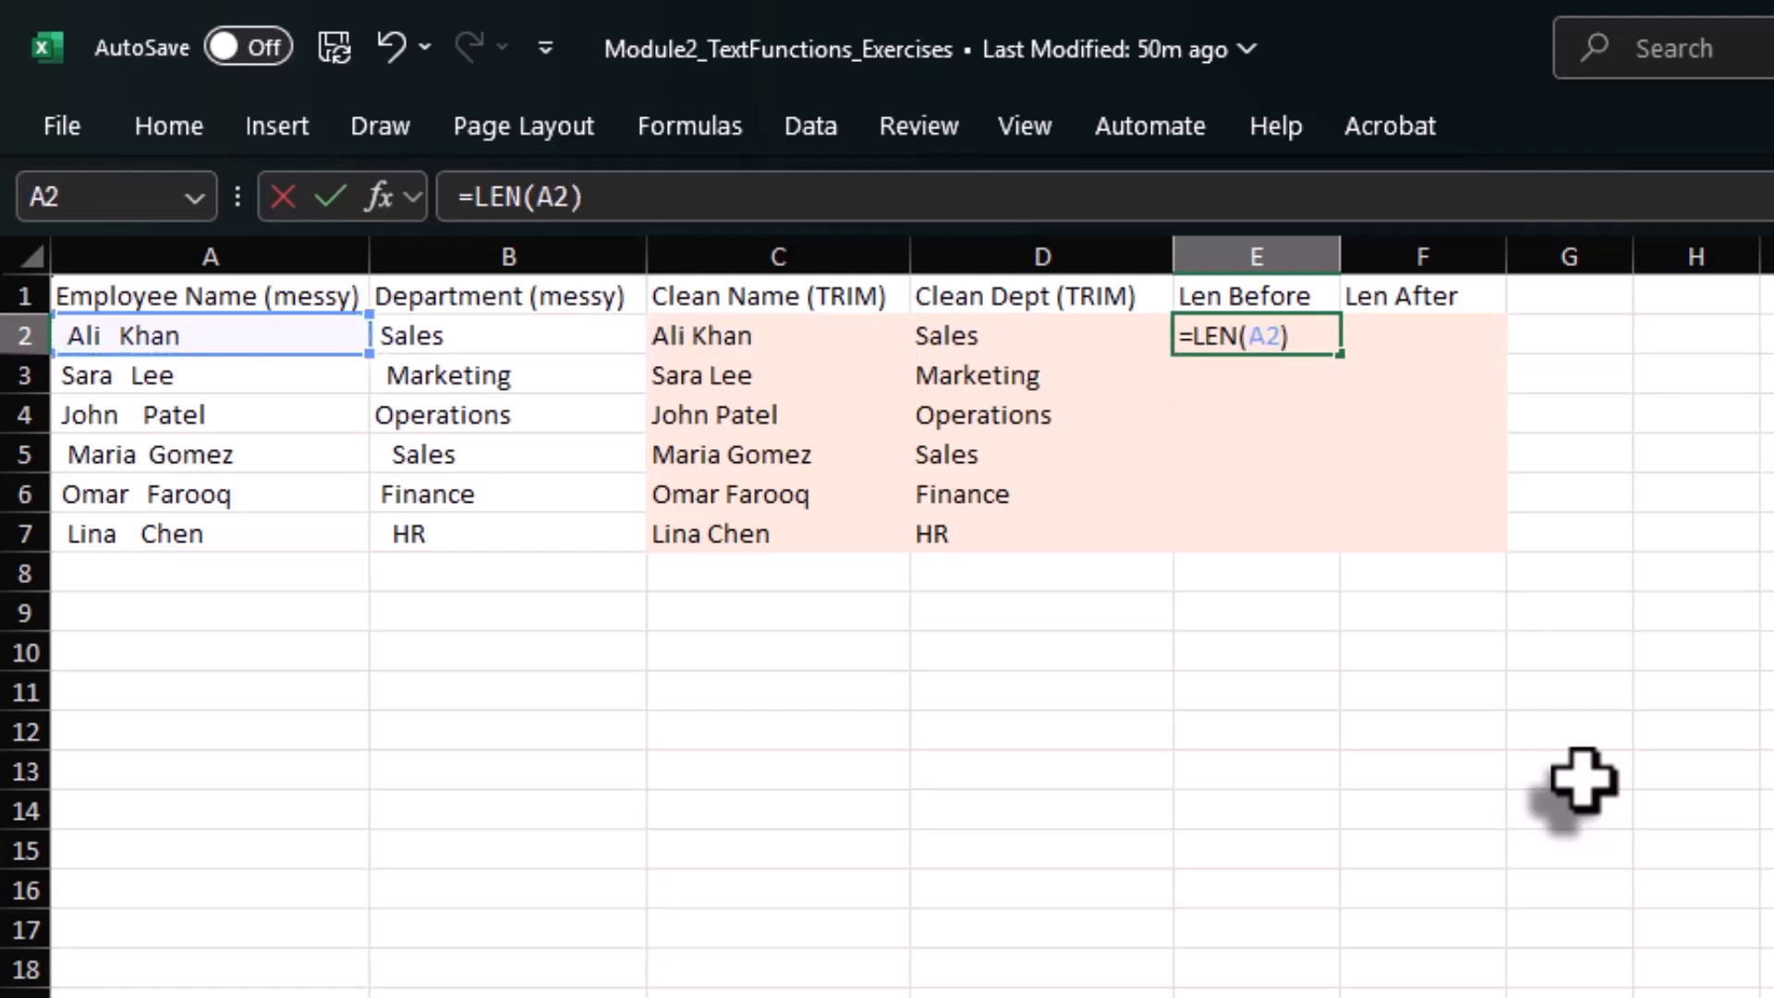
{"action": "key", "text": "Return"}
Enter =LEN(C2) in F2 under Len After to count the cleaned name's characters.
{"action": "key", "text": "Up"}
{"action": "key", "text": "Right"}
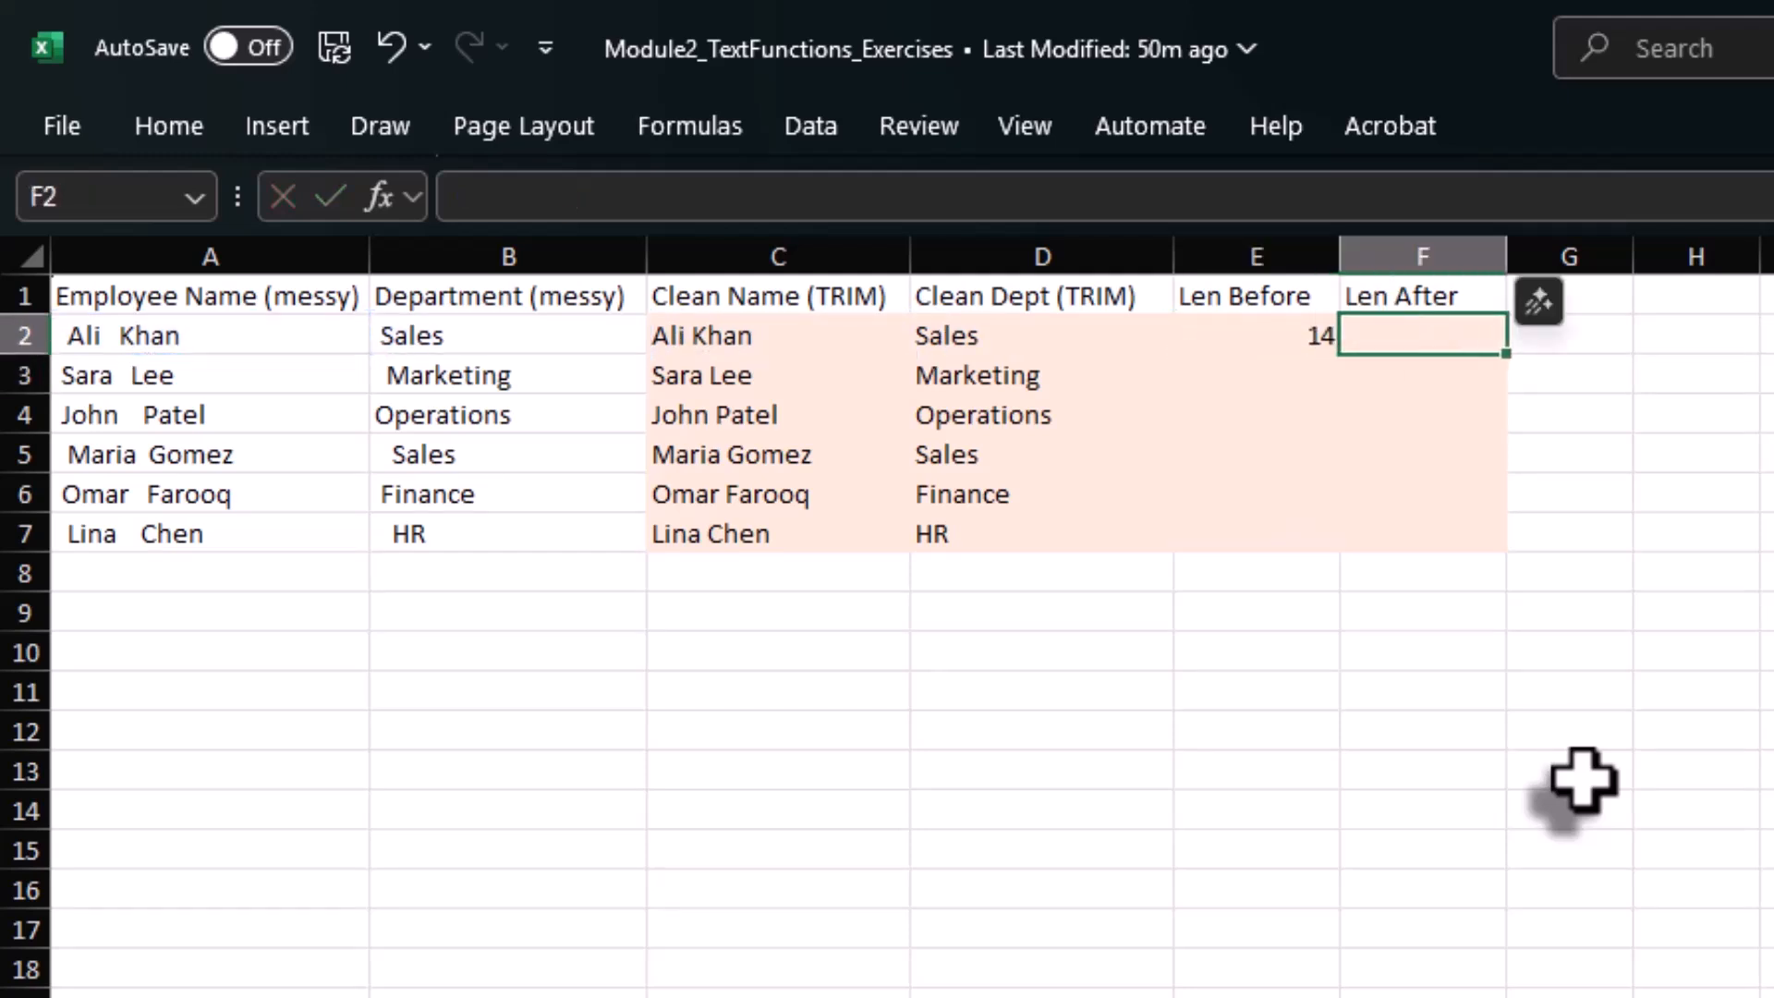
{"action": "type", "text": "=len"}
{"action": "key", "text": "Tab"}
{"action": "key", "text": "Left"}
{"action": "key", "text": "Left"}
{"action": "key", "text": "Left"}
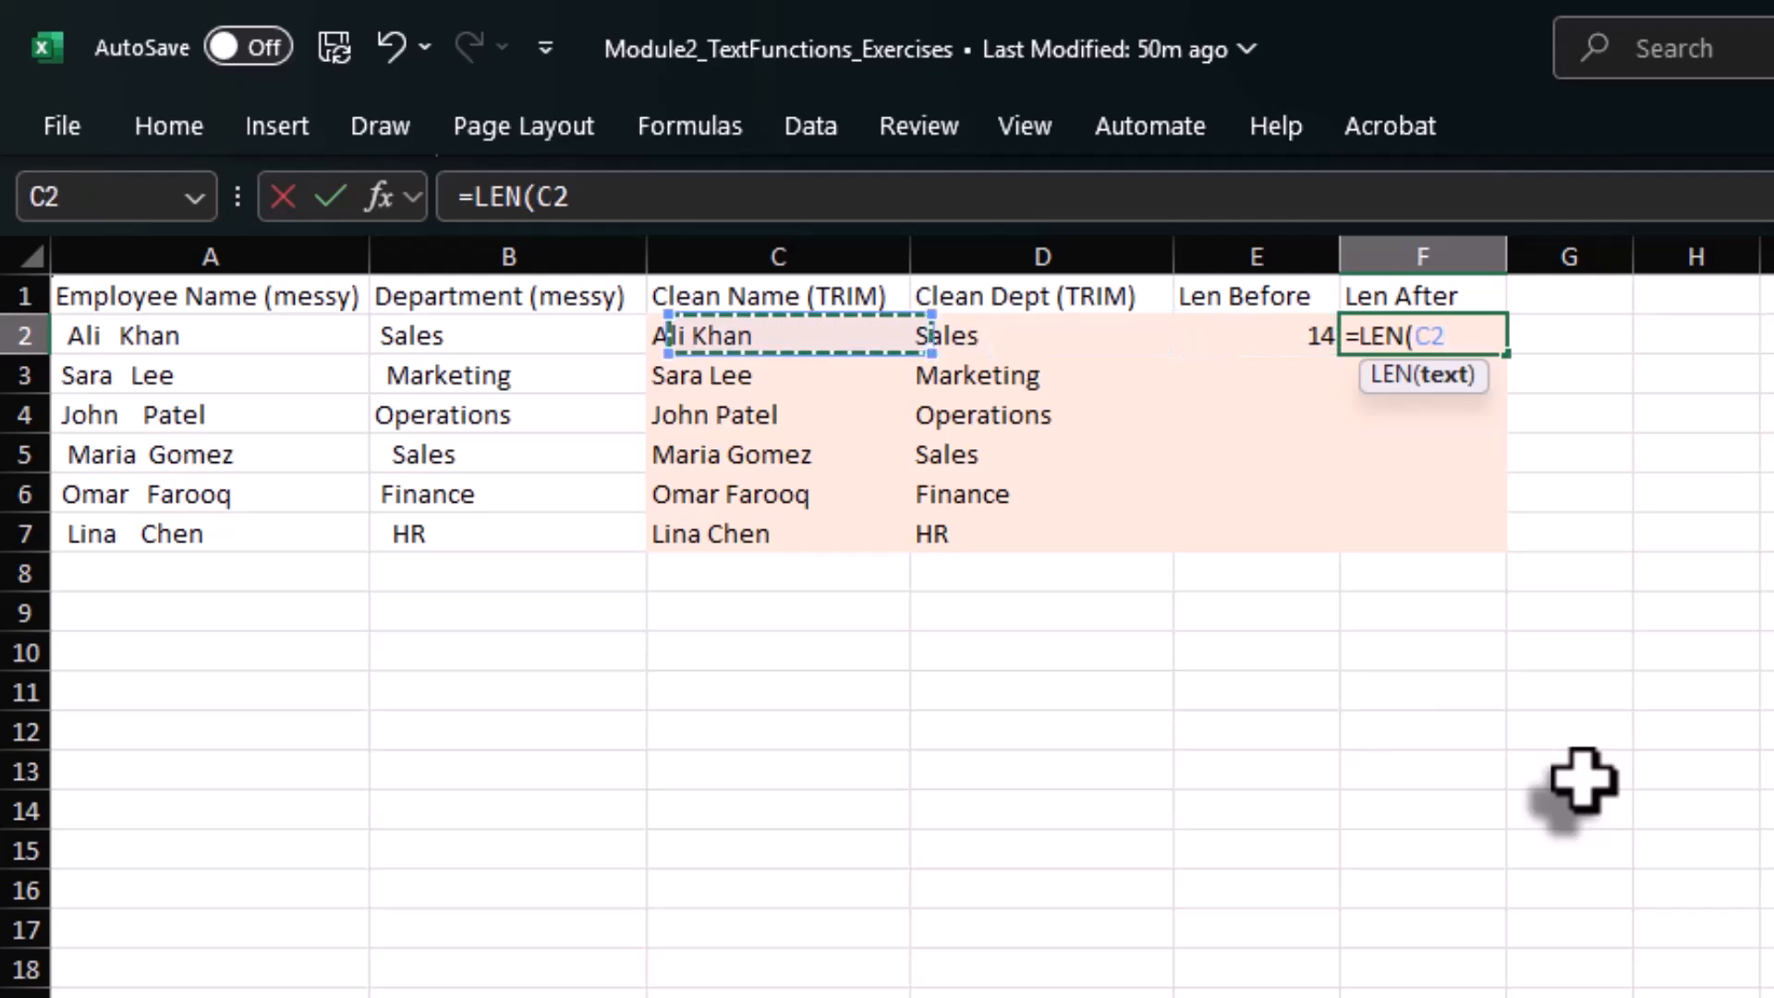
{"action": "key", "text": "Left"}
{"action": "key", "text": "Right"}
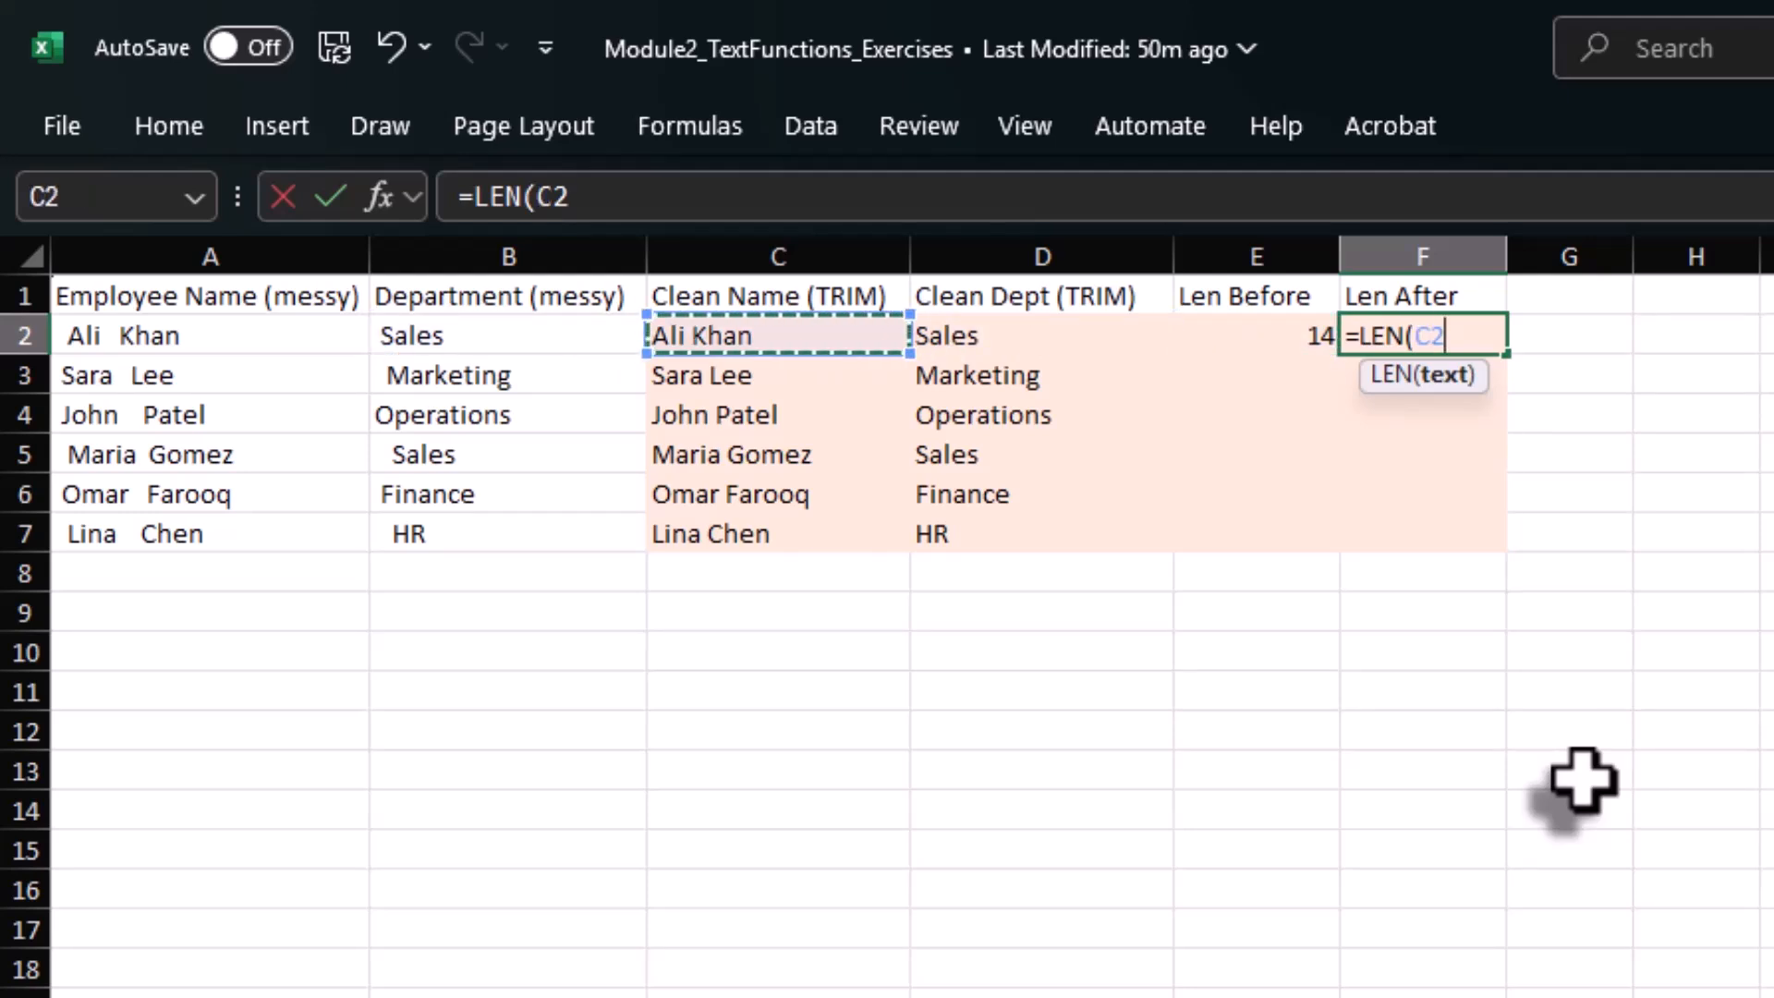
{"action": "type", "text": ")"}
{"action": "key", "text": "Return"}
Fill the Len Before and Len After formulas from row 2 down to row 7.
{"action": "key", "text": "Left"}
{"action": "key", "text": "Left"}
{"action": "key", "text": "Down"}
{"action": "key", "text": "Down"}
{"action": "key", "text": "Down"}
{"action": "key", "text": "Down"}
{"action": "key", "text": "Right"}
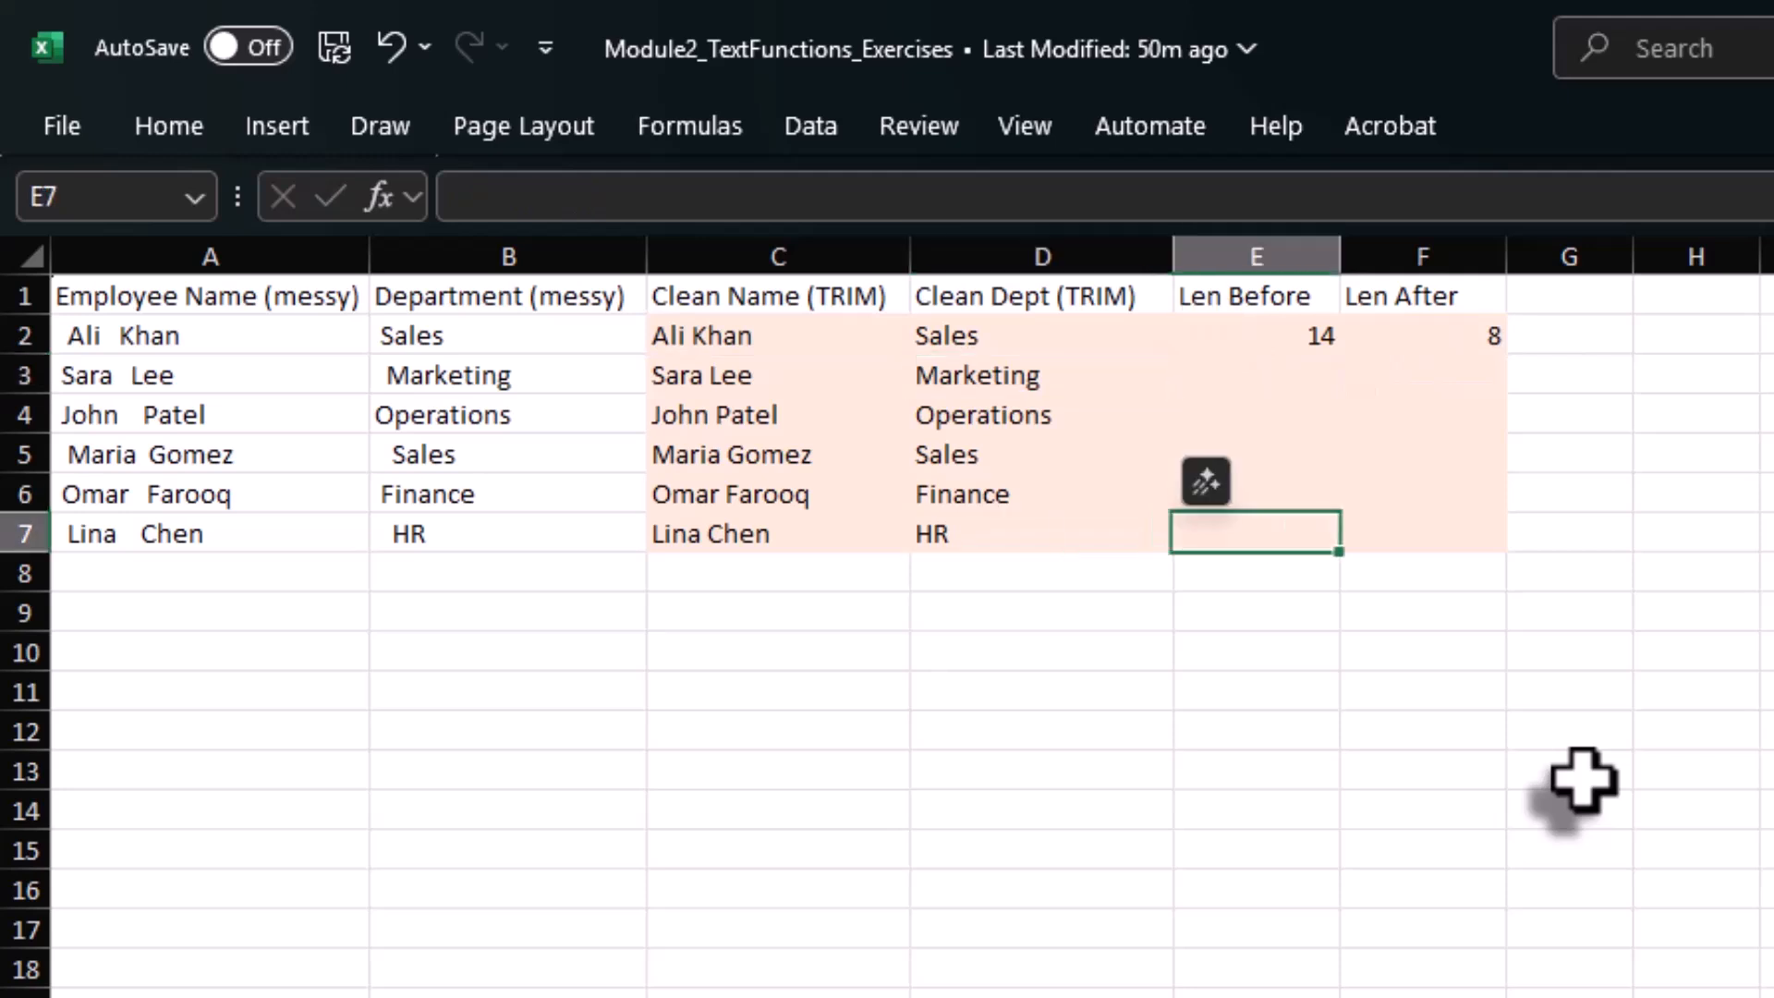
{"action": "key", "text": "ctrl+shift+Up"}
{"action": "key", "text": "shift+Right"}
{"action": "key", "text": "ctrl+d"}
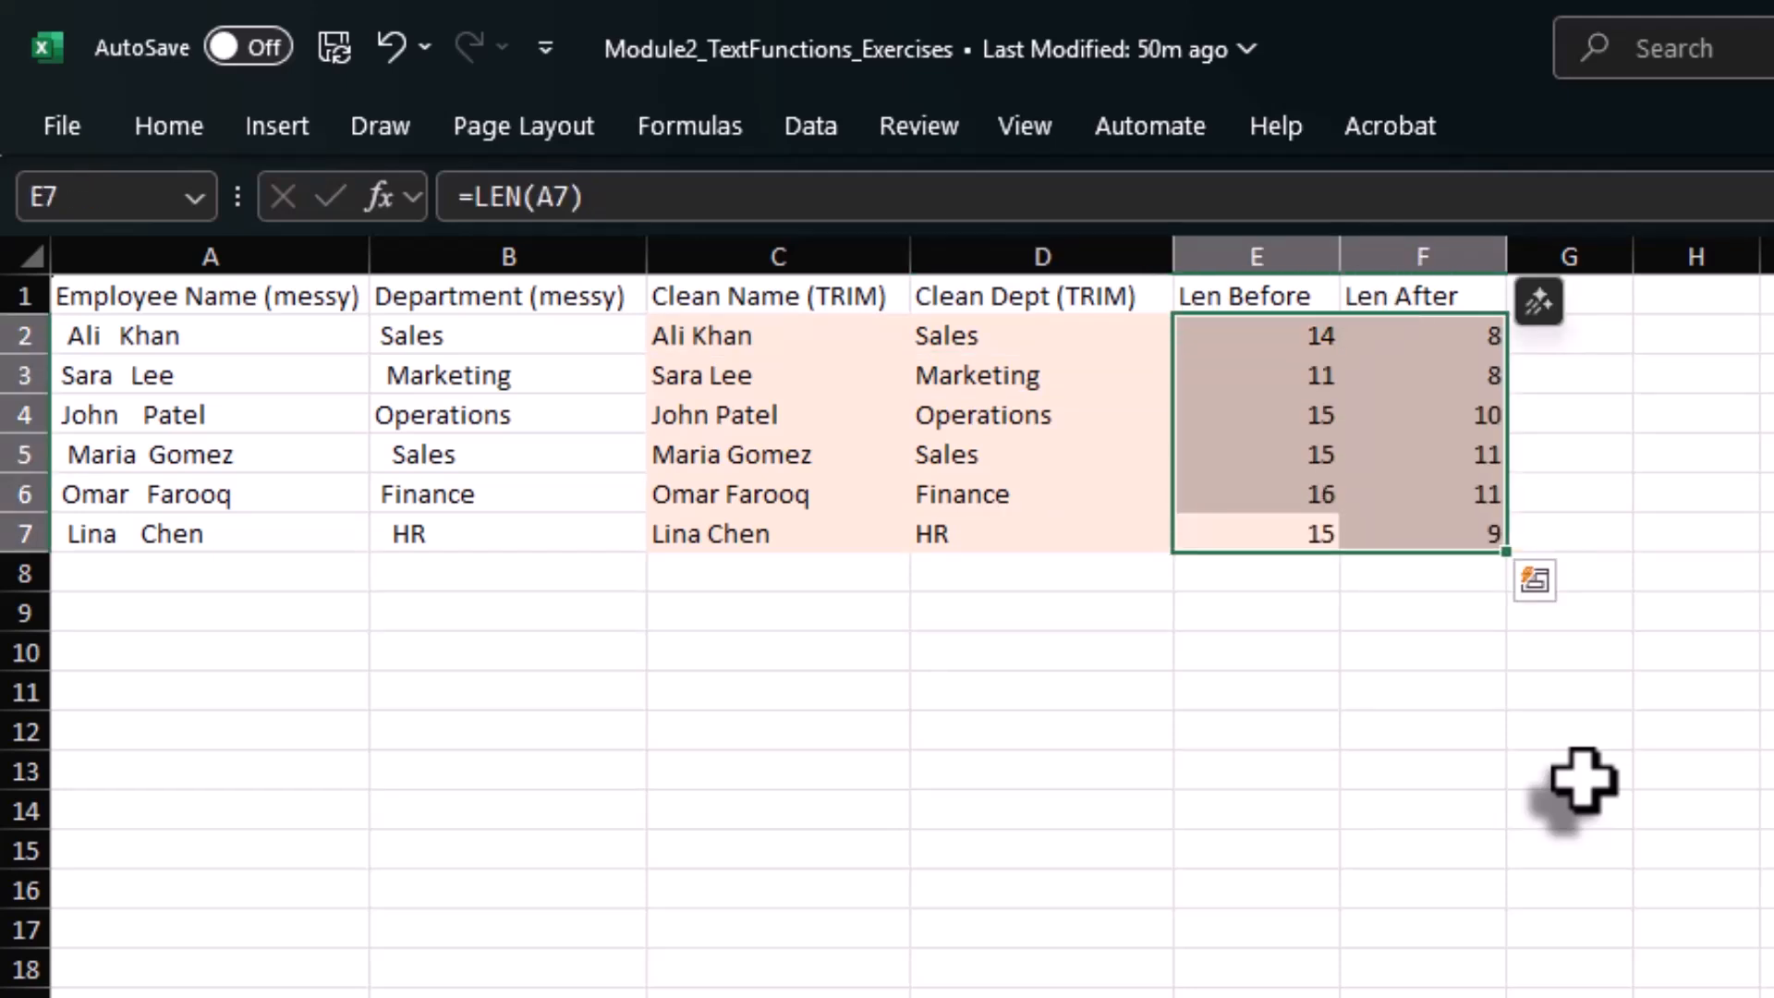